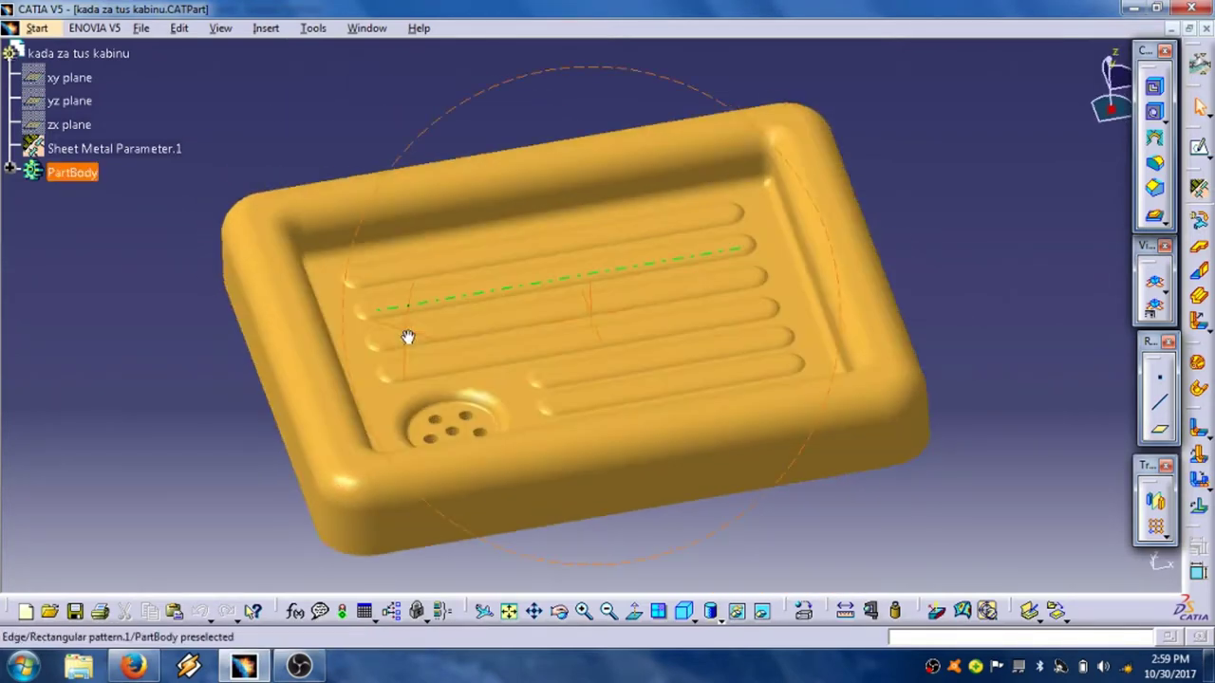
Close the open shower tray part and create a new Generative Sheetmetal Design part named Bathtub.
middle_drag(576, 367, 623, 328)
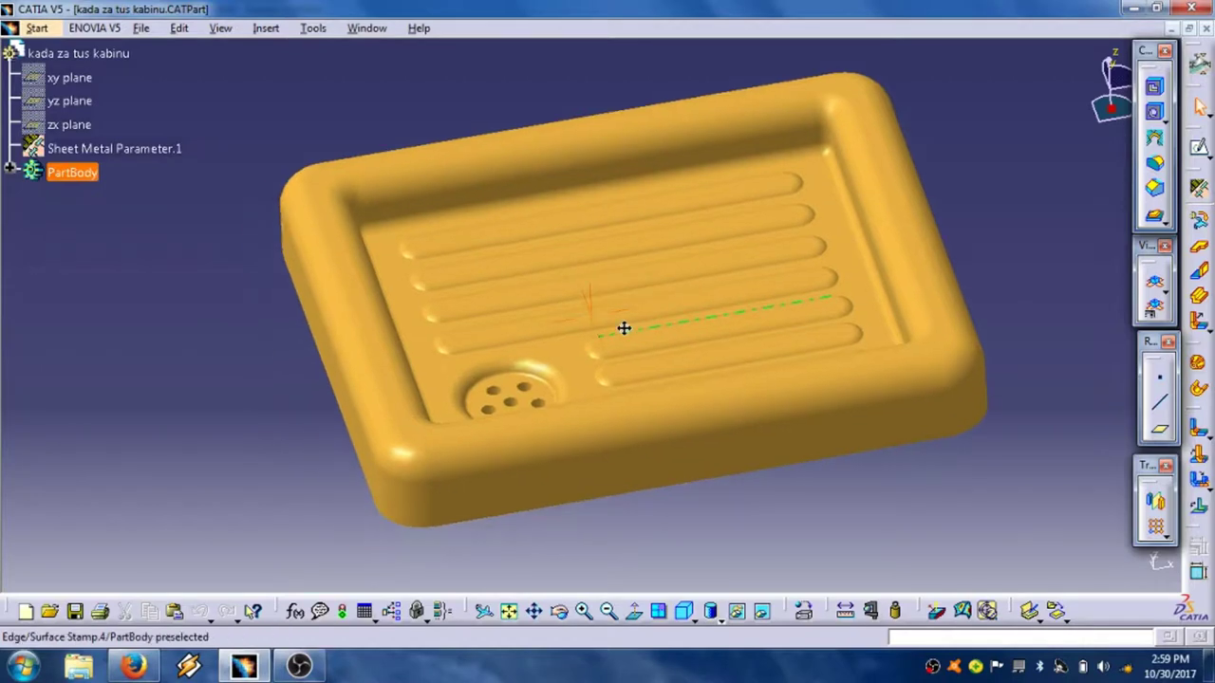
click(1206, 30)
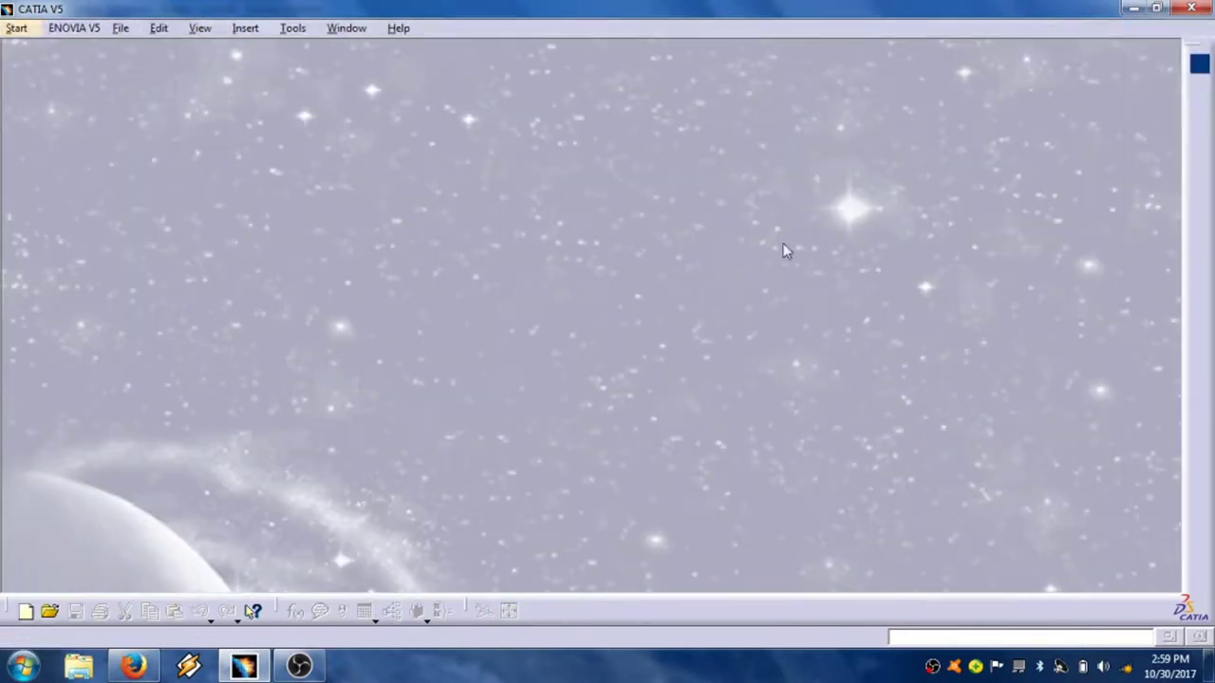
click(17, 28)
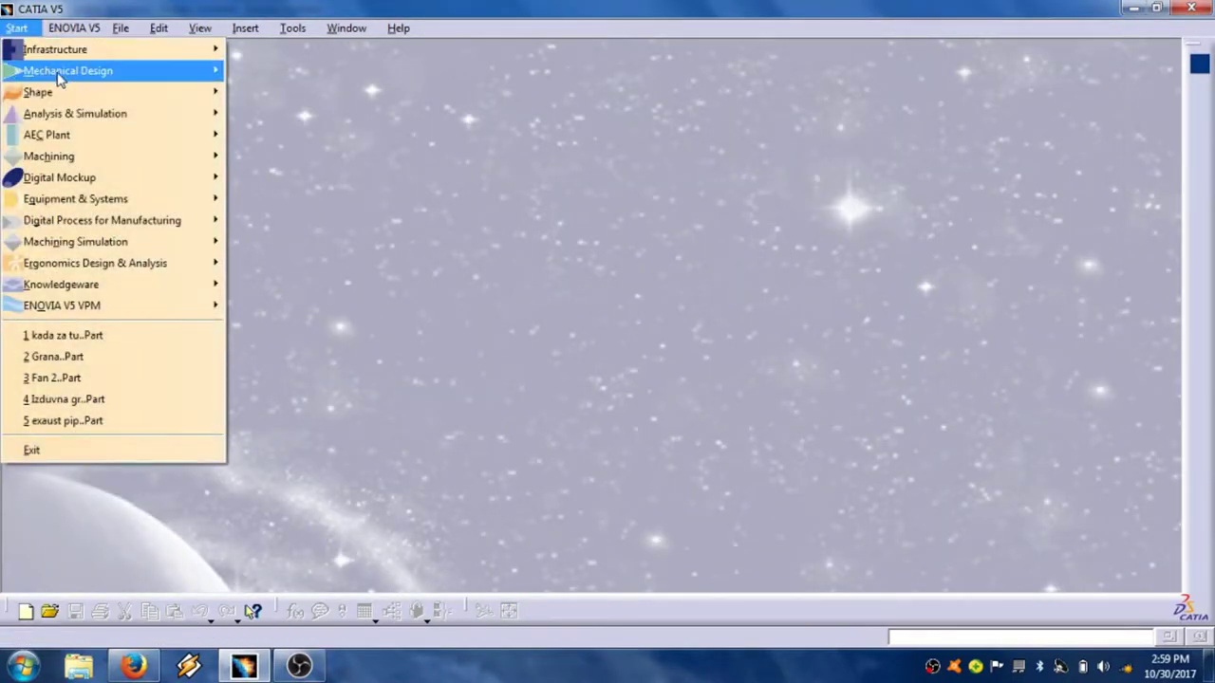
mouse_move(179, 73)
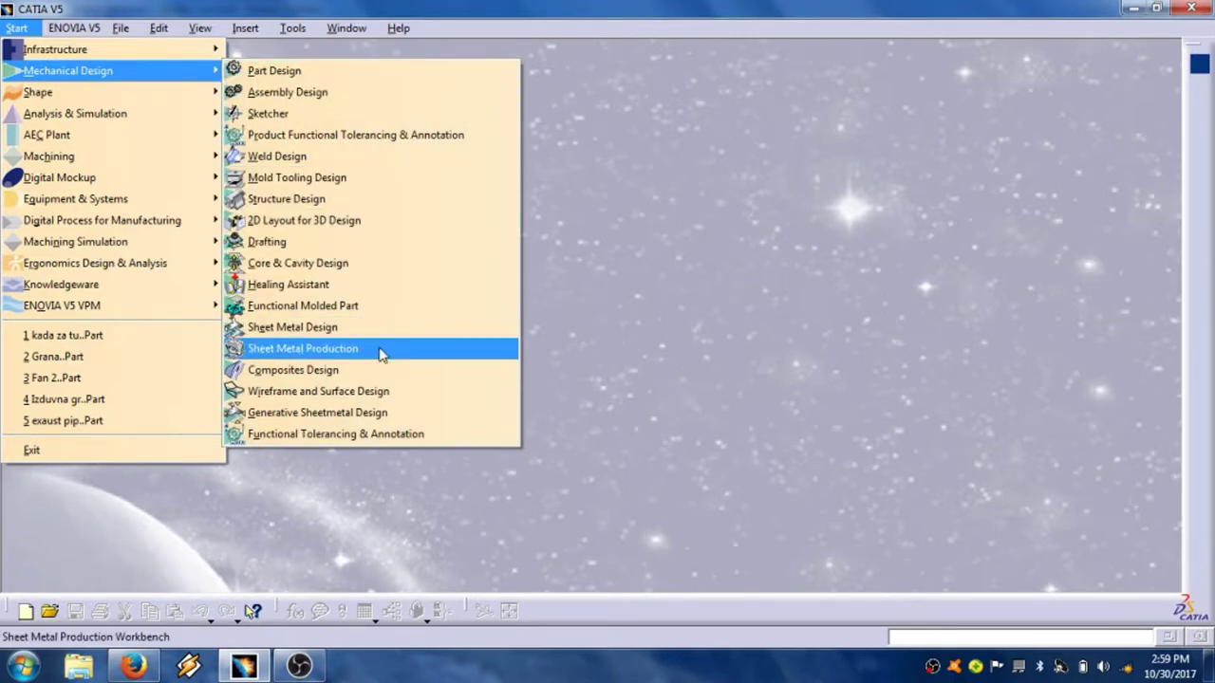
click(359, 414)
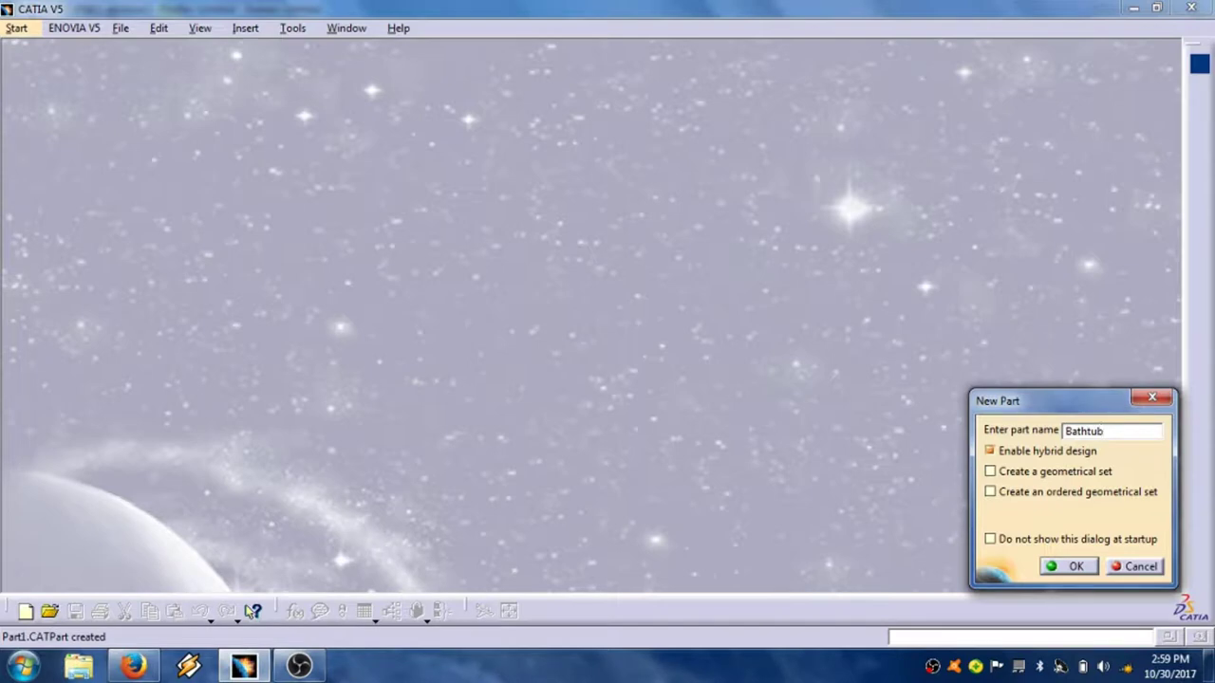
click(1076, 567)
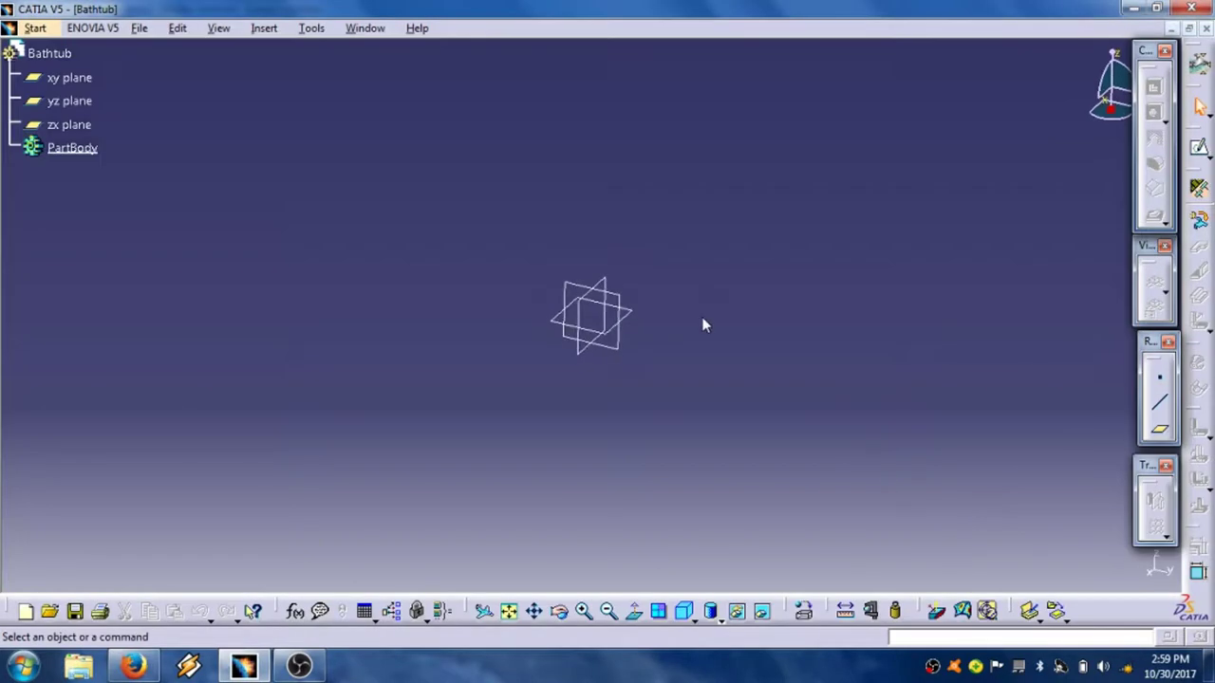
Define the sheet metal parameters with 3 mm thickness, 5 mm default bend radius and square relief bend extremities.
click(1200, 191)
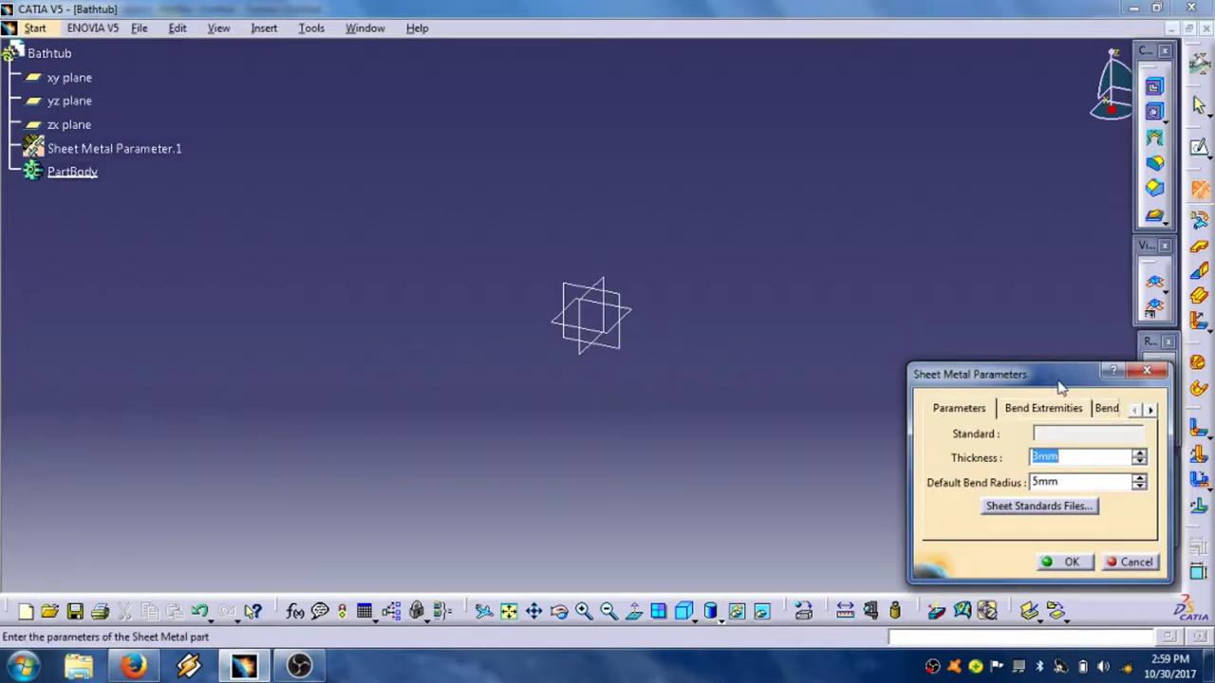
click(1065, 410)
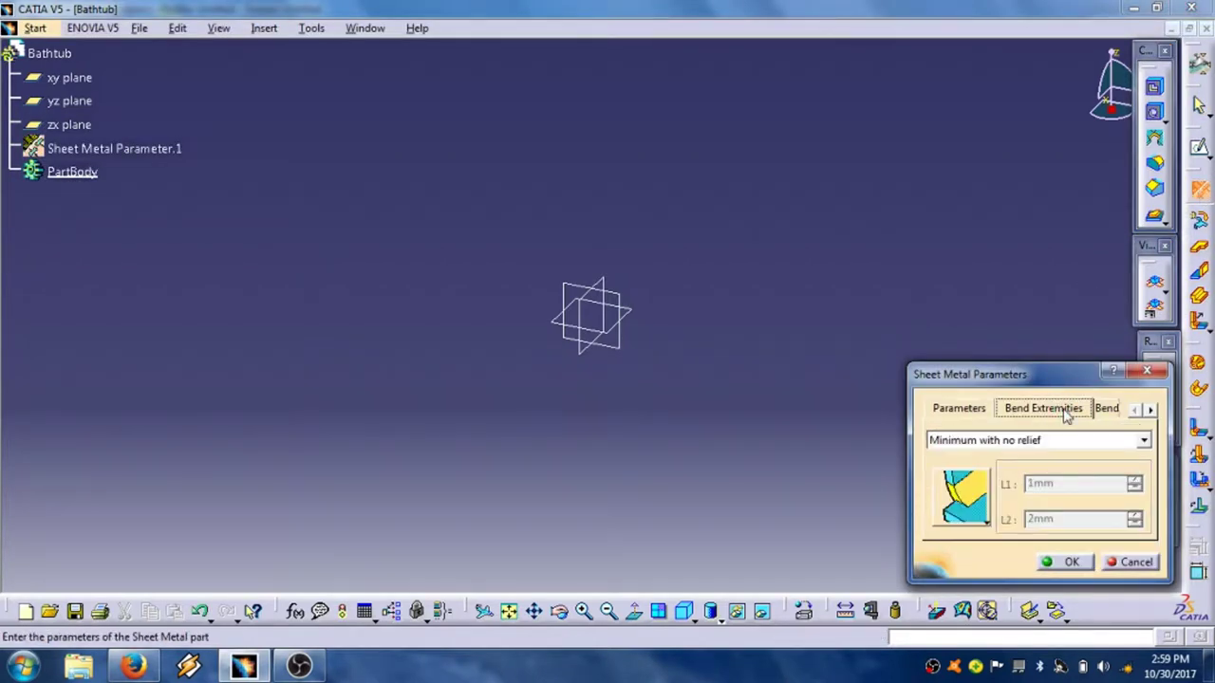
click(1145, 442)
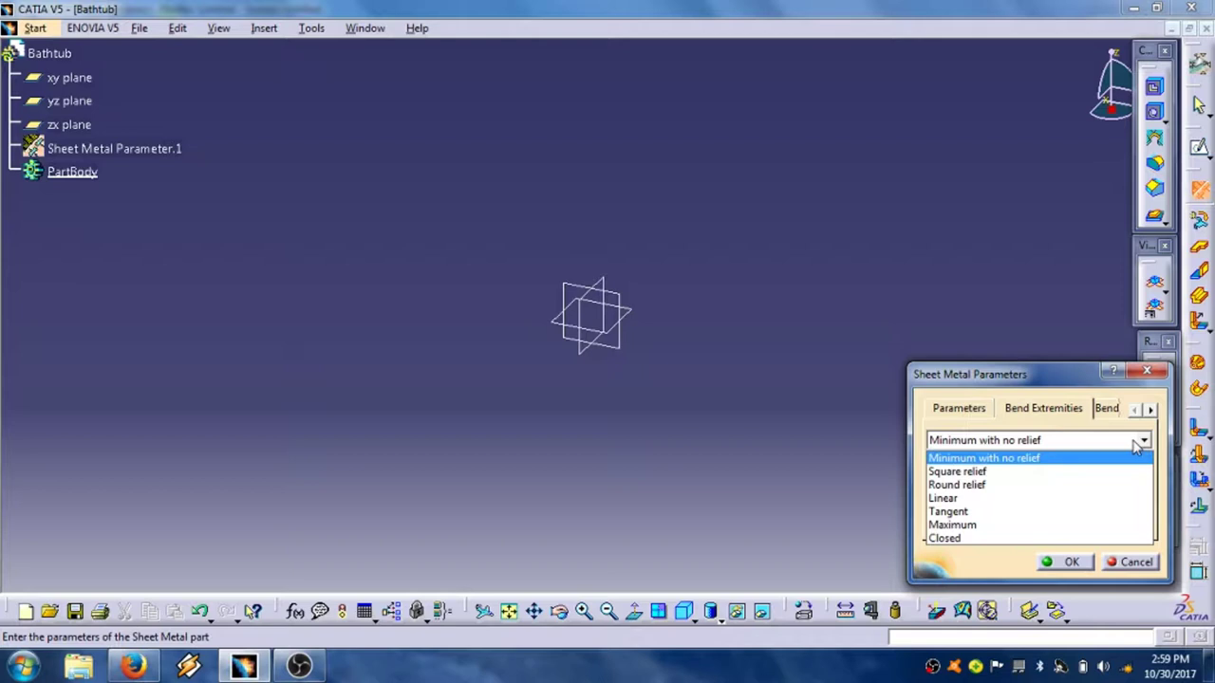
click(1012, 471)
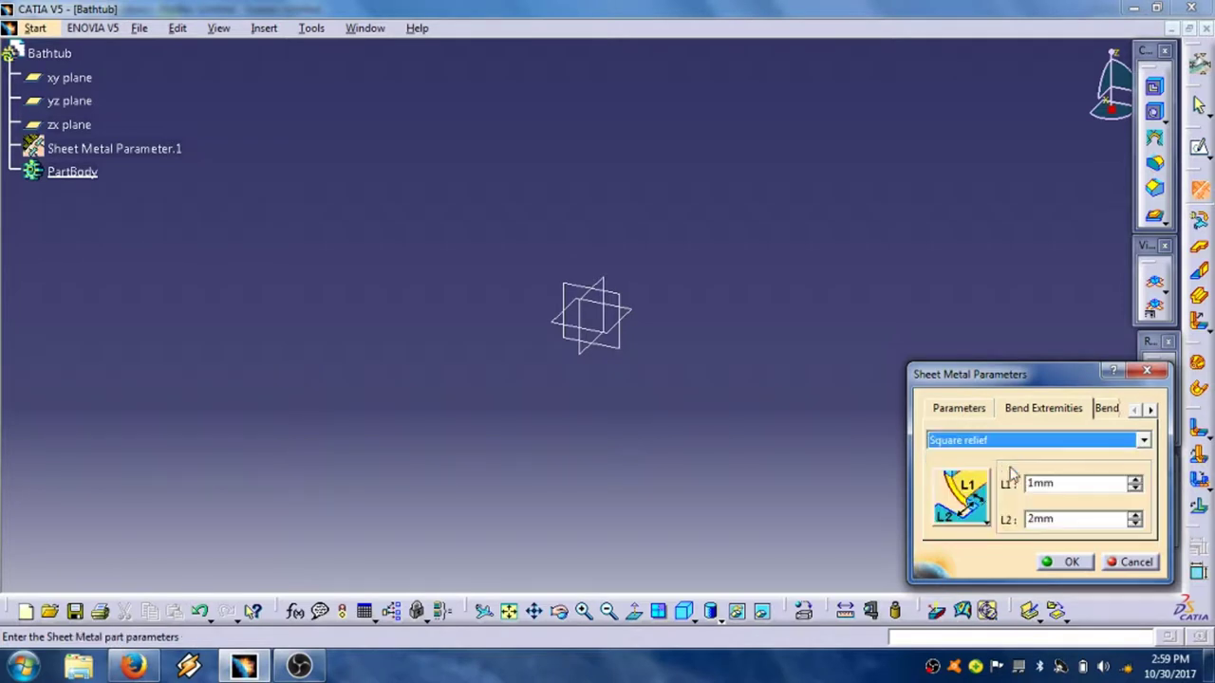
click(1073, 563)
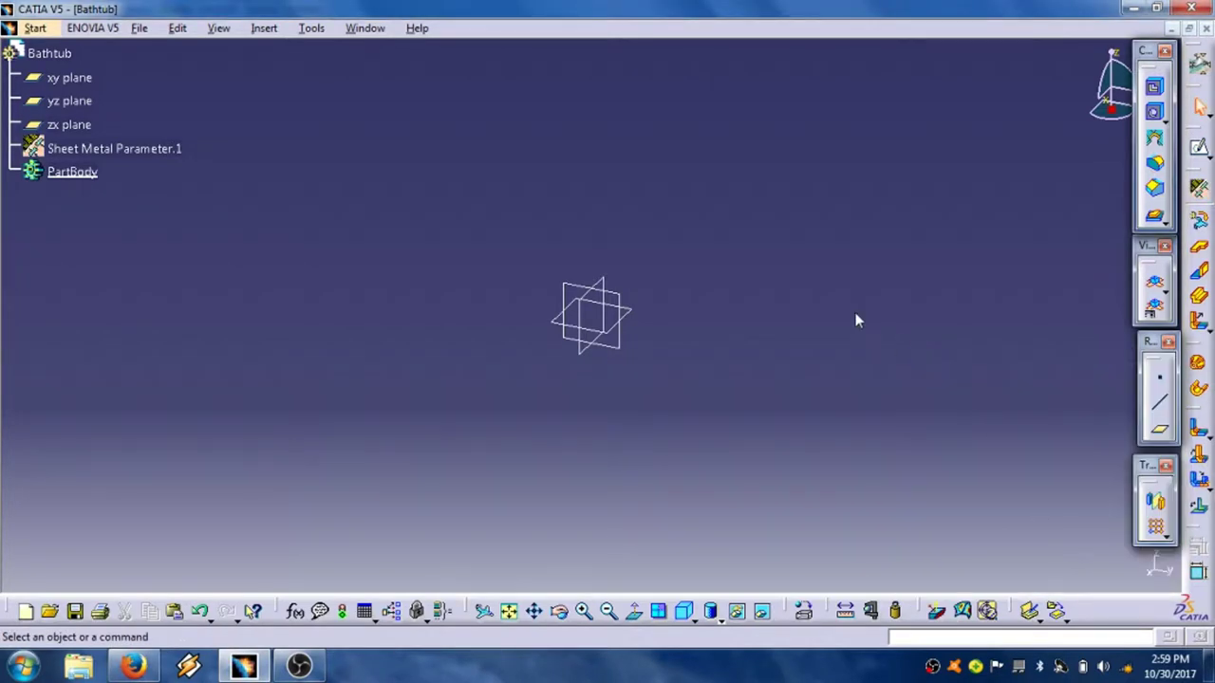
Sketch a centered rectangle about 175 by 131 mm on the xy plane, centered on the origin.
click(638, 322)
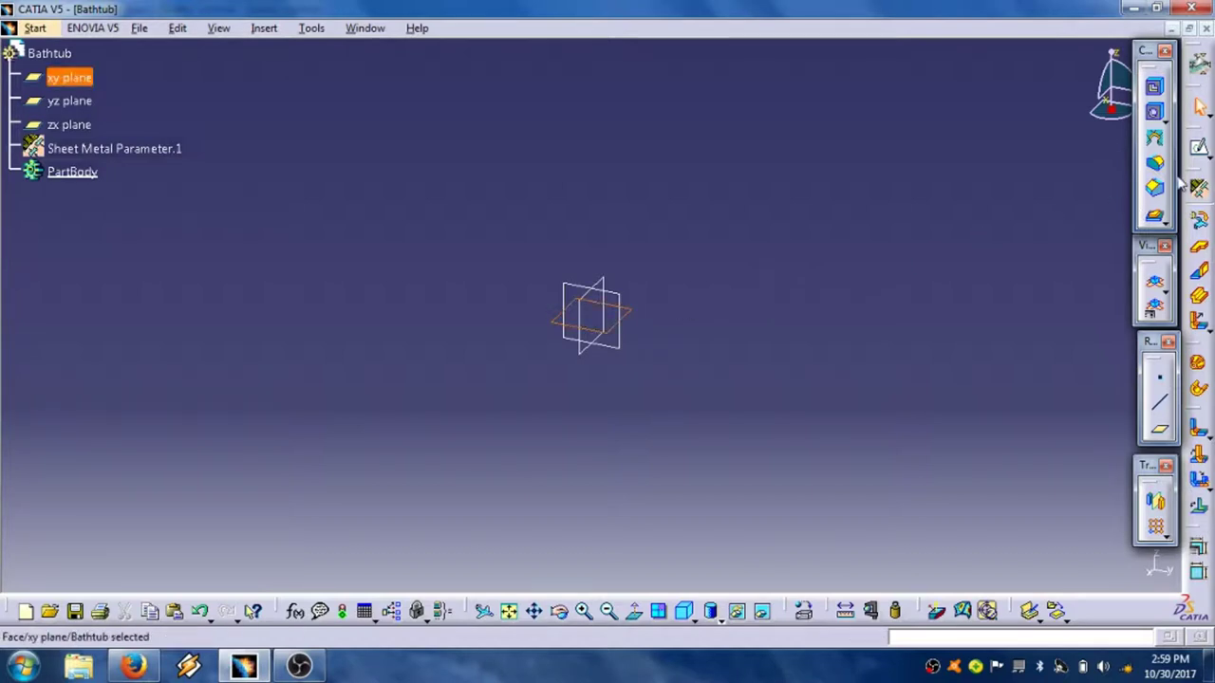
click(1199, 147)
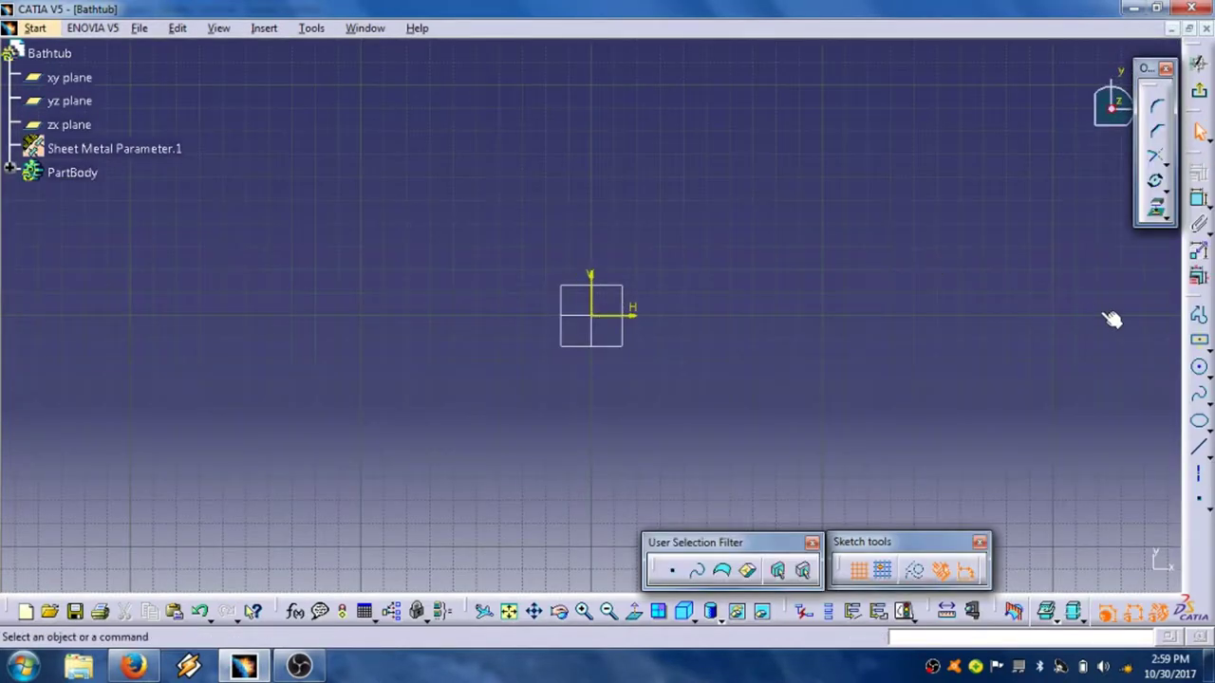
click(1200, 345)
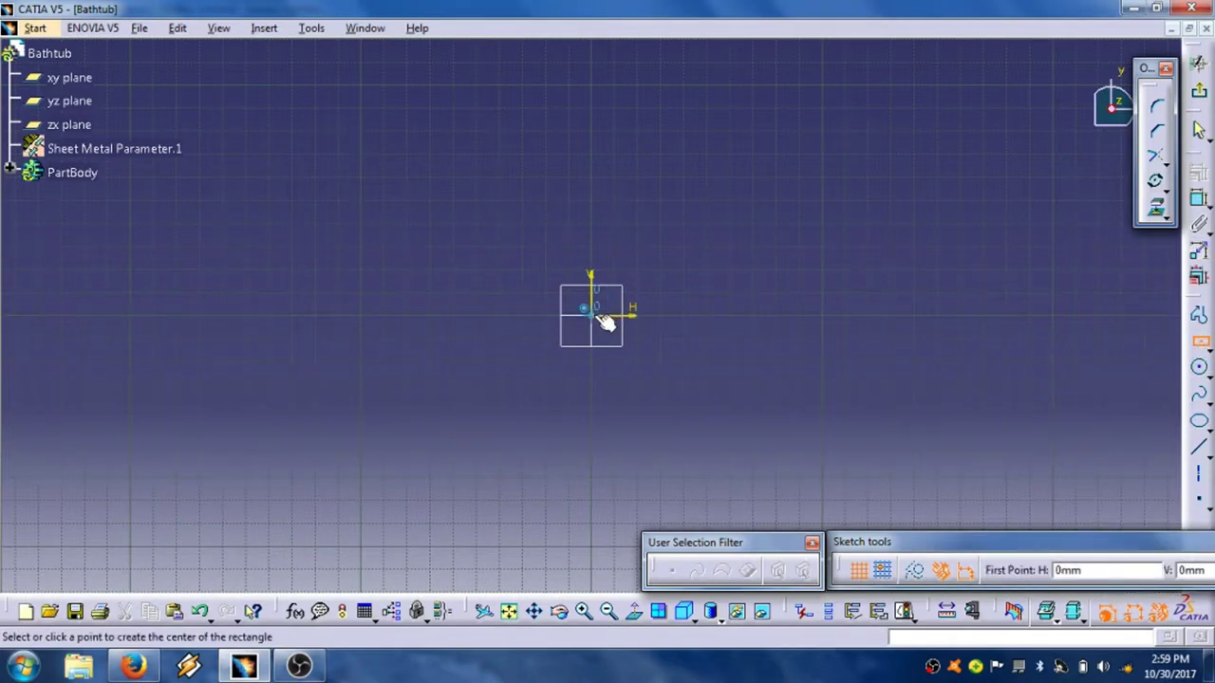
click(592, 315)
click(795, 466)
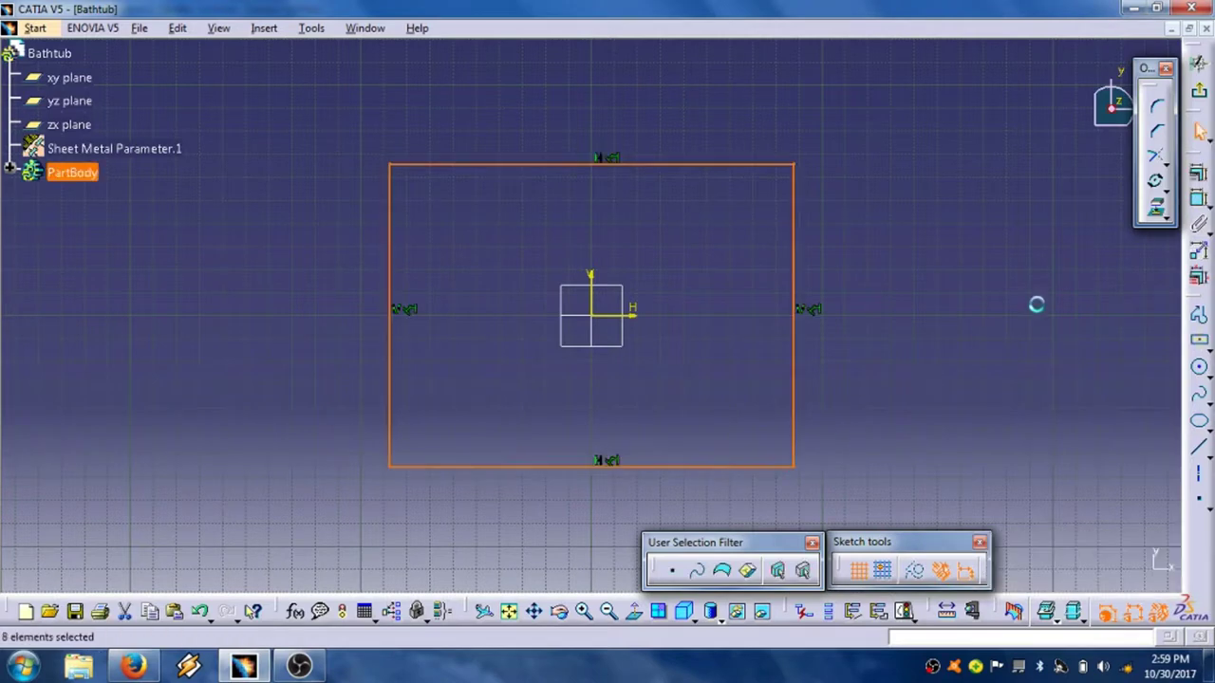
Dimension the rectangle's horizontal width between its two vertical sides and set it to 220 mm.
click(1199, 199)
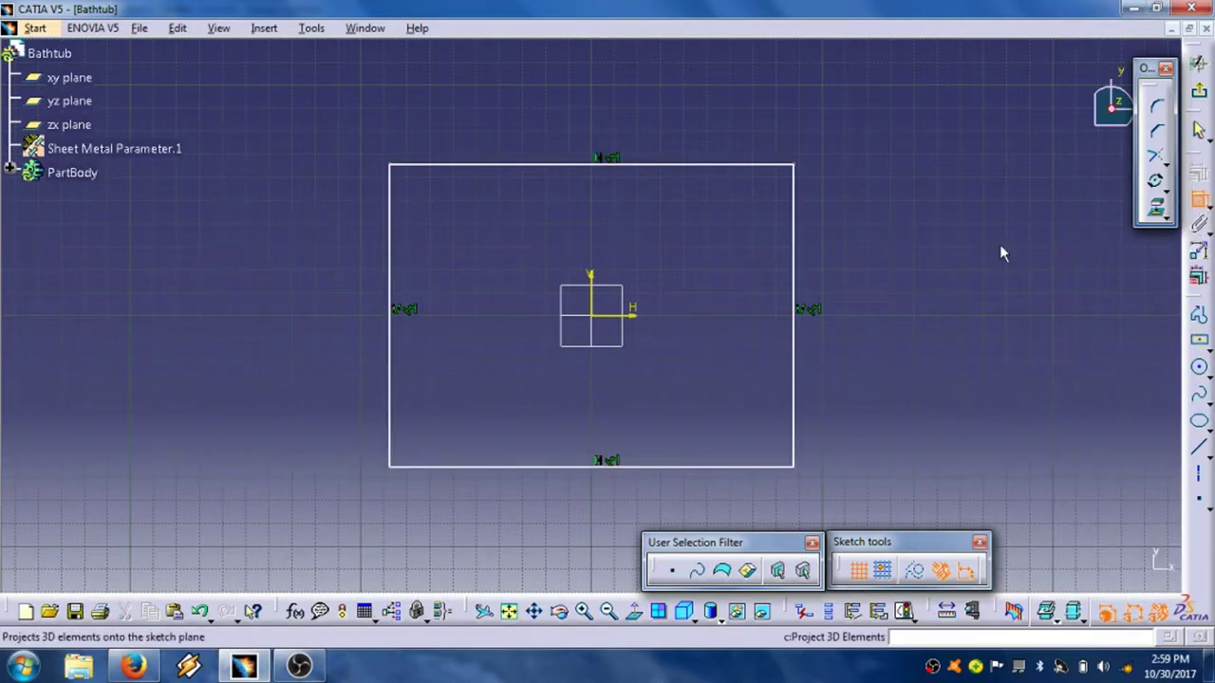
click(794, 246)
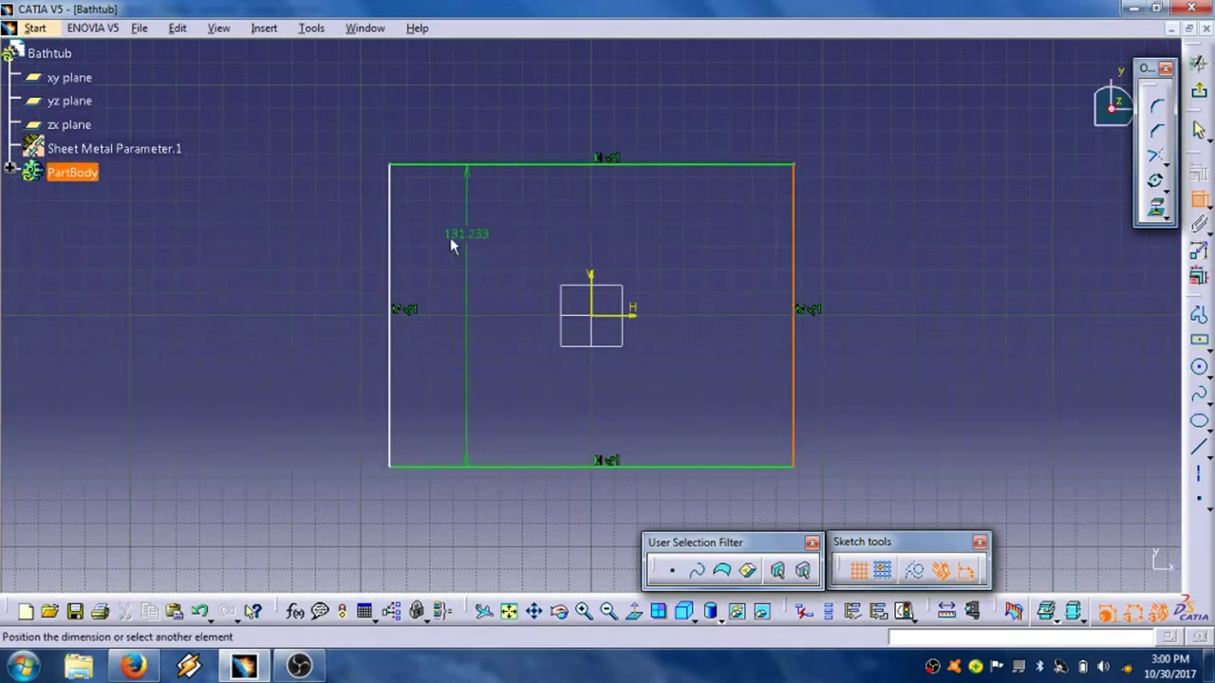
click(401, 233)
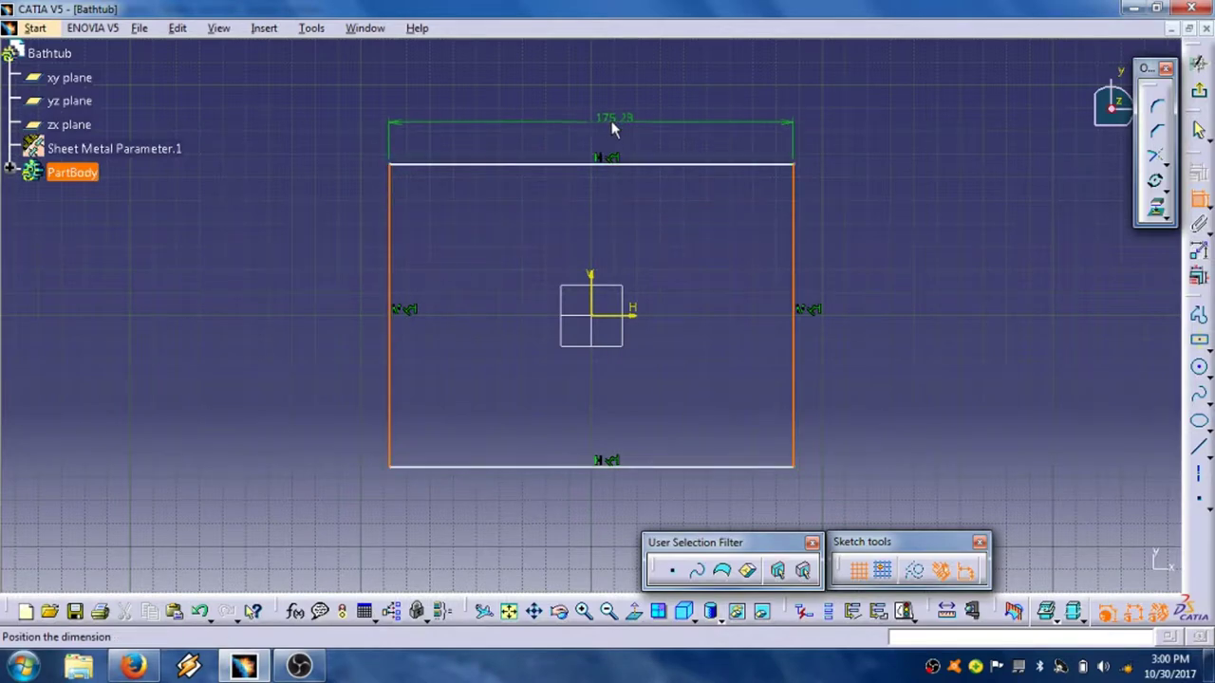
click(598, 121)
double_click(598, 121)
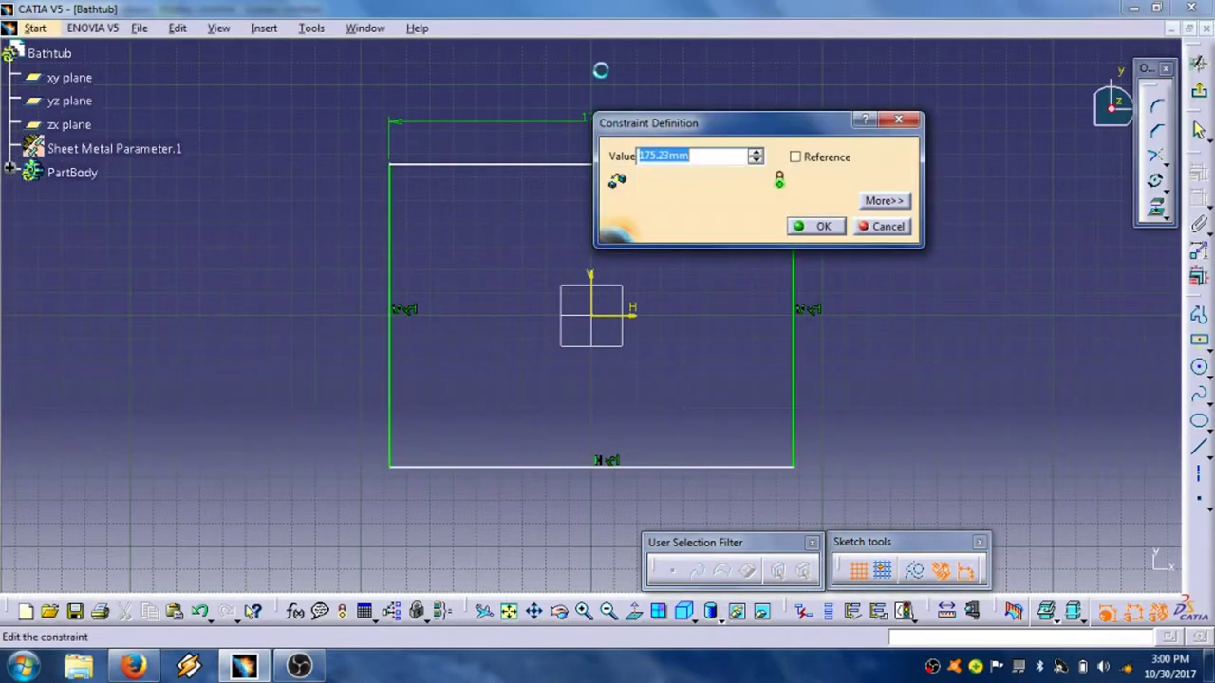
text(220)
key(Return)
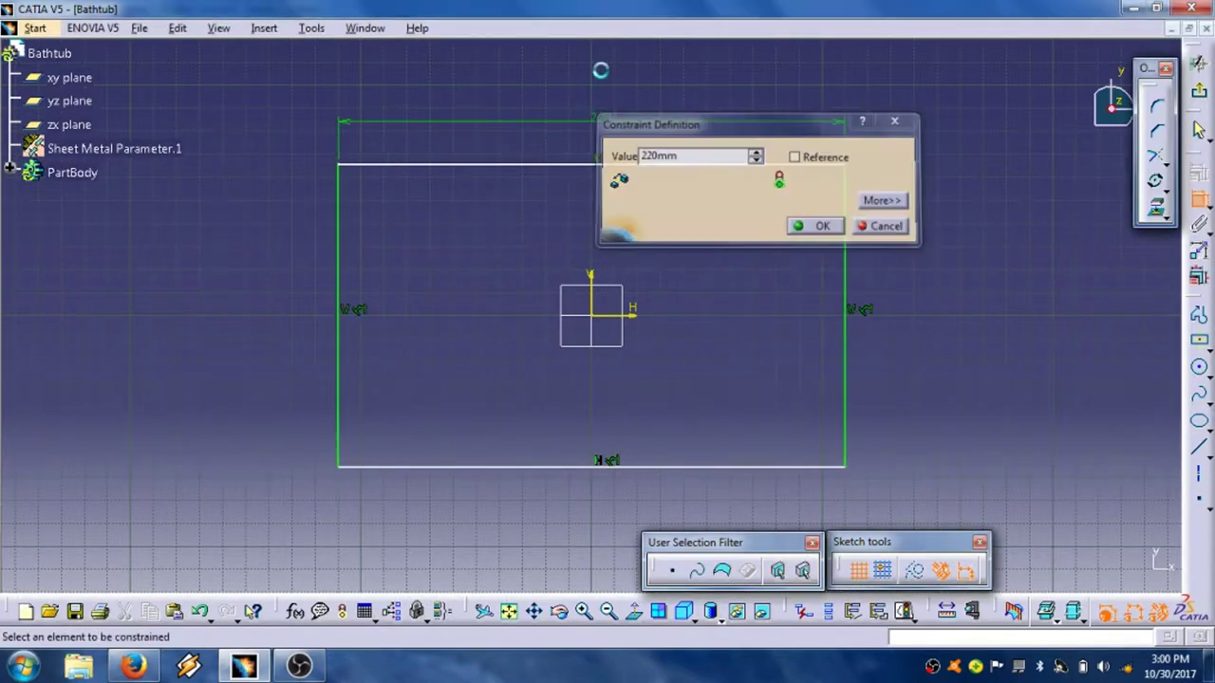
Dimension the rectangle's height between its two horizontal sides and set it to 180 mm.
click(666, 165)
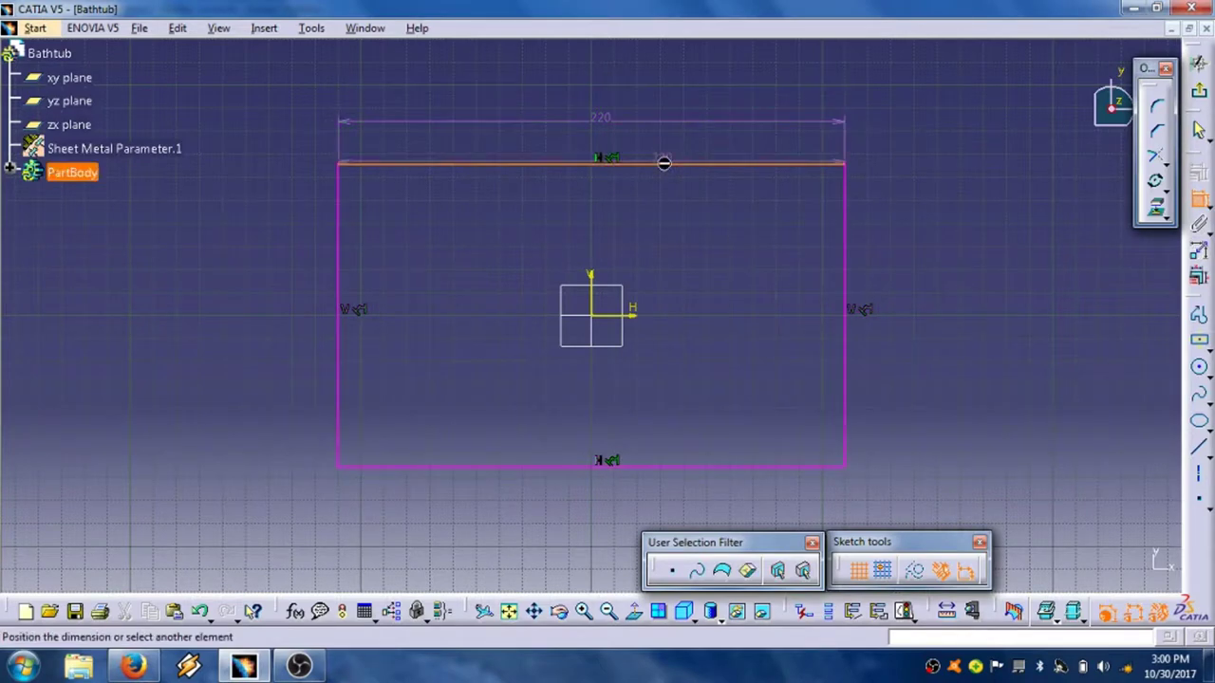
click(692, 466)
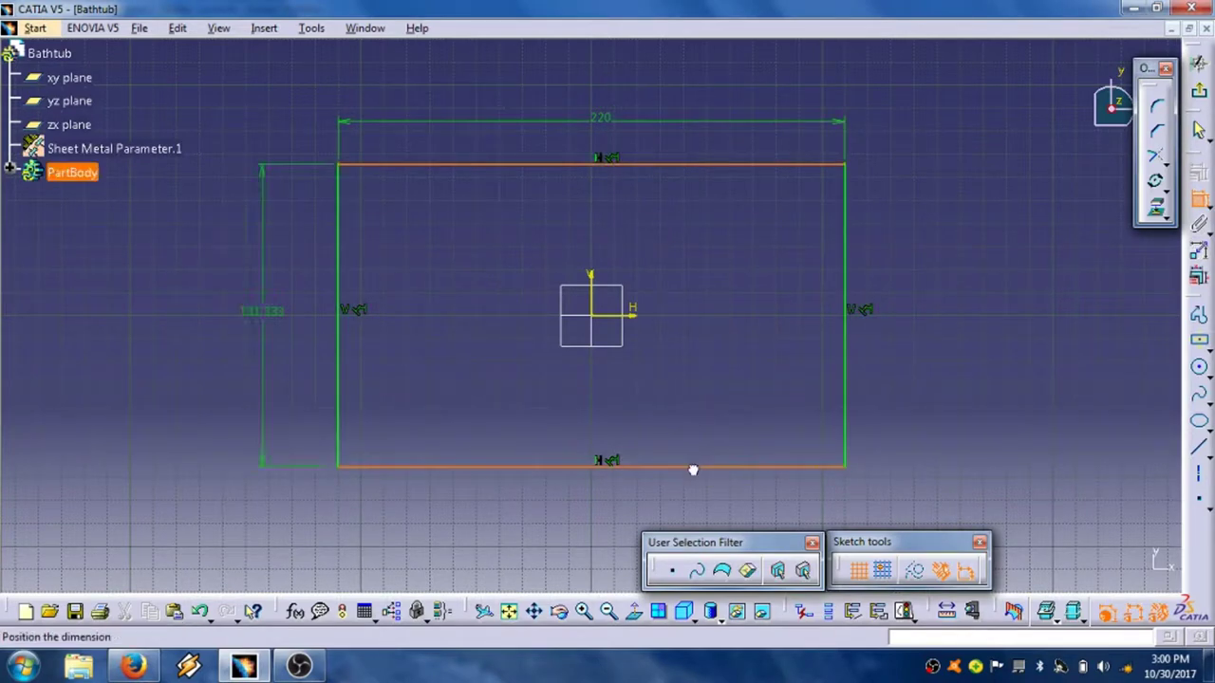
click(911, 303)
double_click(911, 303)
text(180)
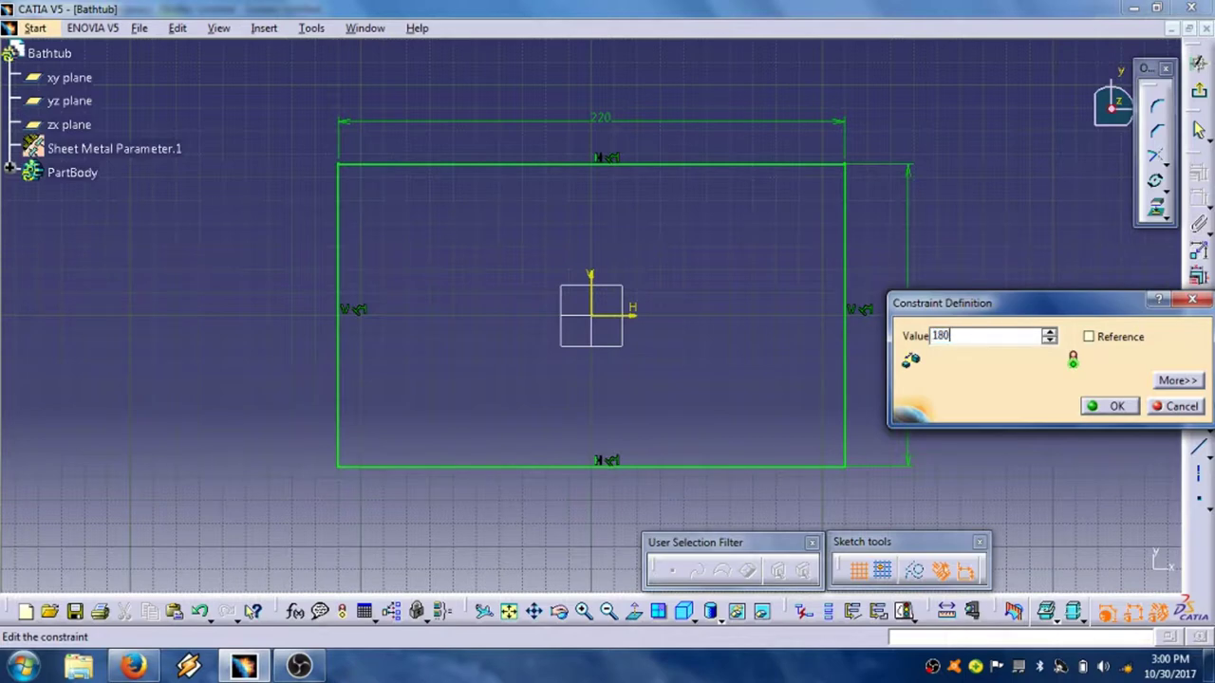
key(Return)
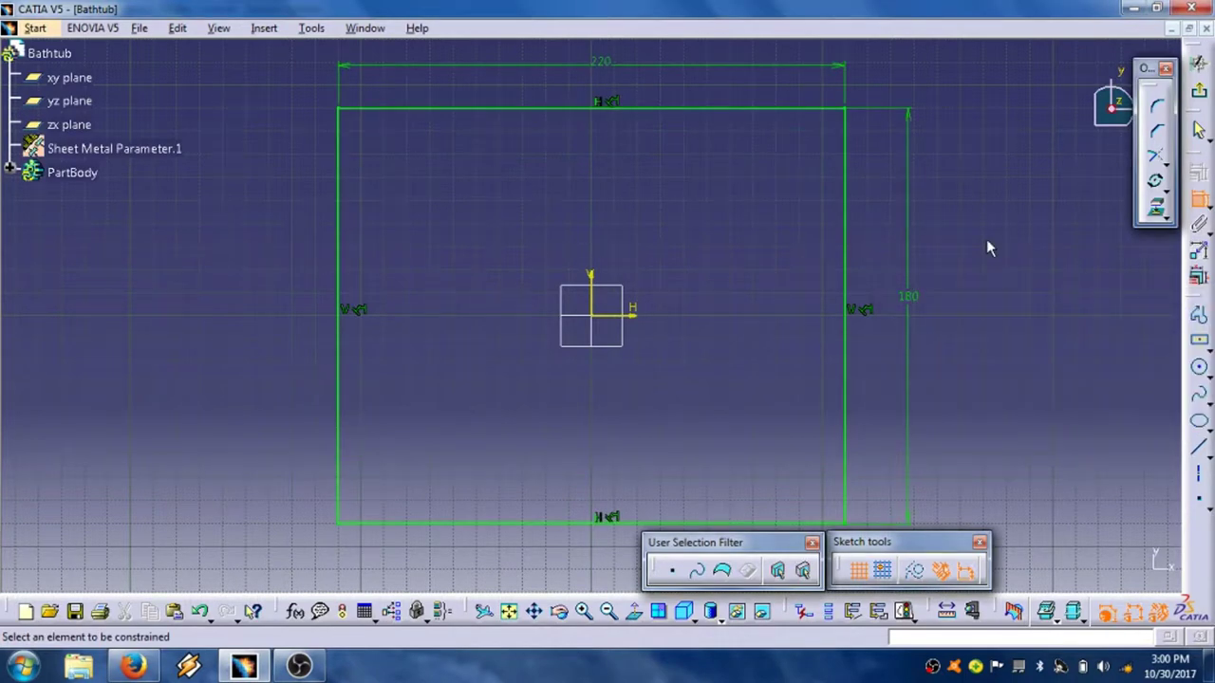
Exit the sketch and create a sheet metal wall from the rectangular profile.
middle_drag(892, 164, 891, 200)
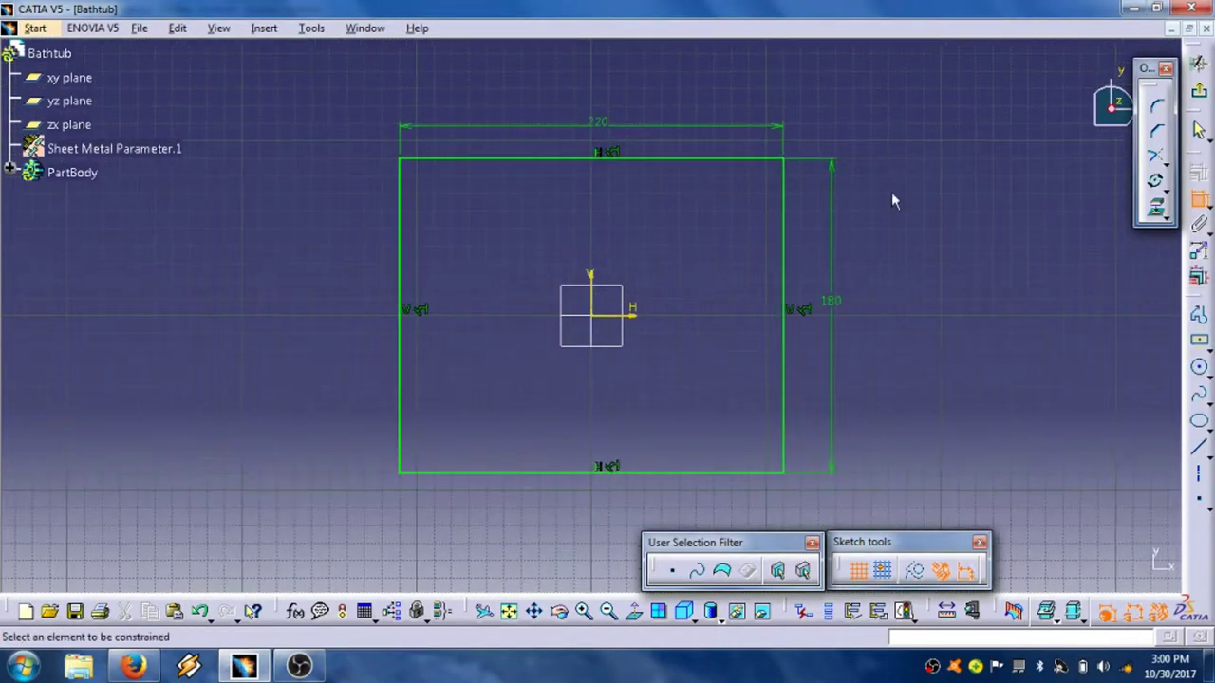
click(1198, 92)
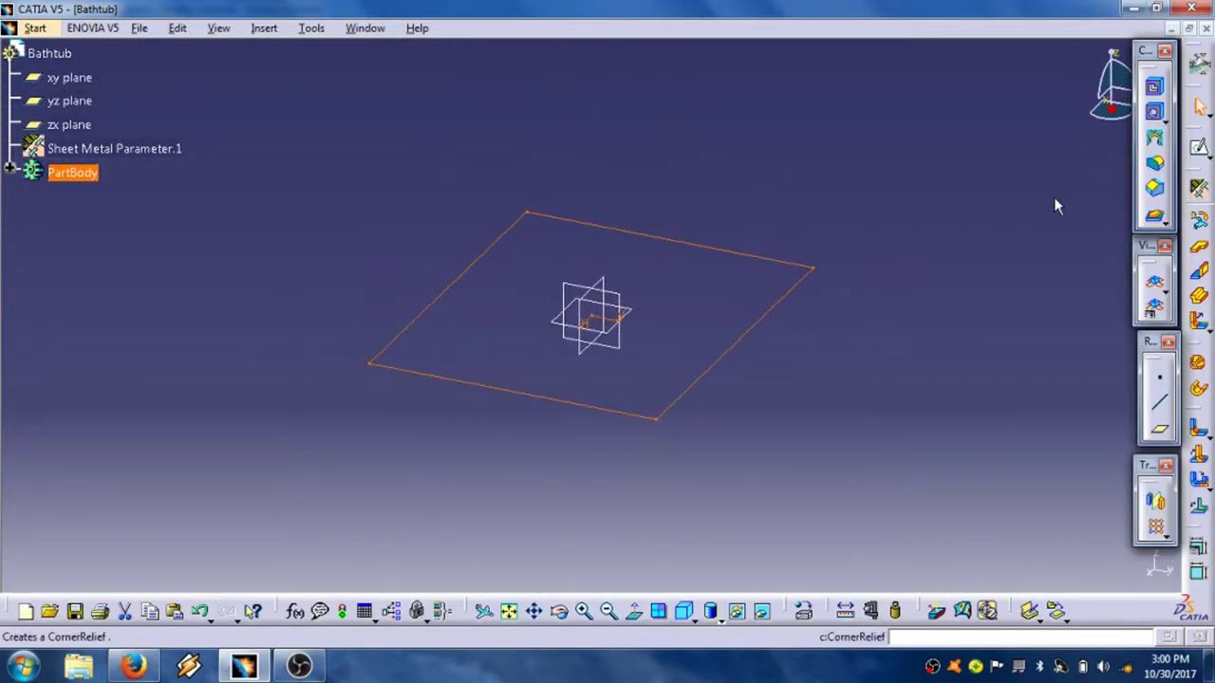
click(1199, 248)
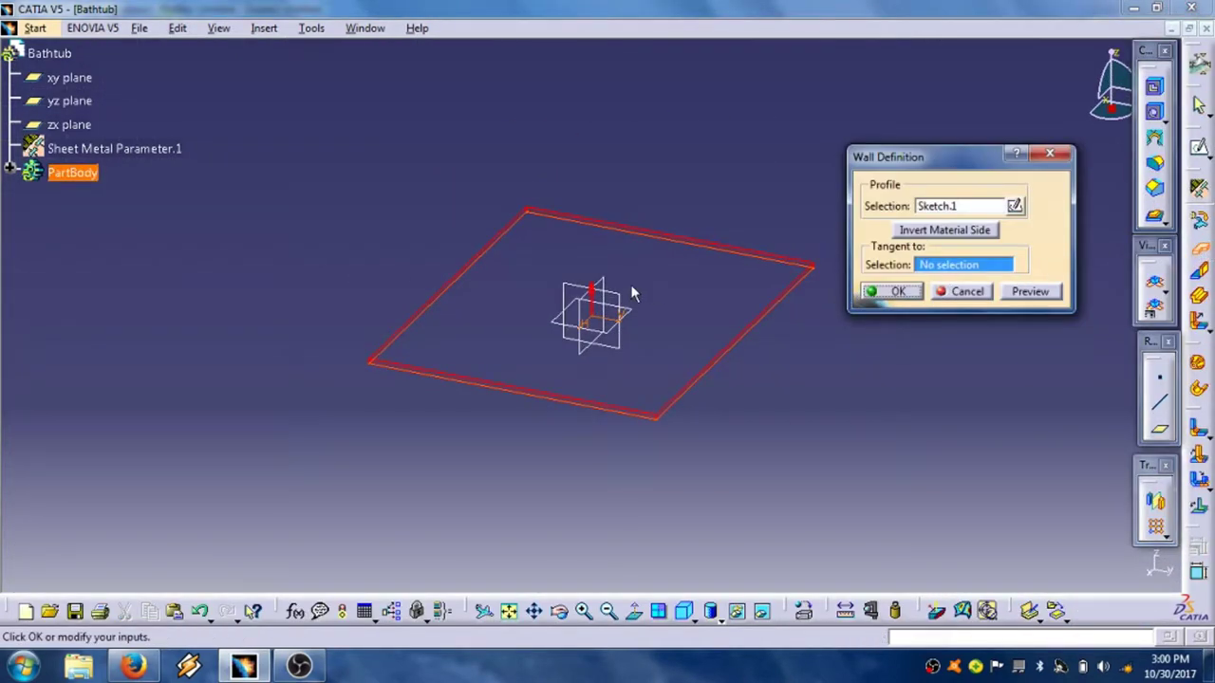
click(890, 291)
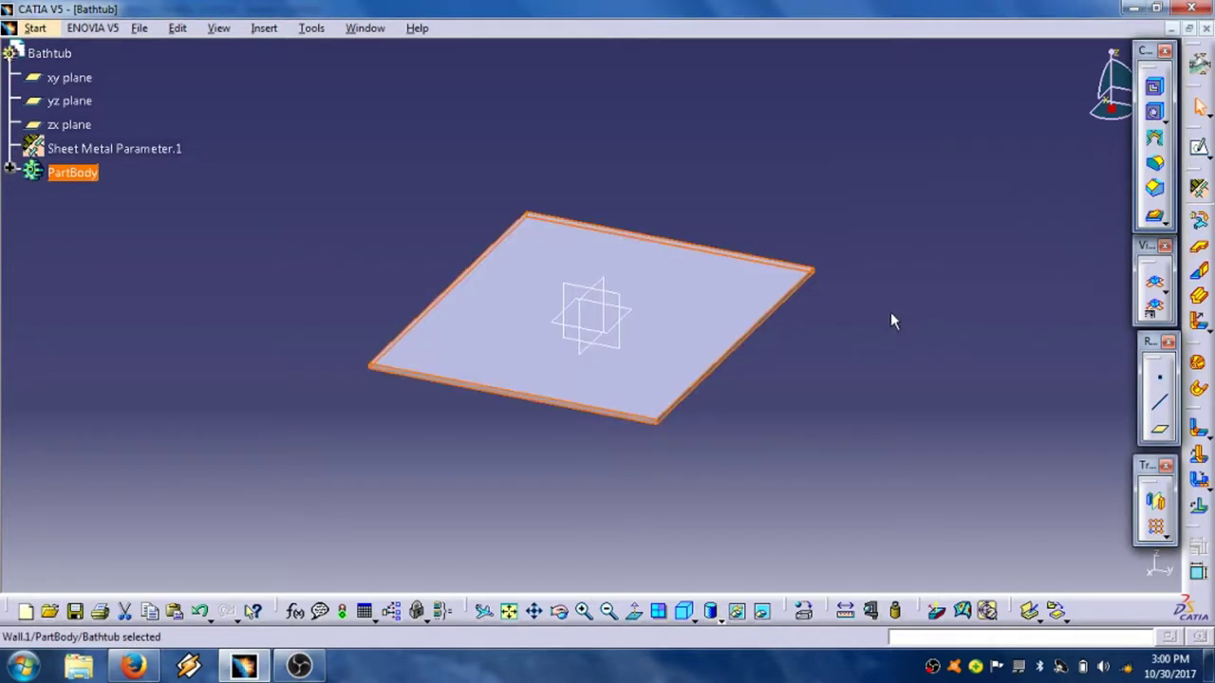
Switch the display mode to shading with edges.
click(710, 612)
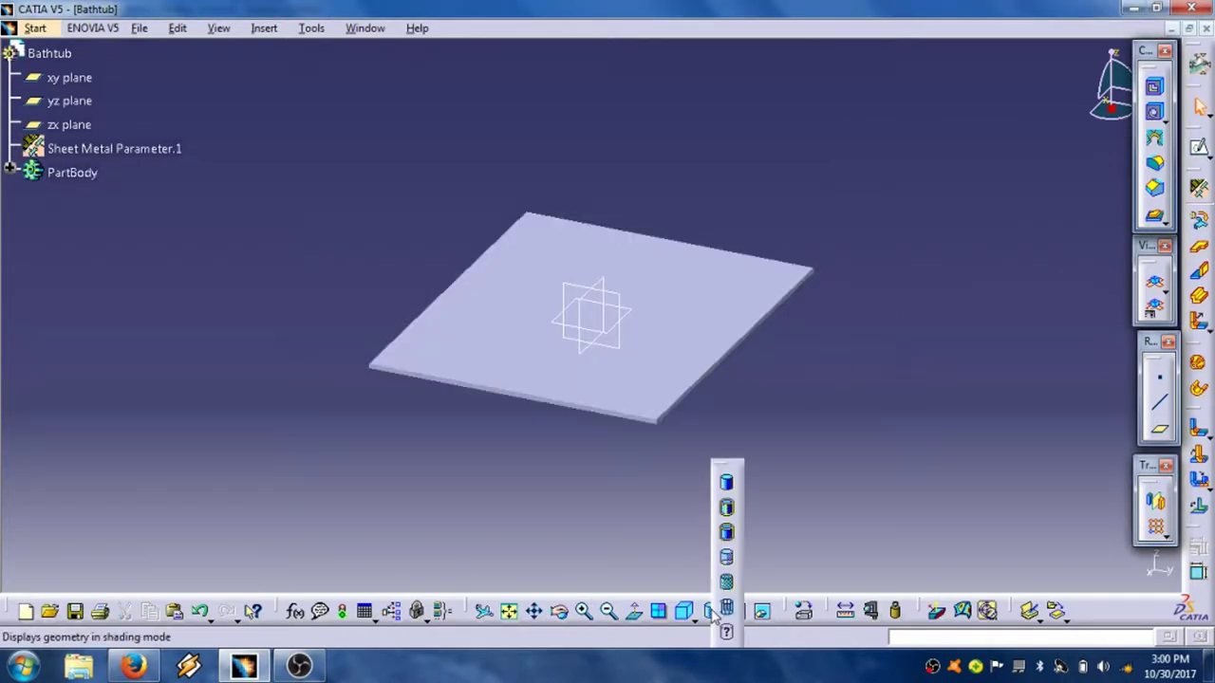
click(727, 510)
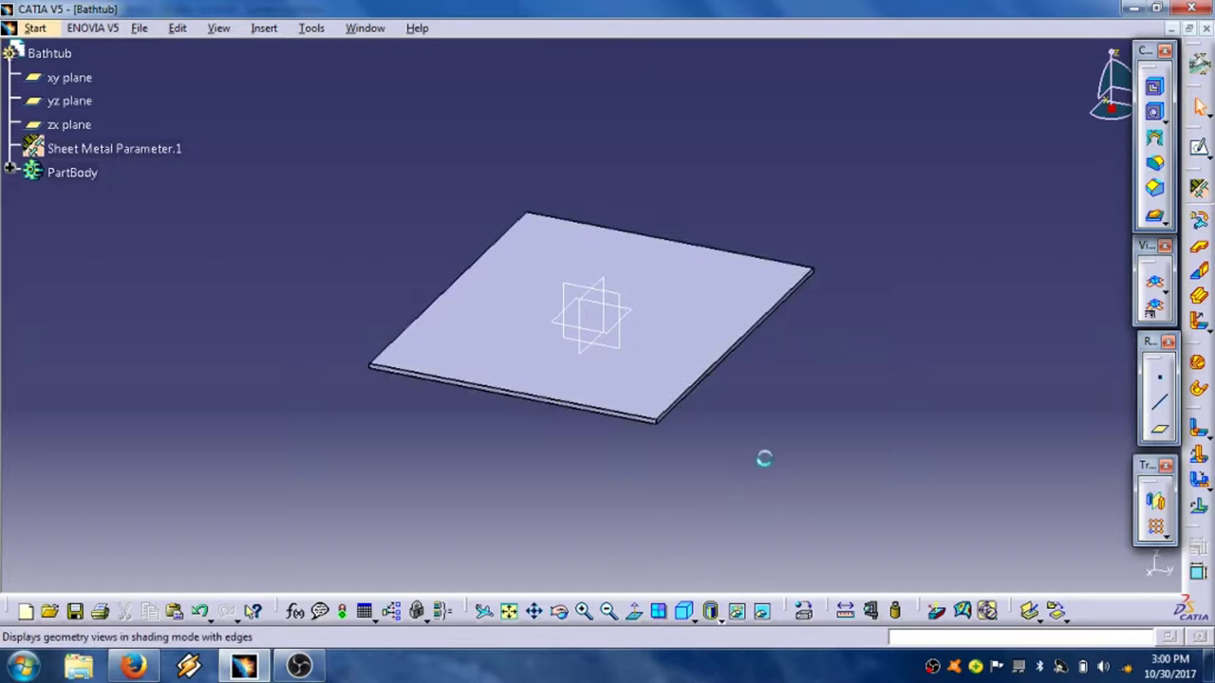
mouse_move(765, 459)
ctrl+middle_down()
mouse_move(756, 371)
mouse_move(1053, 285)
ctrl+middle_up()
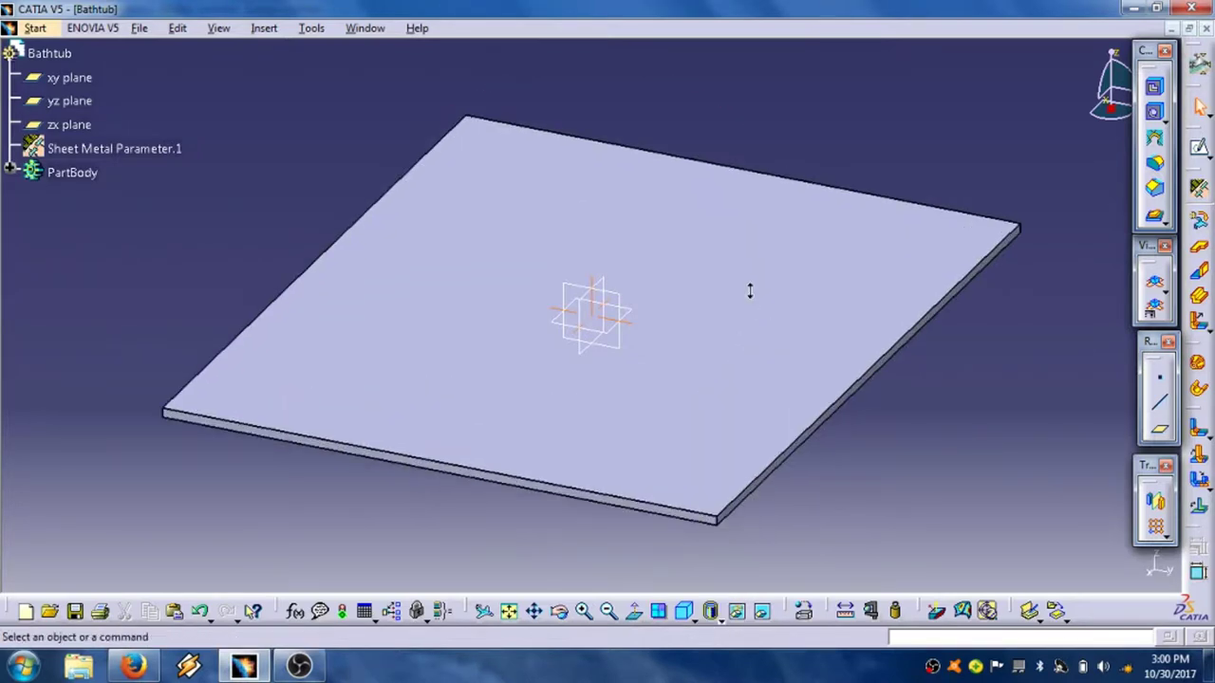
Round the four vertical corner edges of the wall with the Corner command using a 5 mm radius.
click(1156, 164)
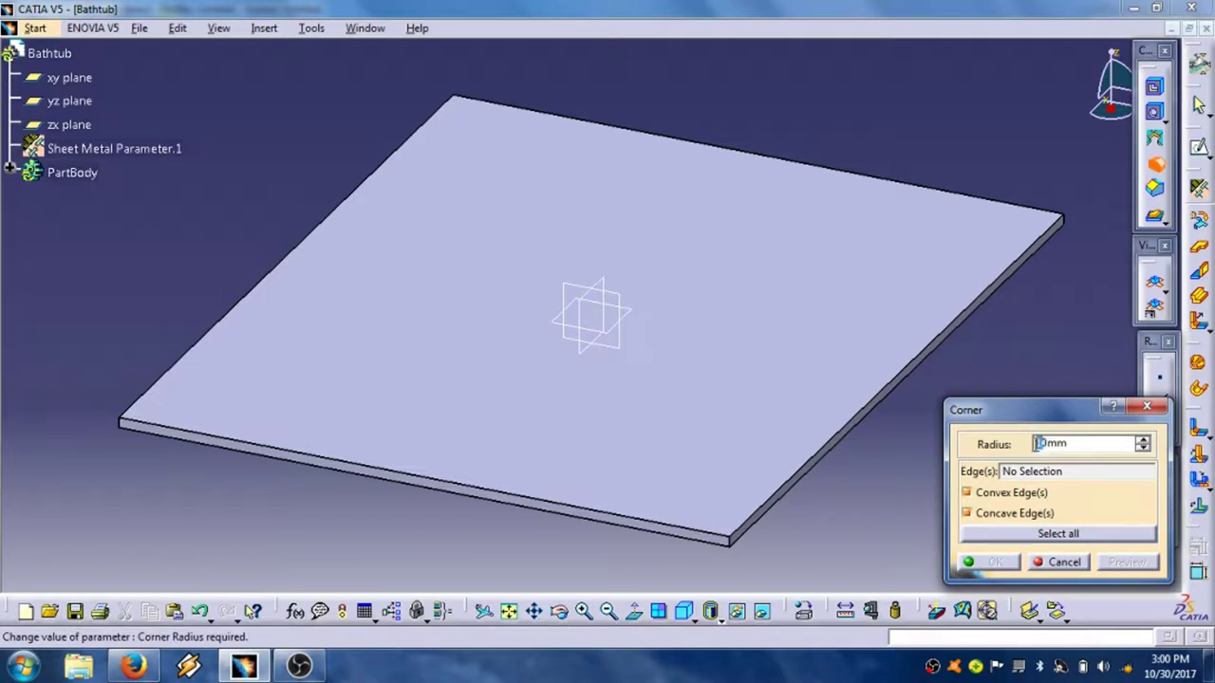
drag(1045, 442, 1033, 448)
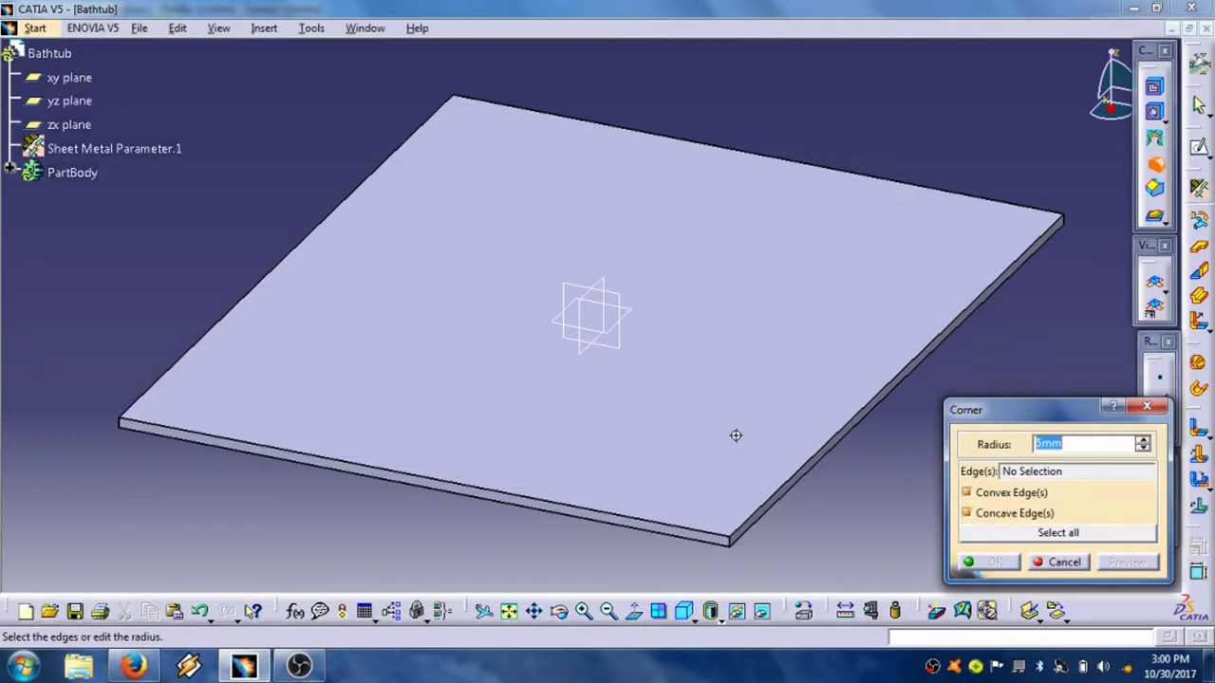
middle_drag(735, 437, 779, 214)
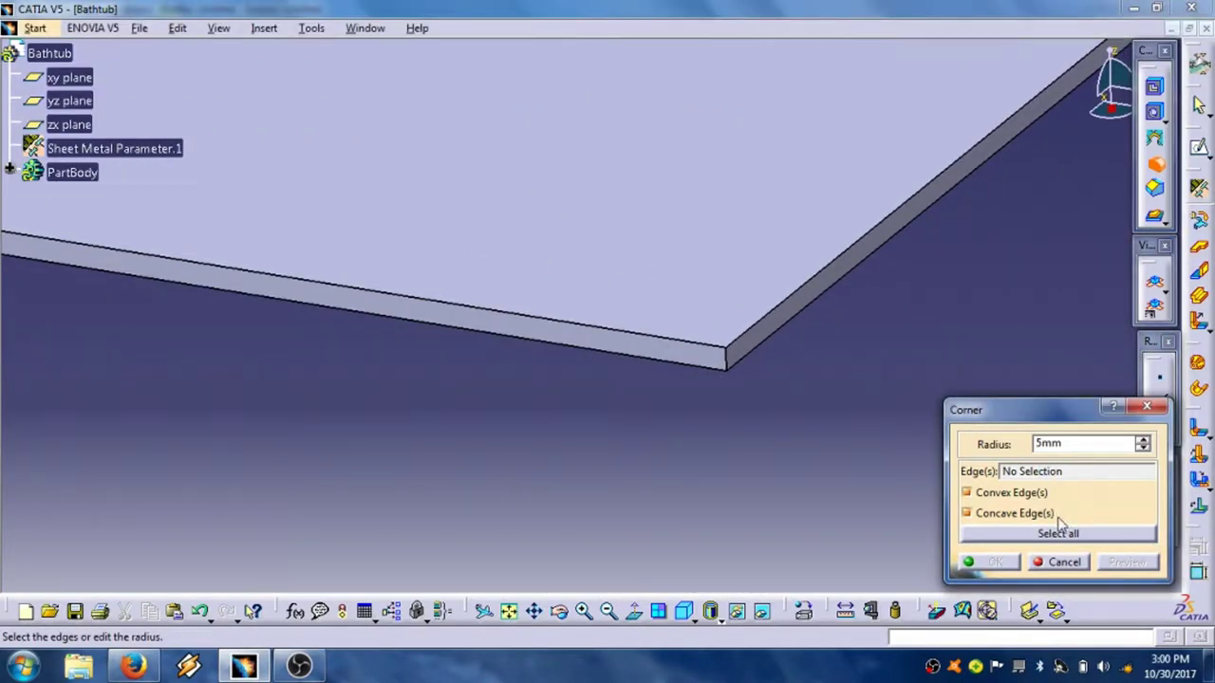
click(727, 361)
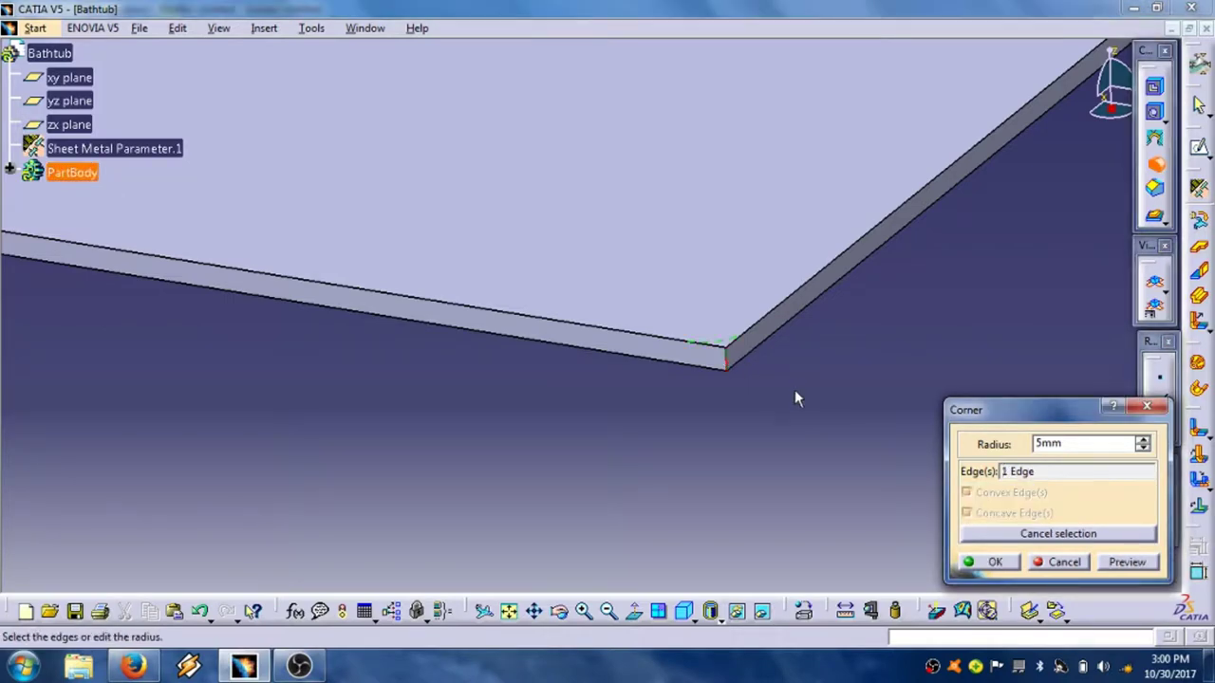
middle_drag(700, 376, 564, 317)
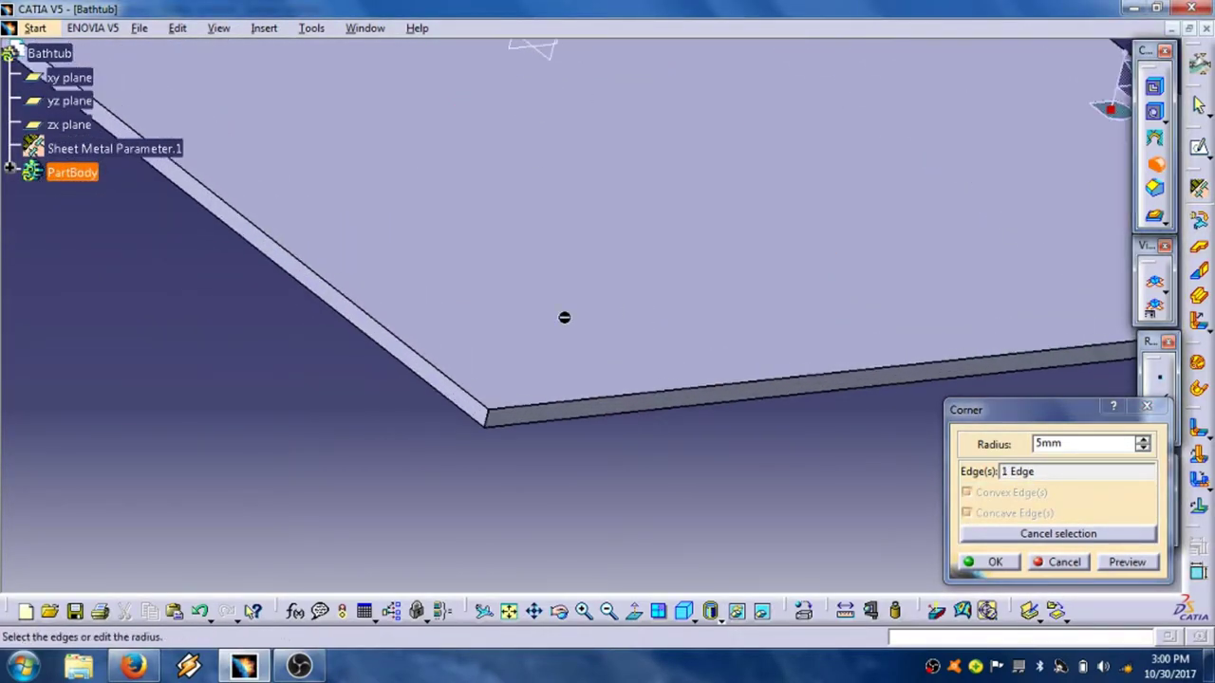
click(490, 416)
middle_drag(487, 307, 408, 370)
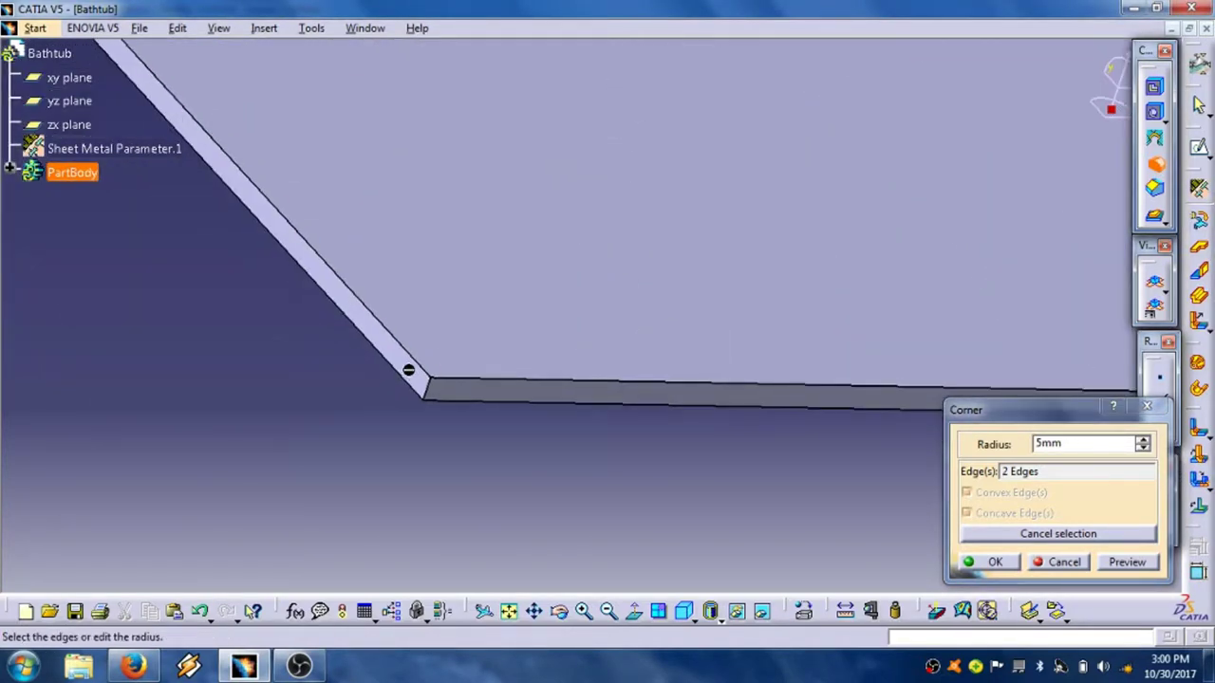
click(427, 386)
middle_drag(369, 275, 676, 439)
click(512, 410)
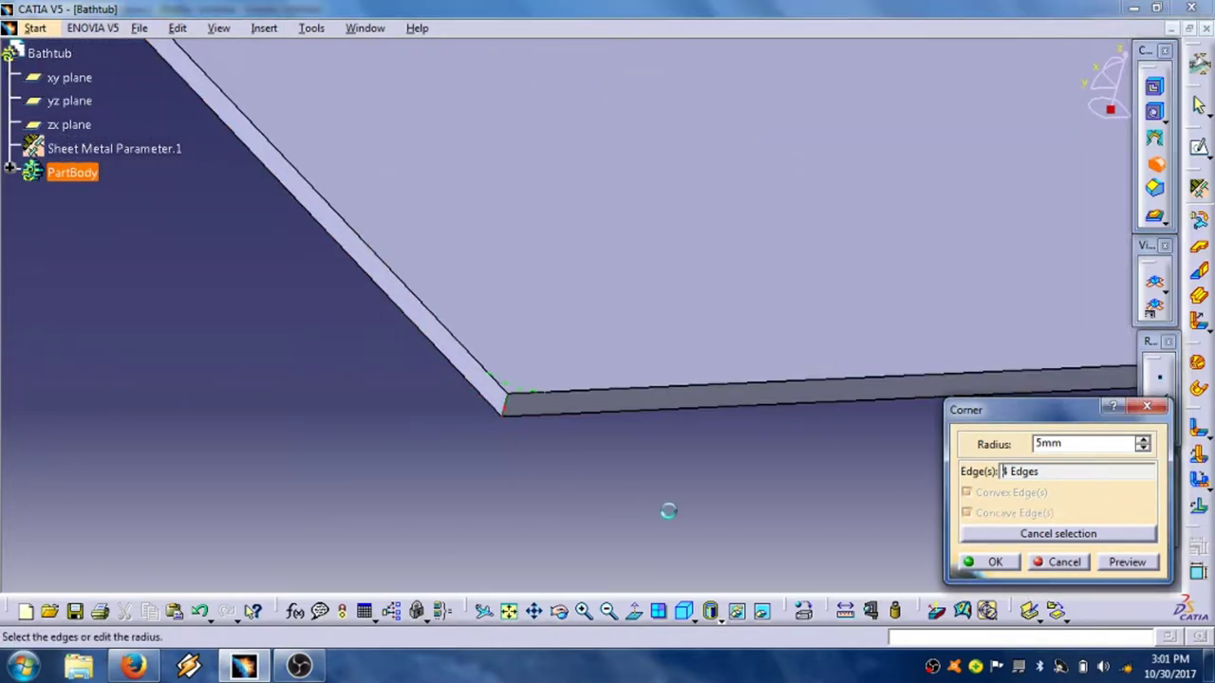
click(987, 562)
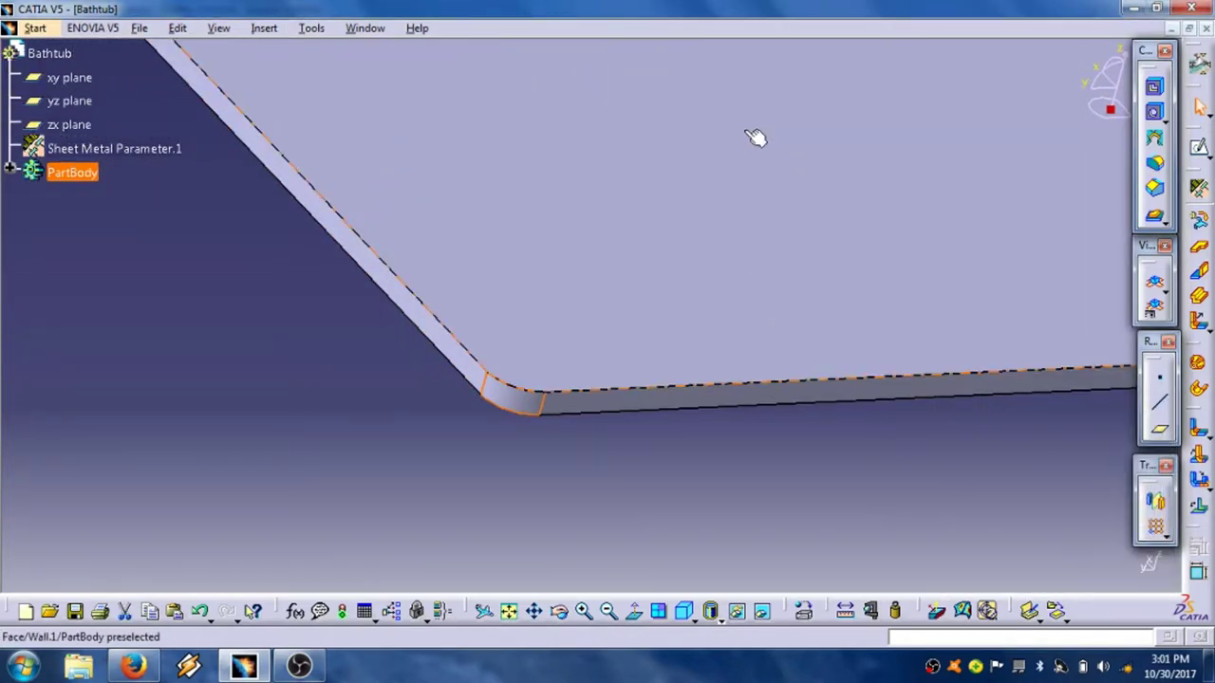
Sketch a centered rectangle about 183 by 138 mm on the wall's upper face, centred on the origin.
middle_drag(759, 135, 688, 397)
click(689, 399)
click(713, 271)
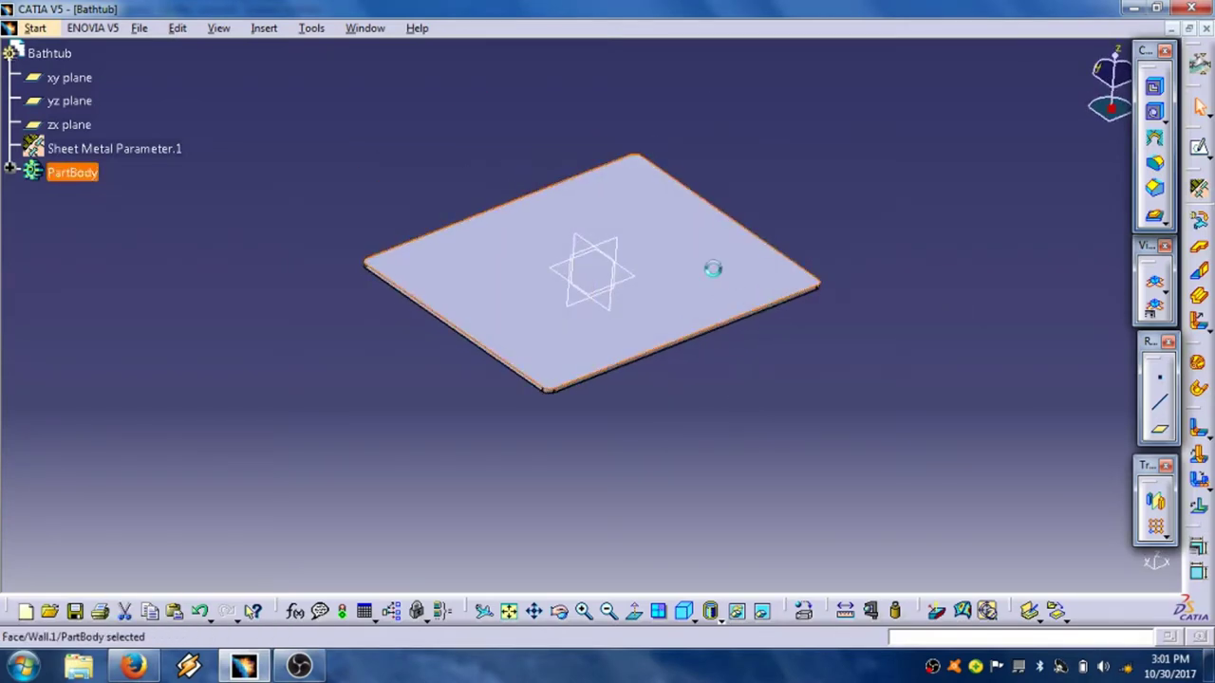
click(1199, 147)
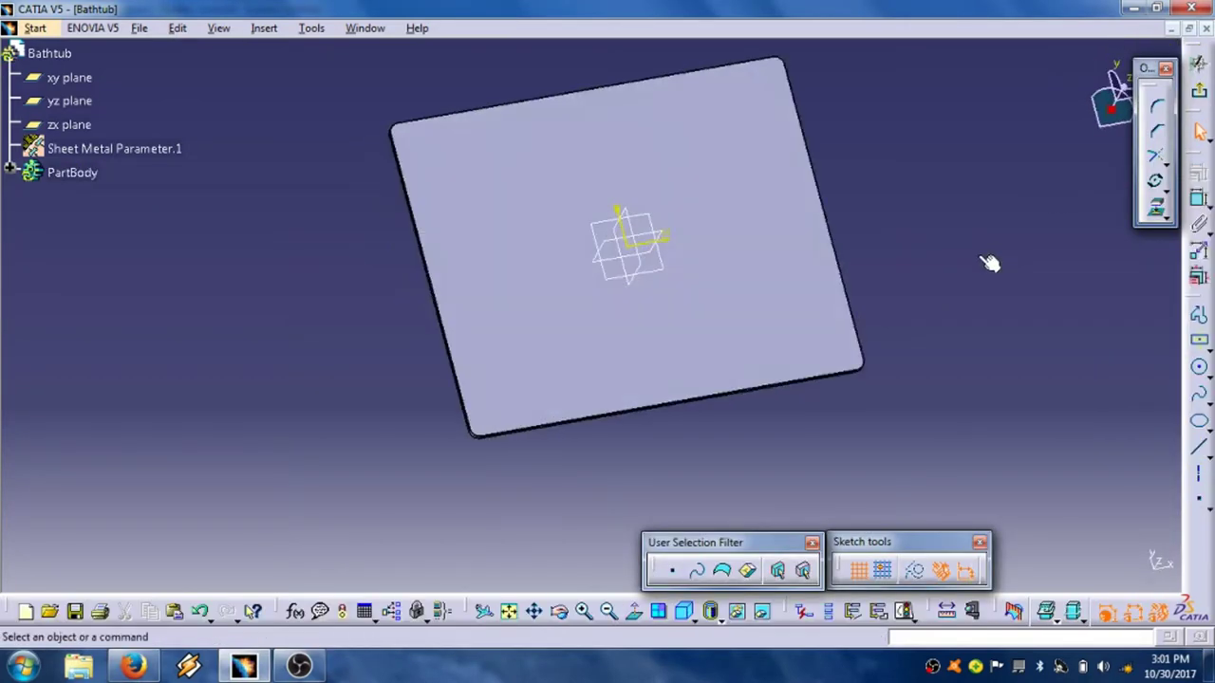
click(1199, 340)
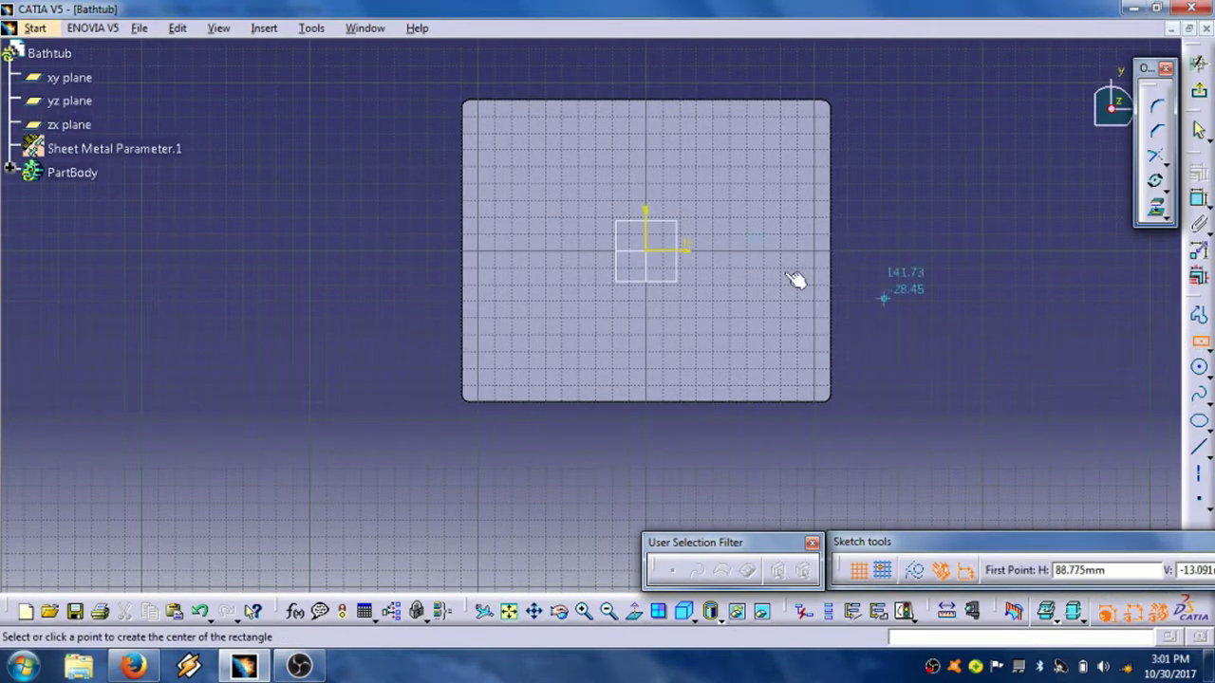
click(651, 252)
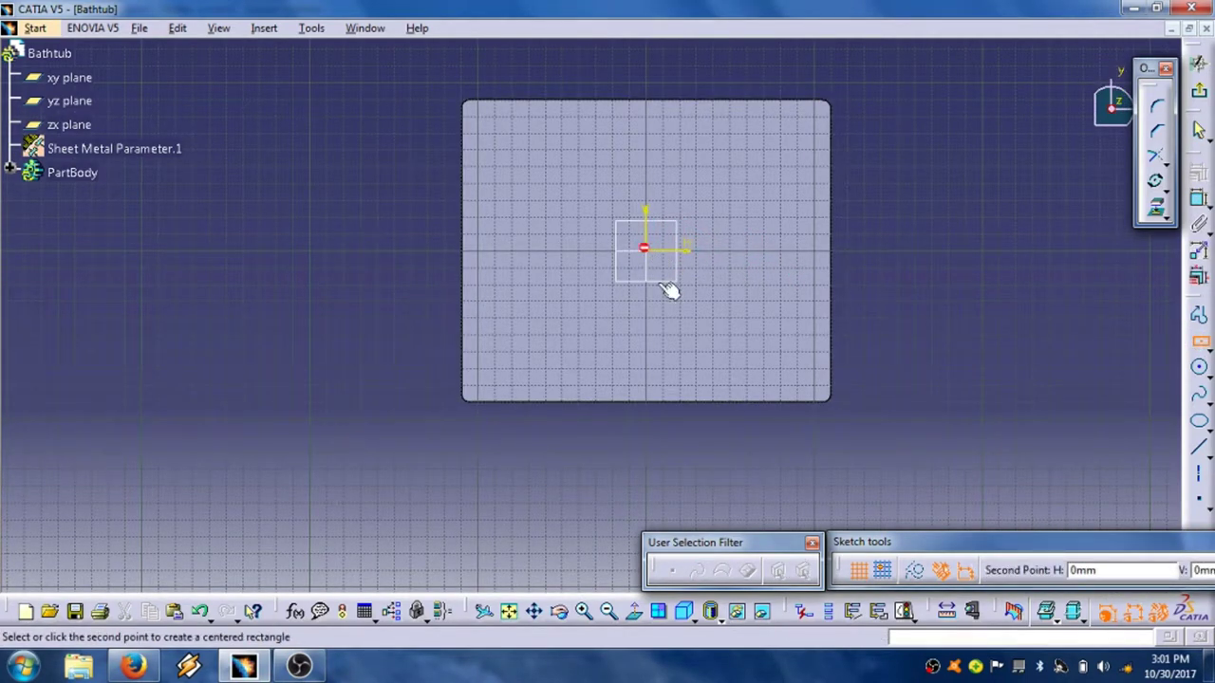
click(802, 367)
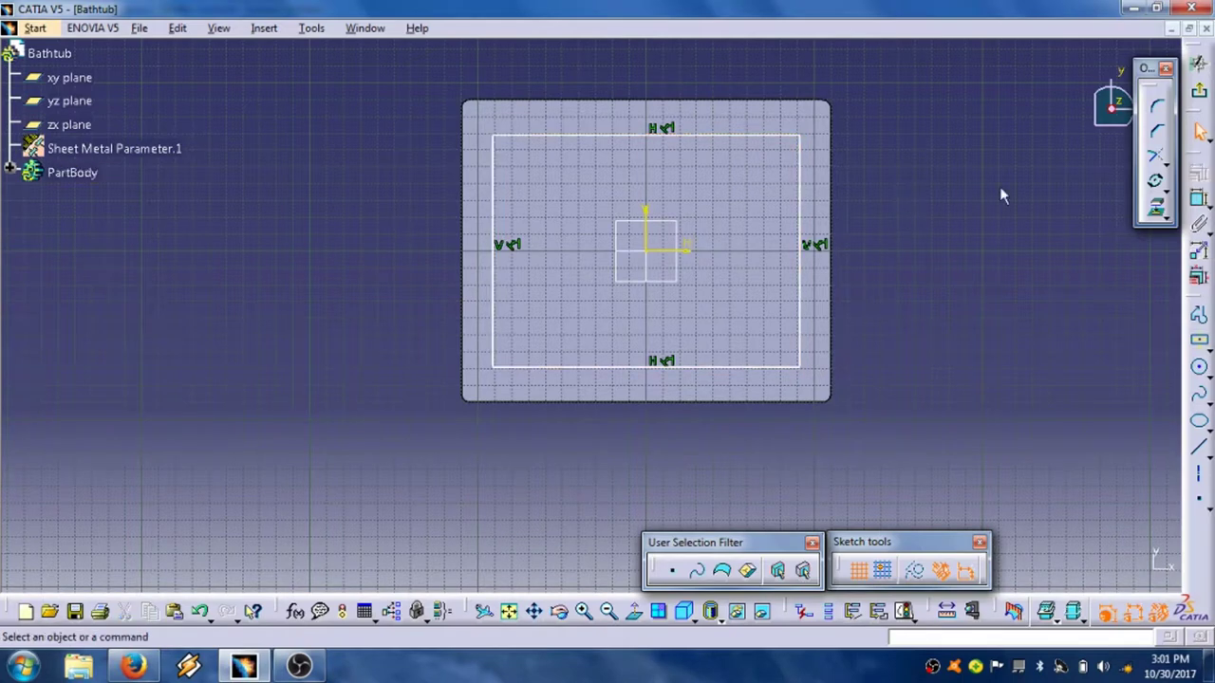
Dimension the inner rectangle's width between its two vertical sides and set it to 180 mm.
click(1201, 202)
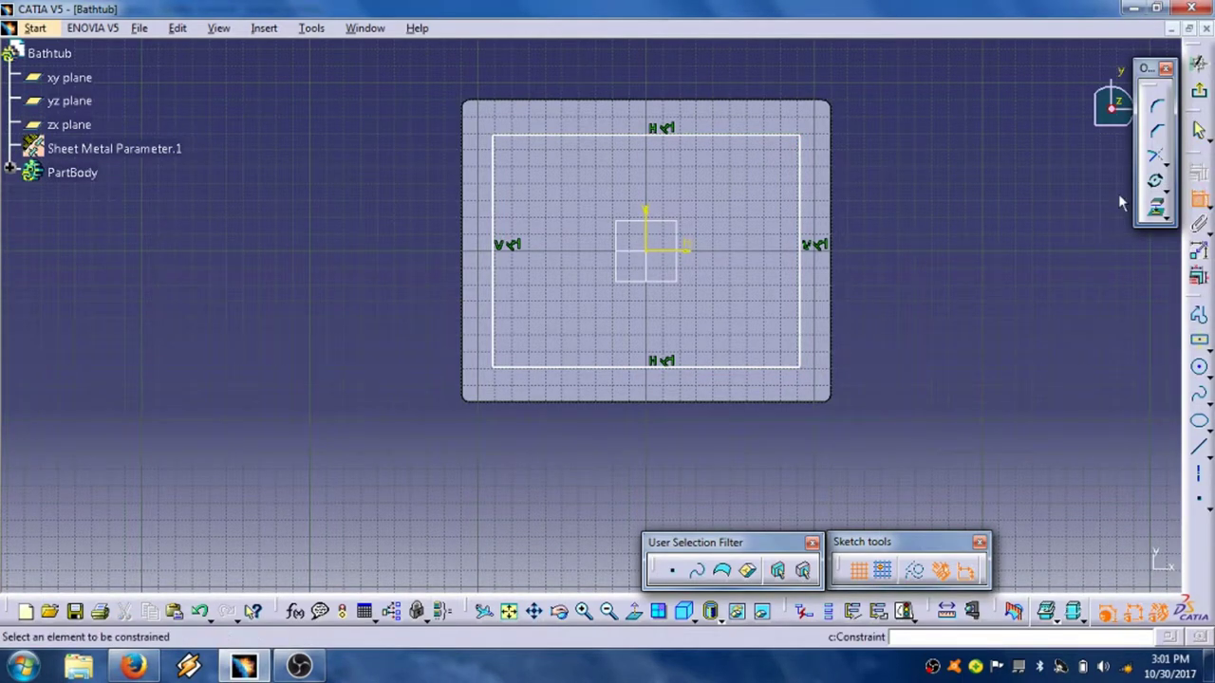
click(800, 196)
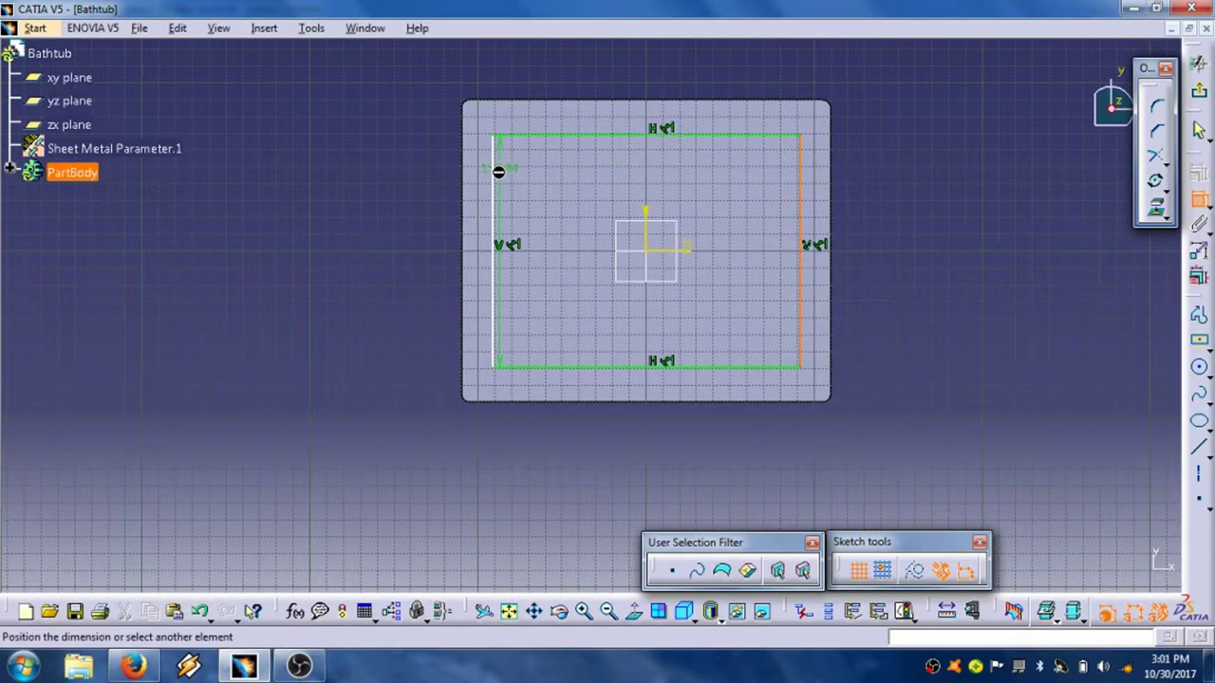
click(494, 176)
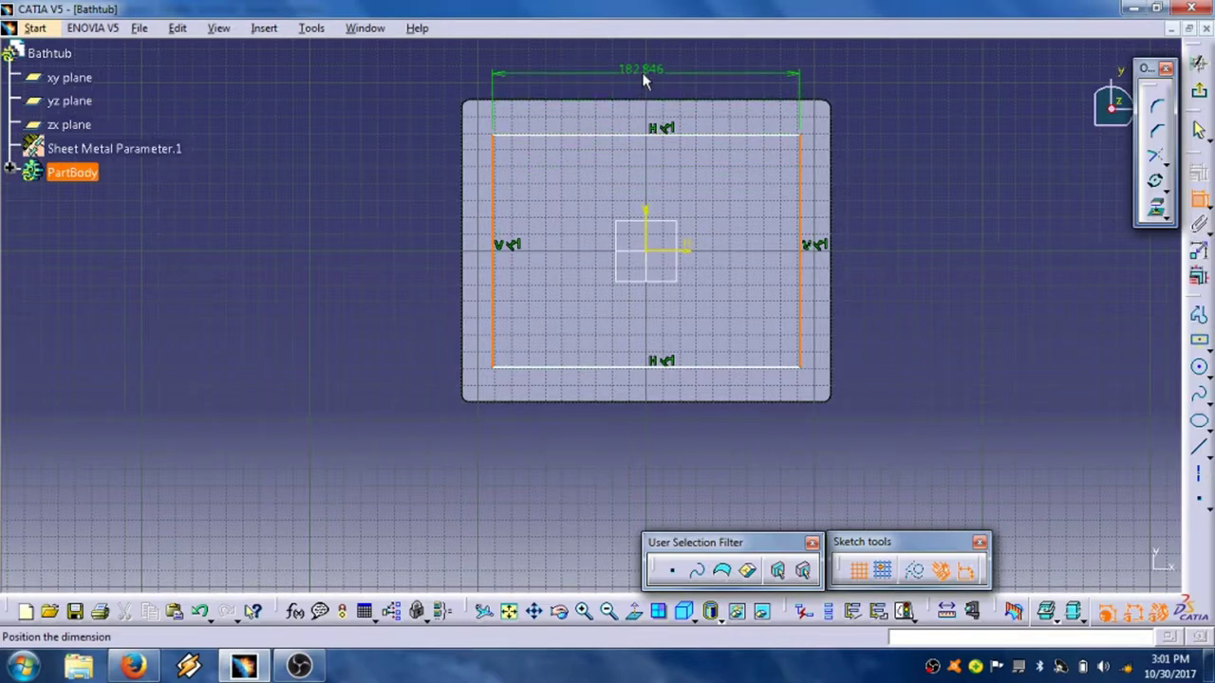
click(642, 72)
double_click(645, 72)
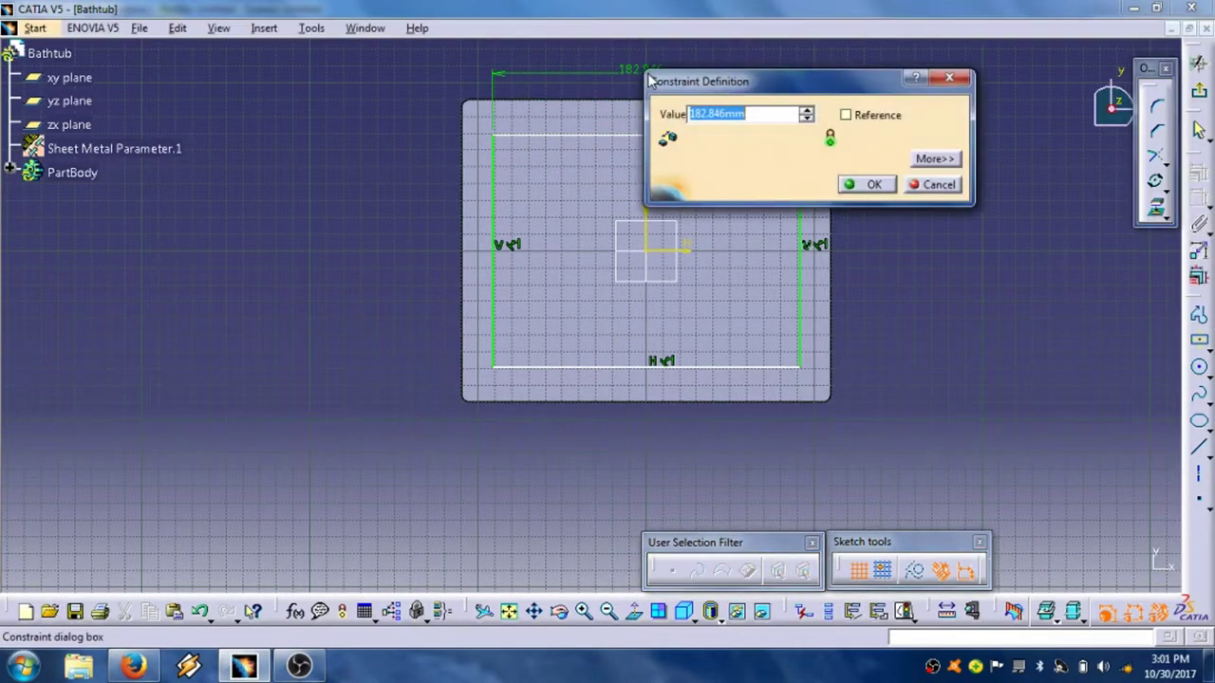
text(180)
key(Return)
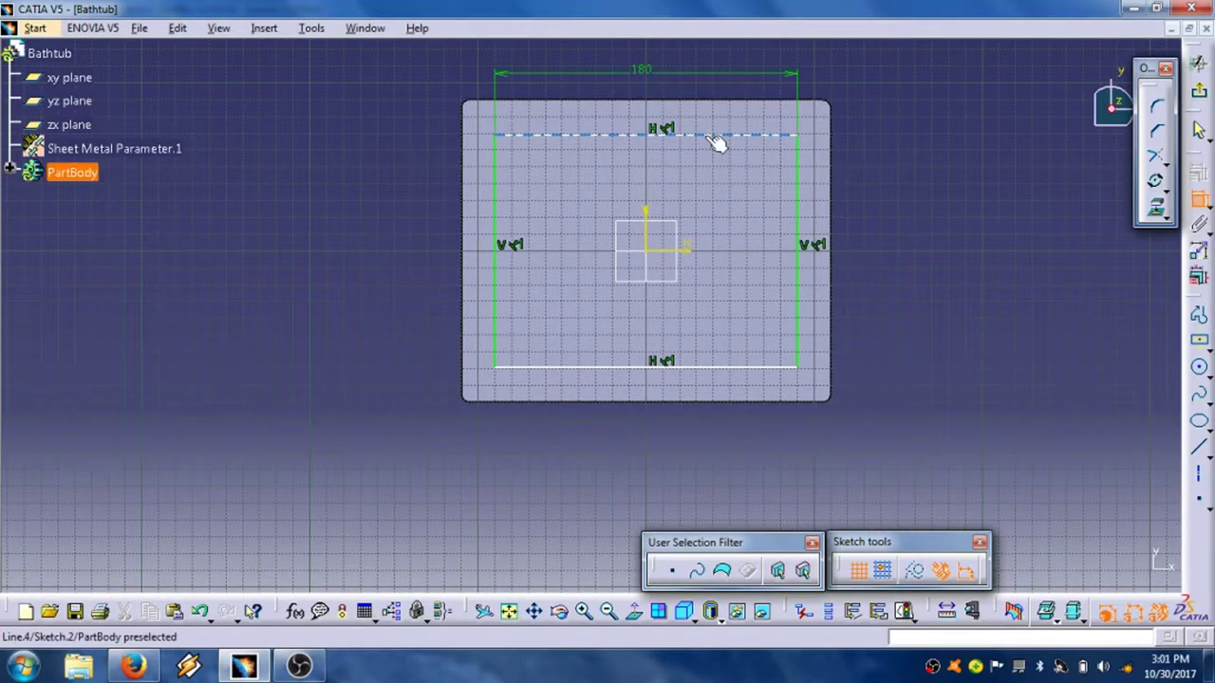
Dimension the inner rectangle's height between its two horizontal sides and set it to 140 mm.
click(709, 137)
click(736, 368)
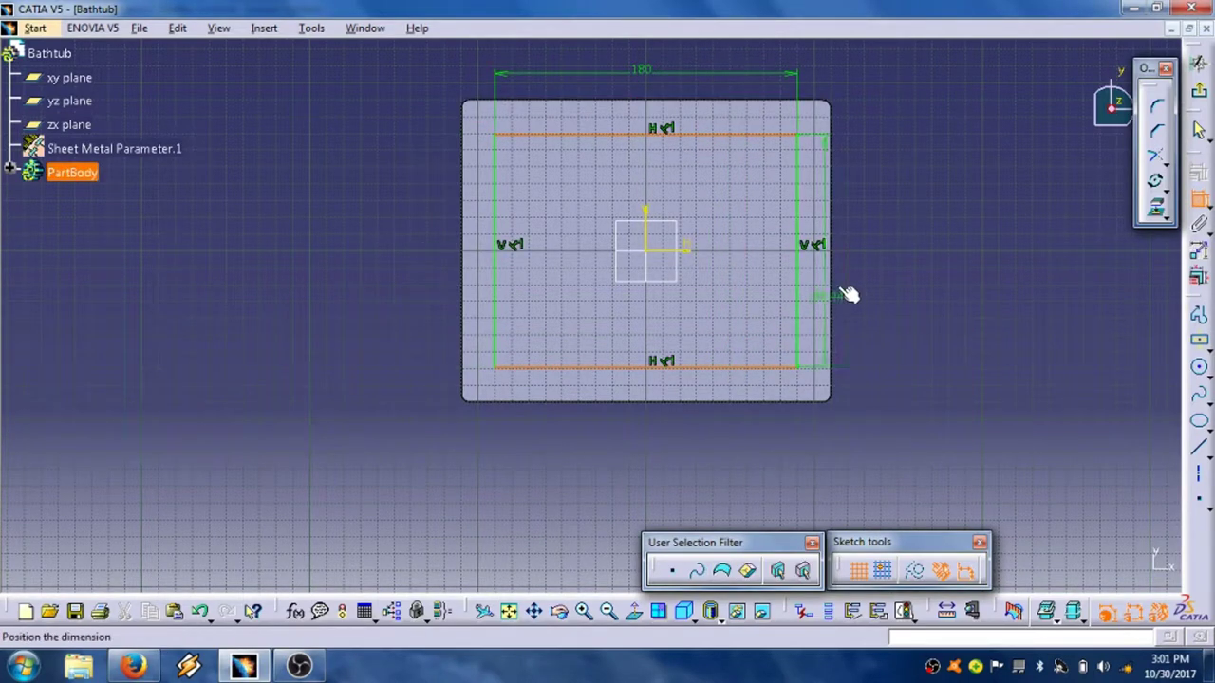
click(870, 253)
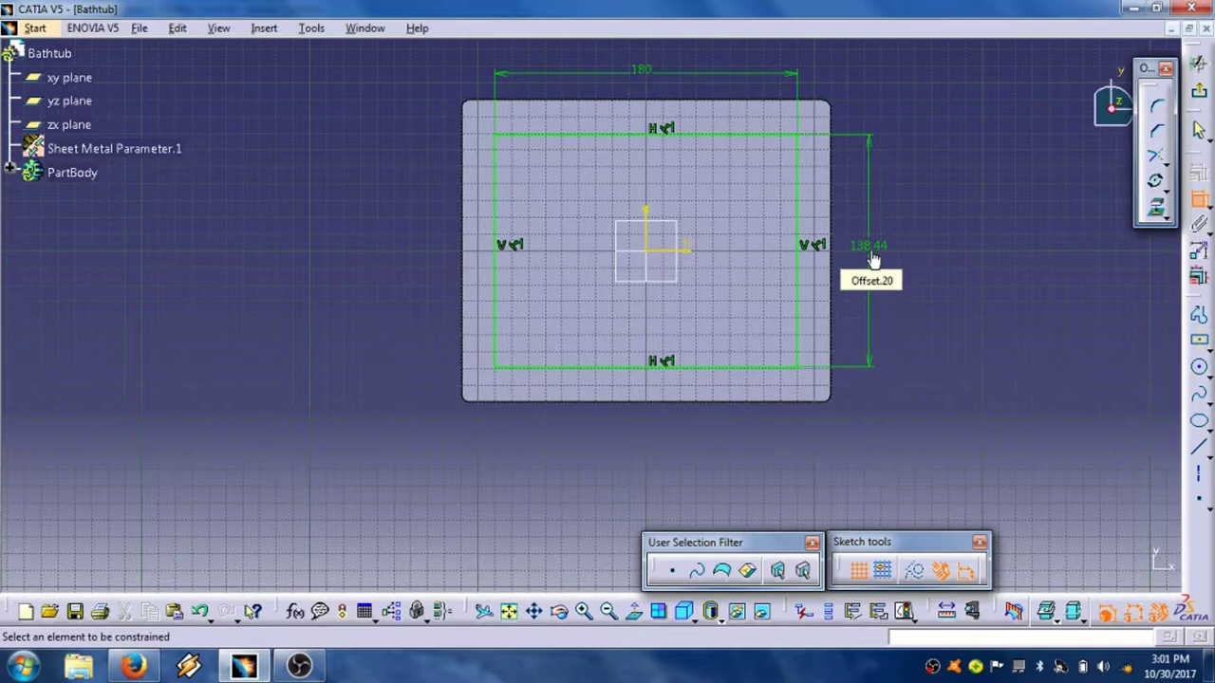
double_click(873, 257)
text(140)
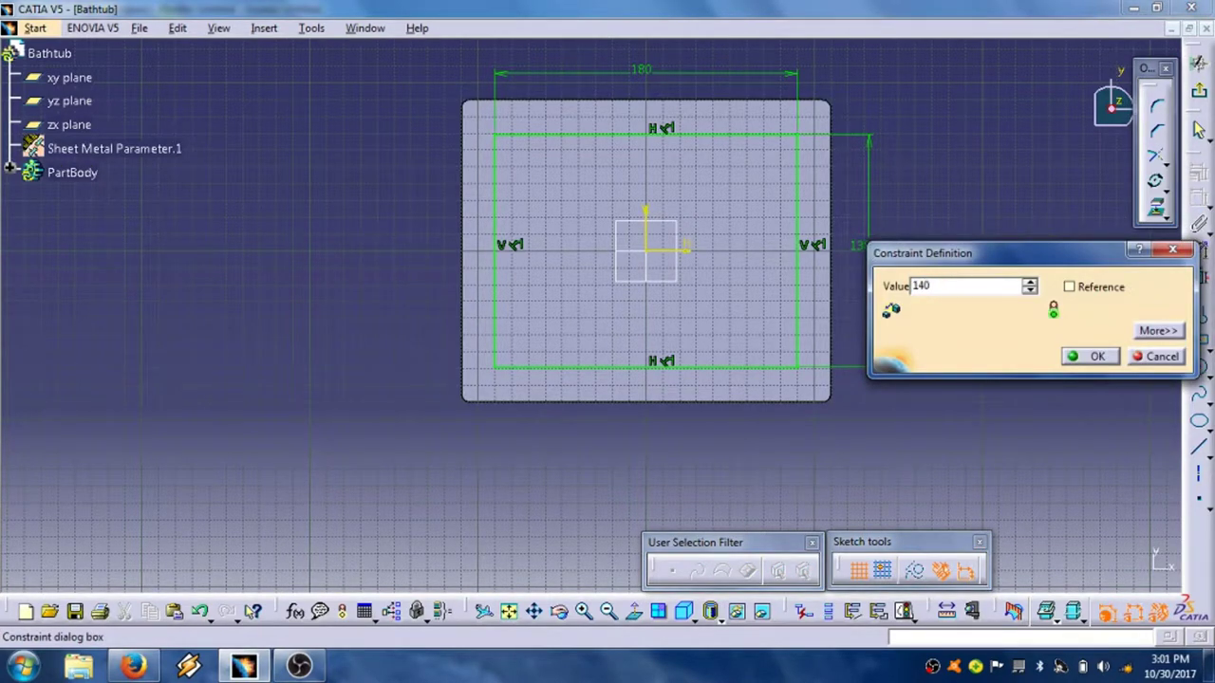
key(Return)
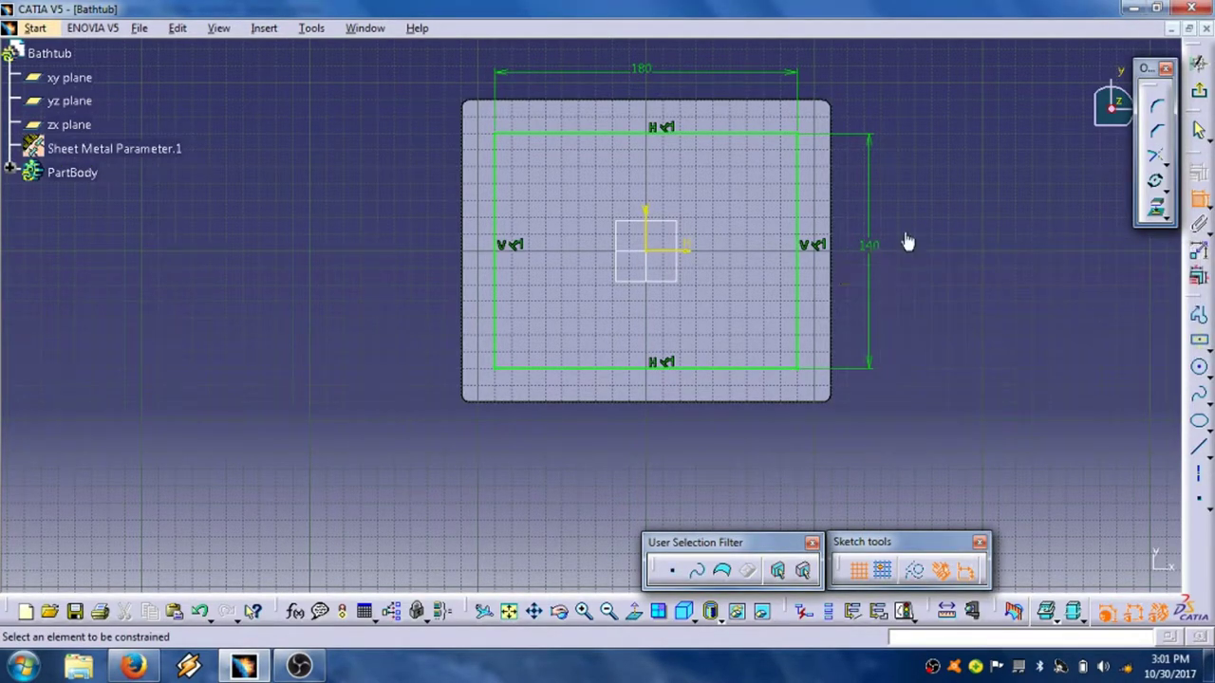
Exit the sketch and preview a surface stamp that uses the inner rectangle as its profile.
click(1202, 92)
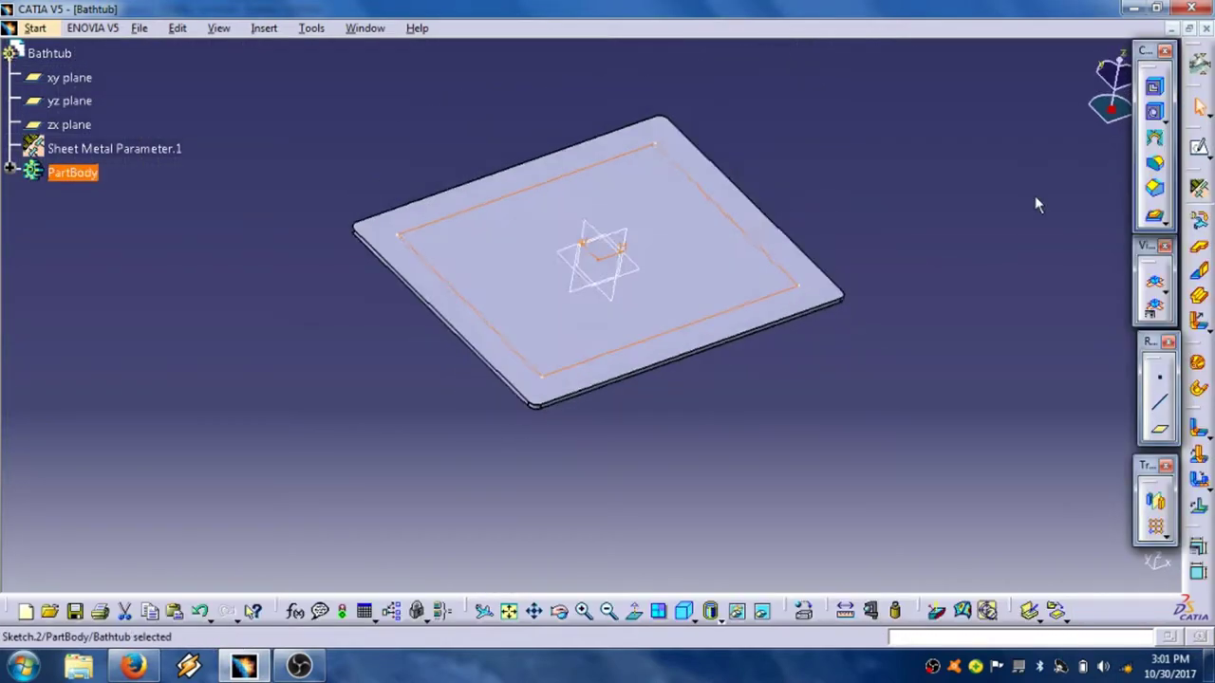
click(1156, 219)
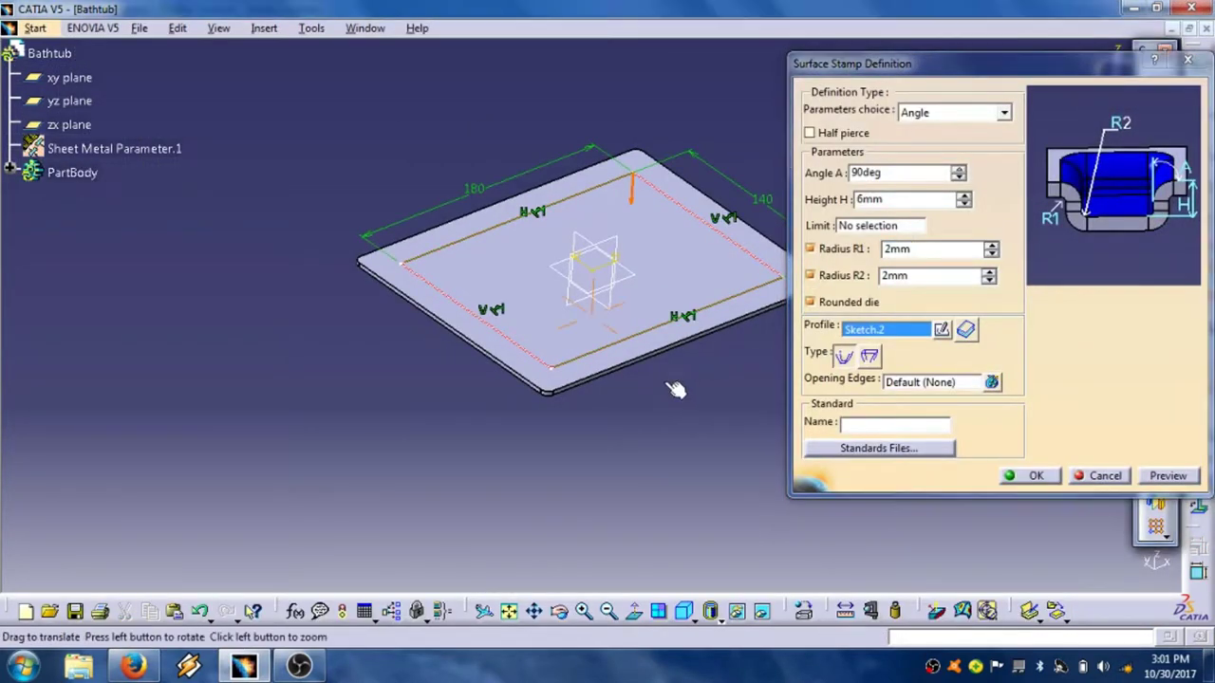
middle_drag(674, 389, 472, 440)
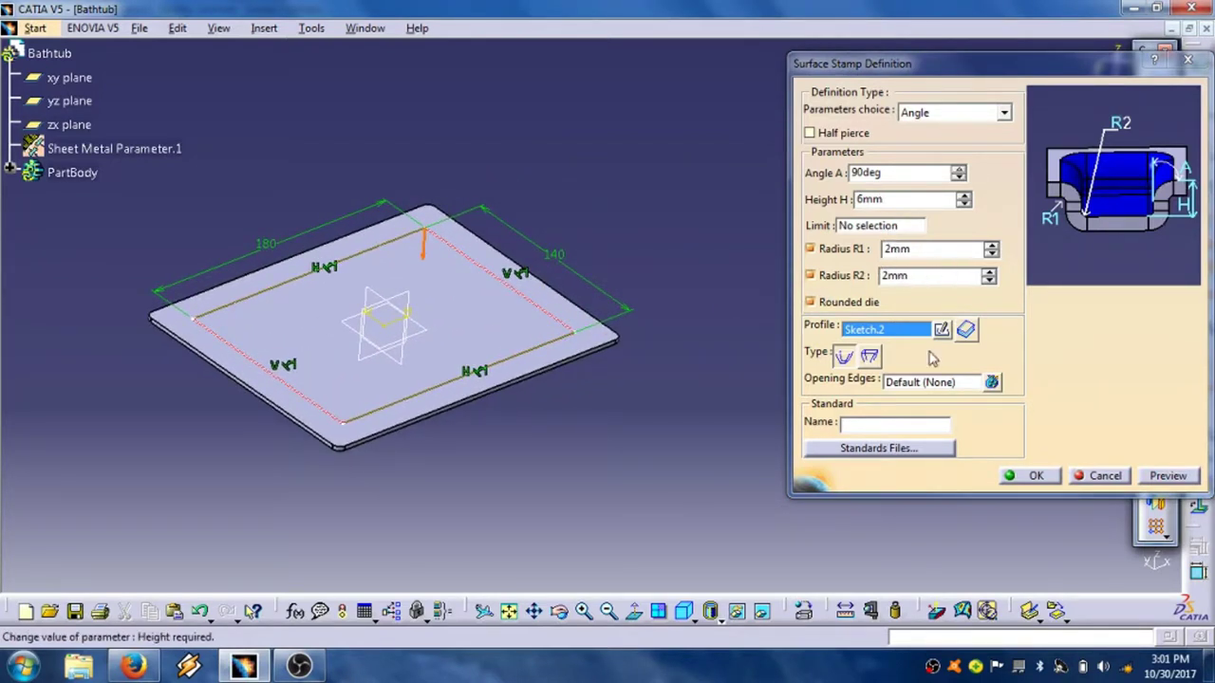
click(1167, 476)
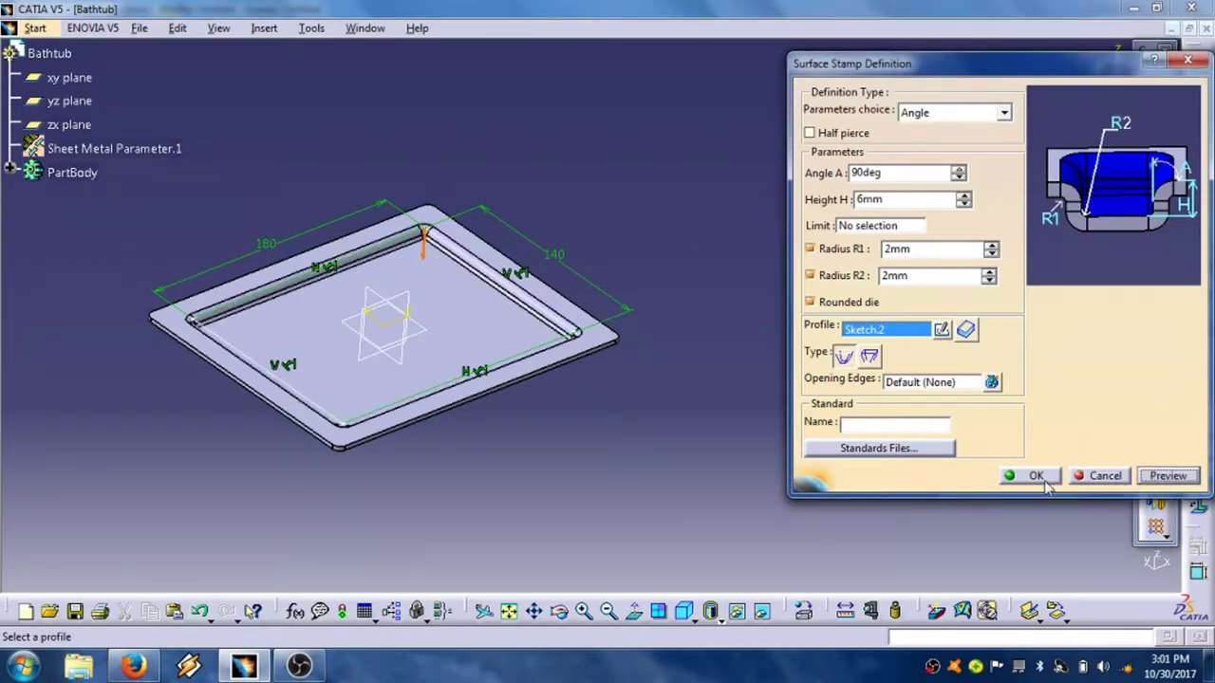
Raise the surface stamp's height to 10 mm, preview it and create the stamp.
click(964, 195)
click(964, 195)
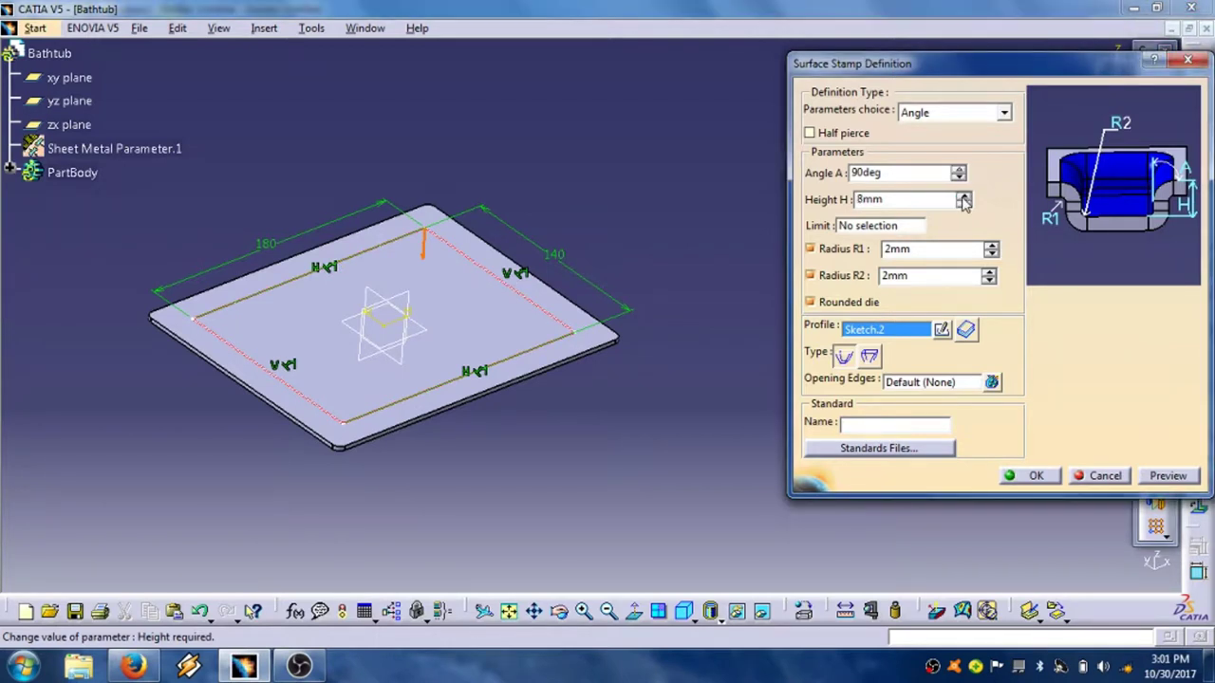
click(1167, 476)
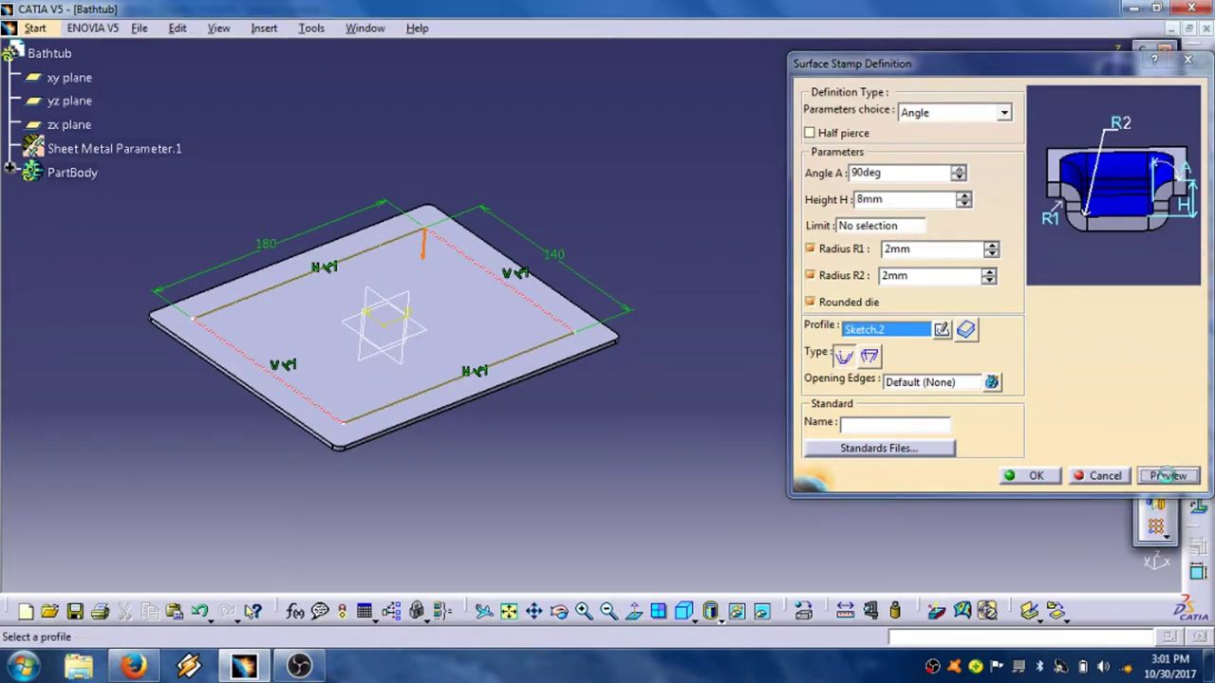
click(964, 194)
click(964, 195)
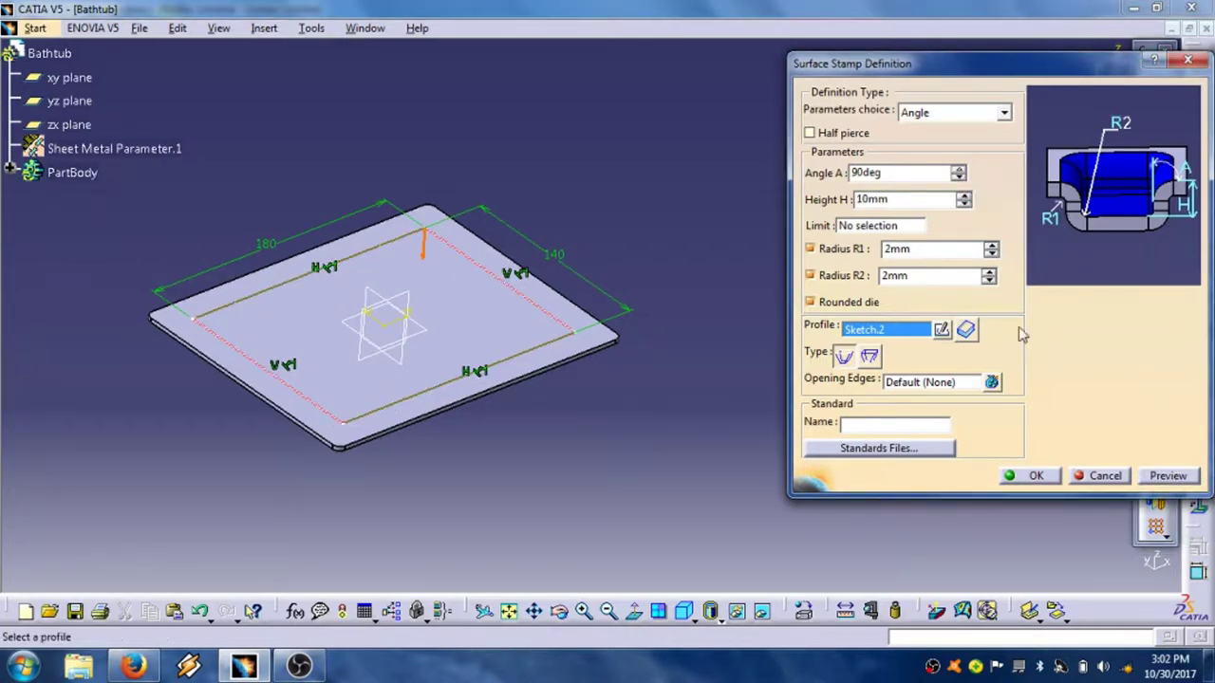
click(1160, 477)
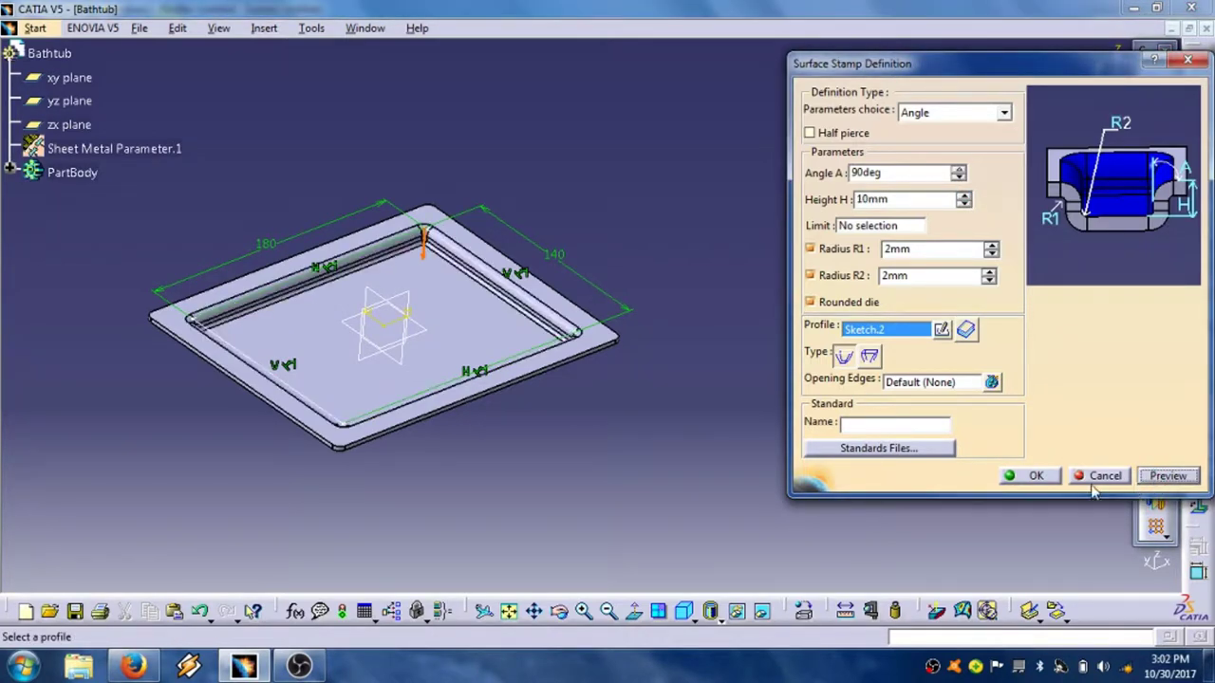
click(1030, 476)
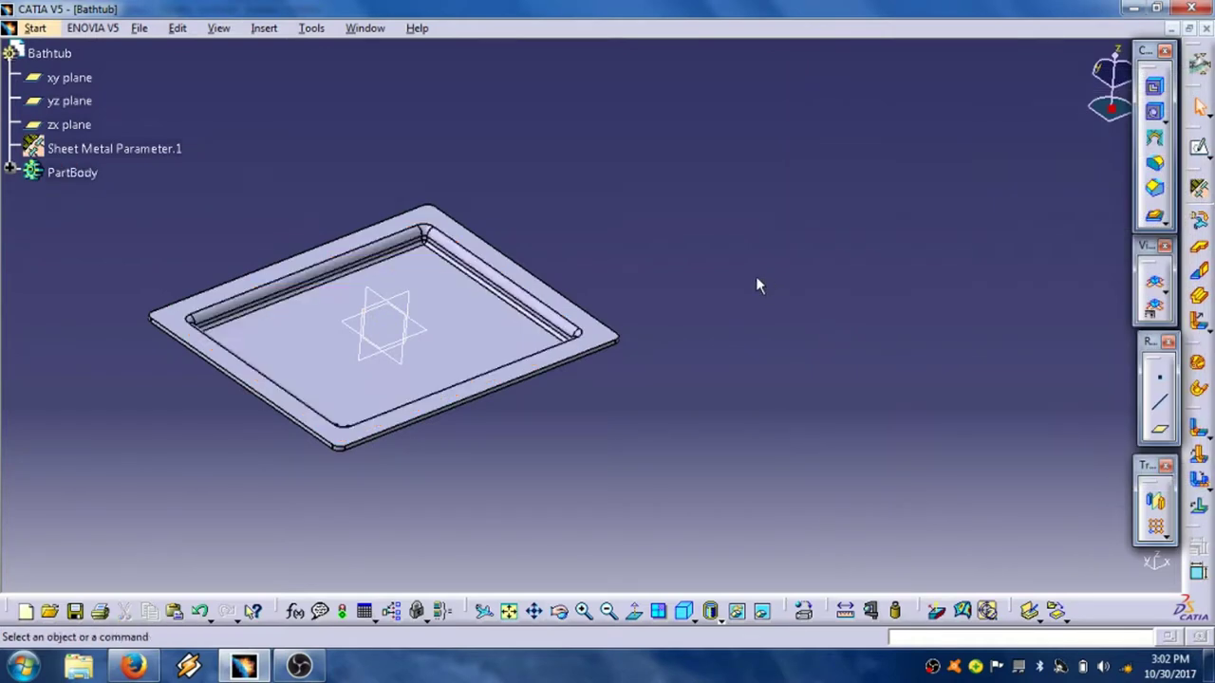
Start a sketch on the recess floor and draw a circle about 41 mm in diameter near the recess's lower-left corner.
middle_drag(545, 461, 401, 342)
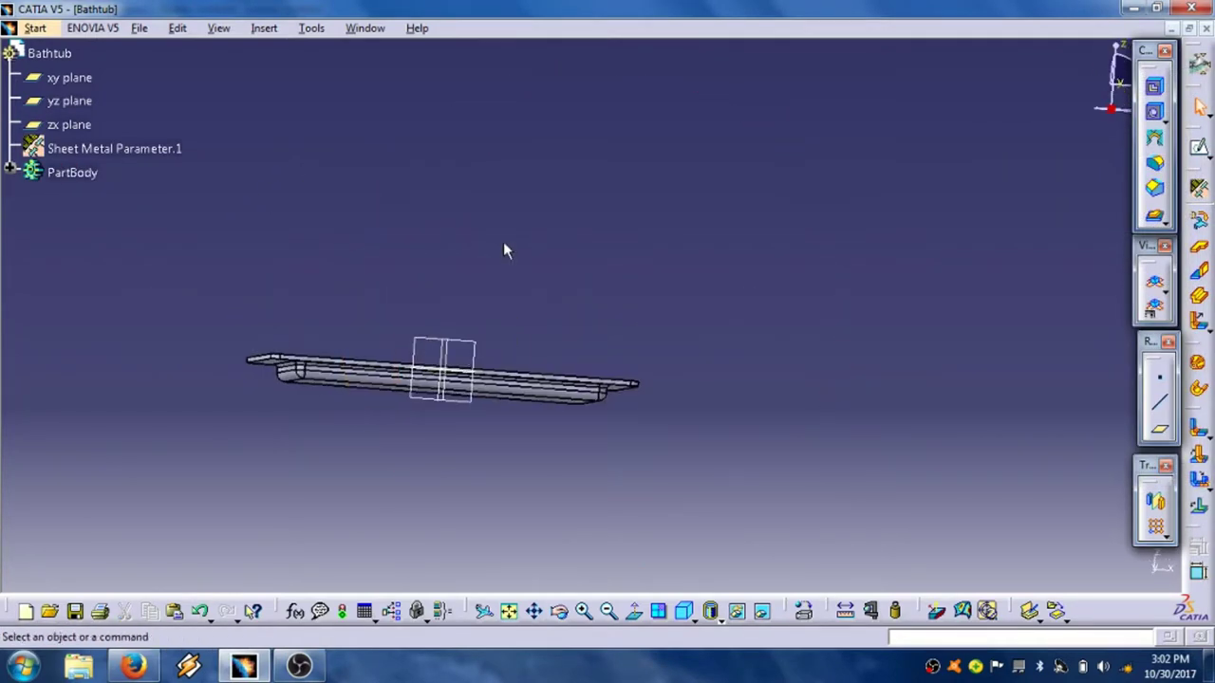
middle_drag(504, 250, 621, 396)
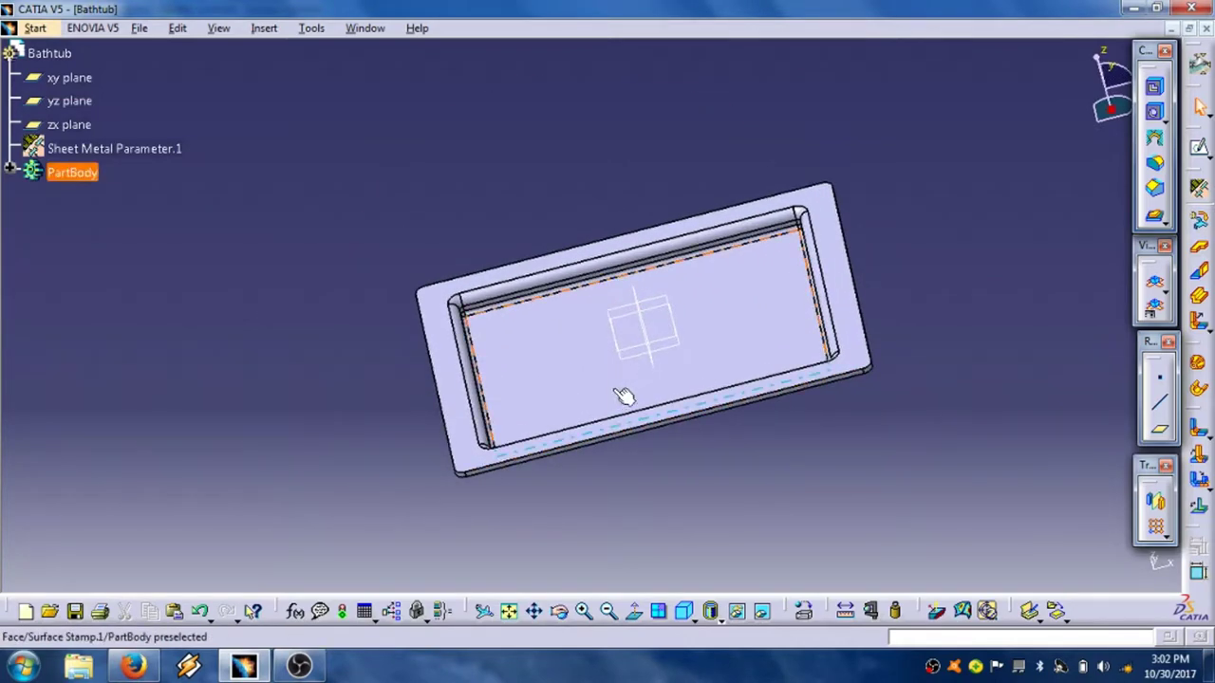
click(568, 382)
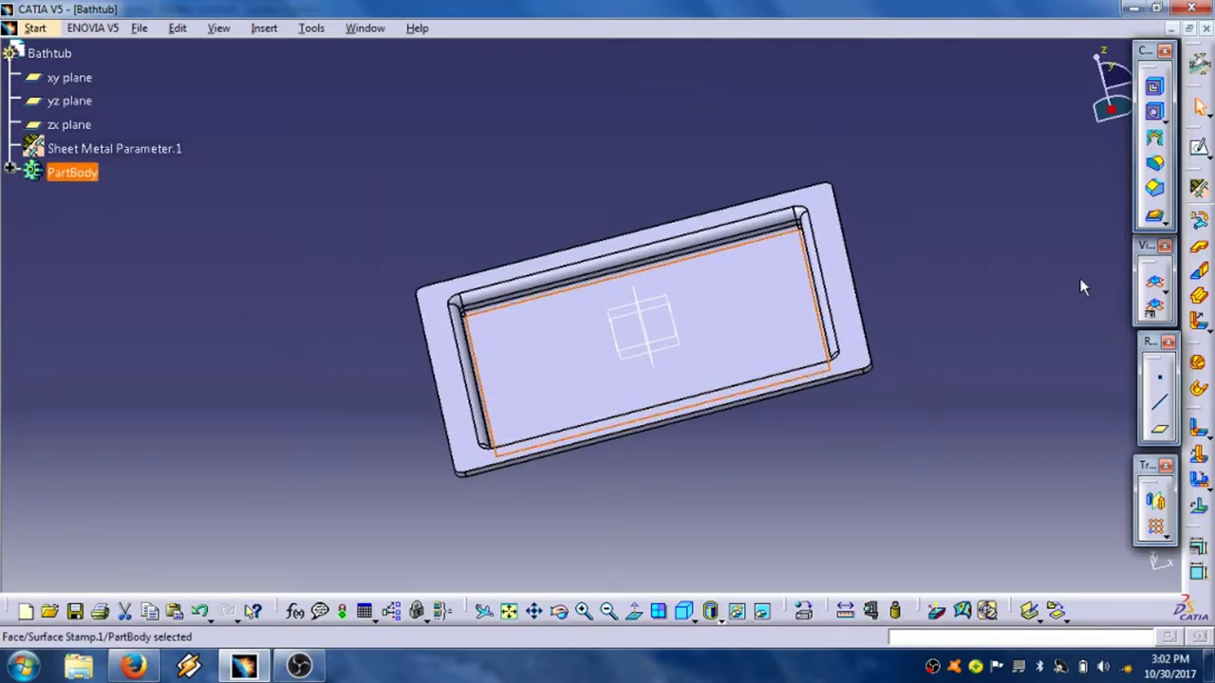
click(1196, 154)
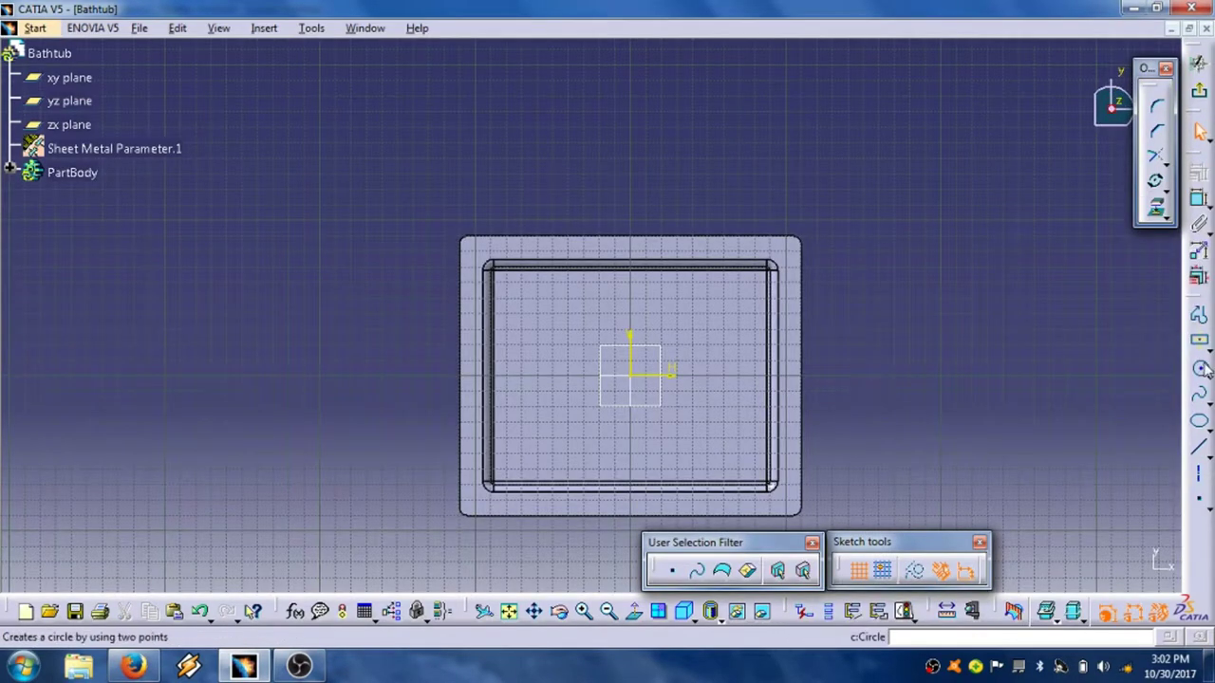
click(1199, 370)
mouse_move(719, 426)
middle_down()
mouse_move(781, 331)
mouse_move(753, 314)
middle_up()
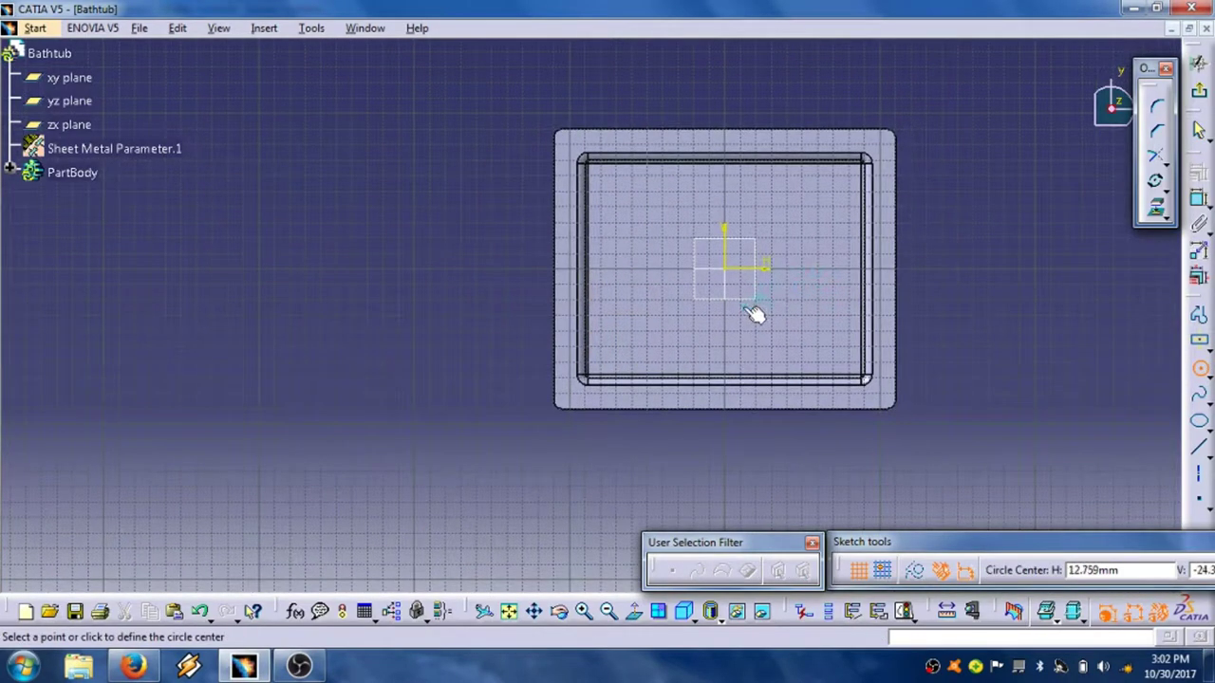
click(647, 331)
click(671, 346)
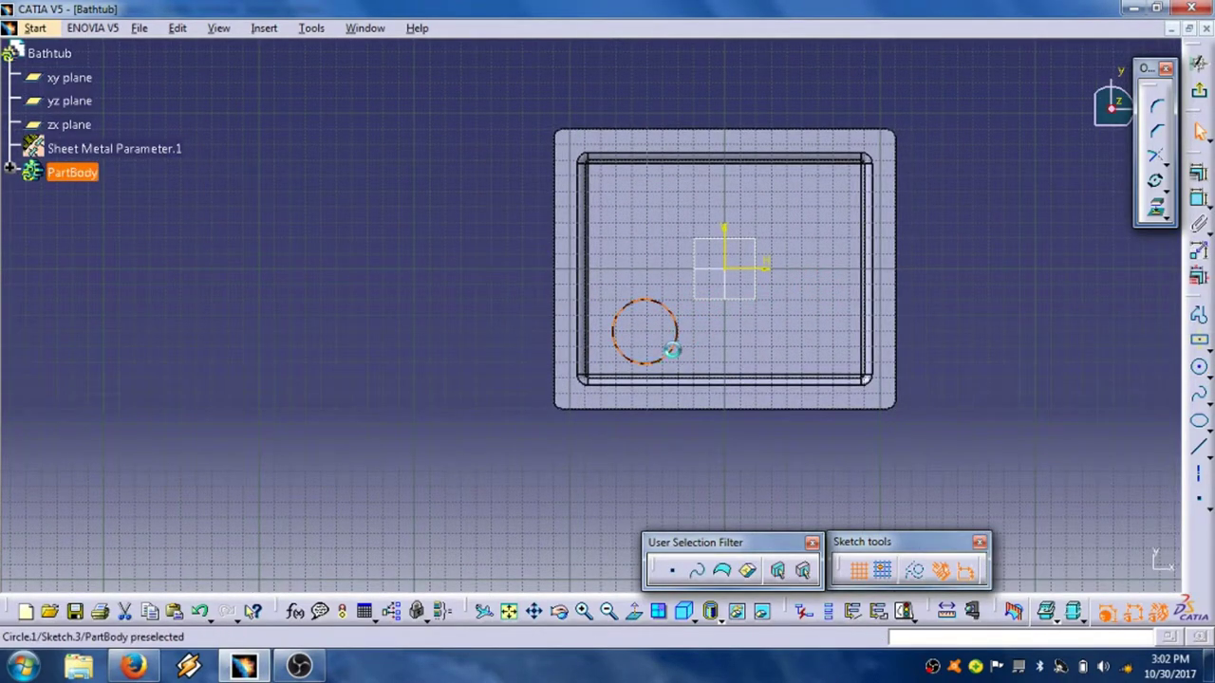
Dimension the circle's diameter and set it to 30 mm.
click(1201, 217)
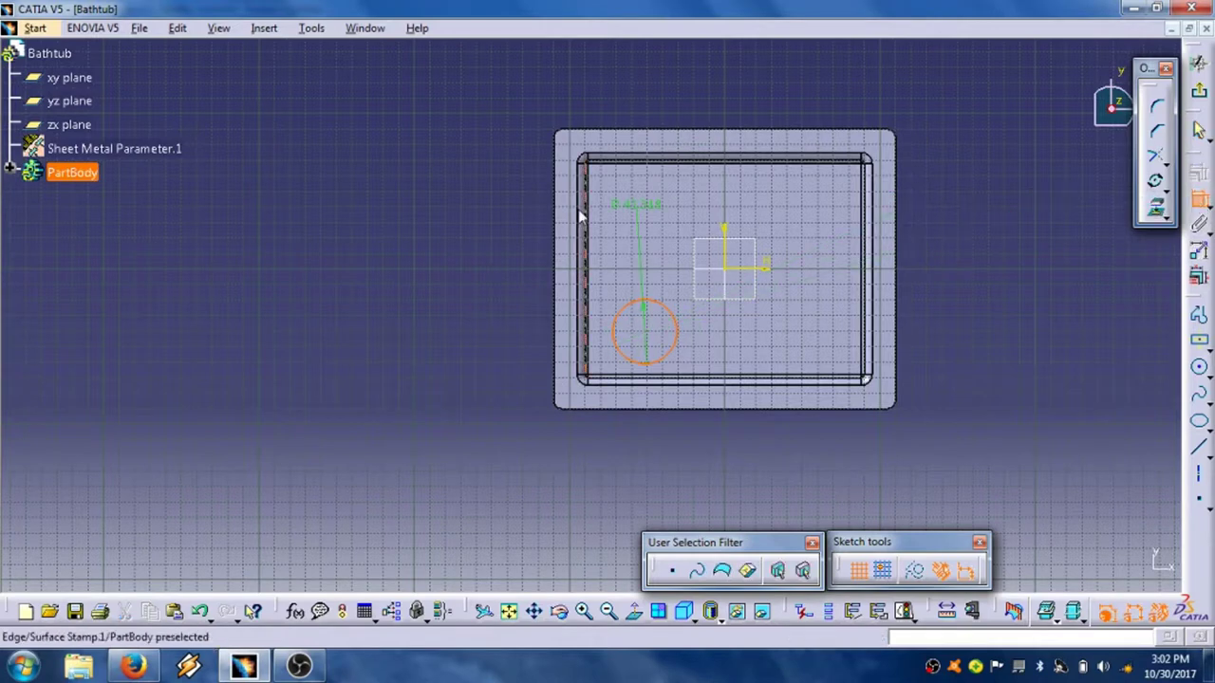
double_click(501, 201)
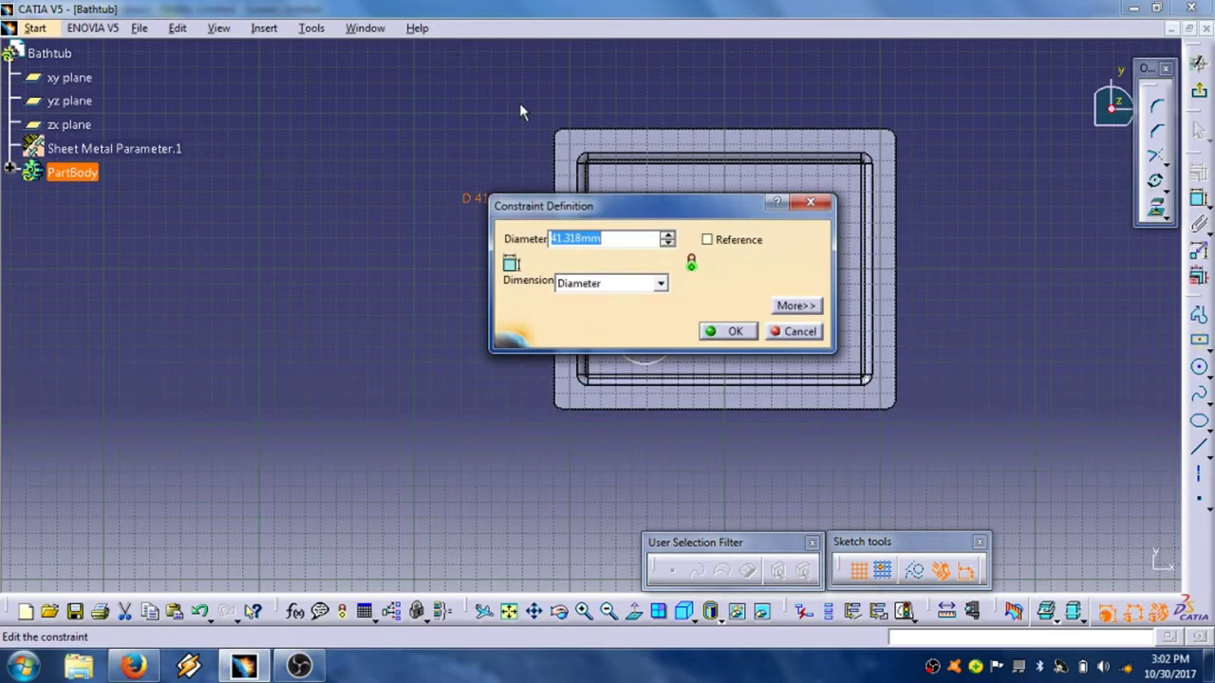
text(30)
key(Return)
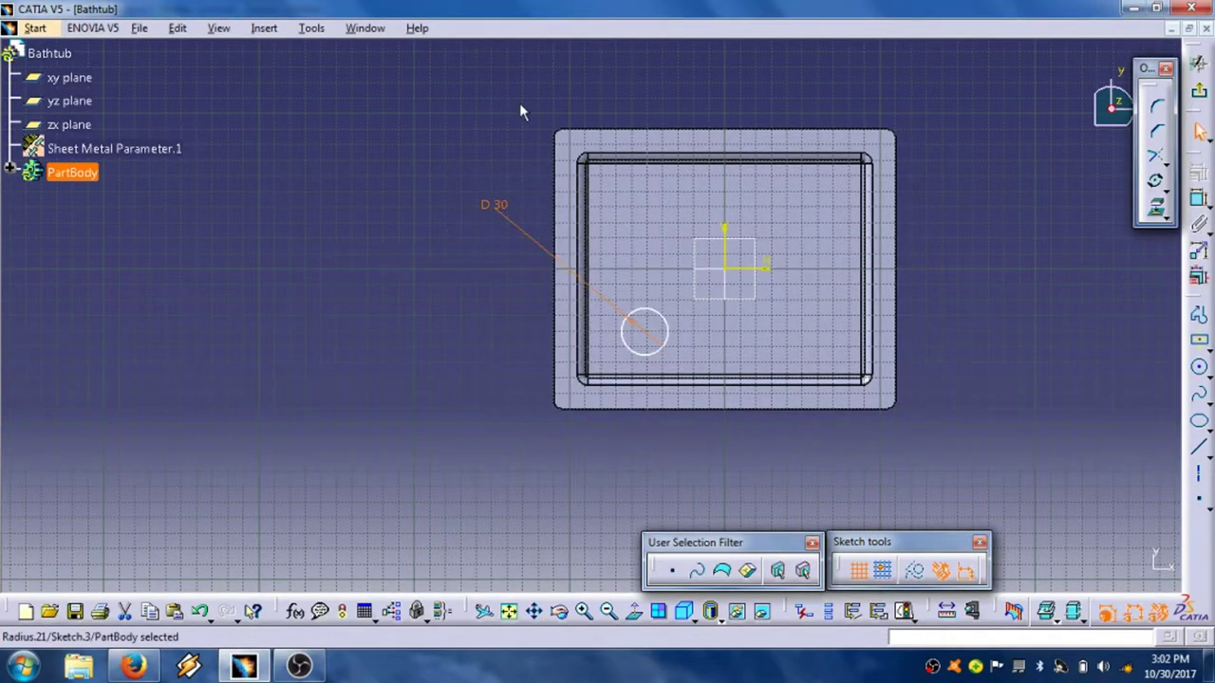
click(505, 194)
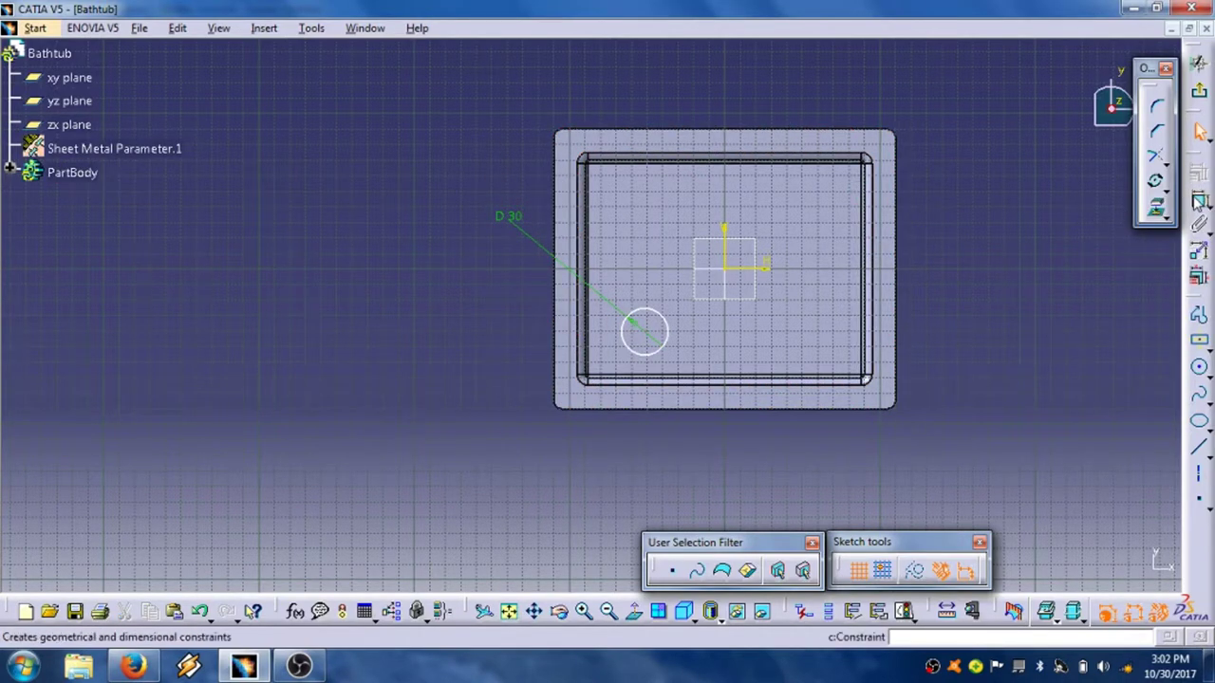
Dimension the circle centre's distance from the horizontal sketch axis and set it to 40 mm.
click(1200, 202)
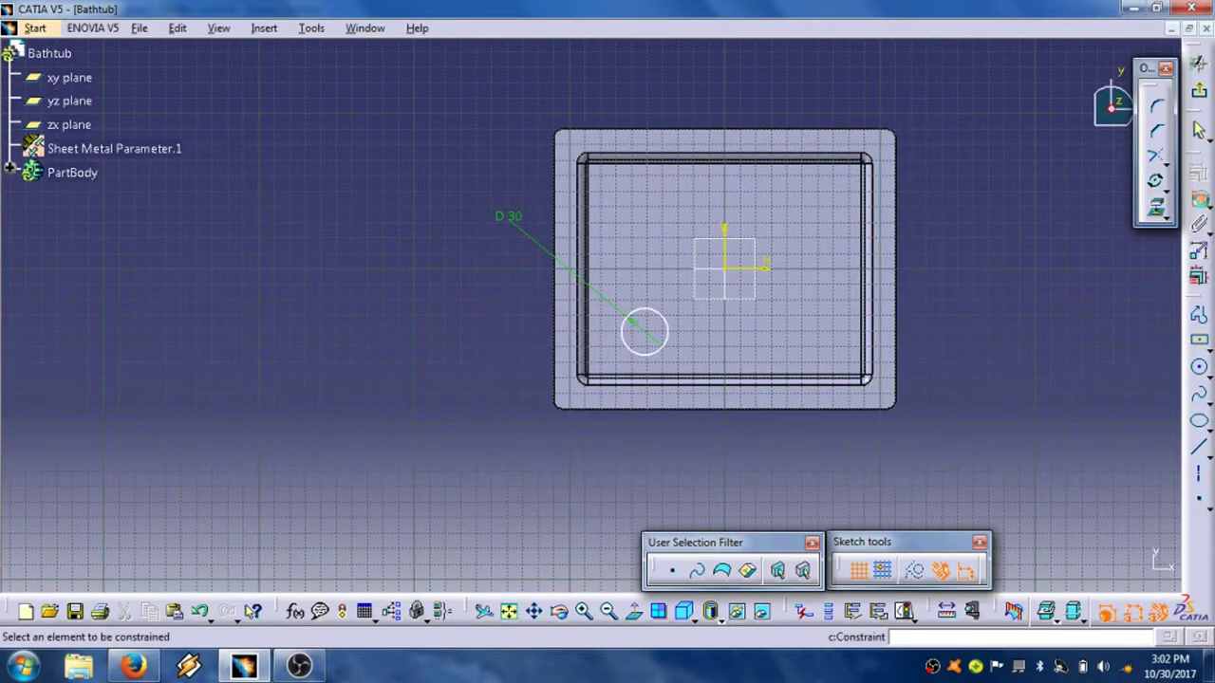
click(769, 268)
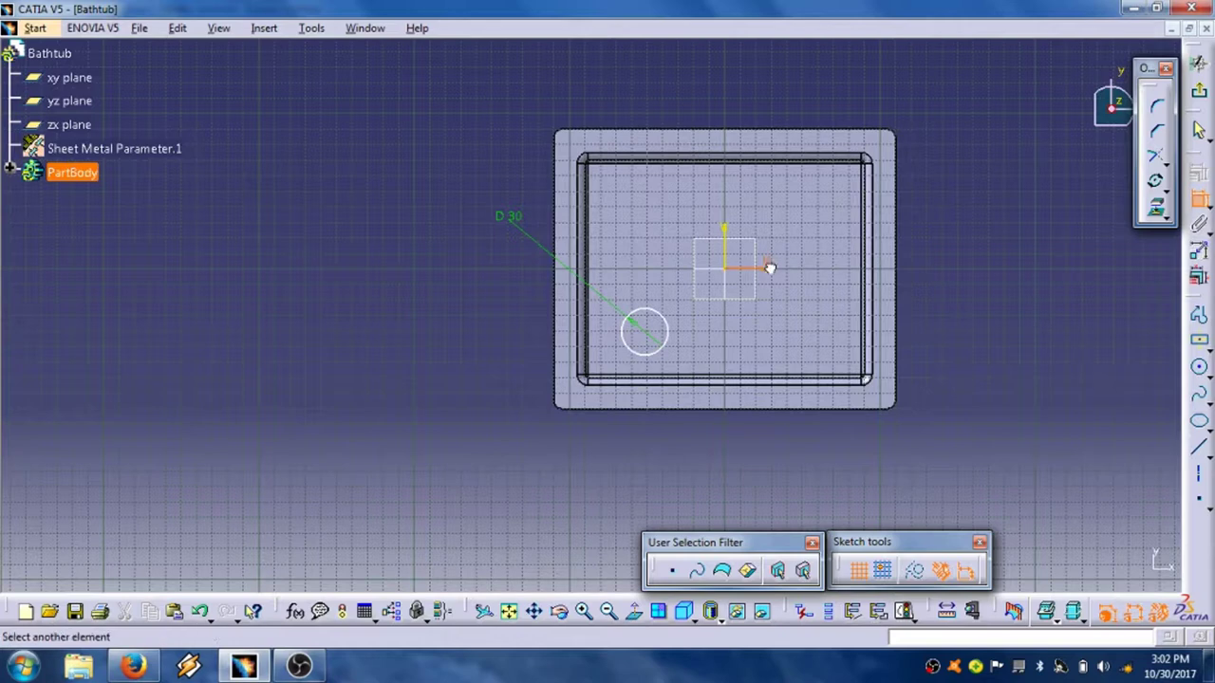
click(645, 330)
click(936, 306)
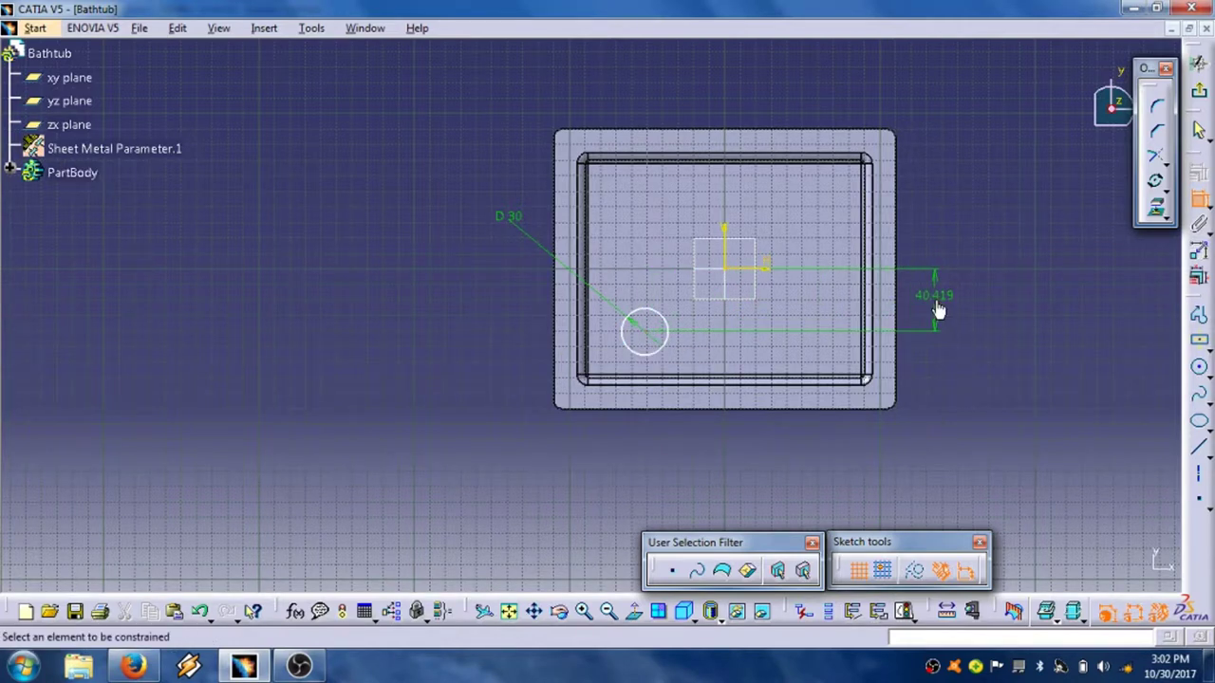
double_click(938, 300)
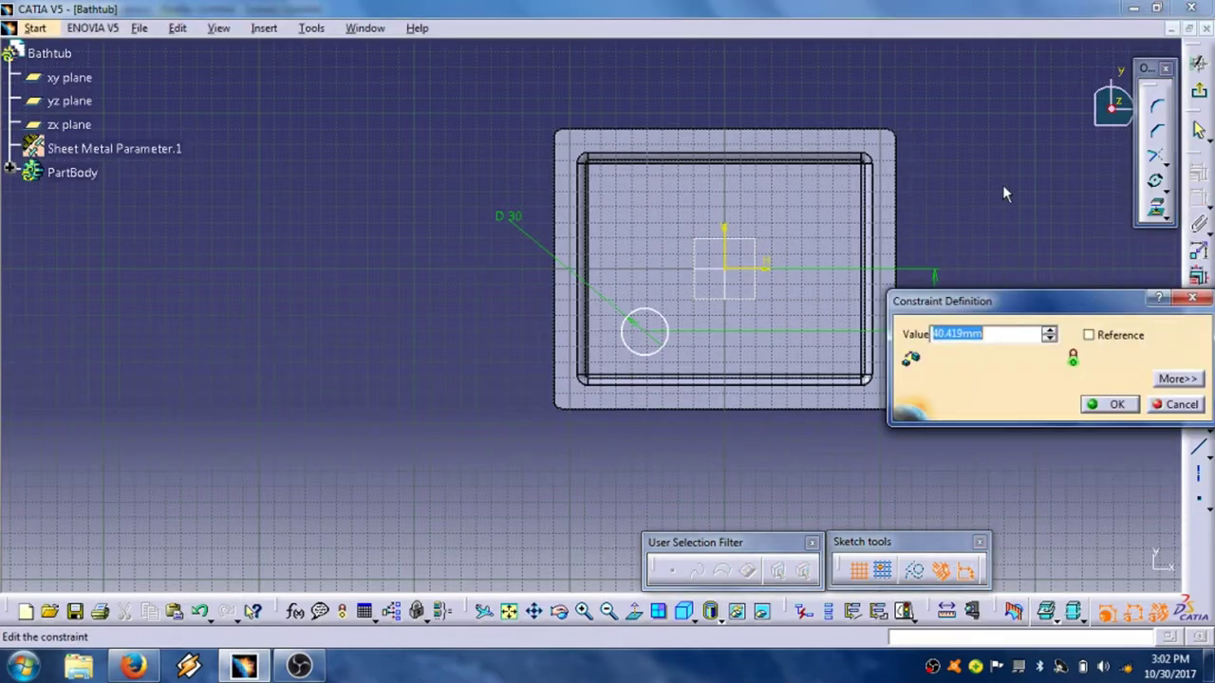
text(40)
key(Return)
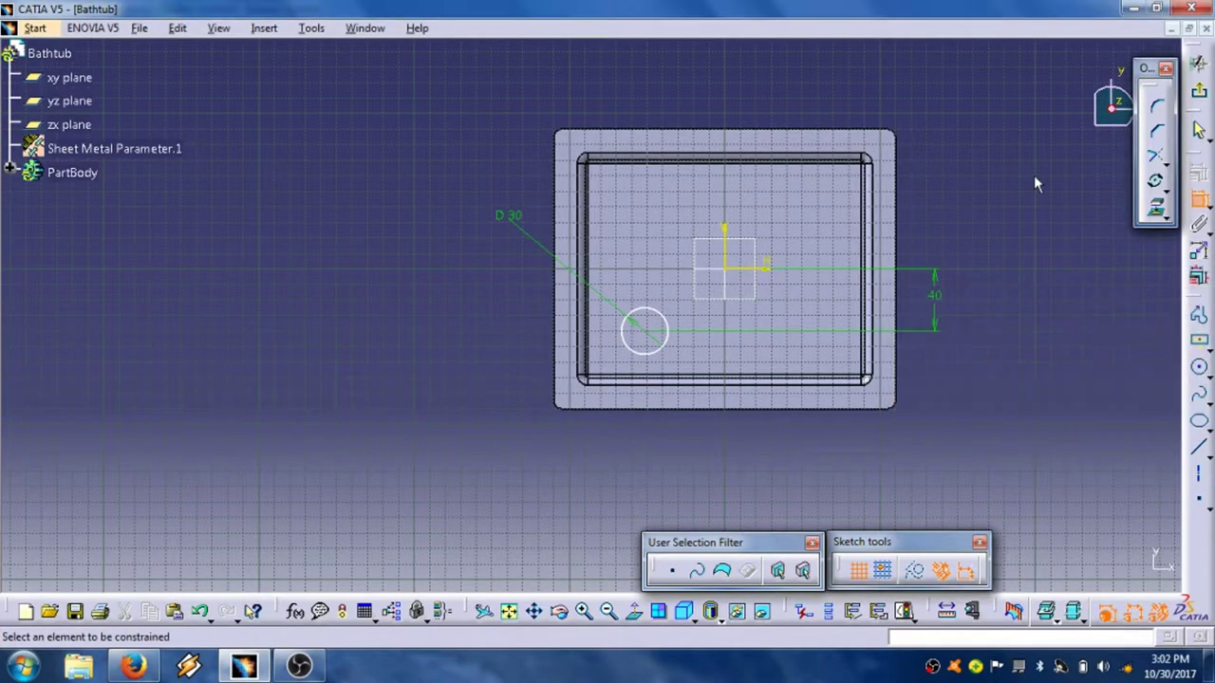
Dimension the circle's distance from the vertical sketch axis and set it to 50 mm.
click(725, 249)
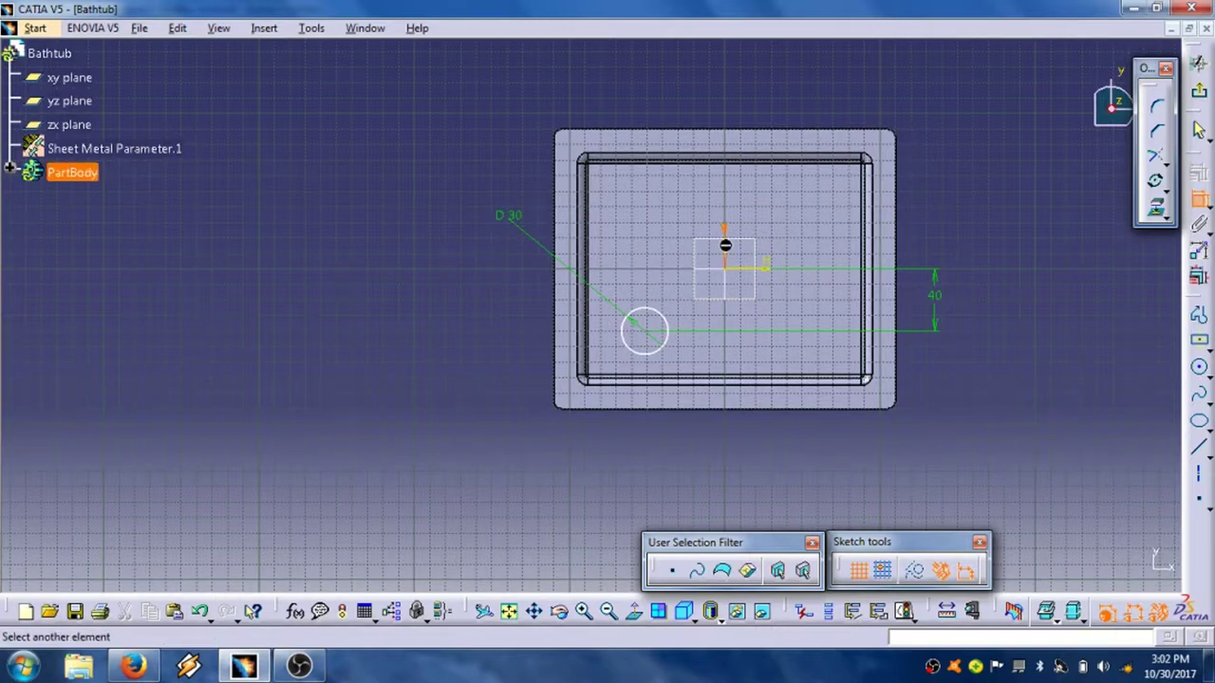
click(654, 336)
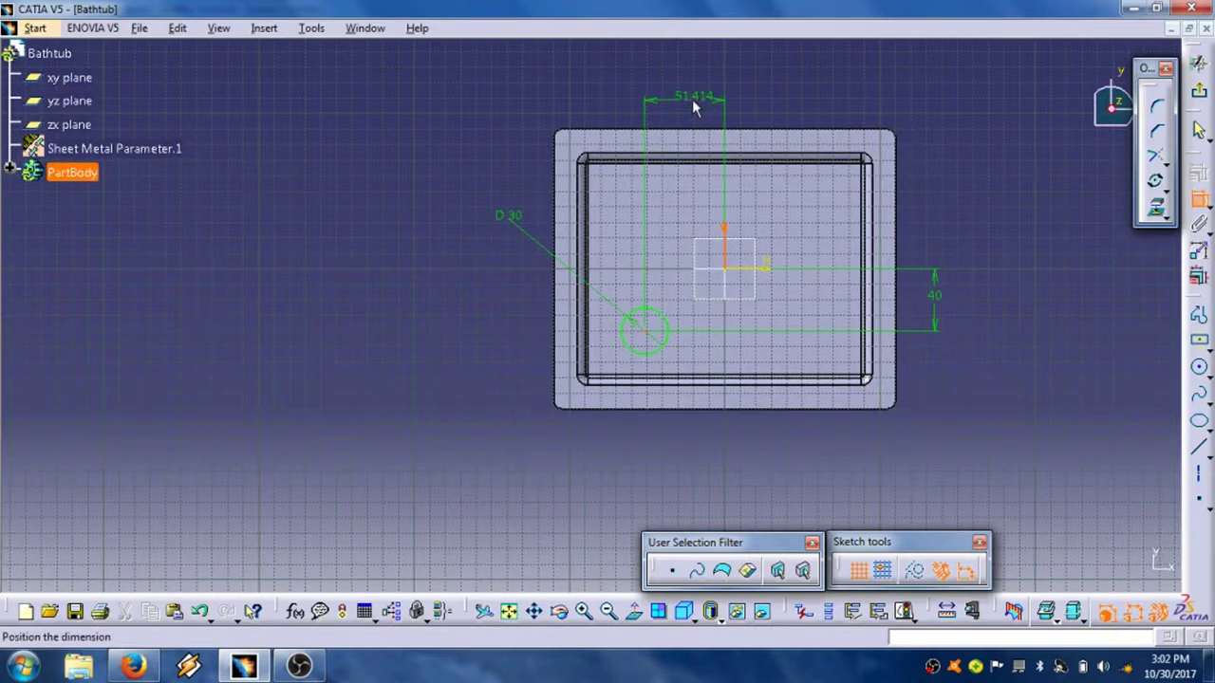
click(688, 100)
double_click(690, 97)
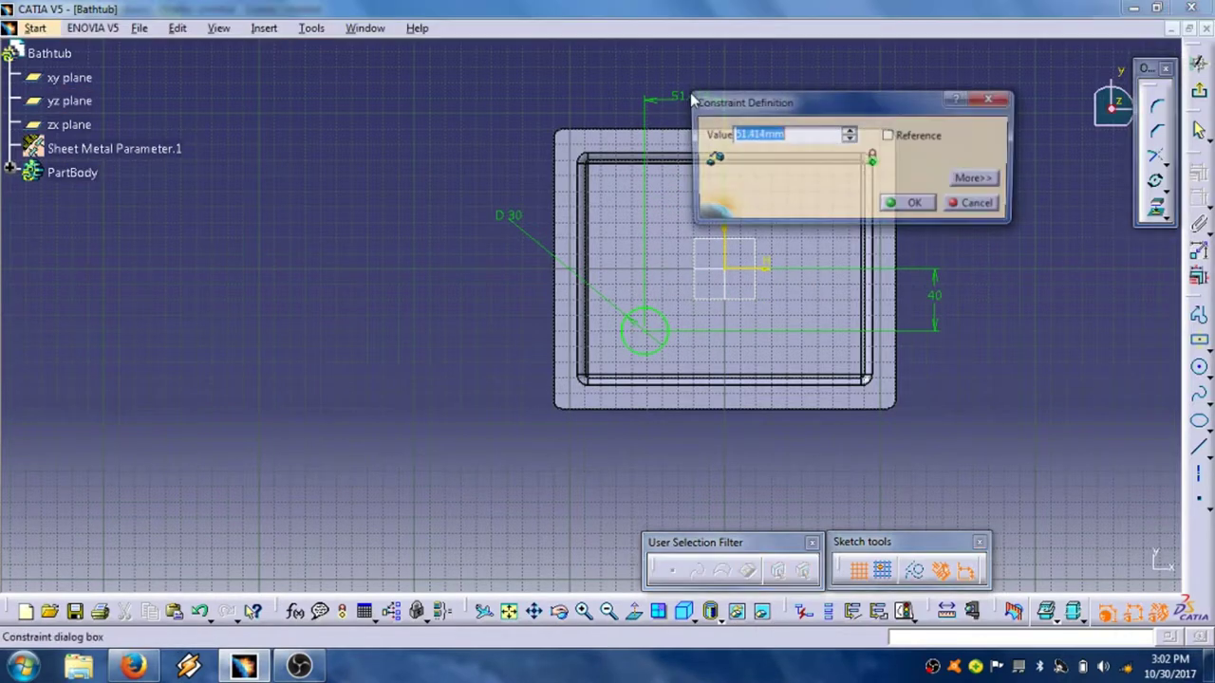
text(50)
key(Return)
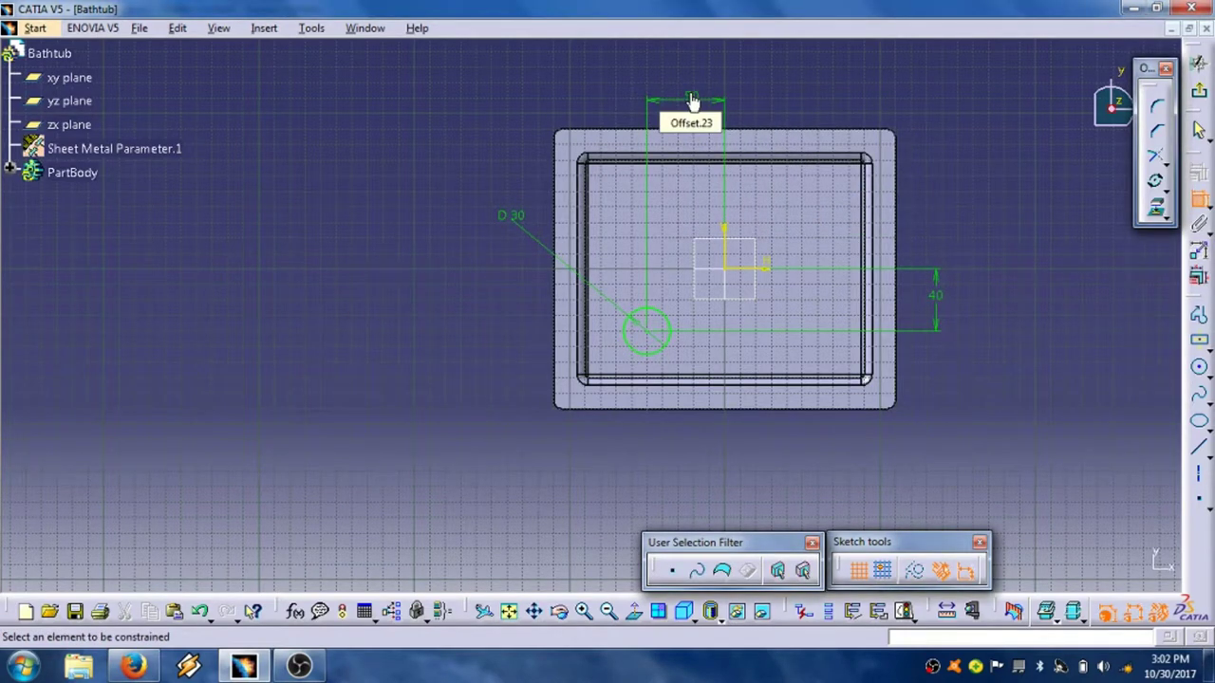
Exit the sketch and create a surface stamp from the circle with 3 mm height and 1 mm for radii R1 and R2.
click(1197, 93)
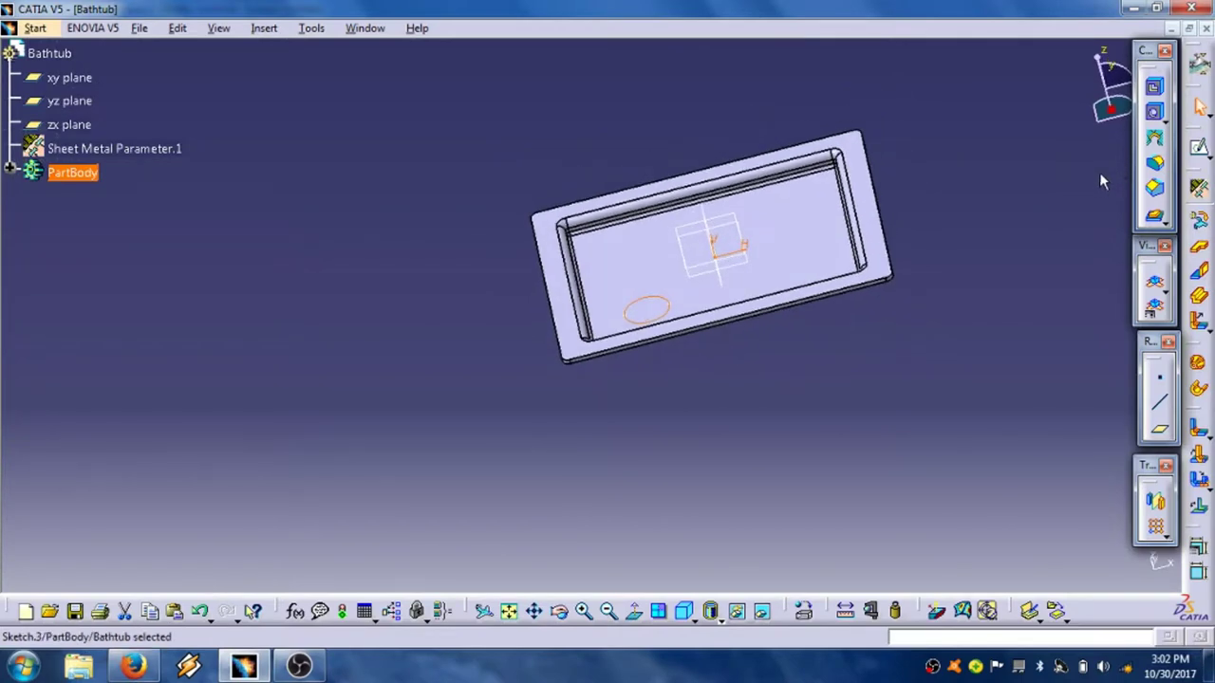
click(1156, 219)
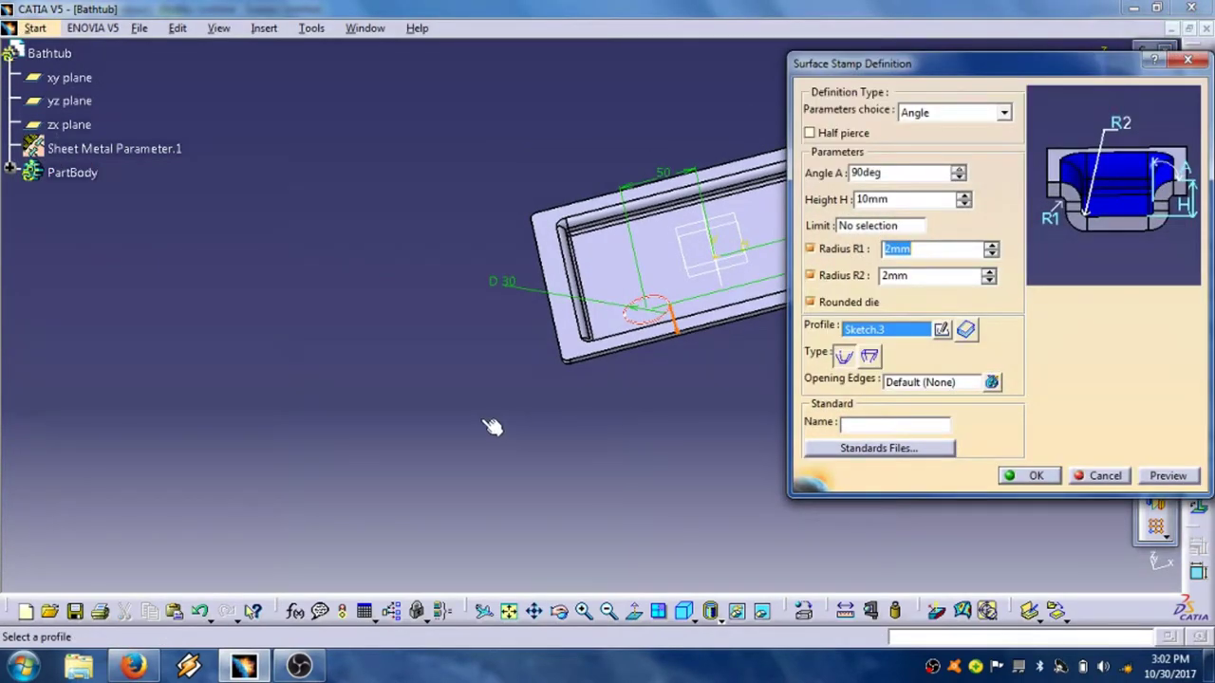
mouse_move(492, 427)
middle_down()
mouse_move(629, 440)
mouse_move(425, 448)
mouse_move(374, 297)
mouse_move(426, 345)
mouse_move(413, 331)
mouse_move(521, 285)
mouse_move(514, 258)
middle_up()
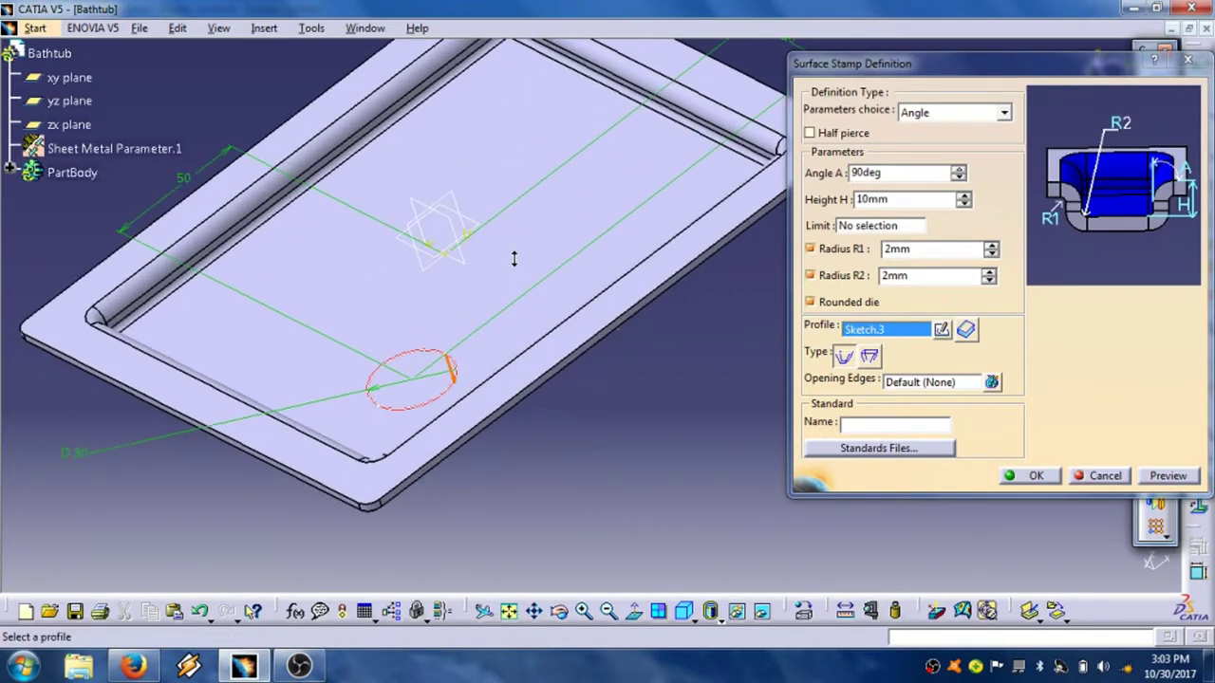
double_click(871, 199)
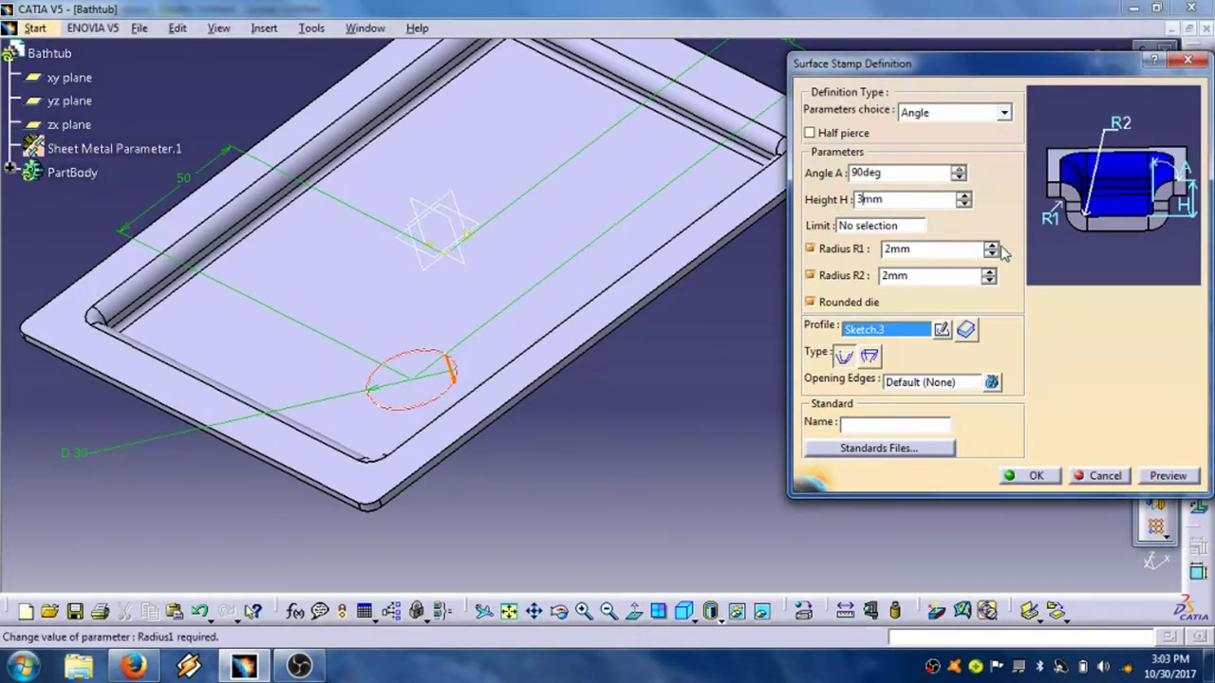
click(989, 280)
click(1168, 476)
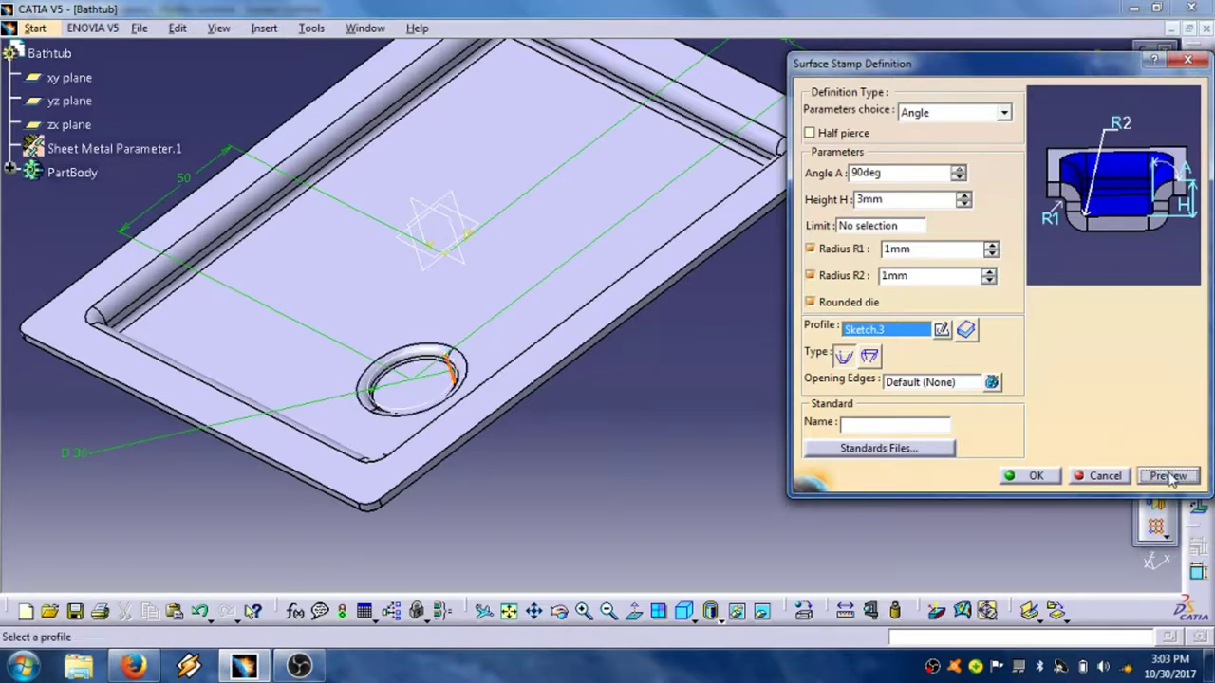
click(1039, 478)
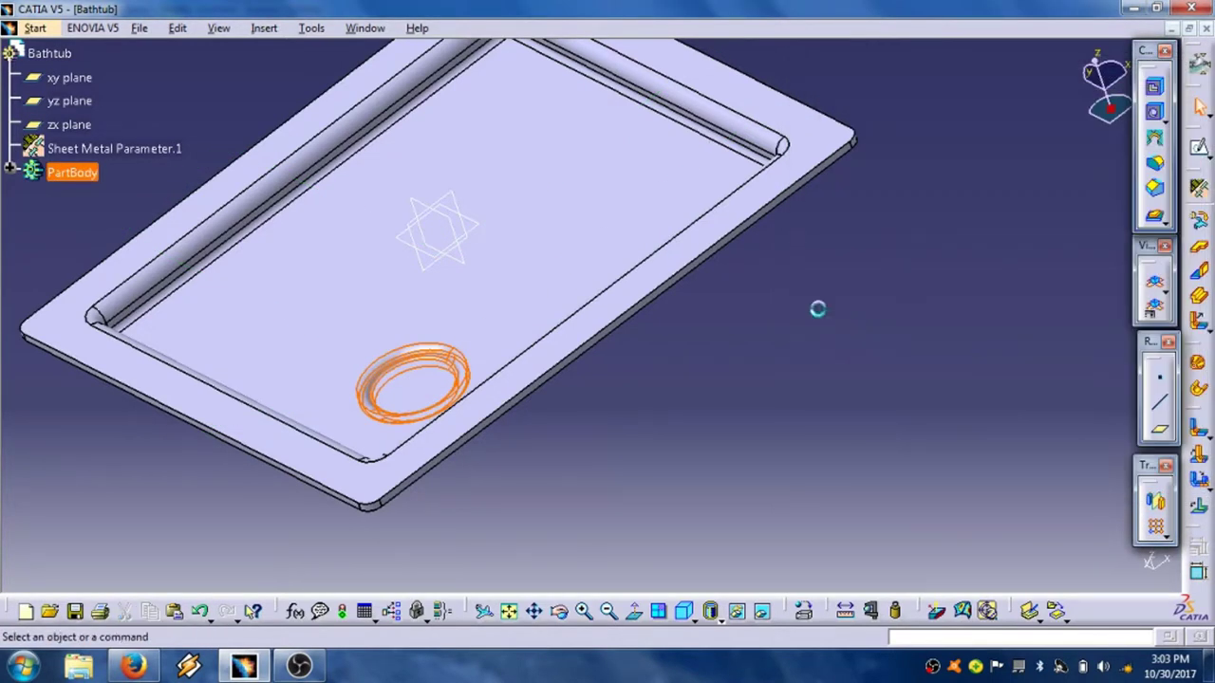
Start a sketch on the round stamp's floor and draw a circle about 12 mm in diameter near its centre.
click(421, 385)
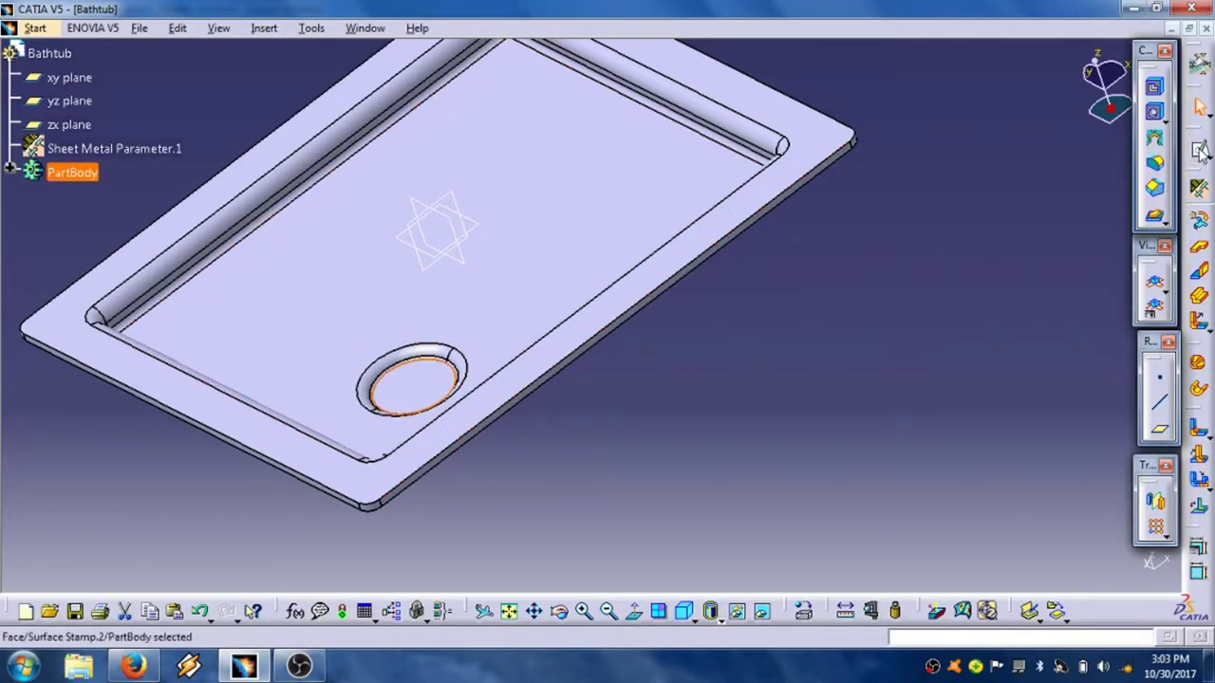
click(1154, 216)
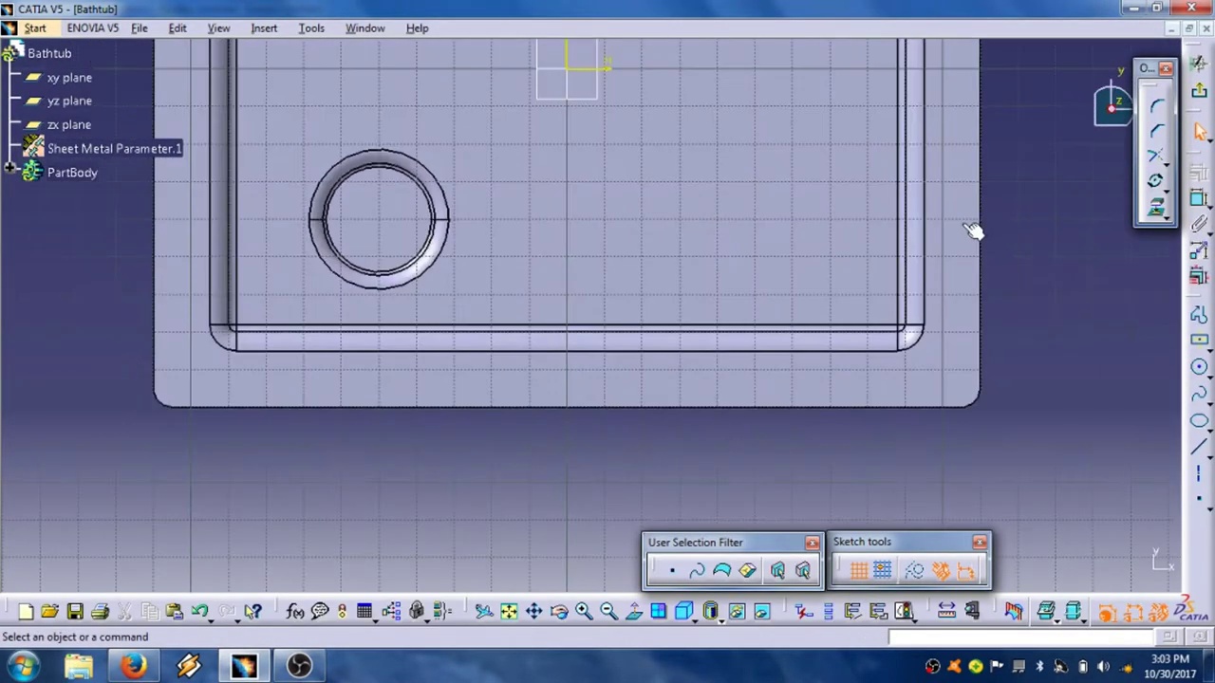
click(1199, 368)
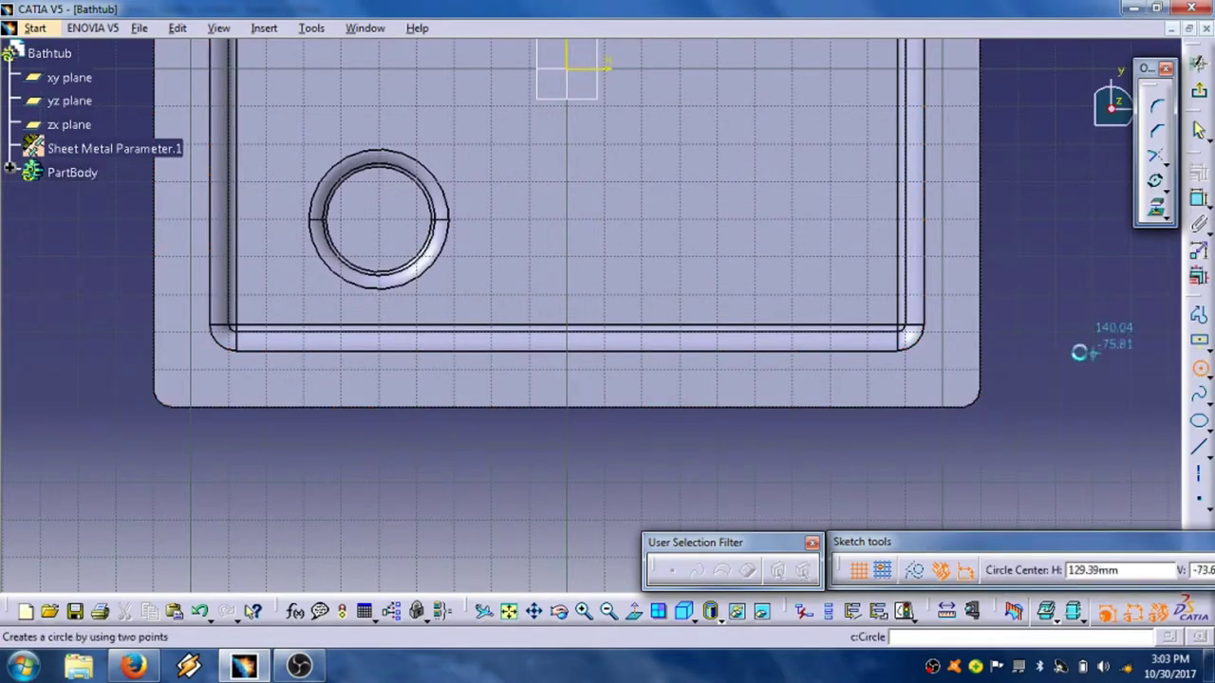
click(379, 222)
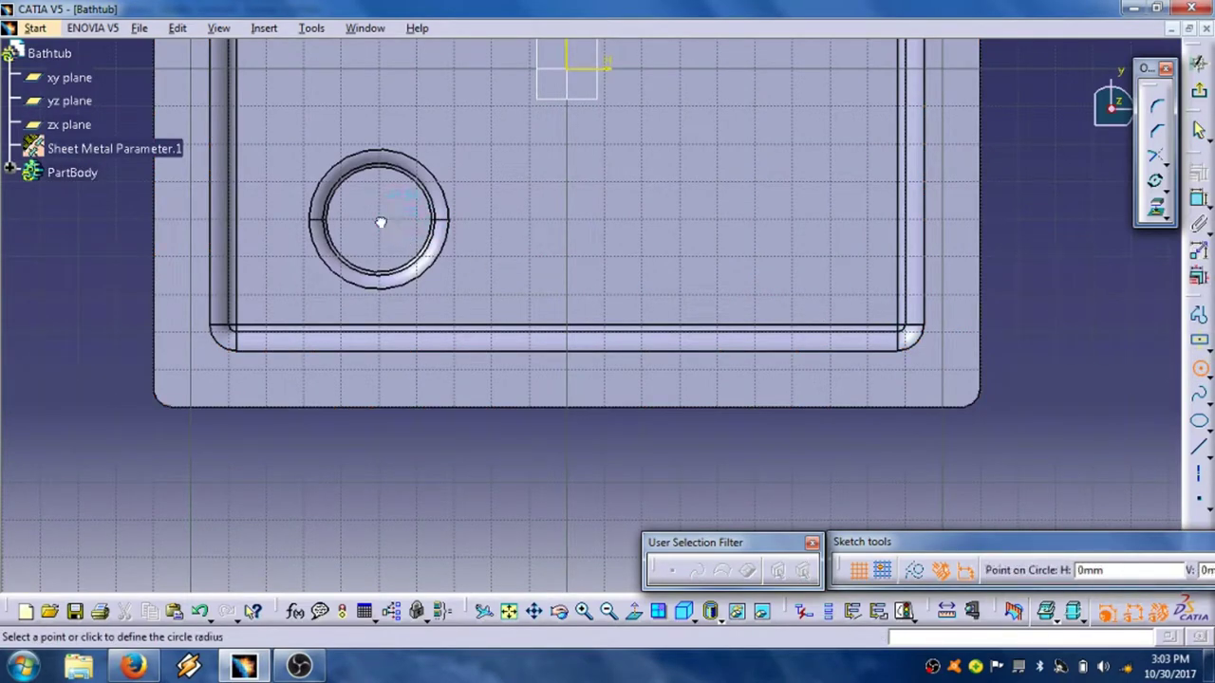
click(399, 241)
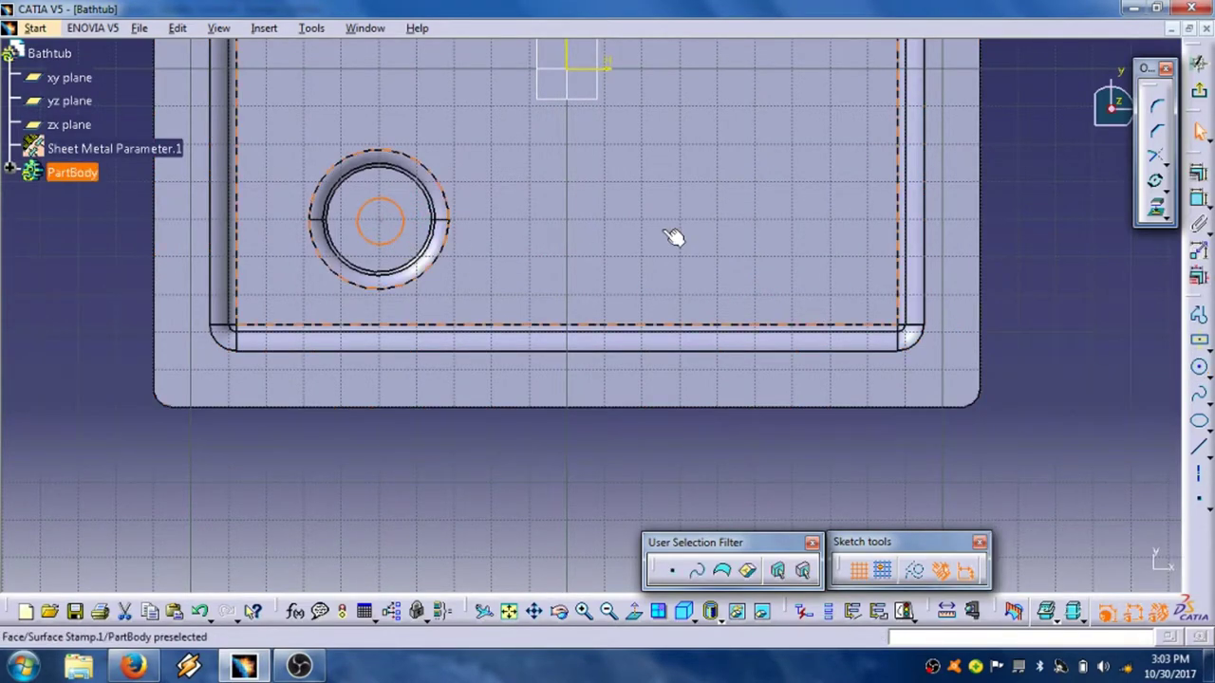
Try to constrain the small circle relative to the round stamp's outer edge.
click(1199, 200)
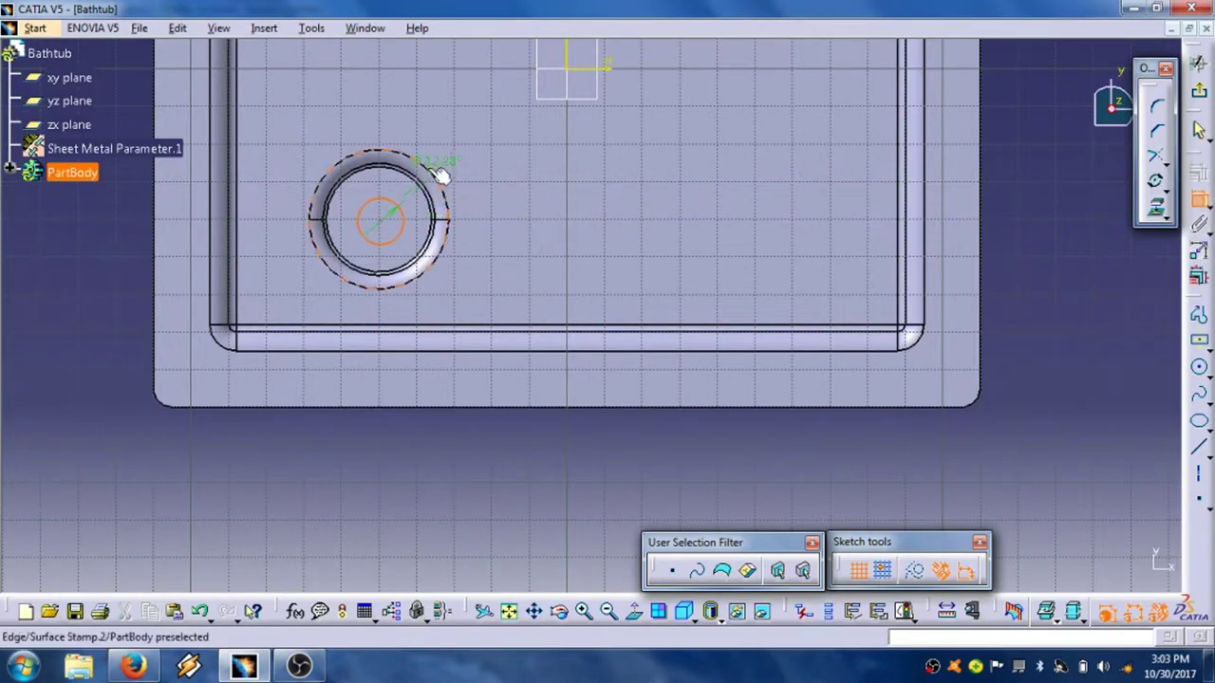
click(442, 176)
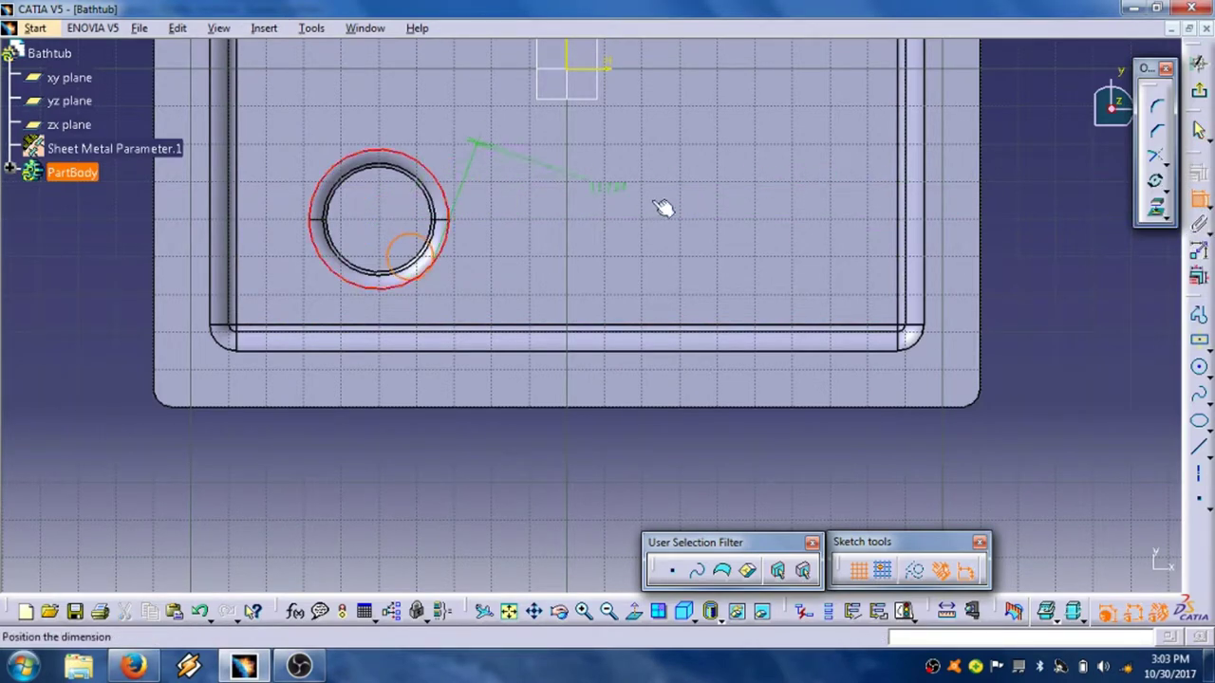
right_click(1043, 247)
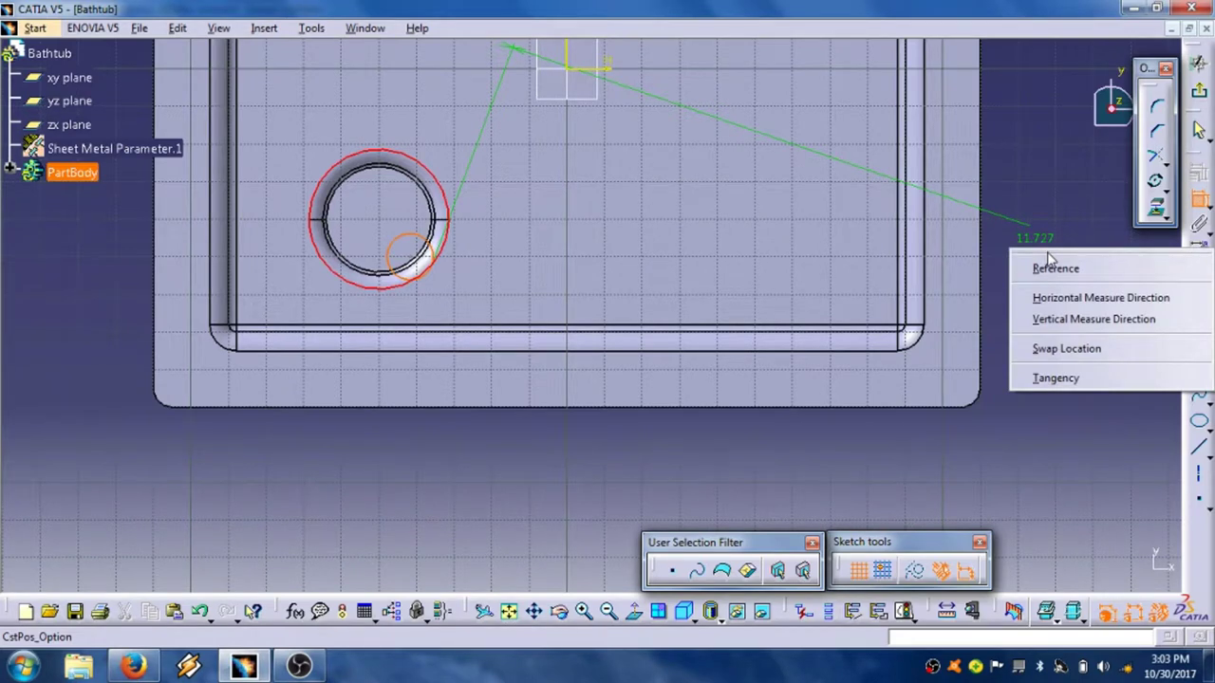
click(1062, 437)
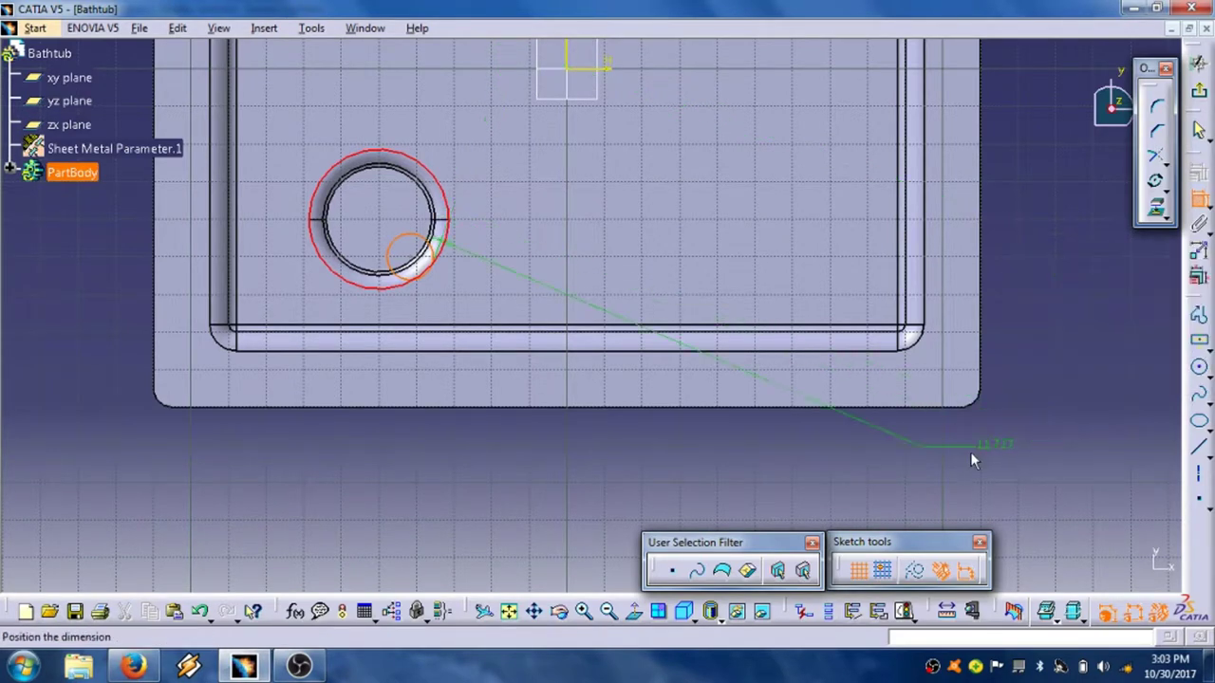
click(597, 466)
right_click(595, 465)
click(631, 420)
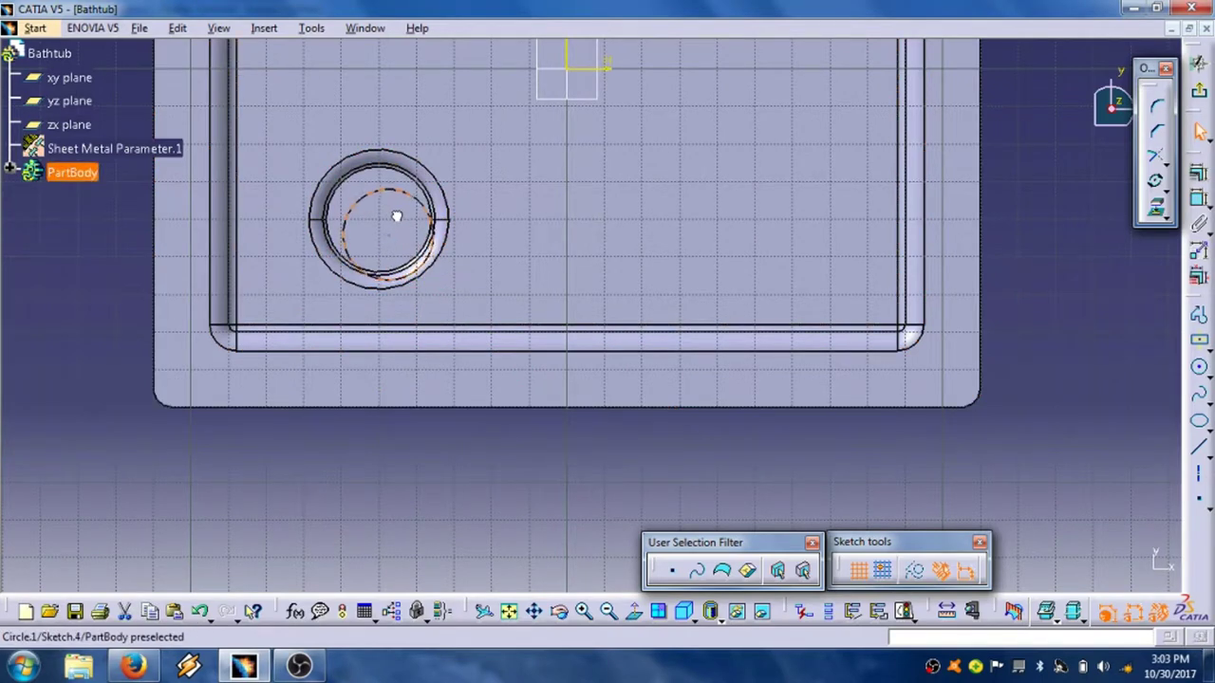
Move the small circle towards the round stamp's centre and make it concentric with the stamp's inner circular edge.
mouse_move(400, 224)
mouse_down()
mouse_move(421, 244)
mouse_move(406, 258)
mouse_move(382, 221)
mouse_up()
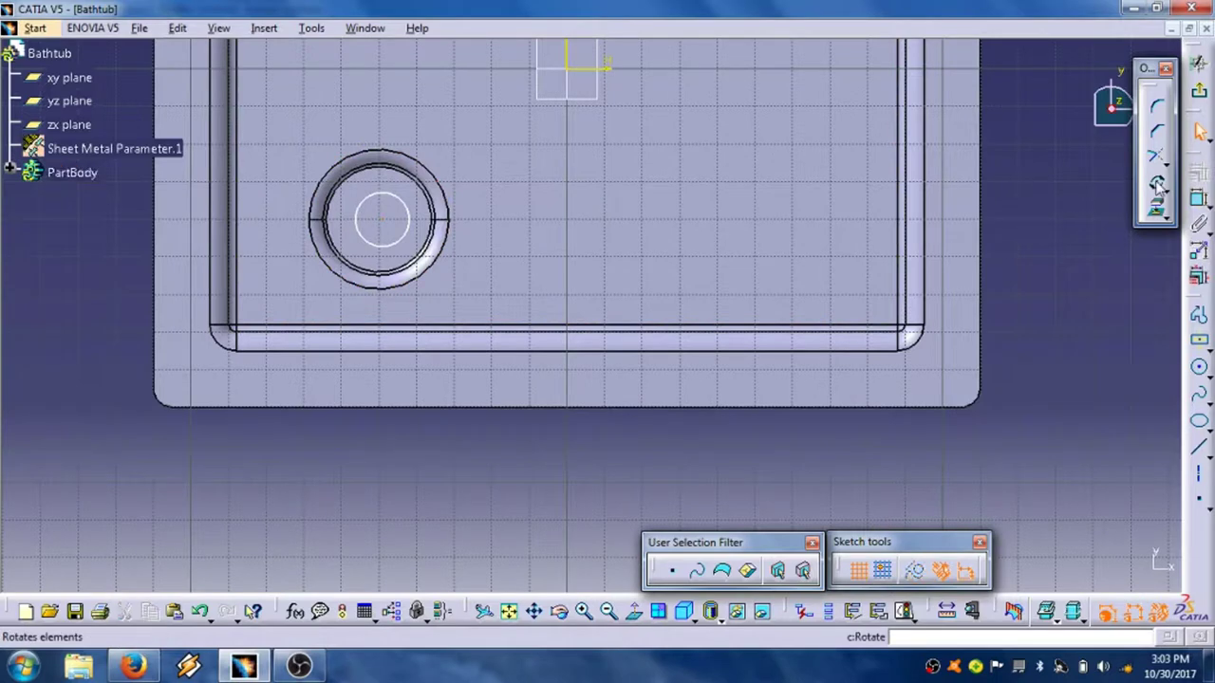
click(1198, 198)
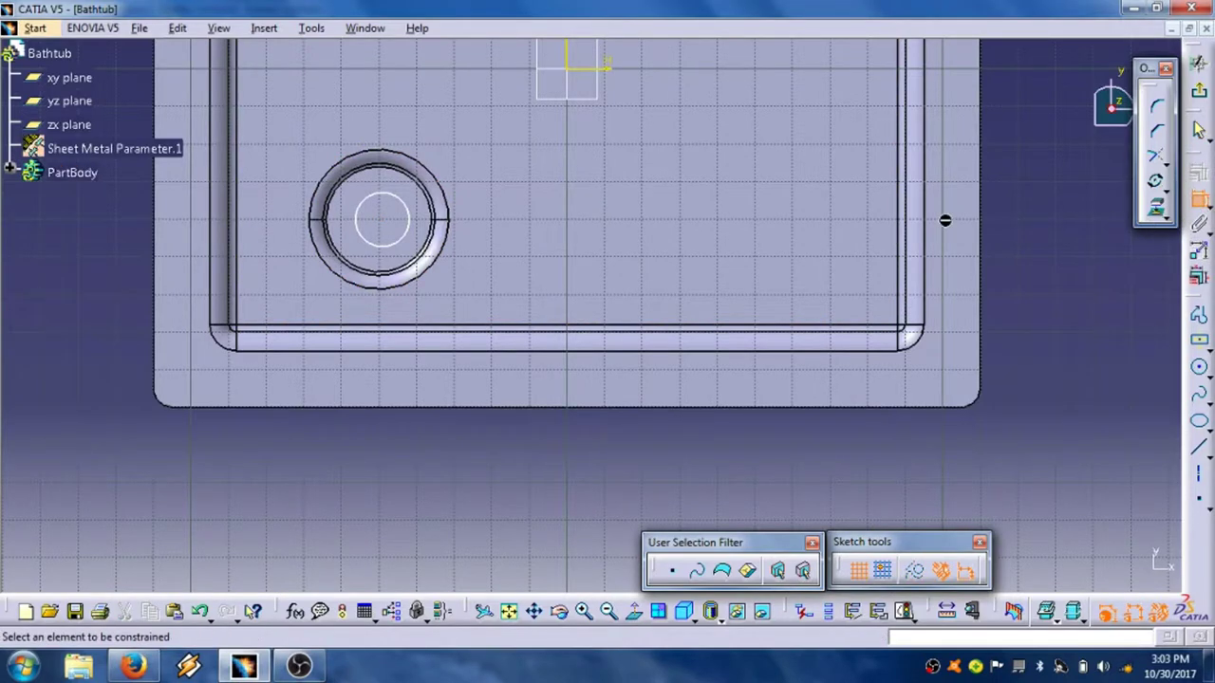
click(405, 203)
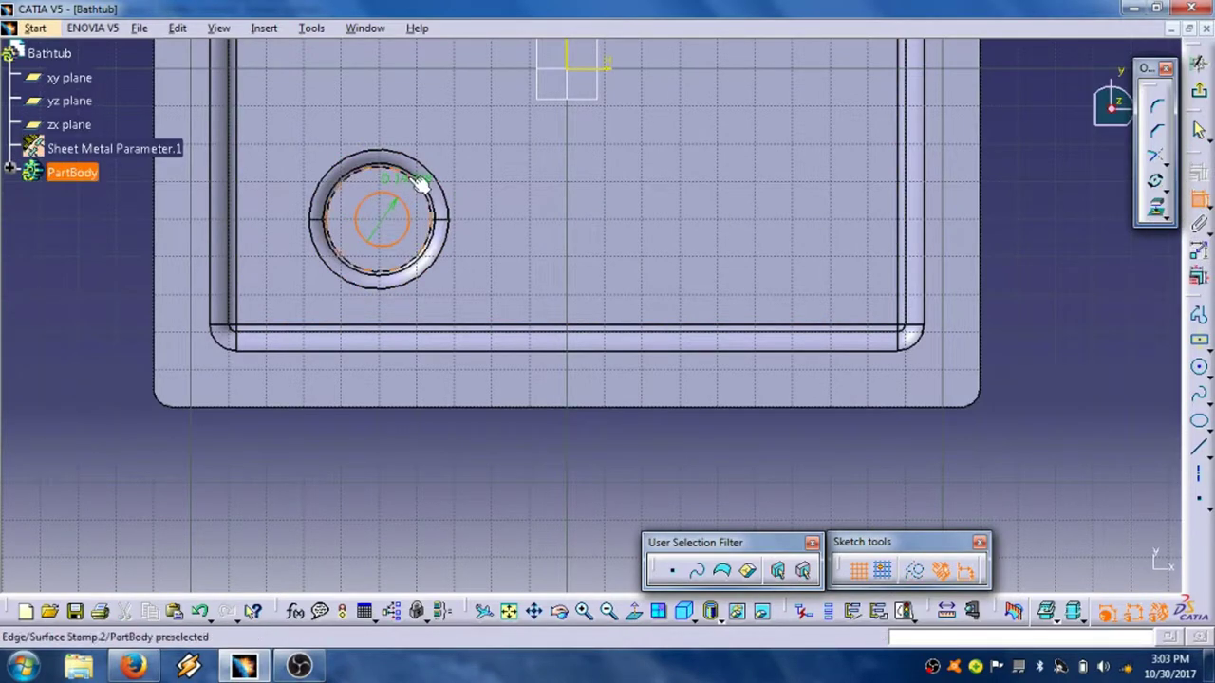
click(421, 185)
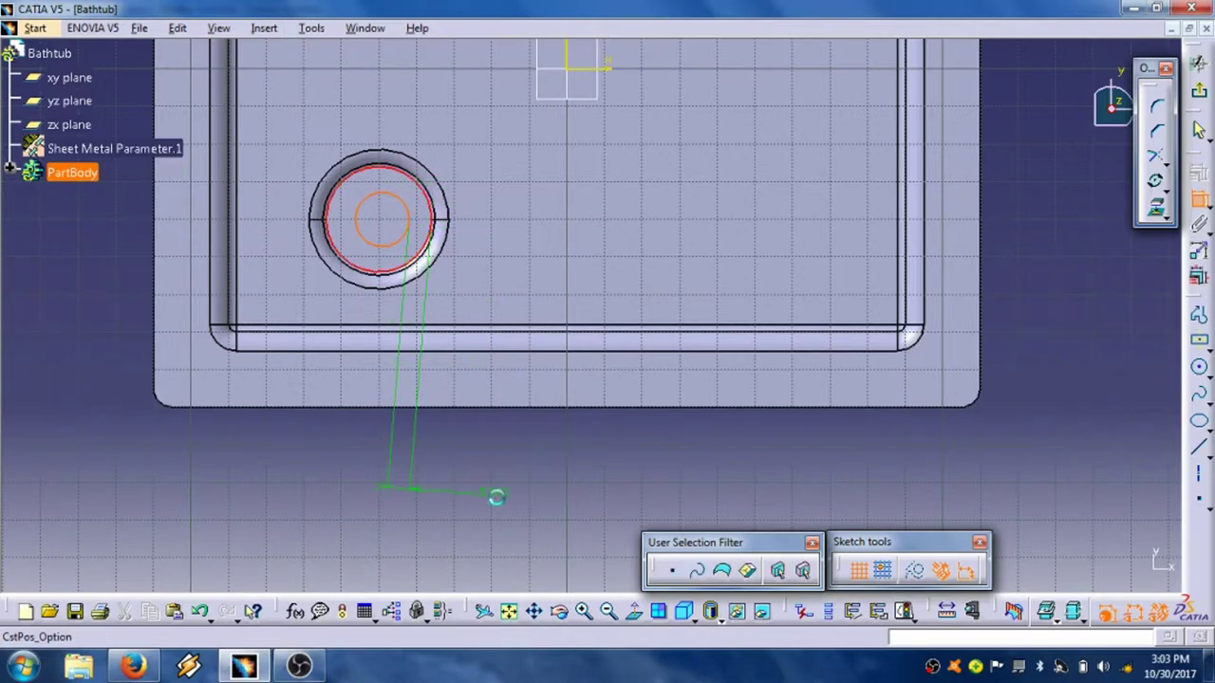
right_click(503, 500)
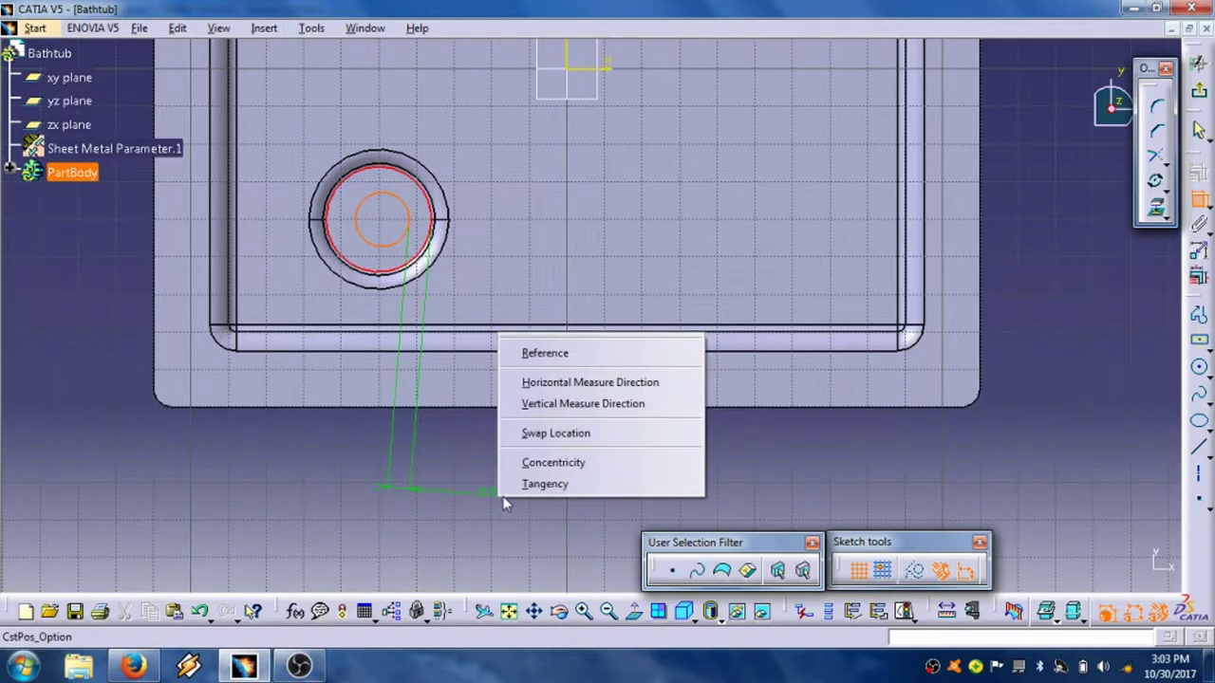
click(541, 463)
Dimension the concentric circle's diameter and set it to 7 mm.
click(1198, 197)
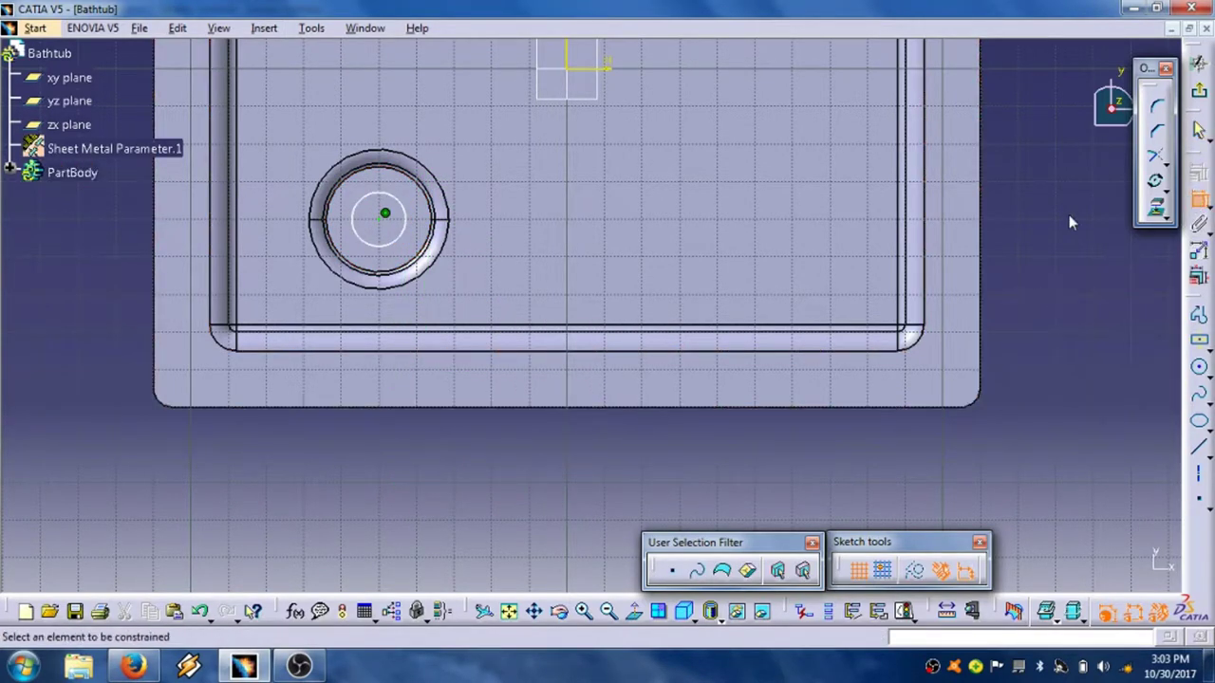
click(403, 217)
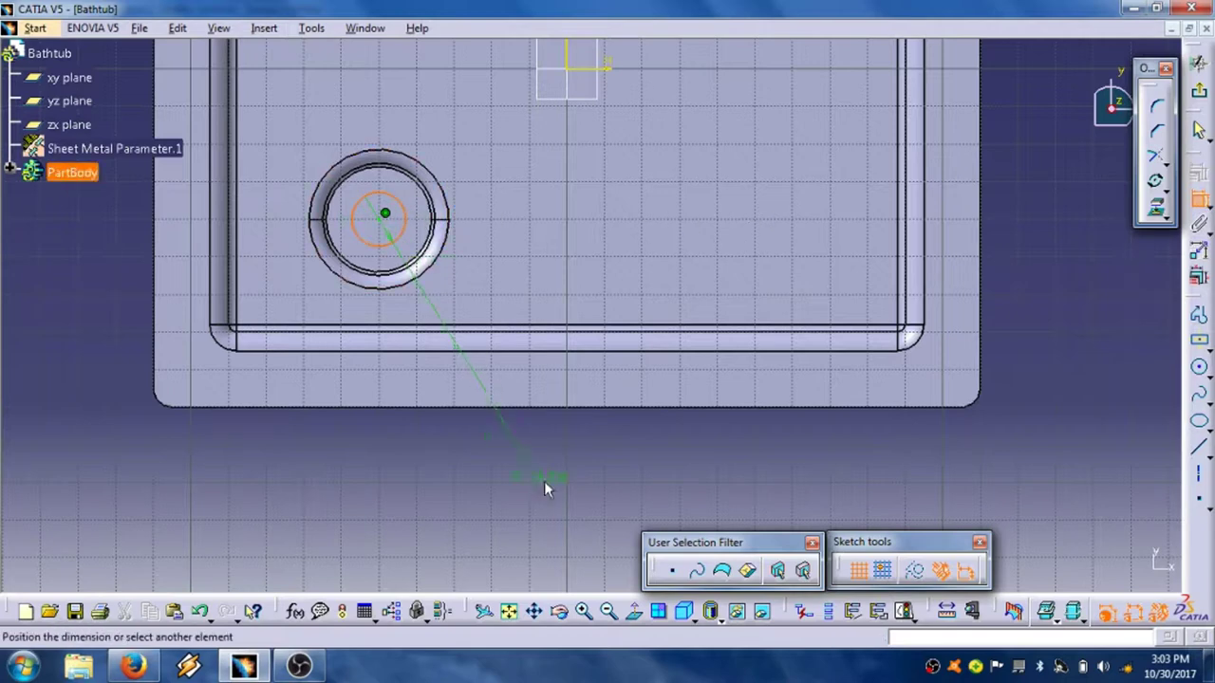
double_click(546, 452)
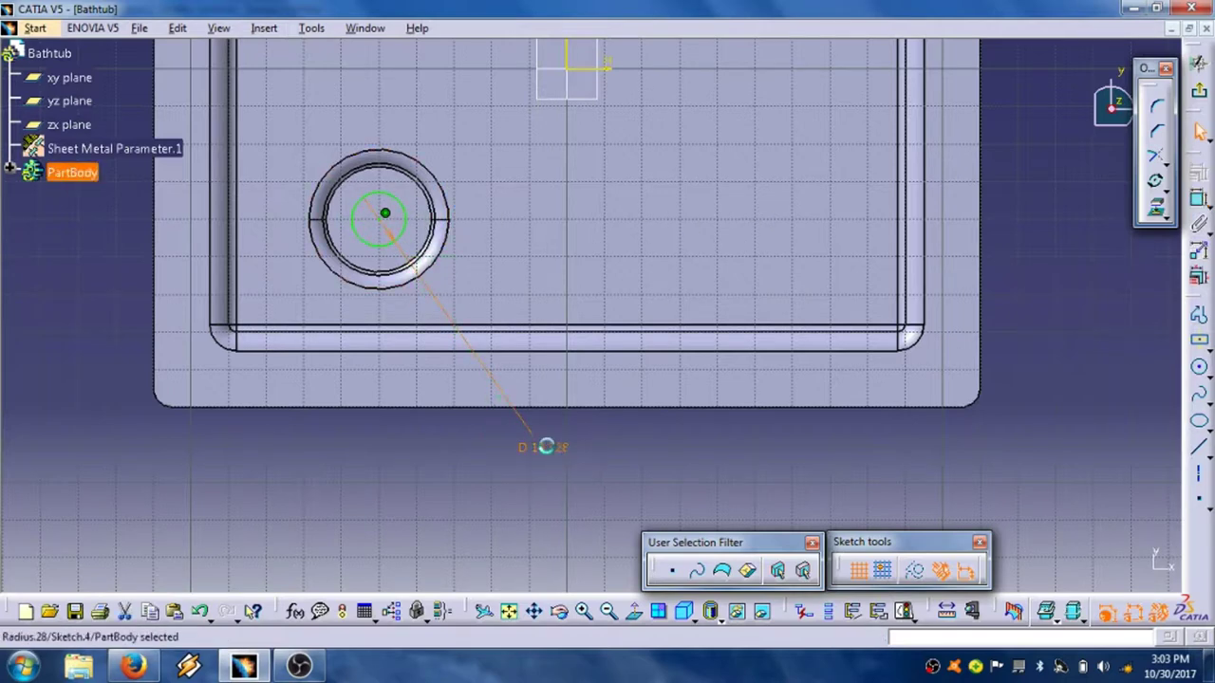
text(5)
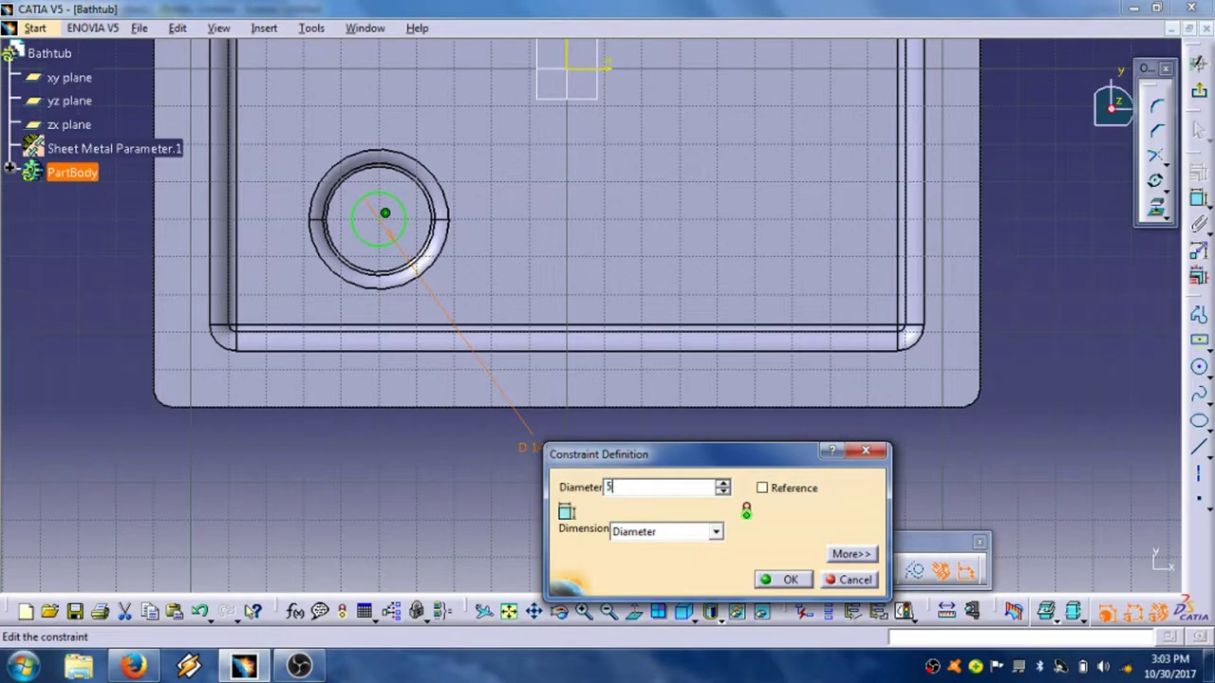
key(Return)
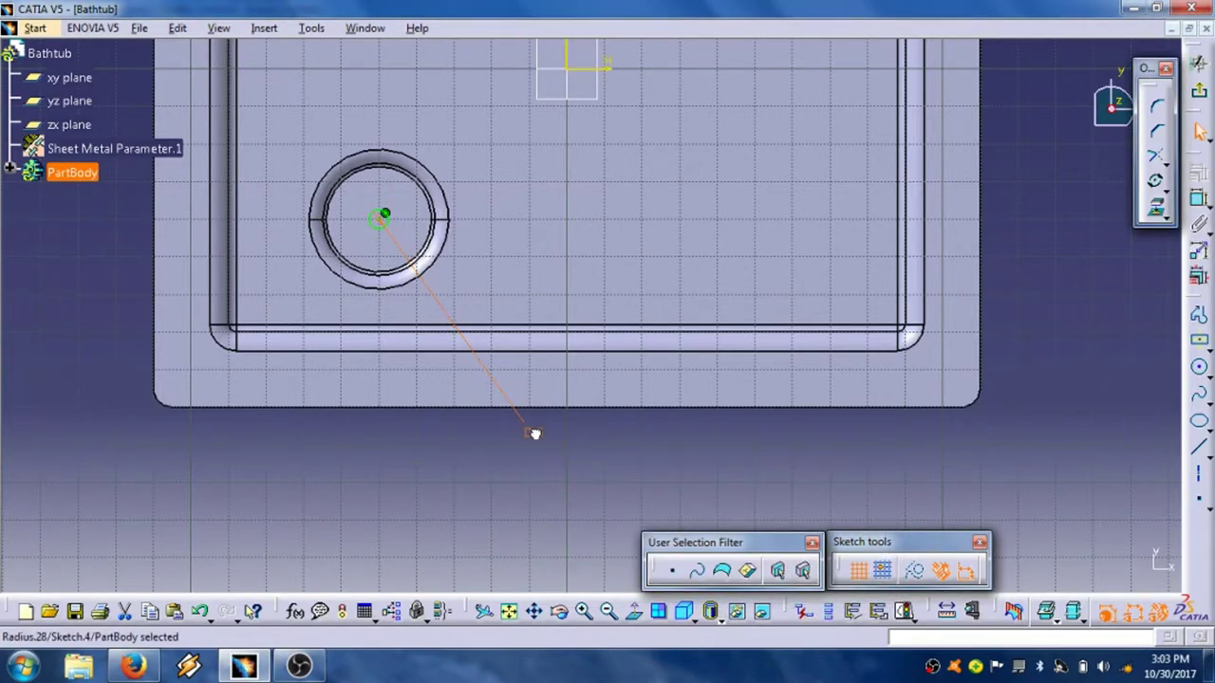
double_click(535, 434)
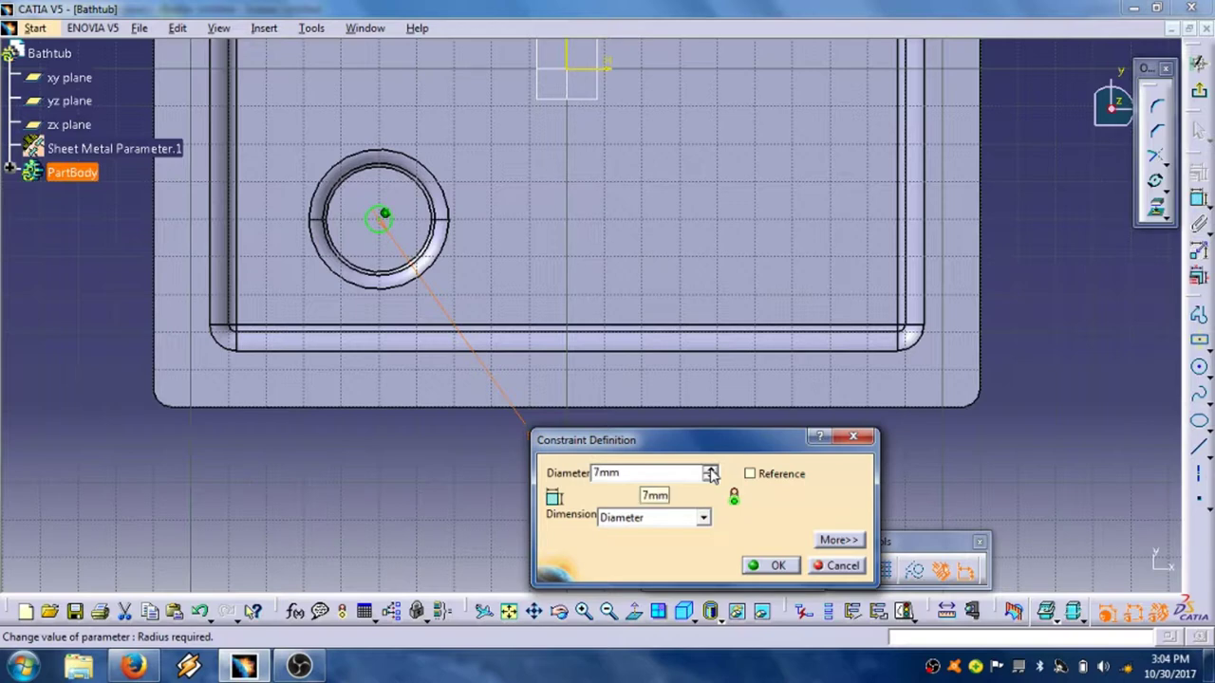
click(771, 566)
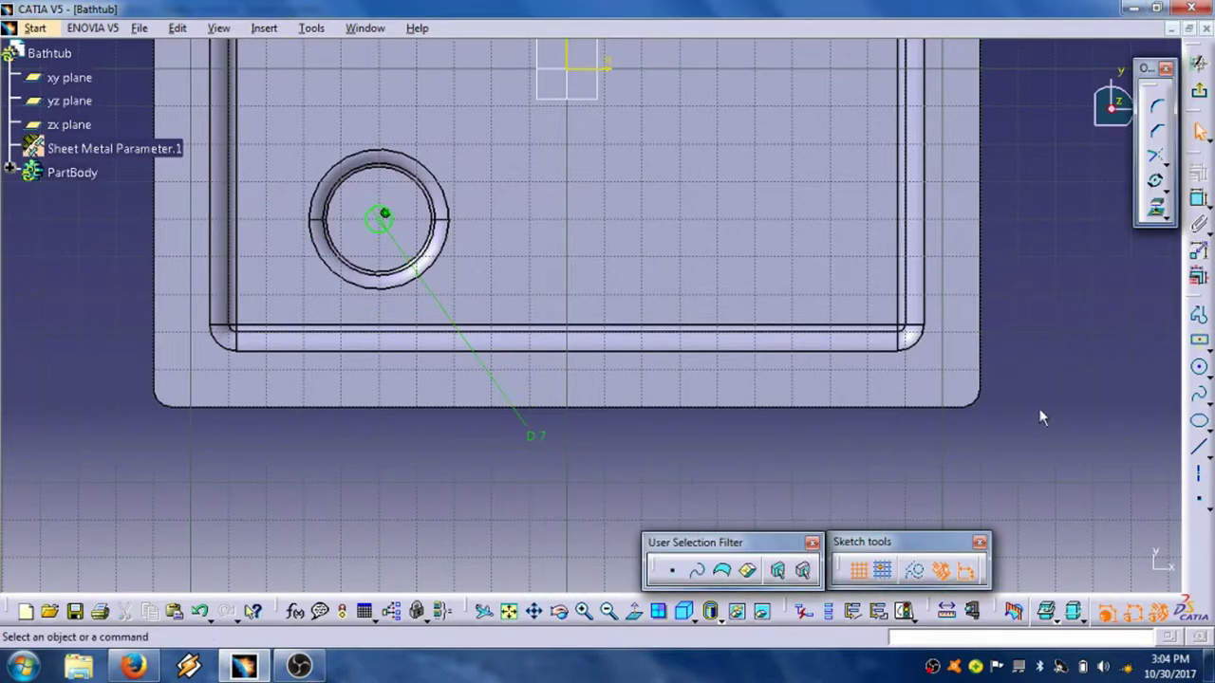
Draw a second circle about 6 mm in diameter directly below the central circle, inside the round stamp's floor.
click(1199, 368)
mouse_move(548, 333)
middle_down()
mouse_move(721, 358)
mouse_move(709, 301)
mouse_move(623, 282)
middle_up()
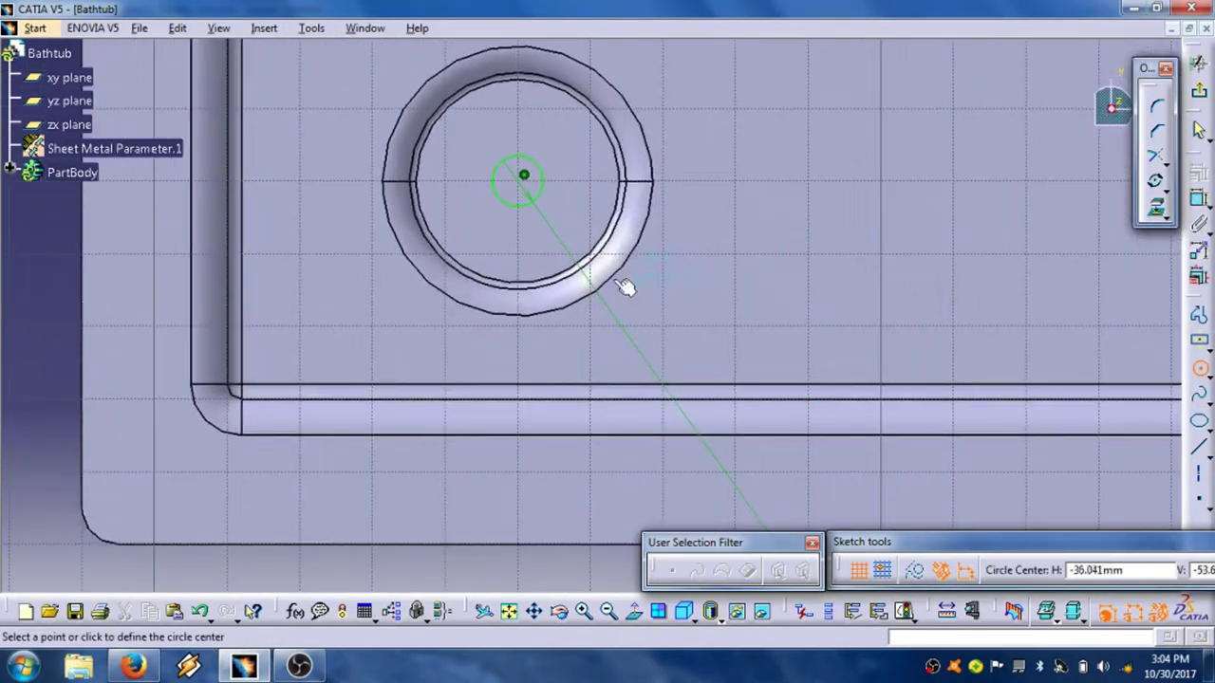
click(520, 242)
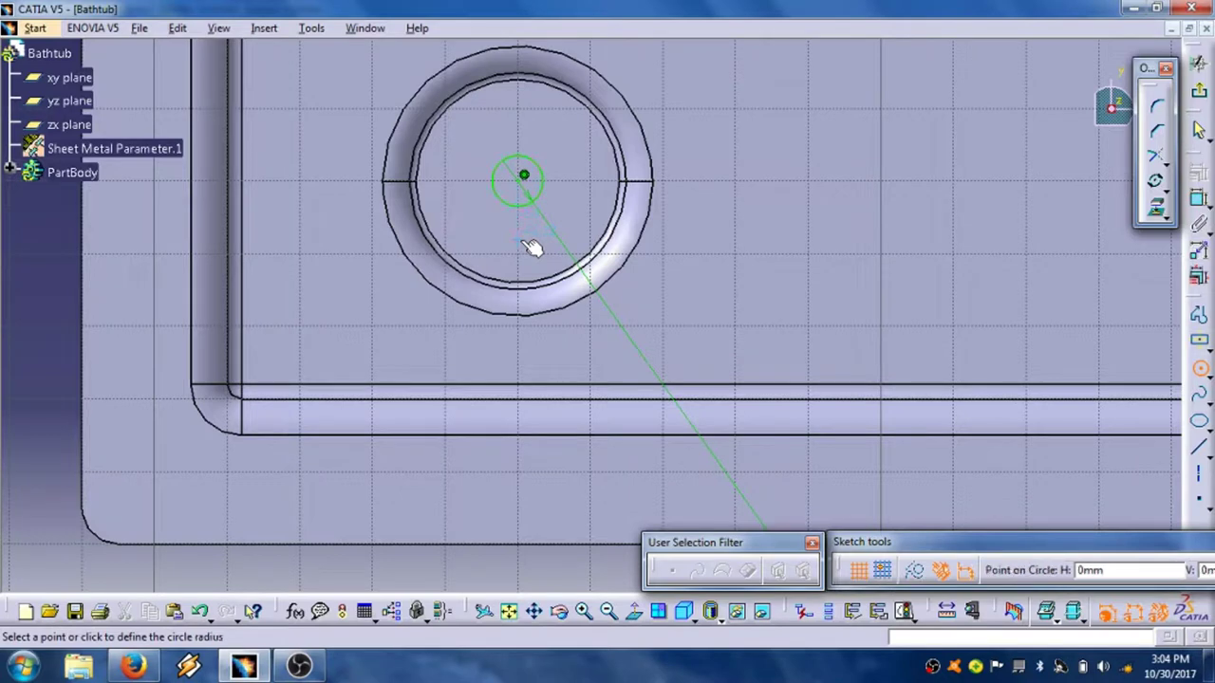
click(533, 253)
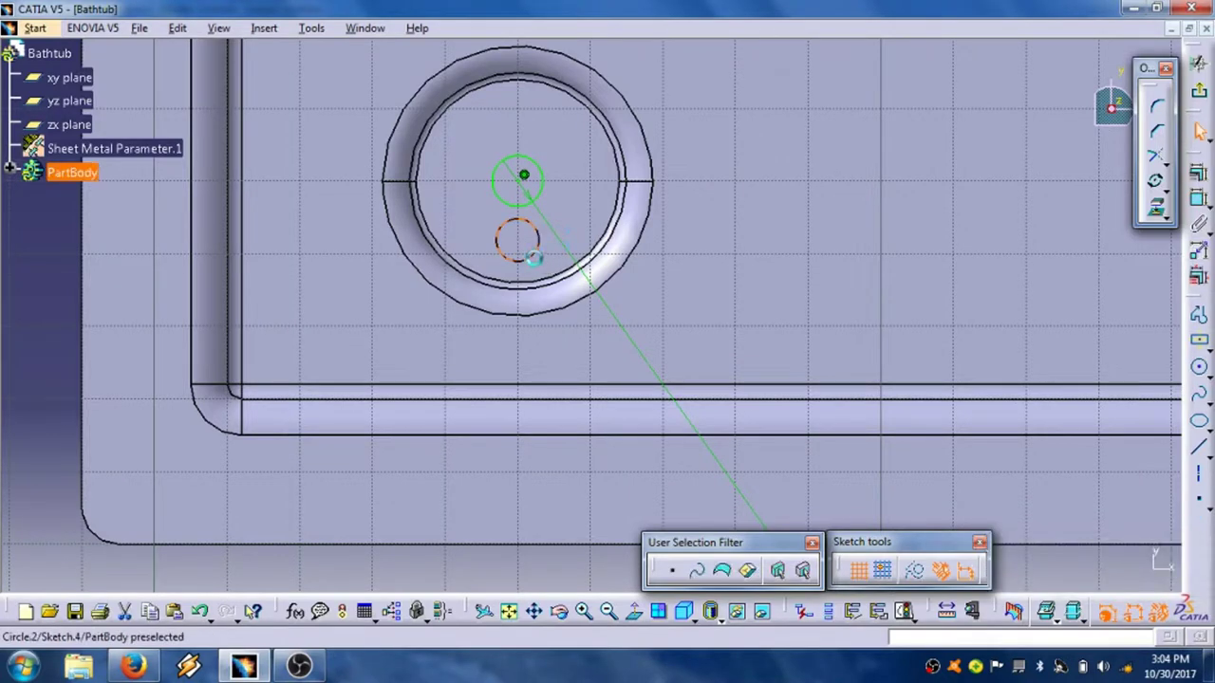
Dimension the lower circle's diameter and set it to 7 mm.
click(1199, 199)
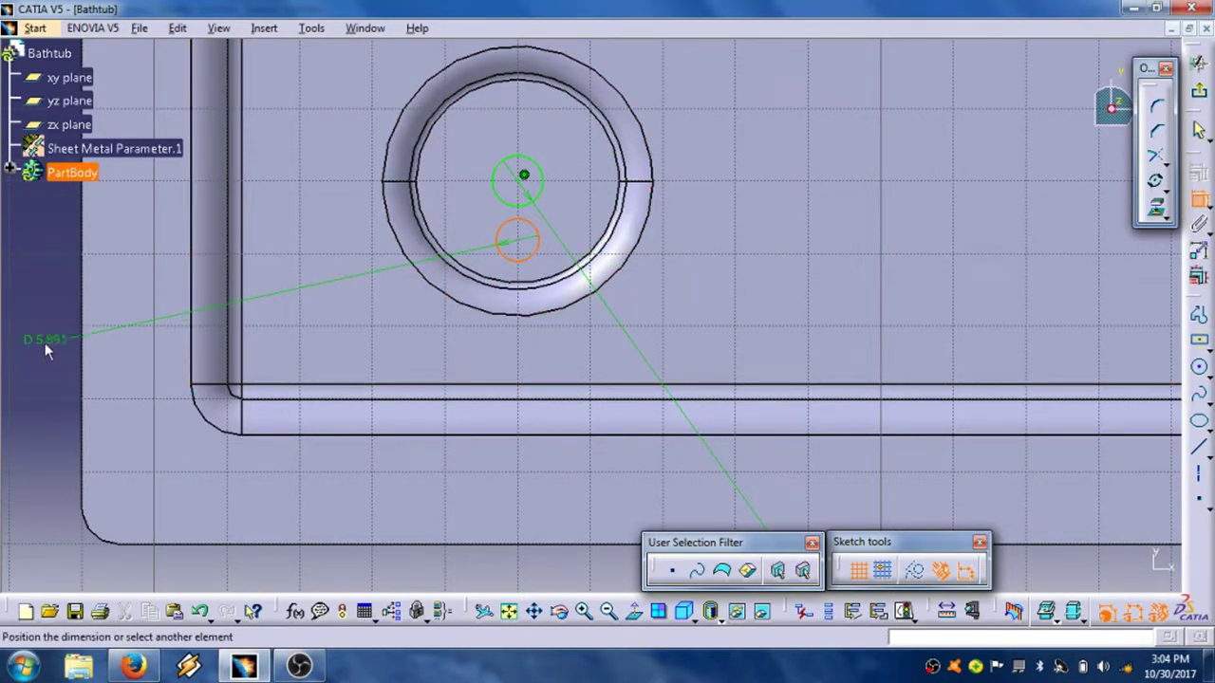
click(44, 342)
double_click(43, 339)
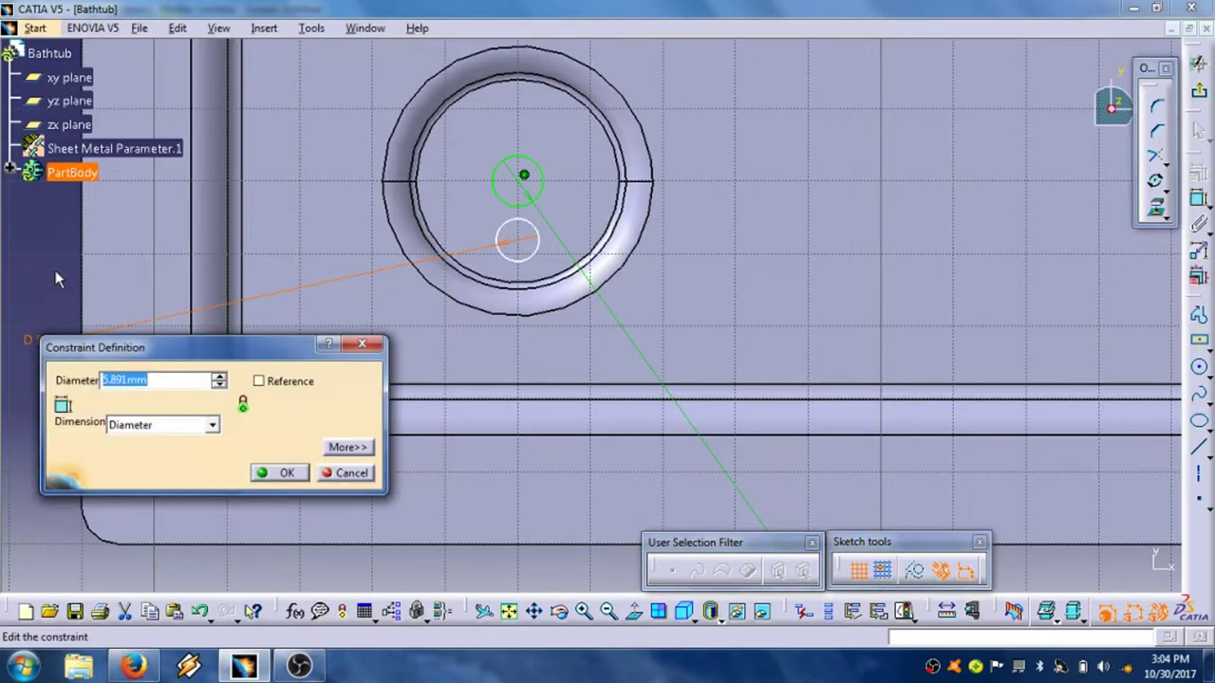
text(7)
key(Return)
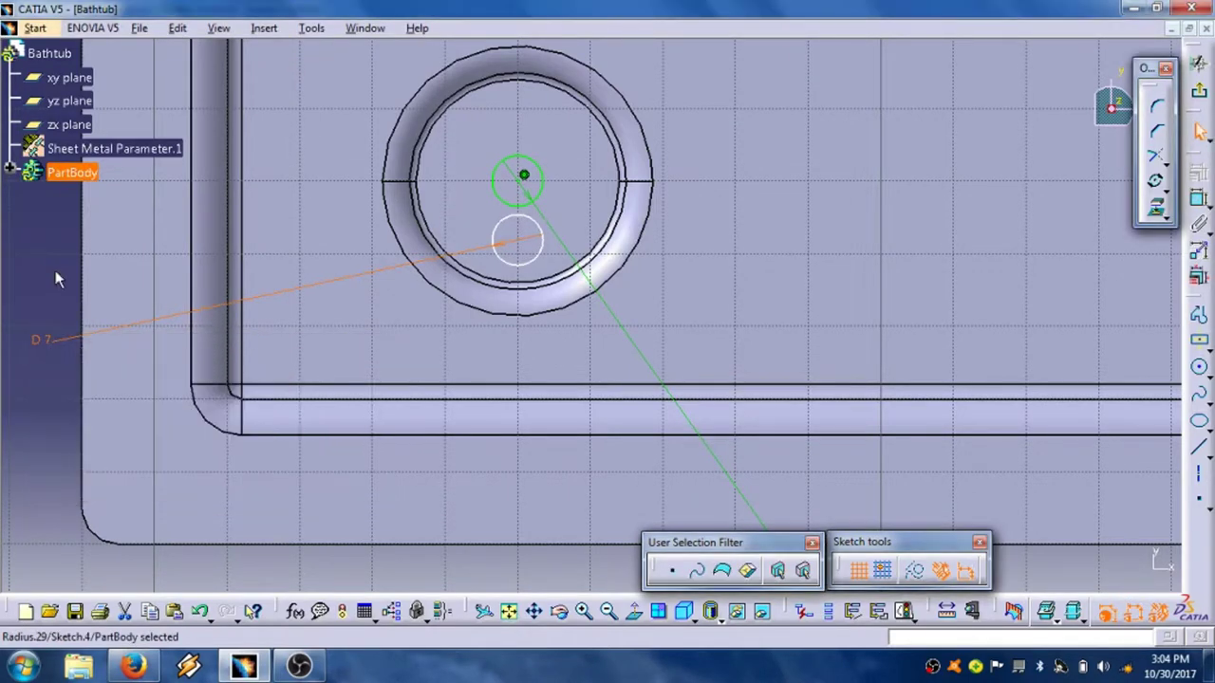
click(44, 258)
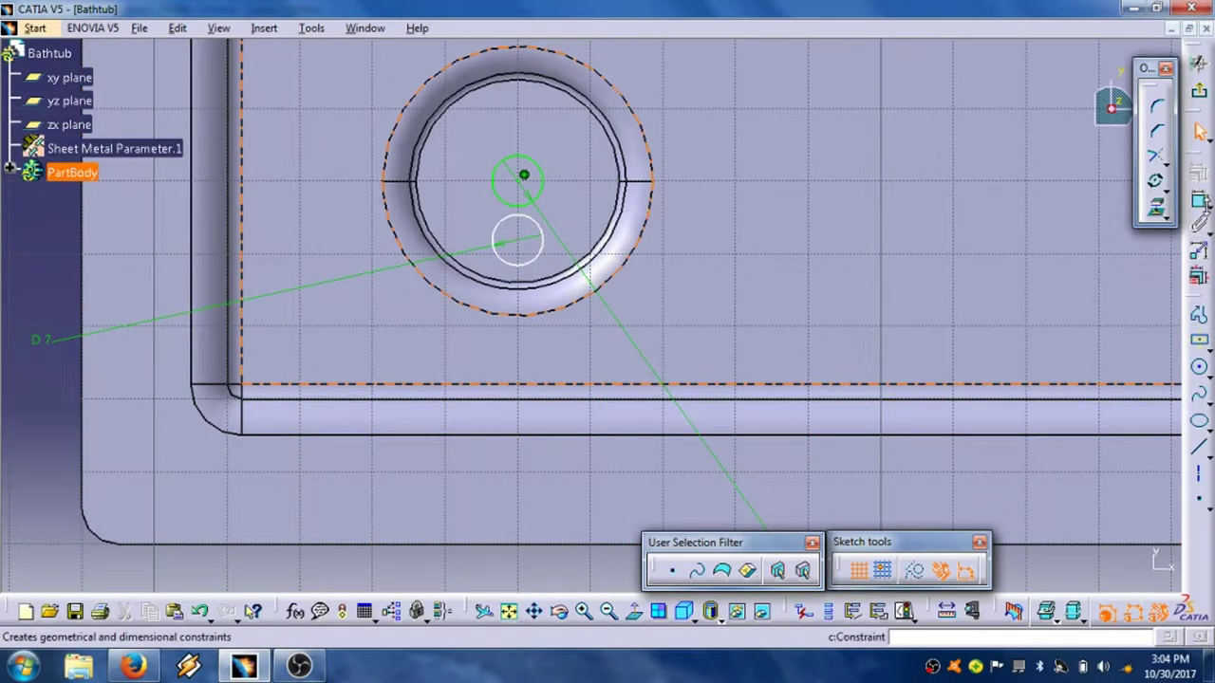
Add a dimension between the two circles' centres with the horizontal measure direction.
click(1200, 201)
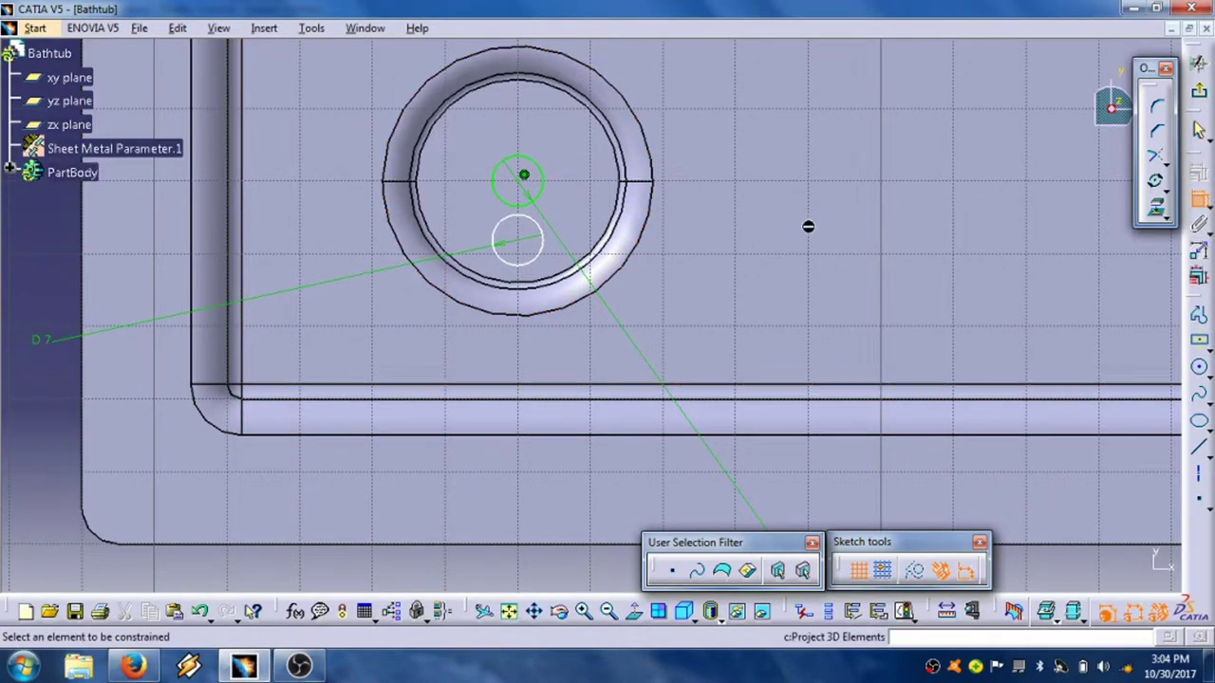
click(528, 243)
click(529, 182)
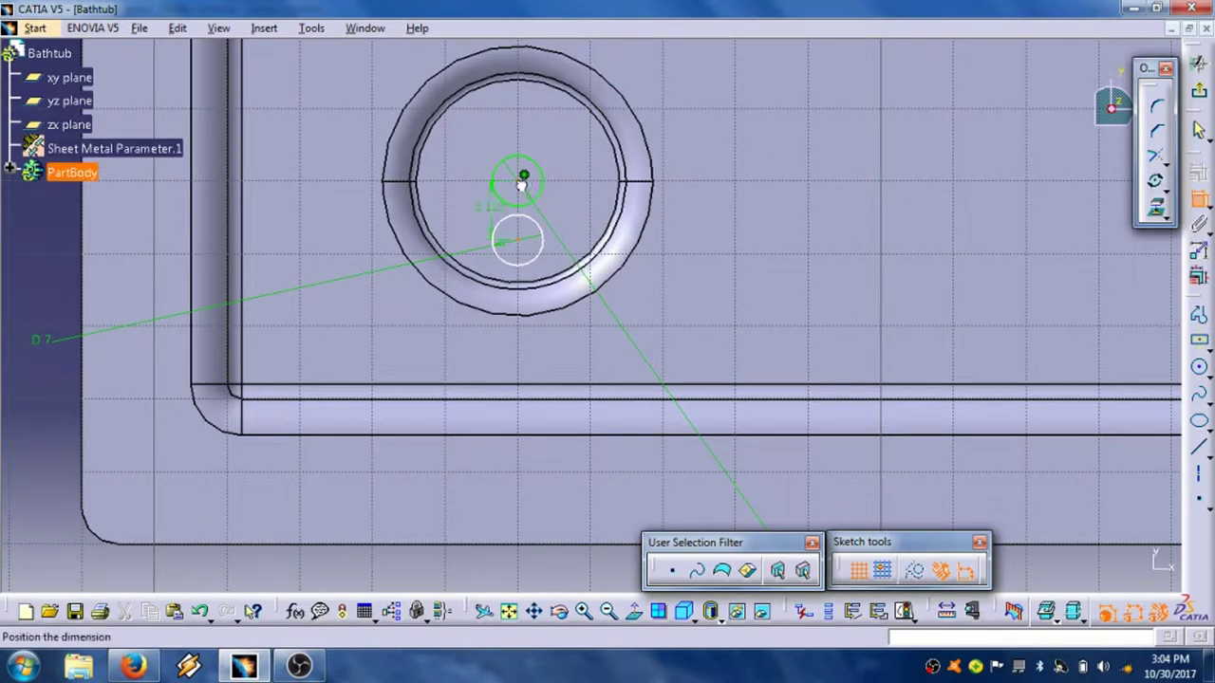
right_click(28, 239)
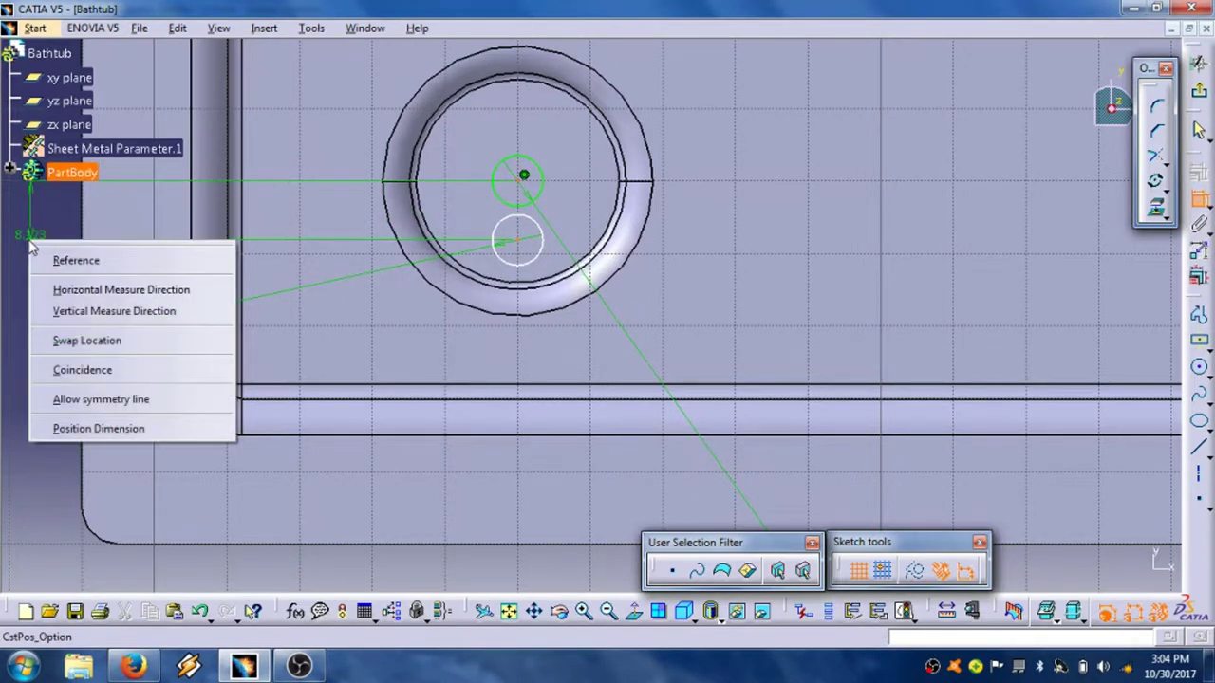
click(79, 288)
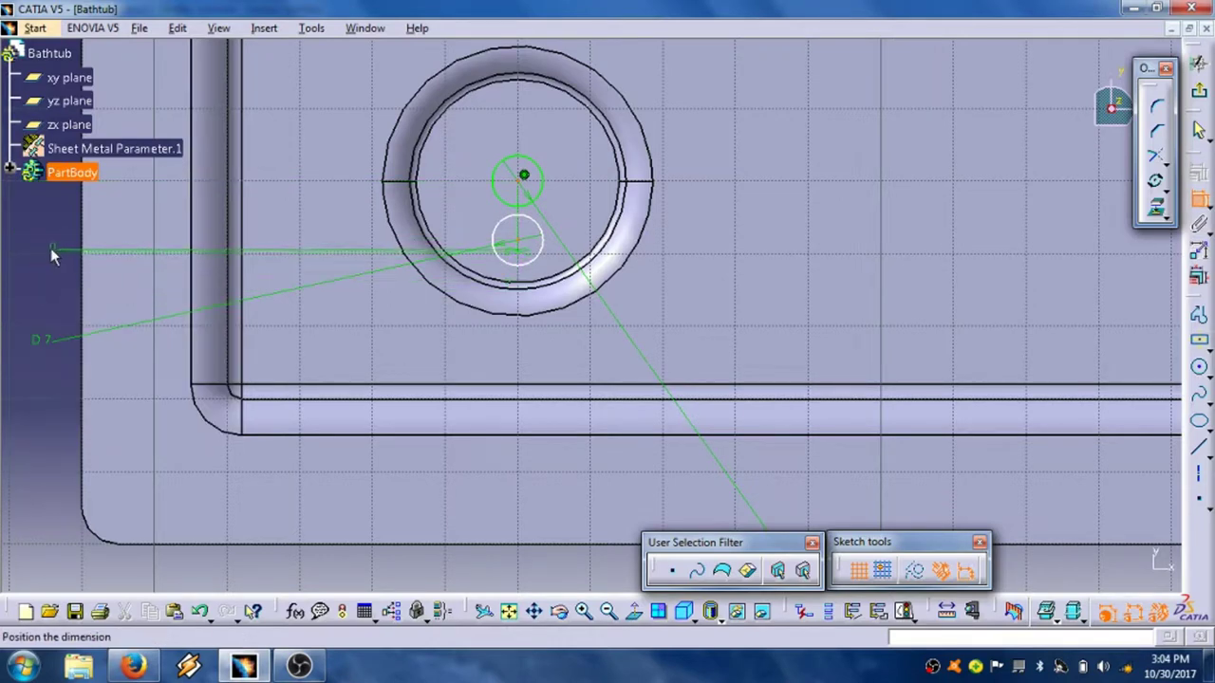
click(42, 249)
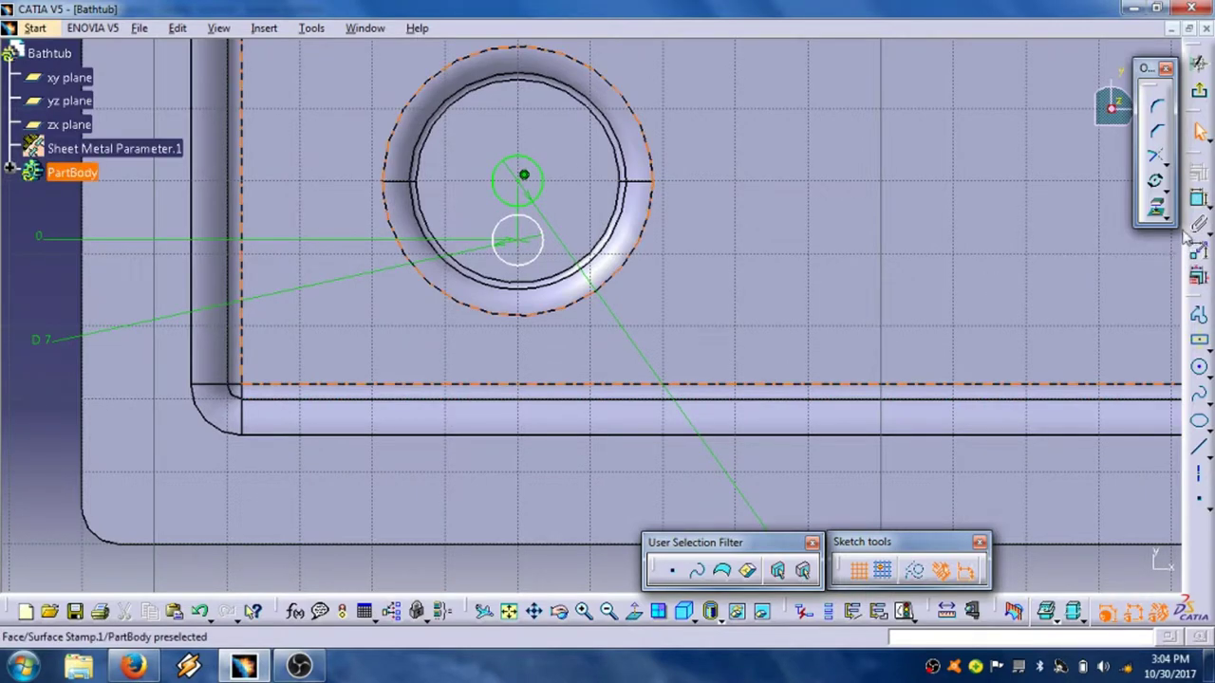
Dimension the vertical distance between the two circles' centres and accept its current value.
click(519, 240)
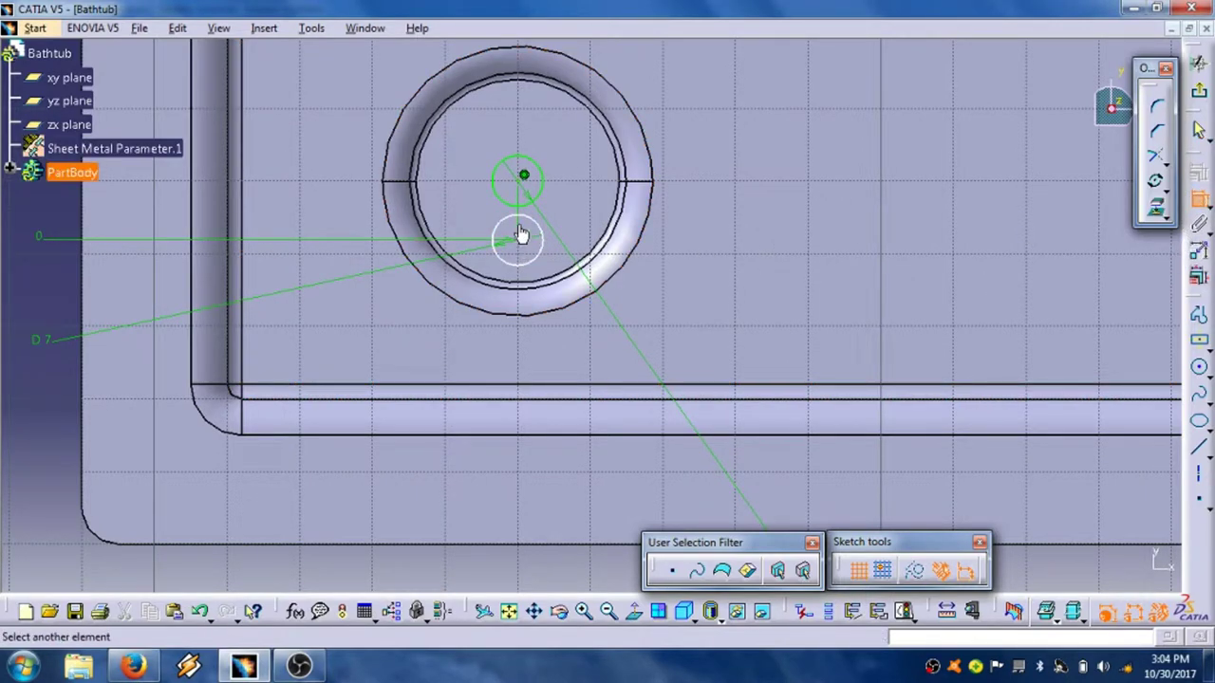
click(524, 178)
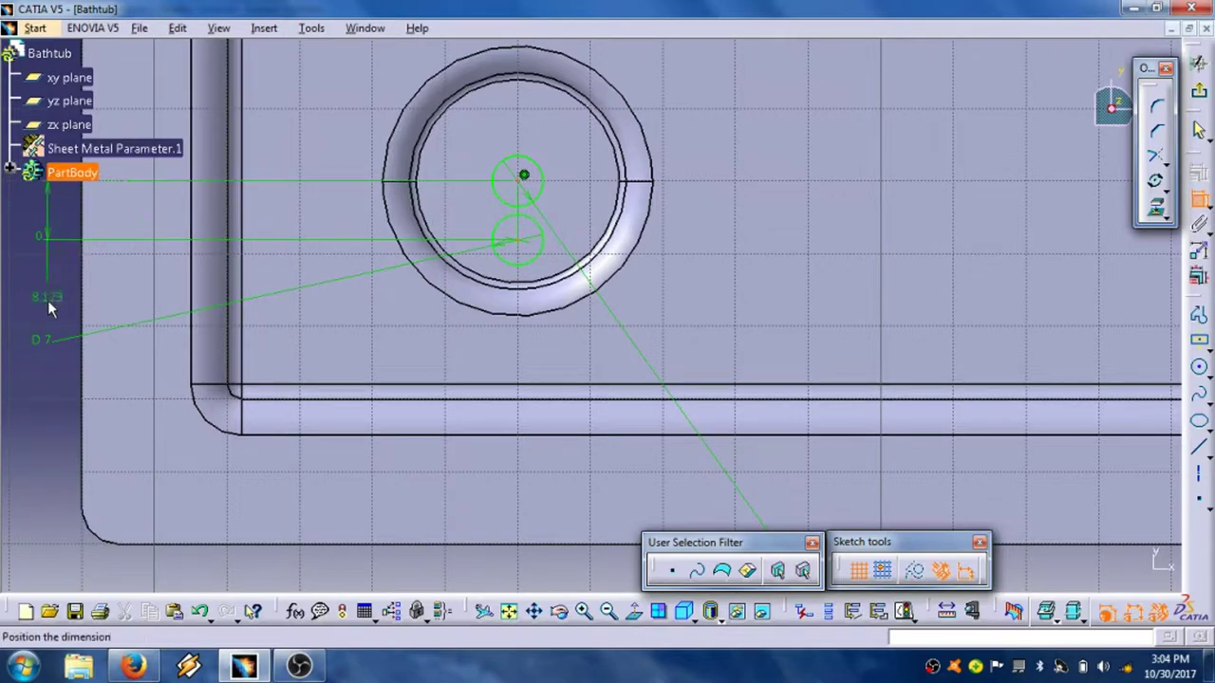
click(48, 301)
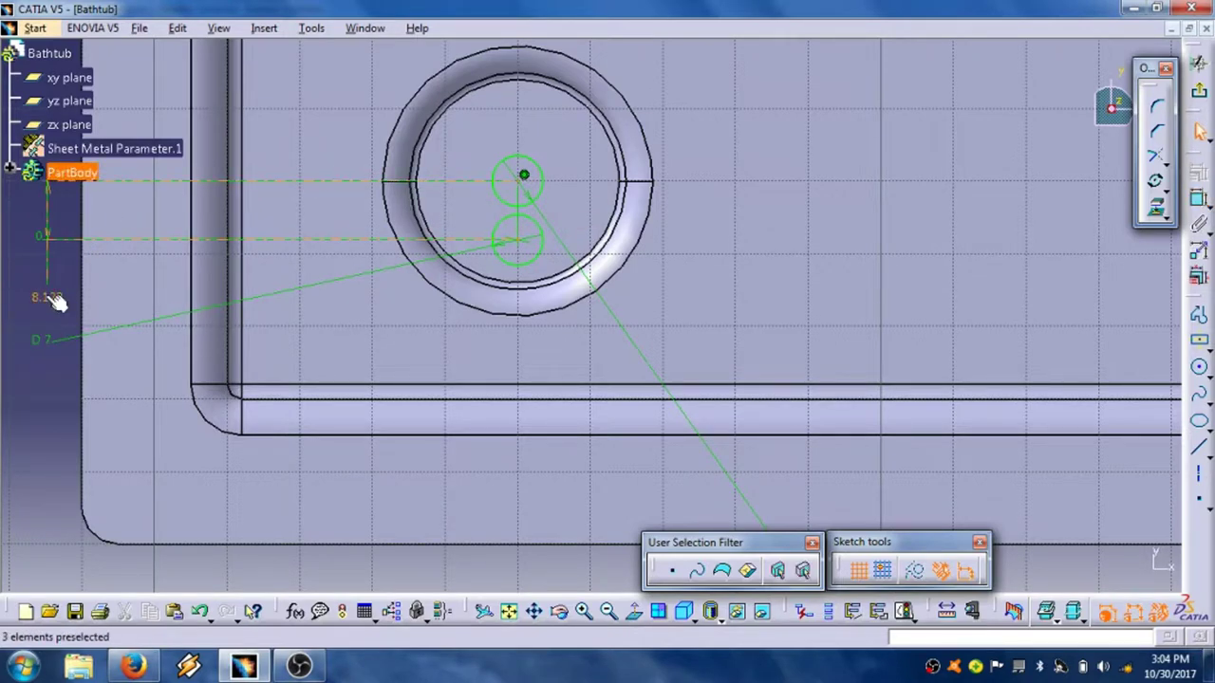
click(45, 297)
double_click(46, 297)
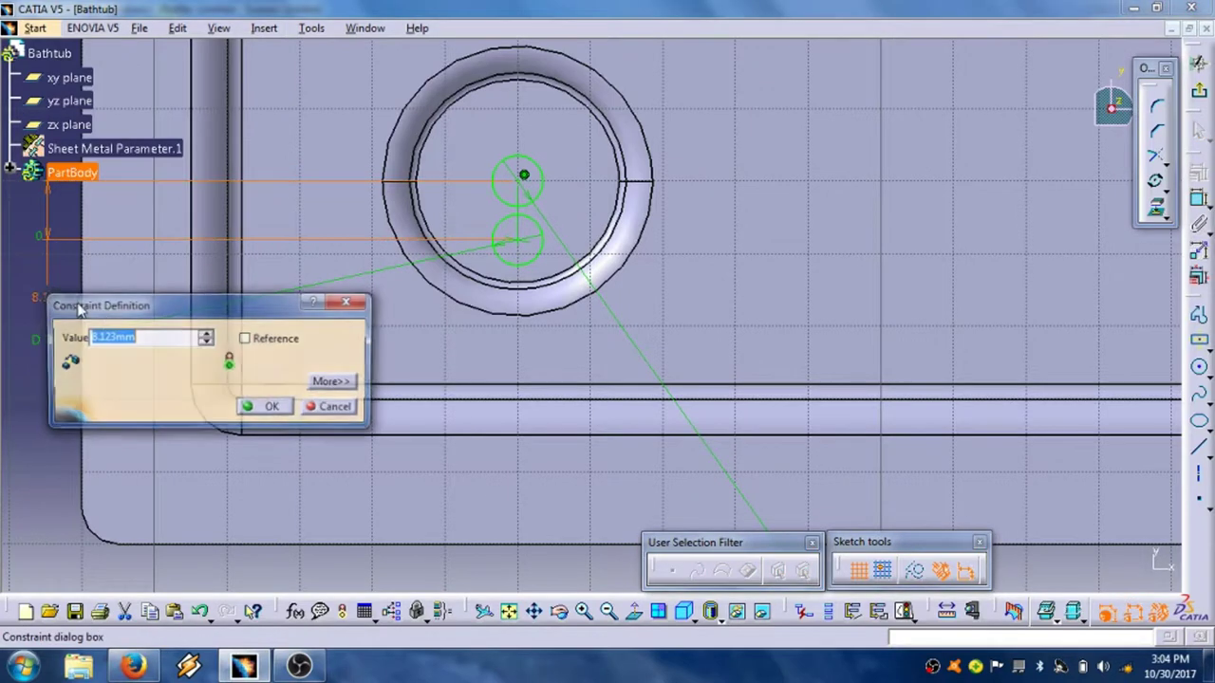
drag(154, 313, 223, 335)
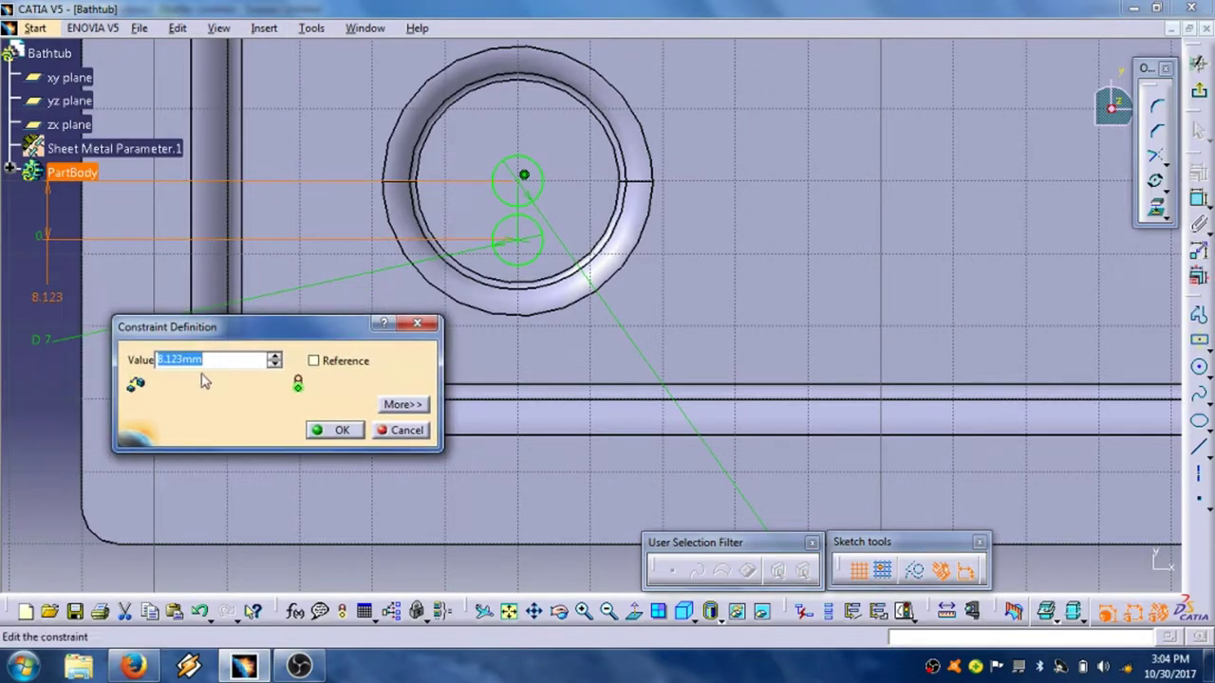
click(339, 429)
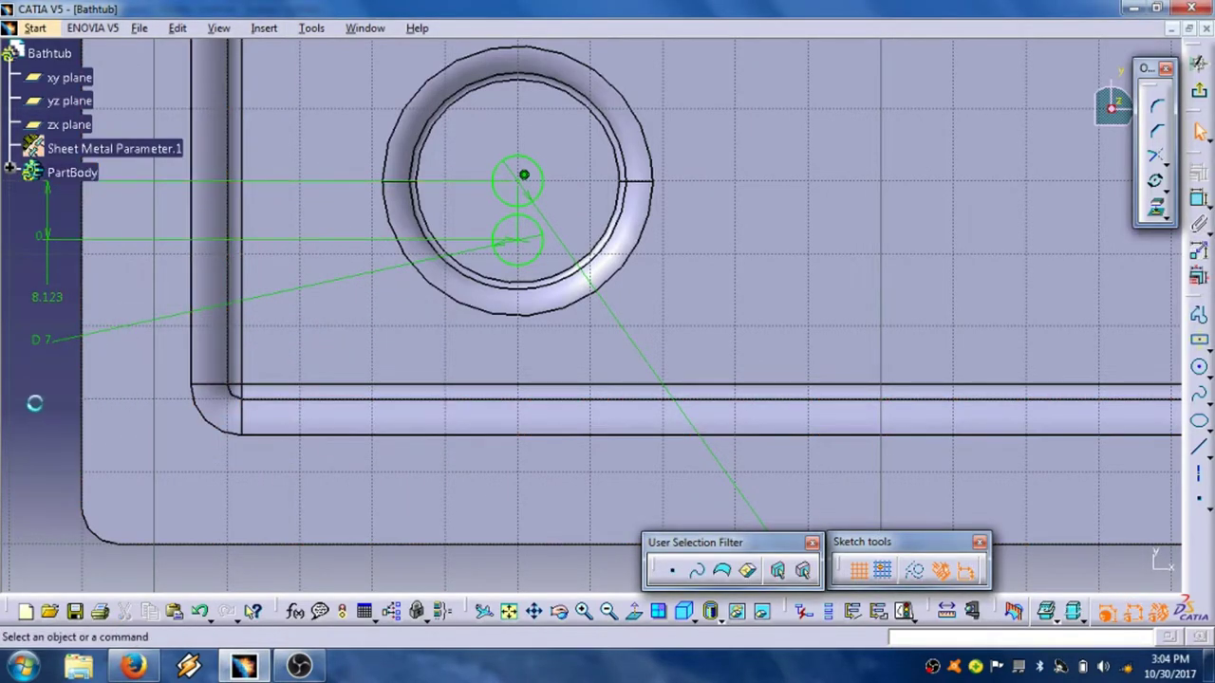
Reduce the lower circle's diameter to 5 mm.
double_click(42, 349)
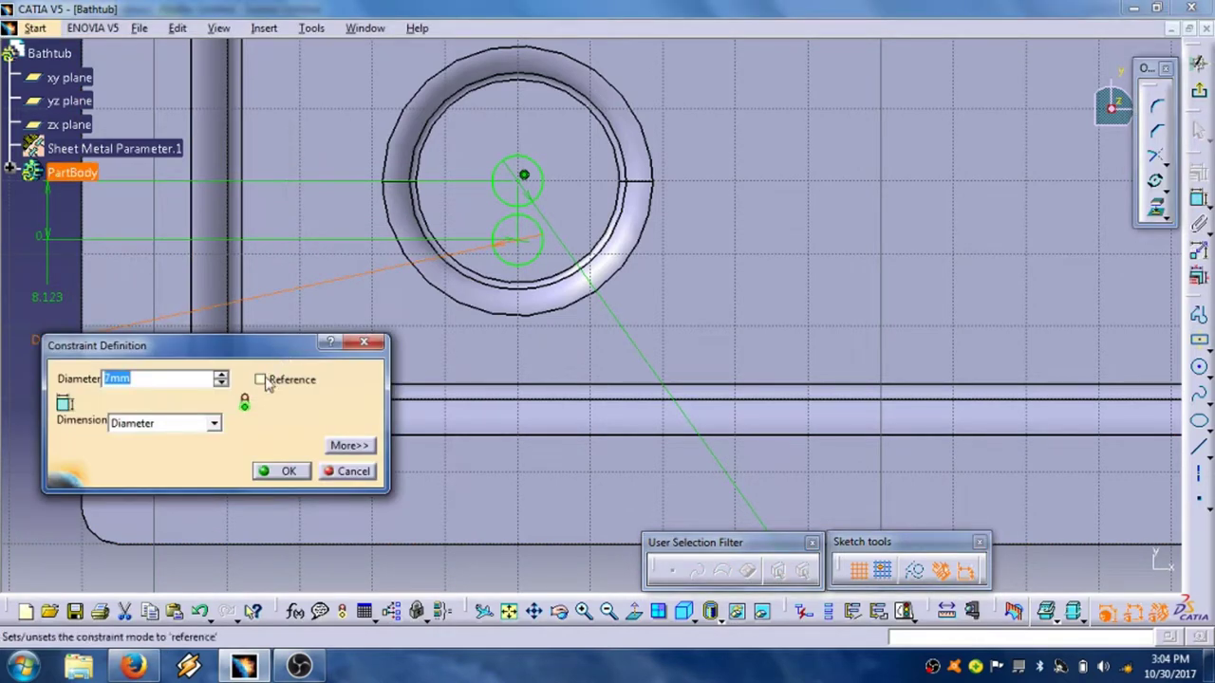
click(220, 384)
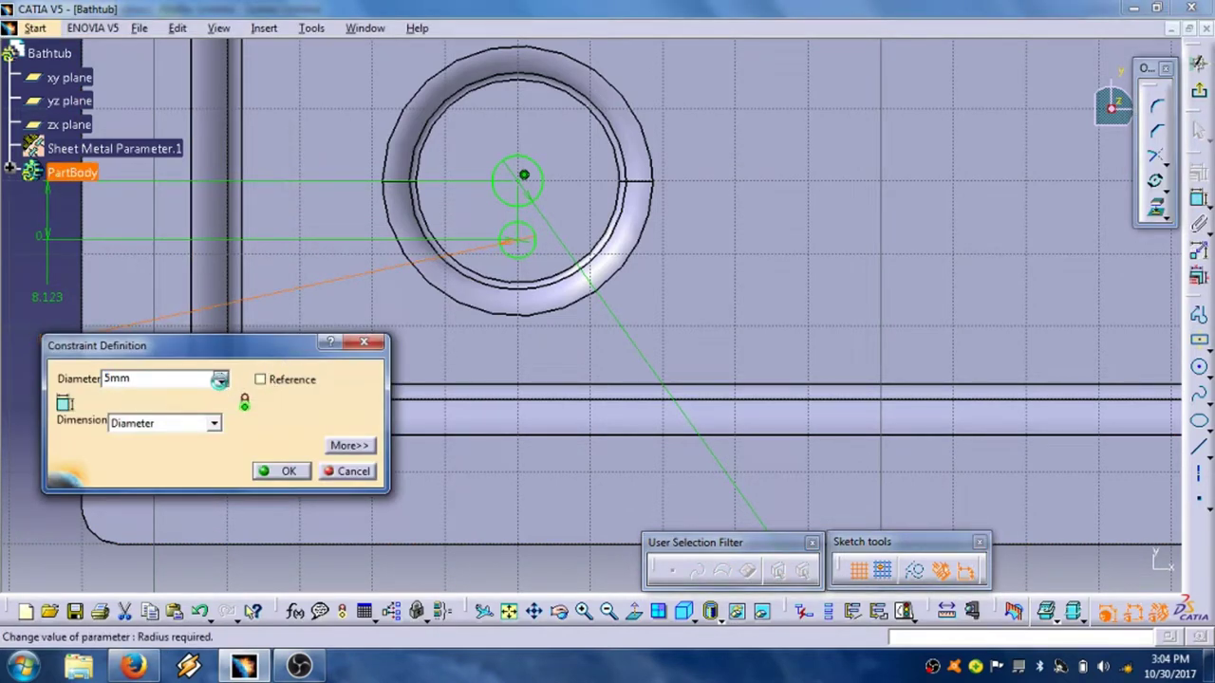
click(285, 471)
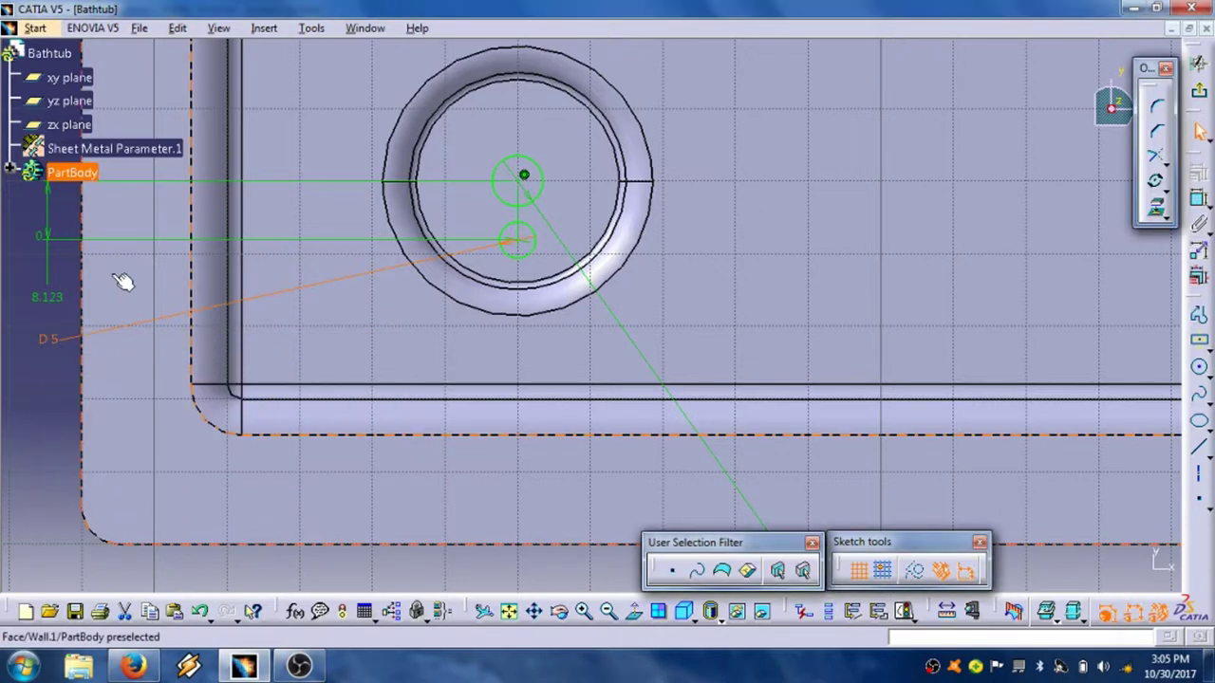
Reduce the upper central circle's diameter to 5 mm, matching the lower circle.
middle_drag(66, 225, 71, 270)
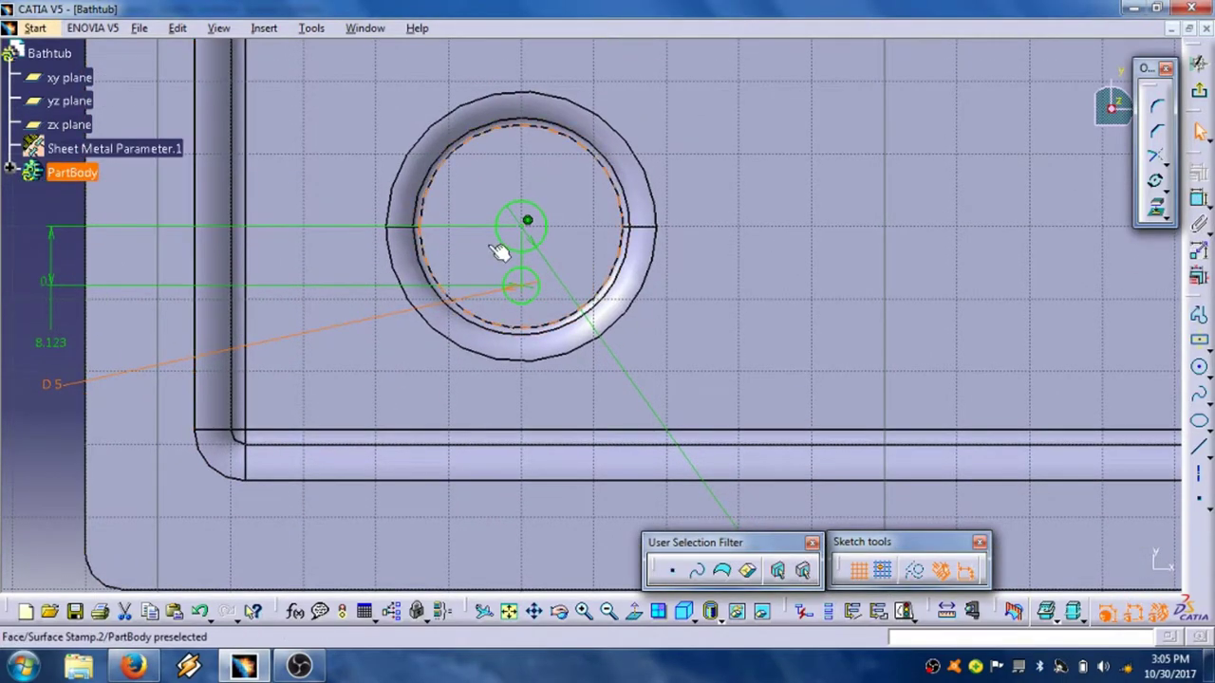
middle_drag(681, 427, 659, 307)
click(659, 306)
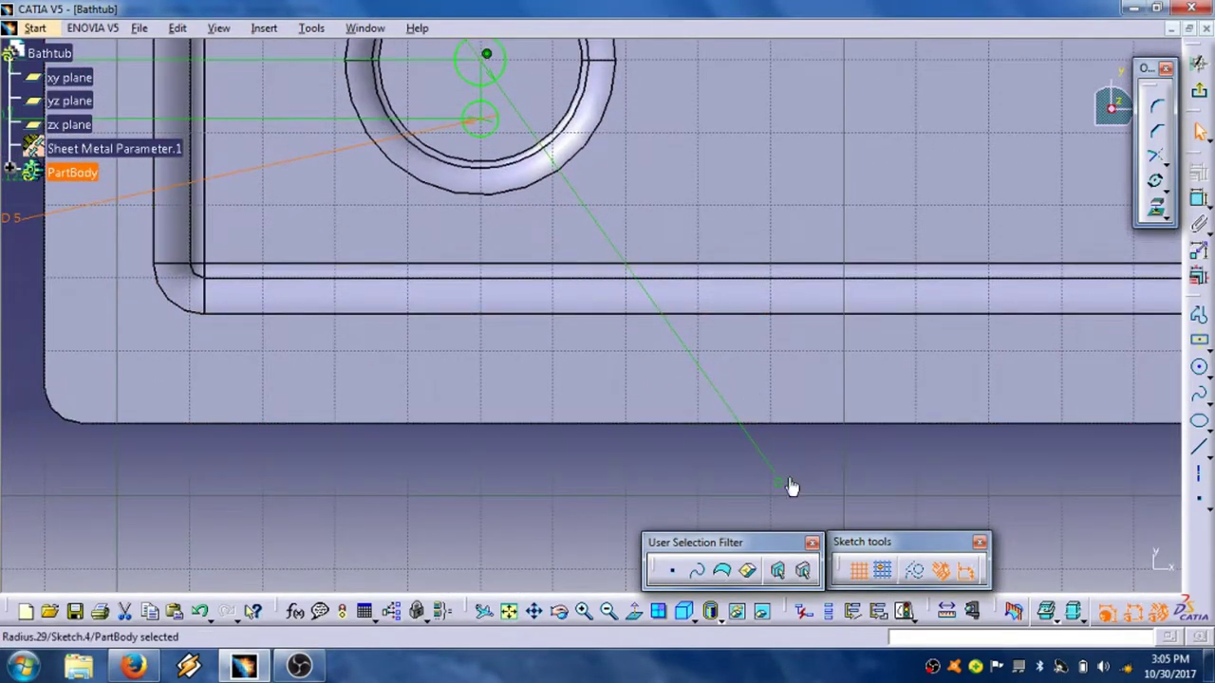
double_click(782, 480)
click(959, 526)
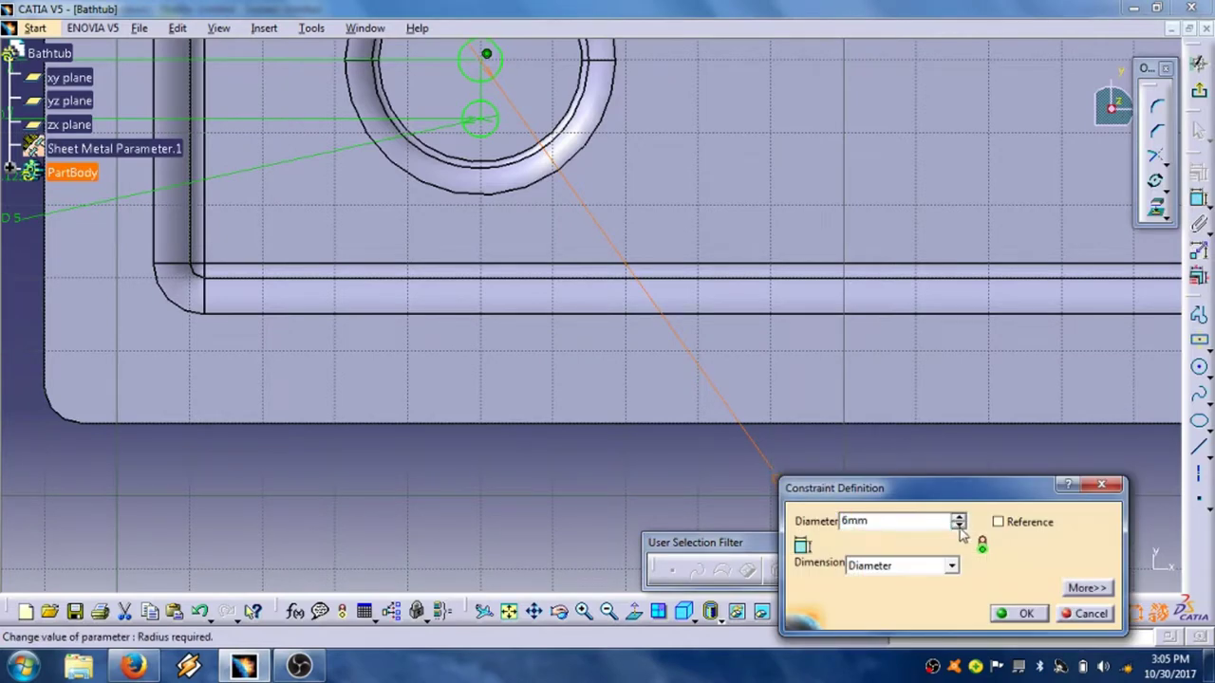
click(1025, 614)
middle_drag(735, 268, 747, 372)
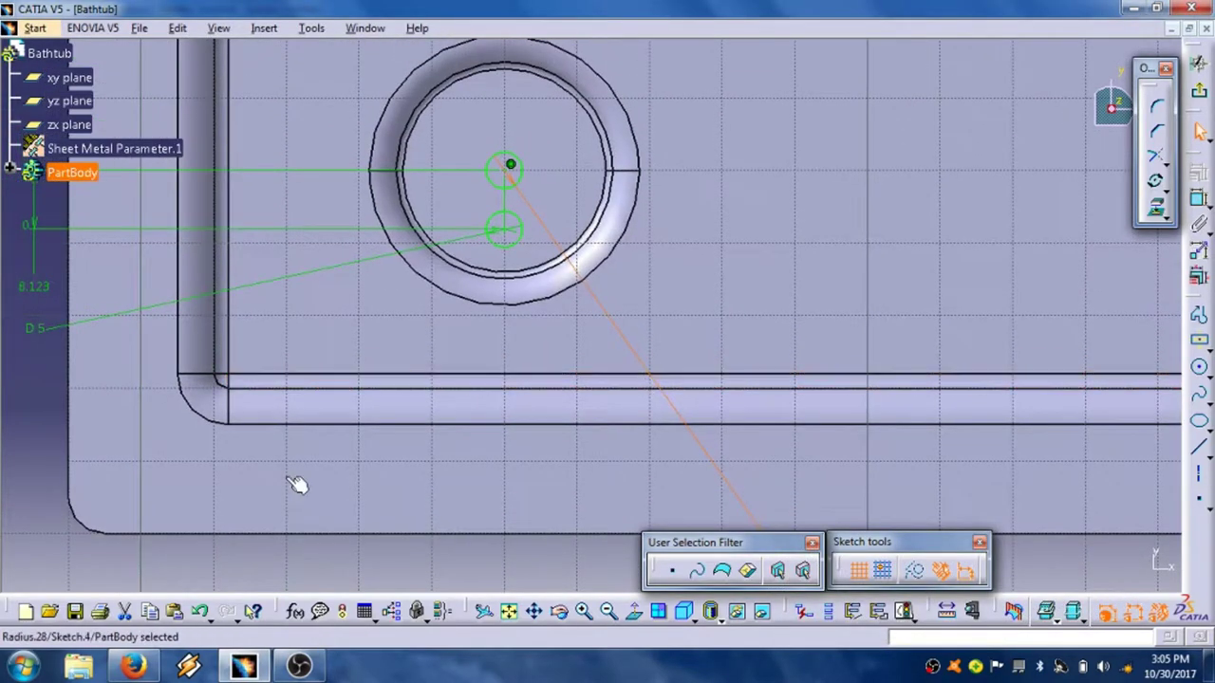
click(112, 558)
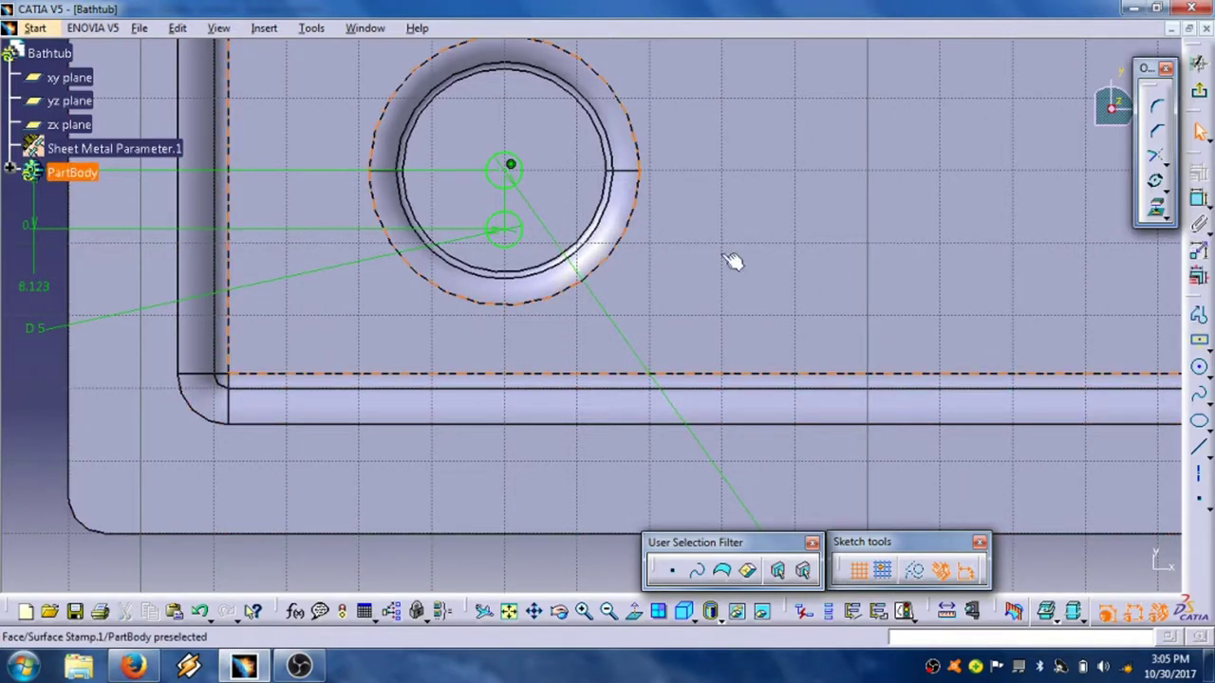
Rotate the lower circle about the central circle's centre in duplicate mode, with 5 instances at a 72° angle.
click(515, 241)
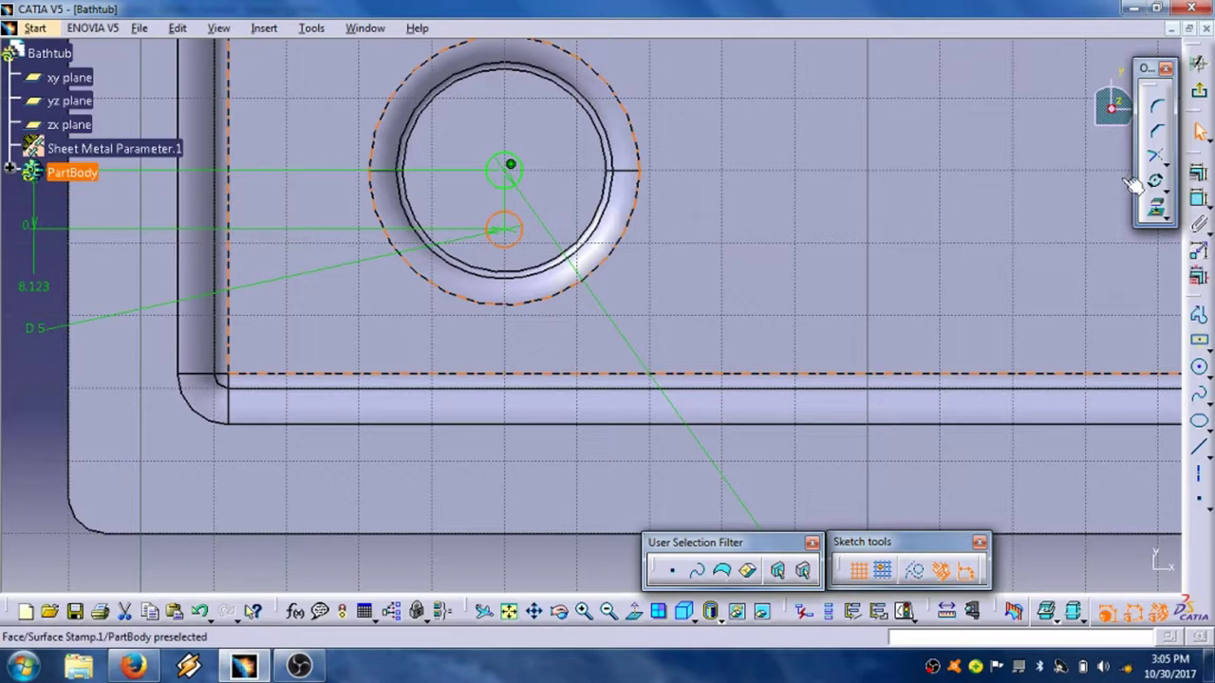
click(1158, 185)
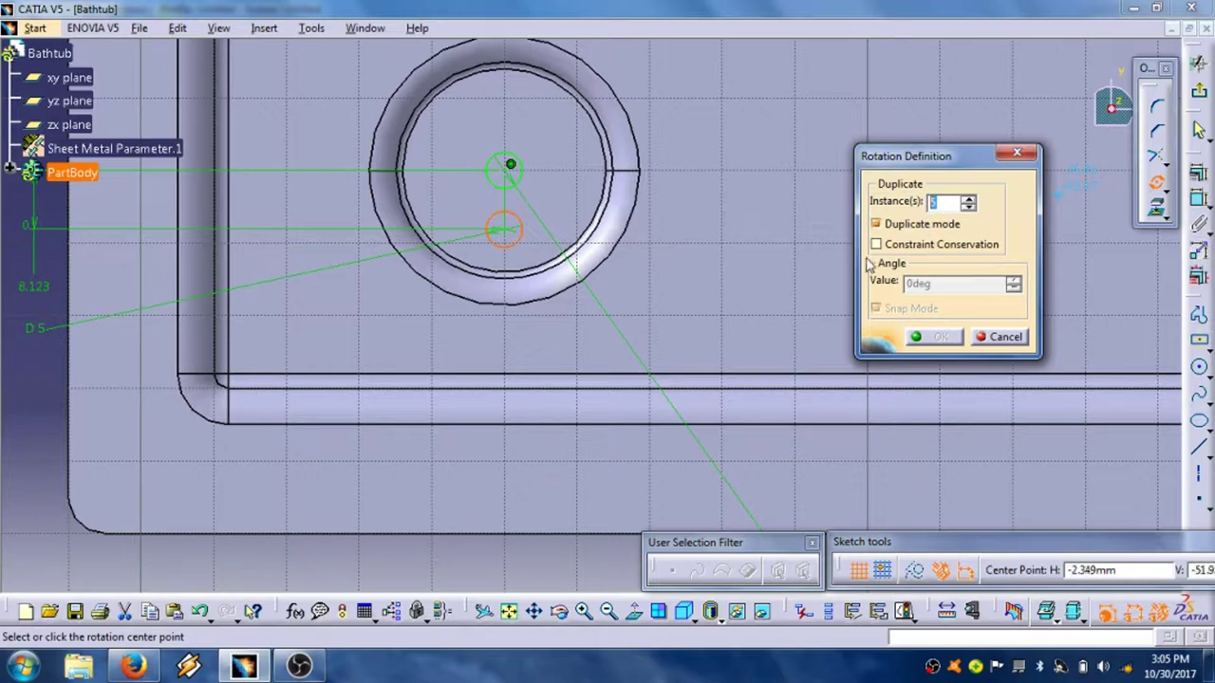
click(510, 171)
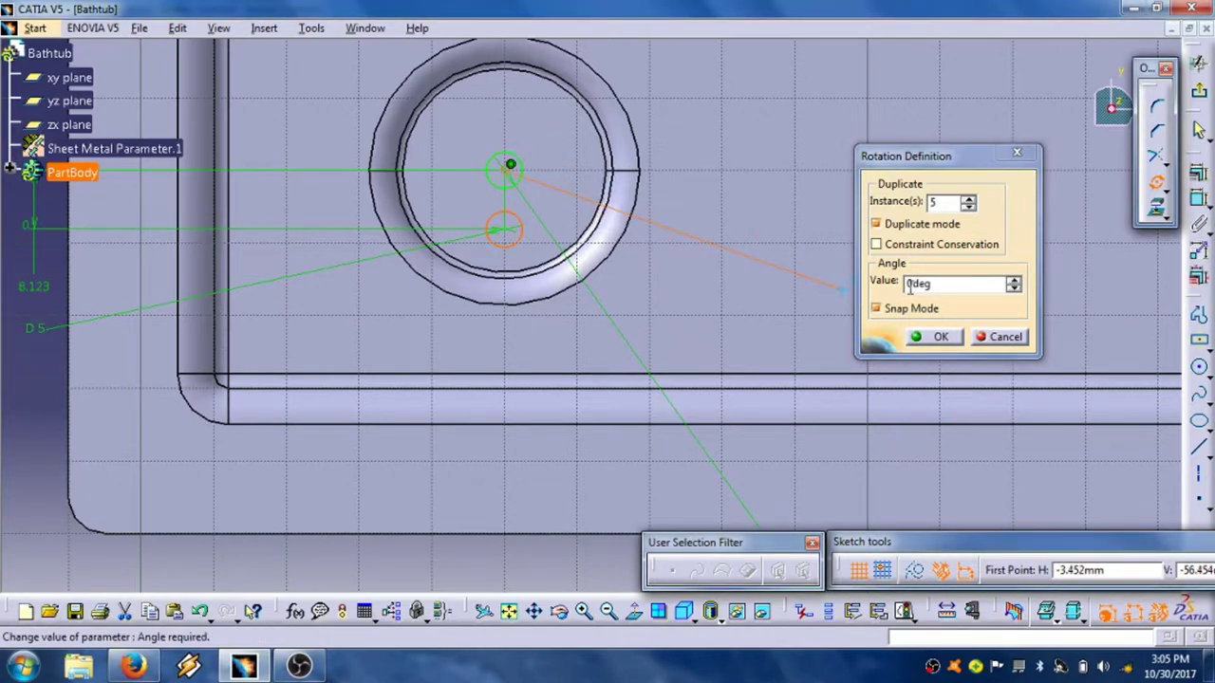
drag(914, 284, 897, 287)
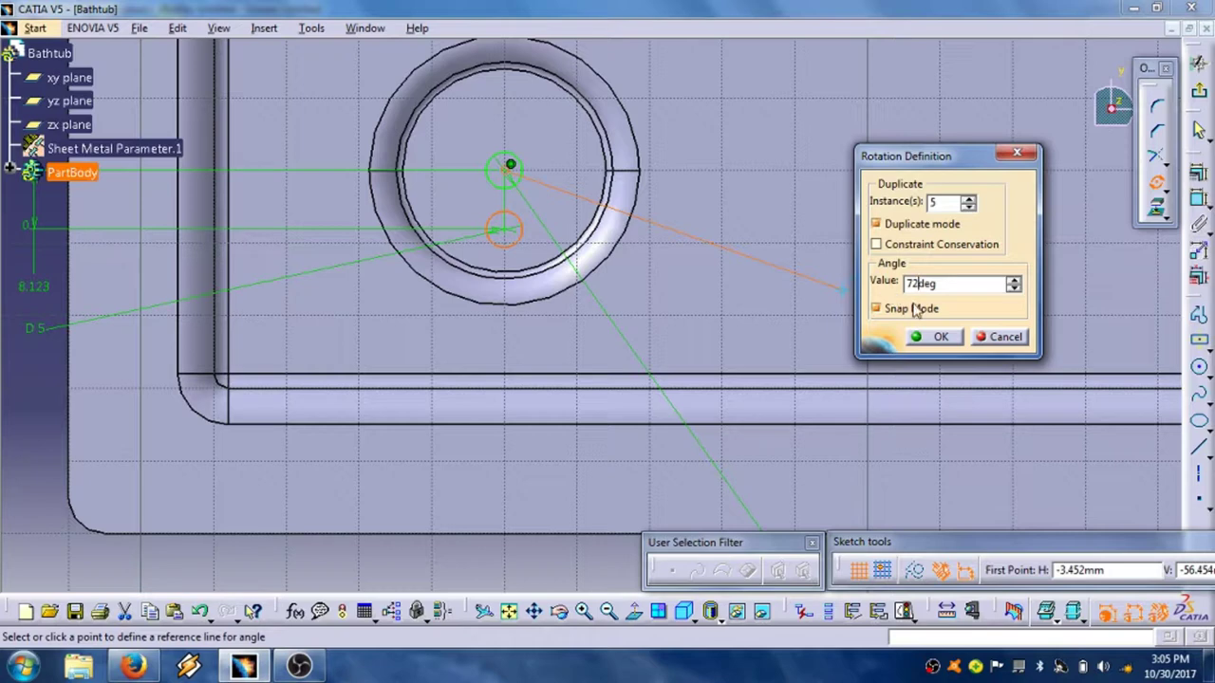
click(941, 339)
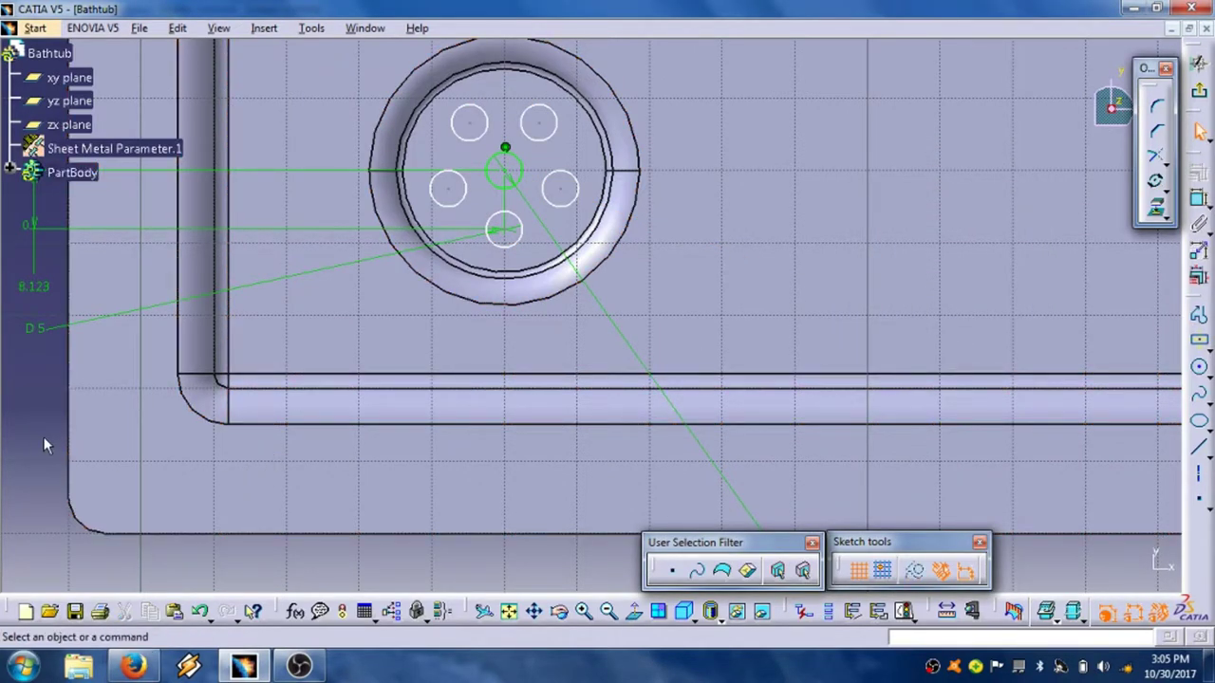
Delete the duplicate circle that overlaps the original lower circle.
middle_drag(726, 185, 649, 319)
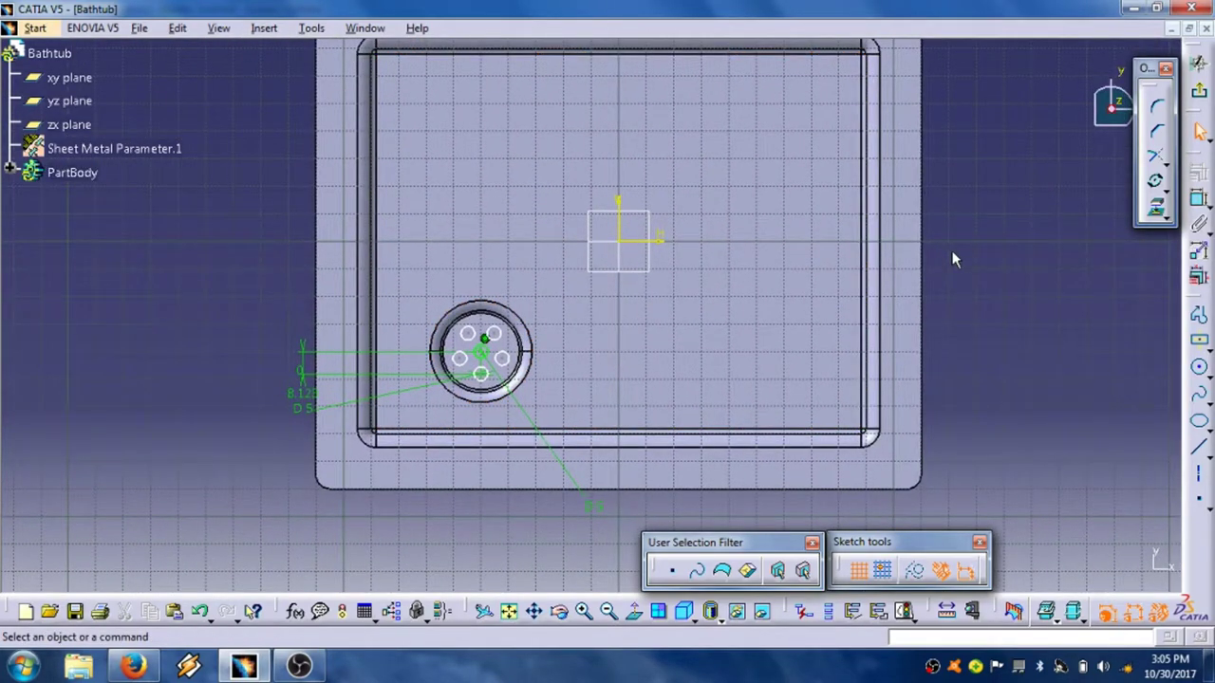
mouse_move(641, 316)
middle_down()
mouse_move(636, 252)
mouse_move(712, 168)
middle_up()
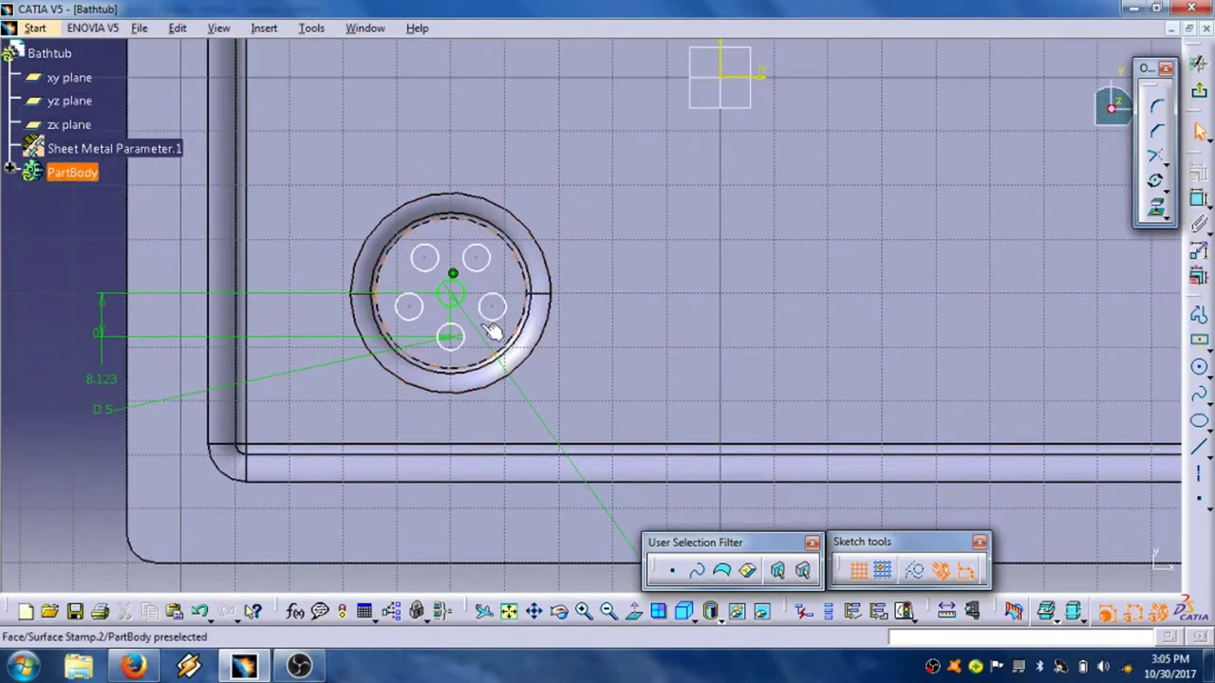
click(471, 339)
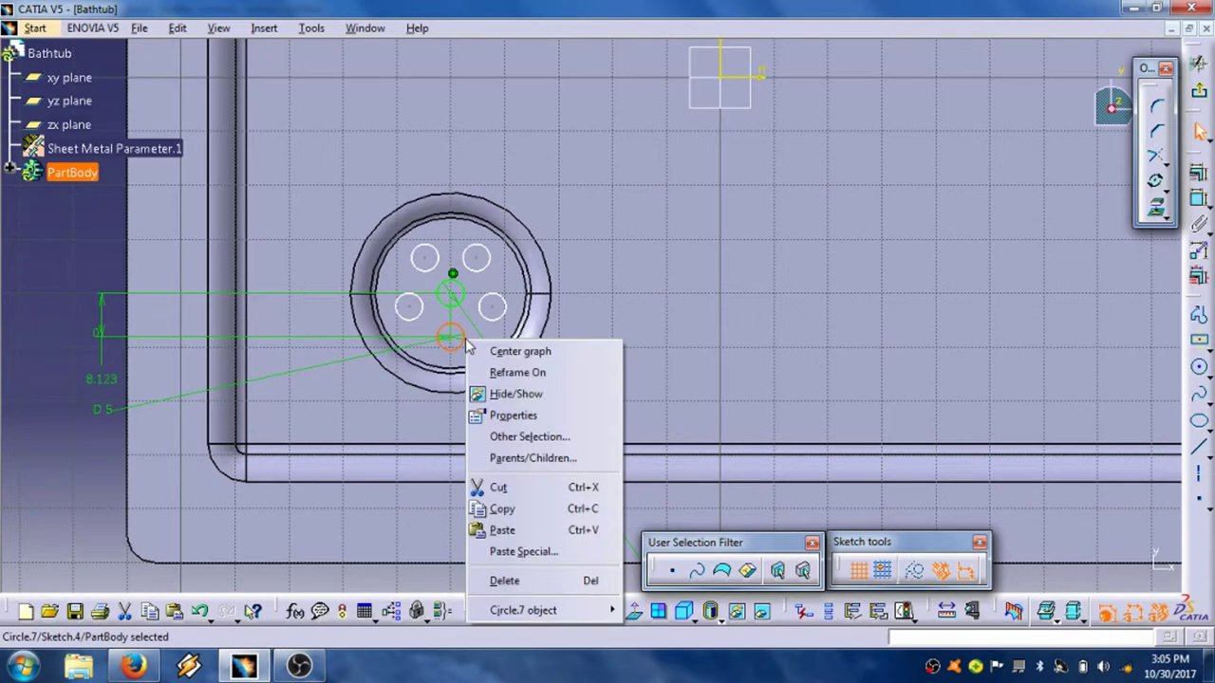
click(512, 580)
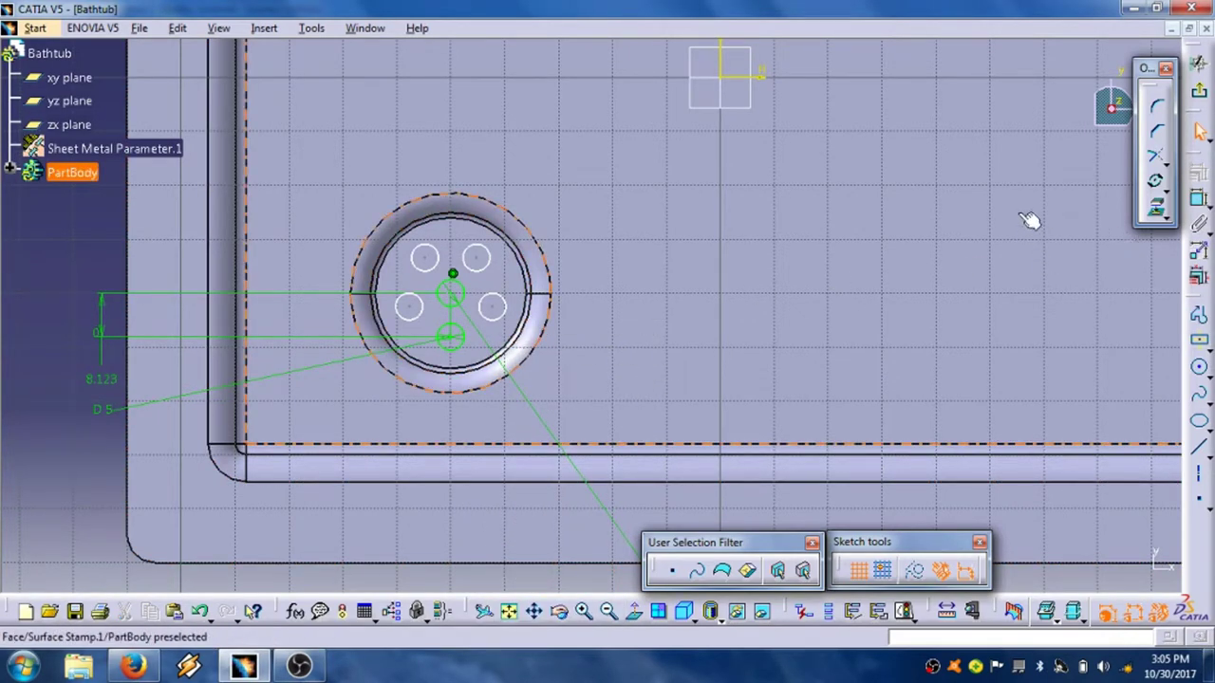
middle_drag(1023, 190, 1030, 260)
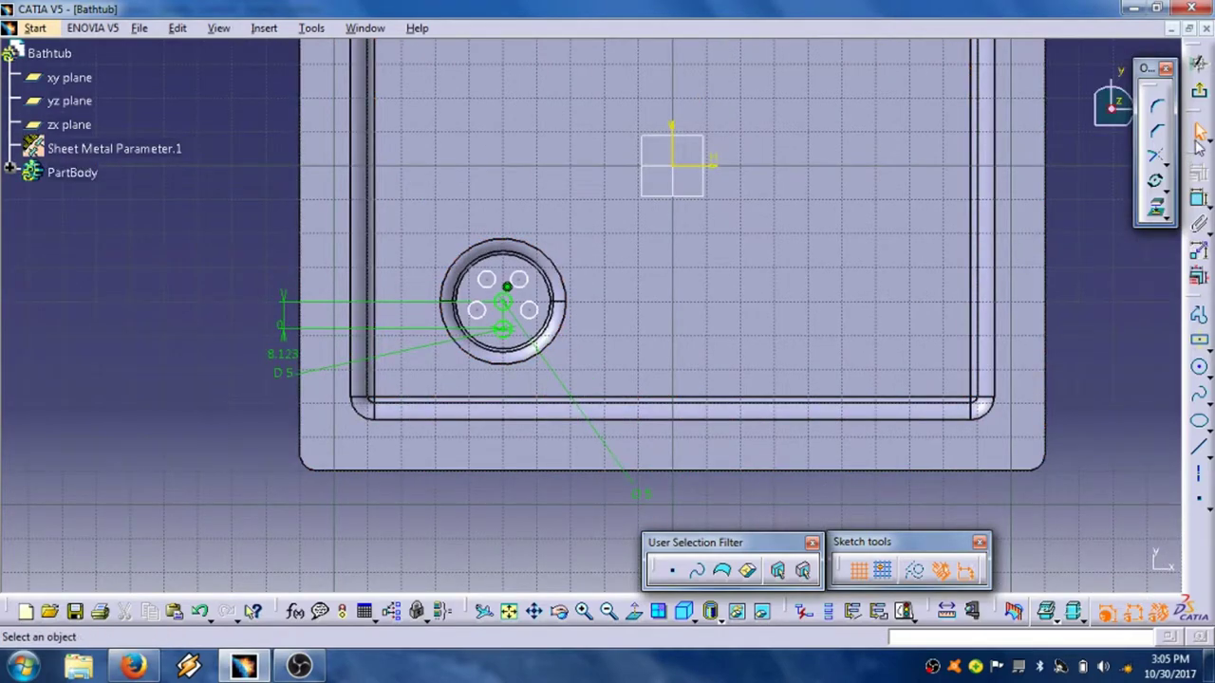
Exit the sketch and cut its circles through the drain floor with a Sheetmetal standard cutout limited Up to next.
click(1199, 91)
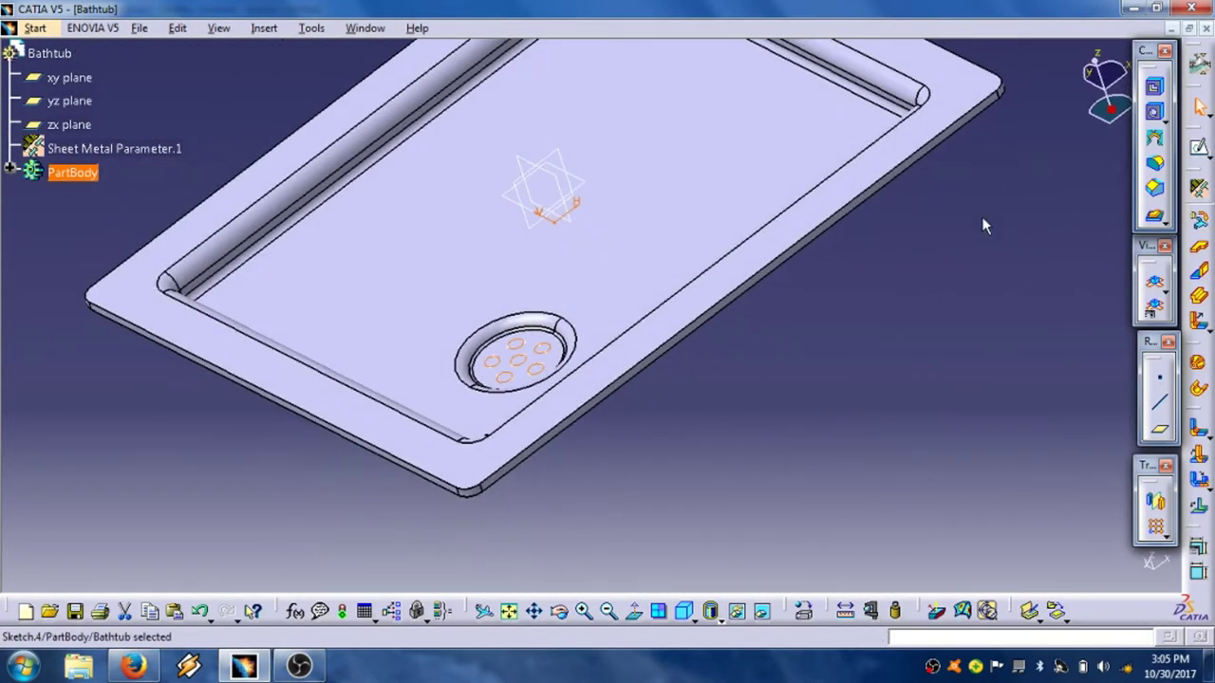
click(1156, 89)
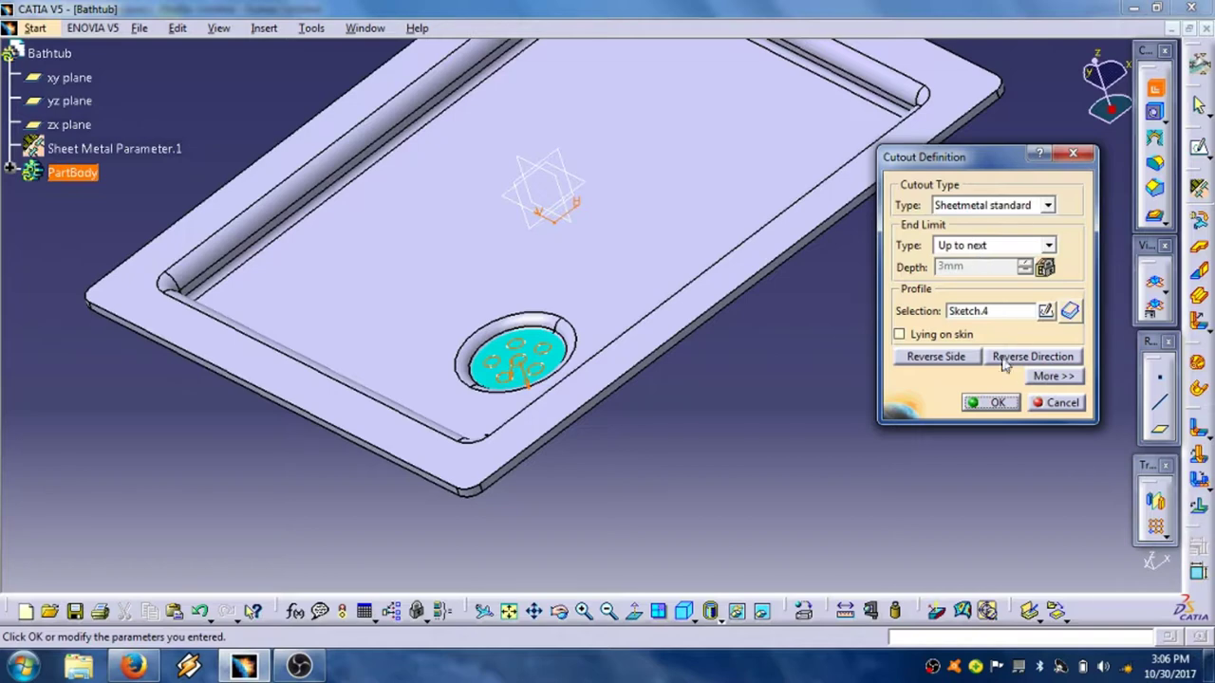
click(992, 403)
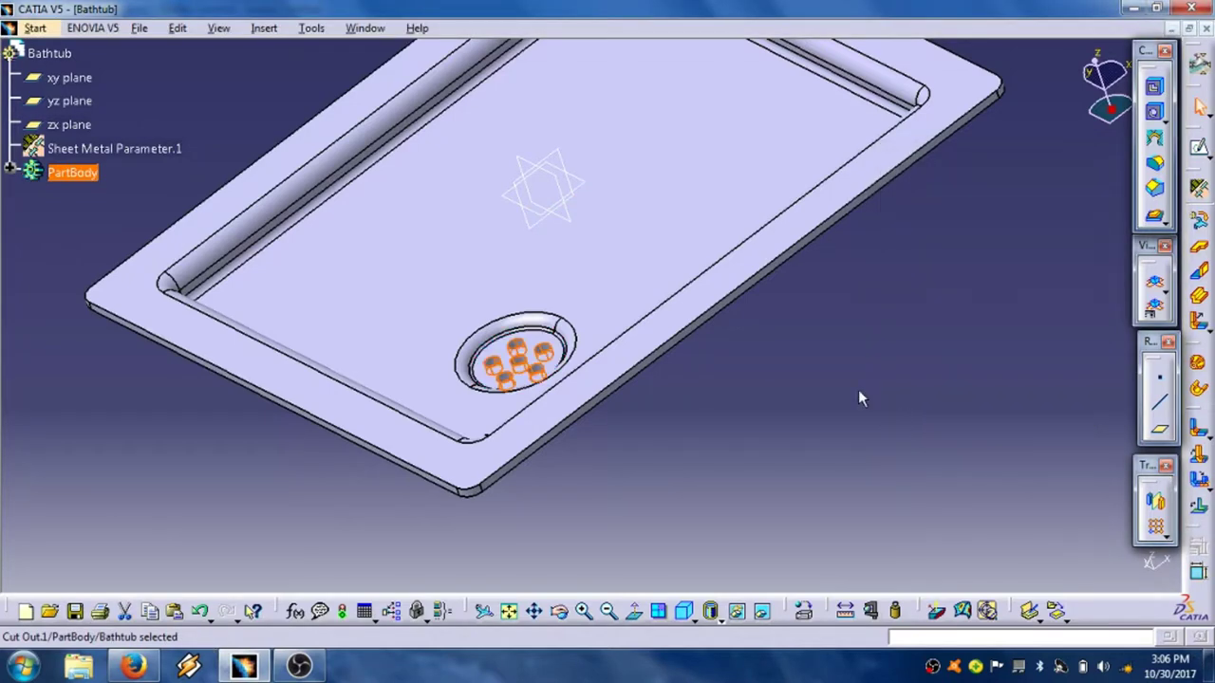
Start a new sketch on the flat floor of the rectangular recess.
middle_drag(713, 155, 684, 319)
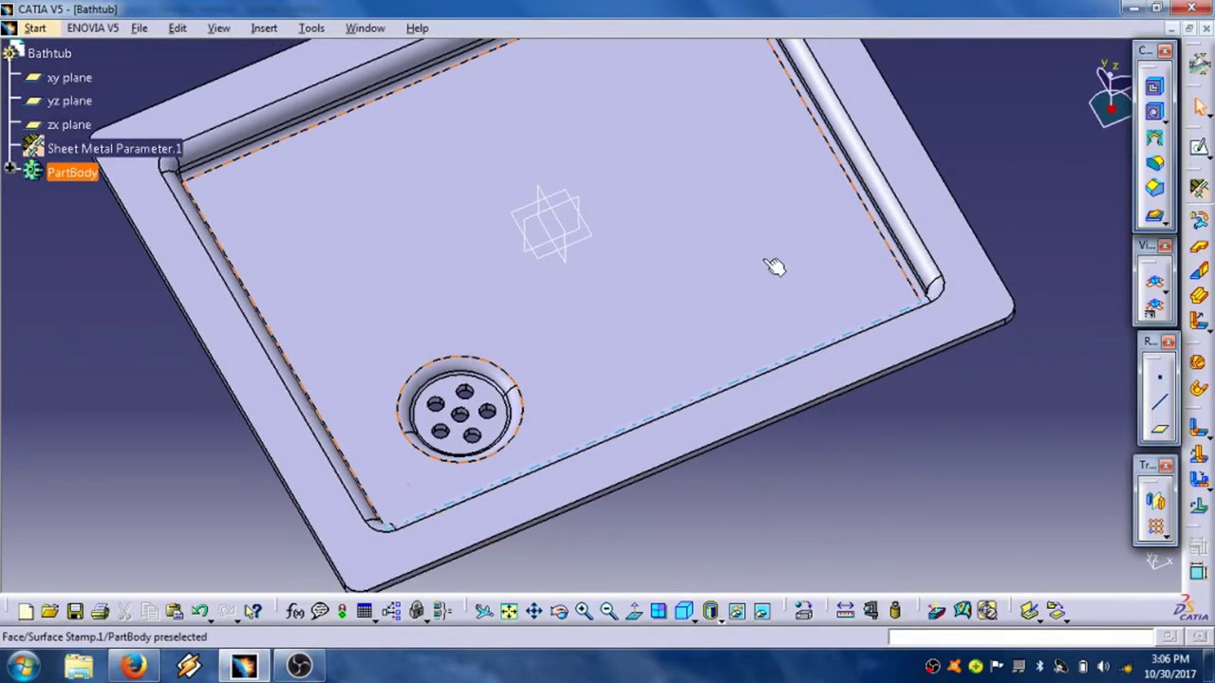
middle_drag(774, 267, 849, 274)
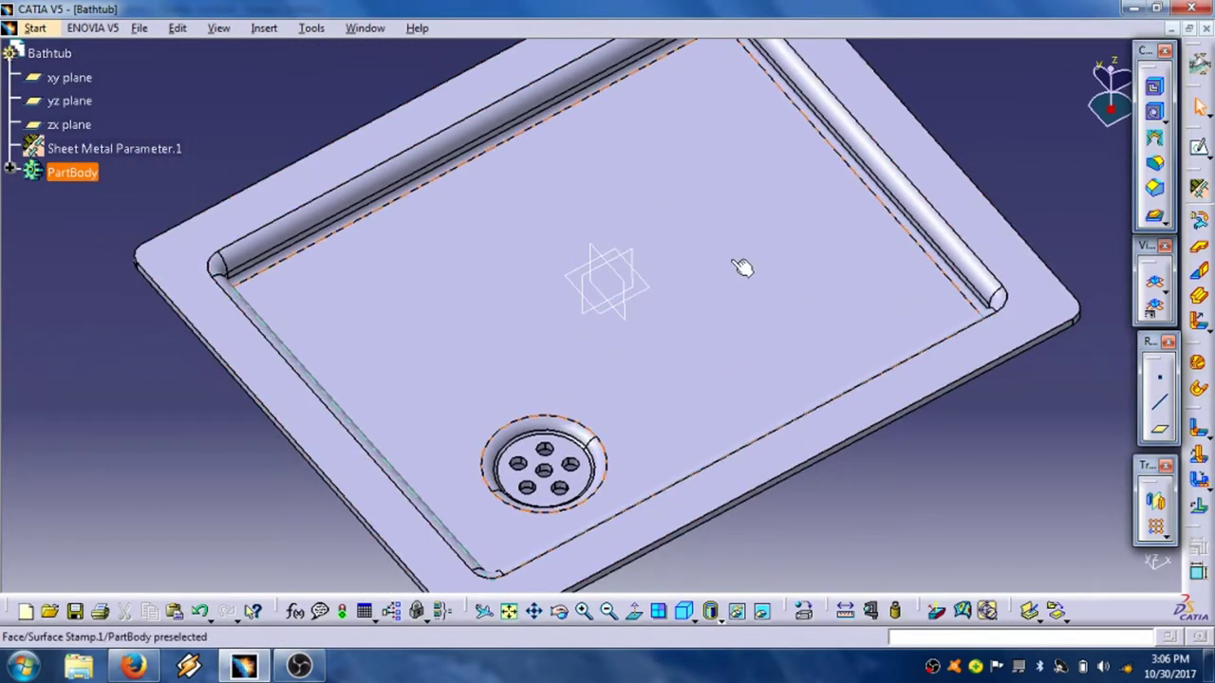
click(689, 184)
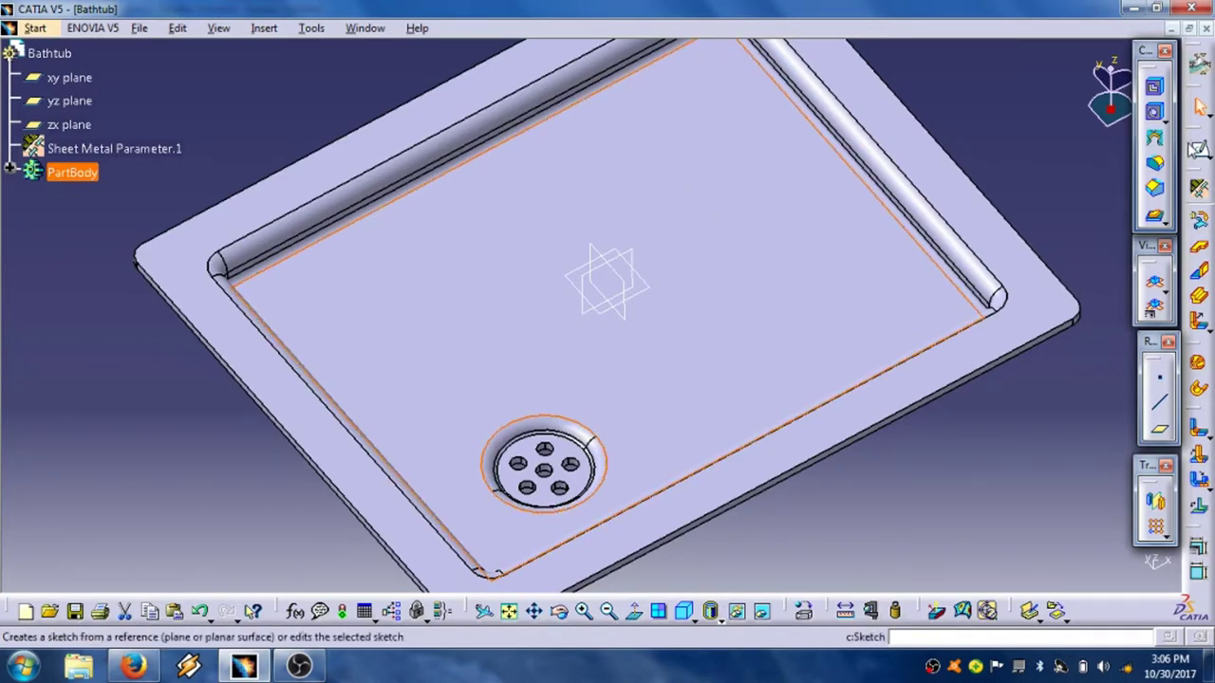
click(1198, 150)
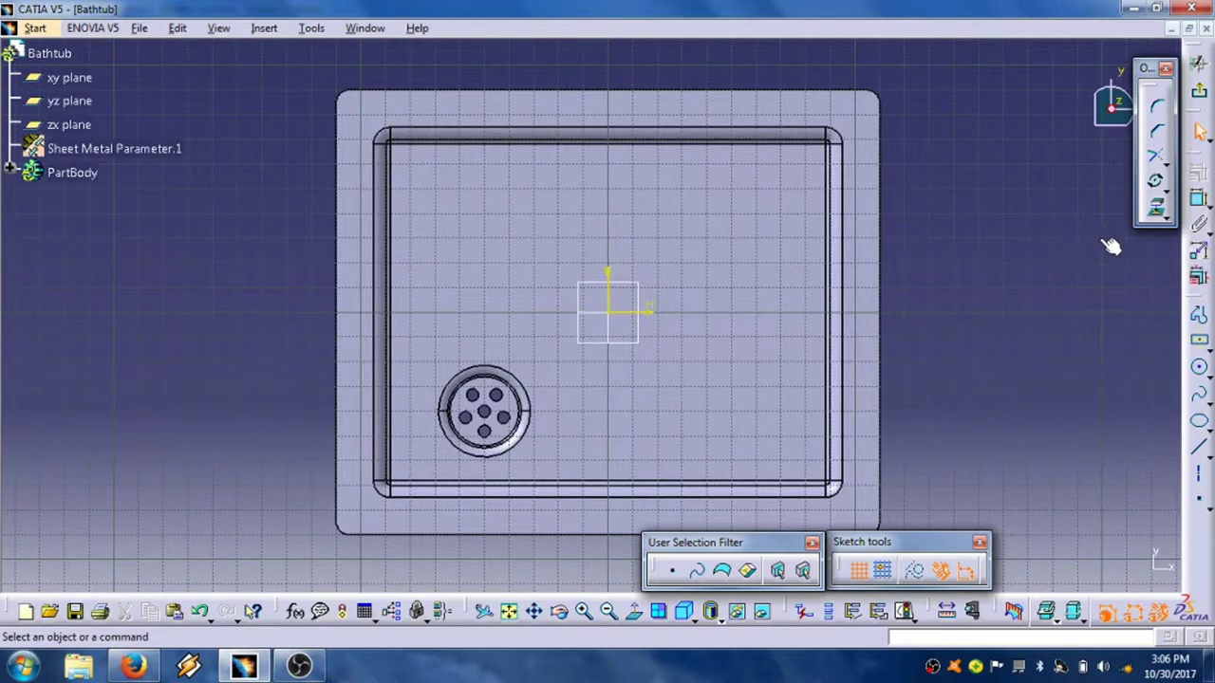
Sketch a horizontal elongated hole near the recess's upper edge, about 139 mm between centres with a radius of about 5.8 mm.
click(1209, 376)
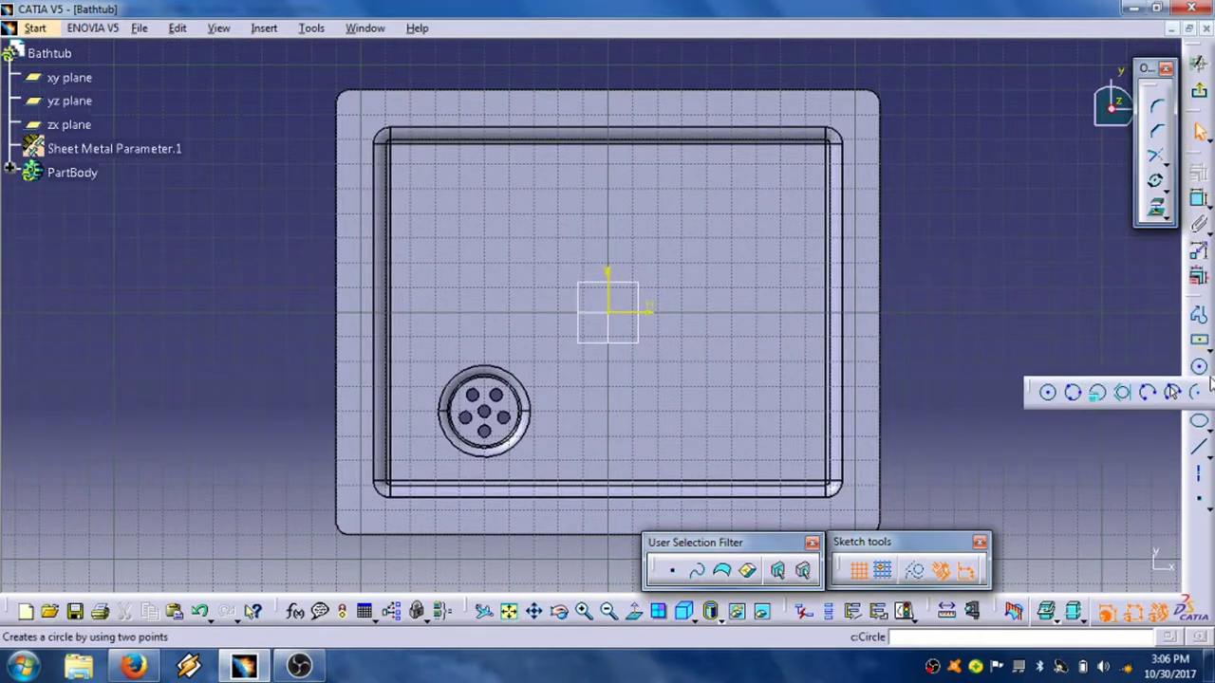
click(1205, 343)
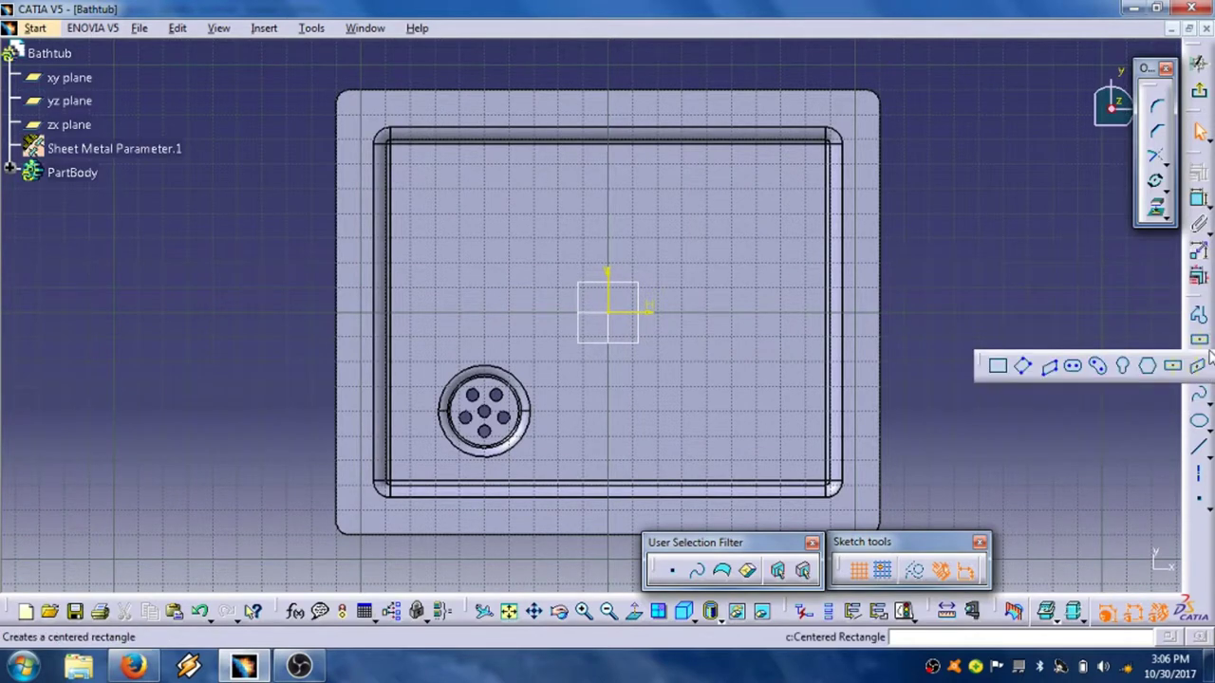
click(1097, 366)
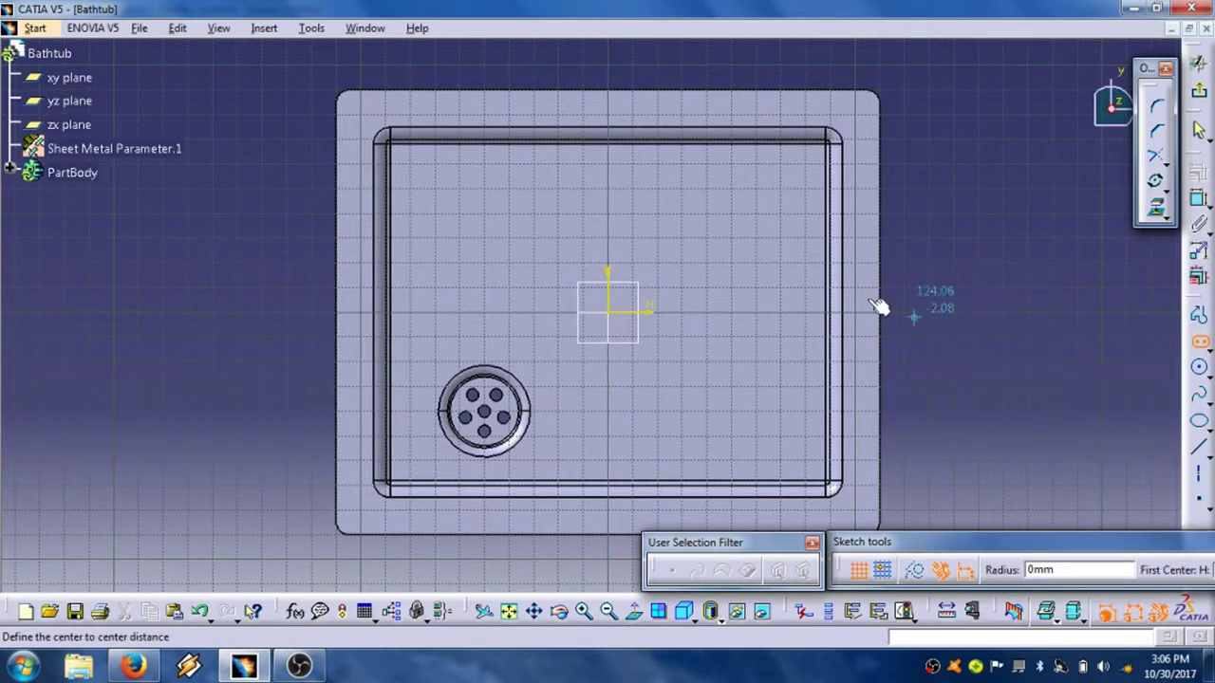
click(442, 175)
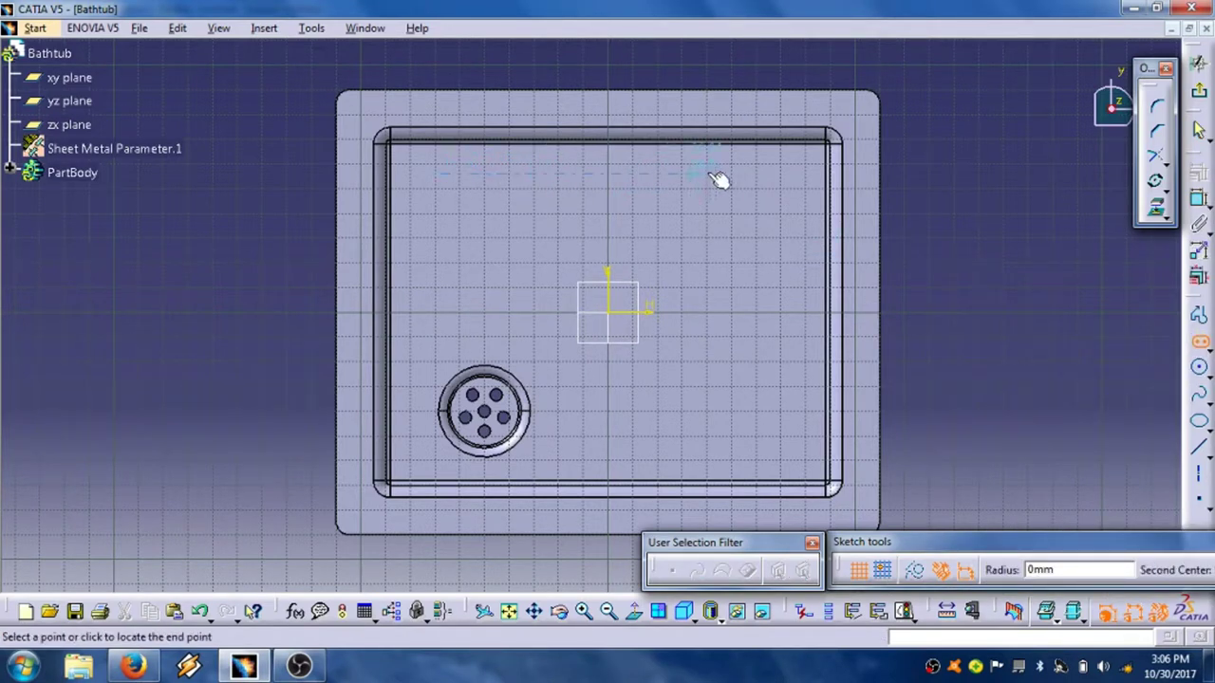
click(788, 175)
click(795, 186)
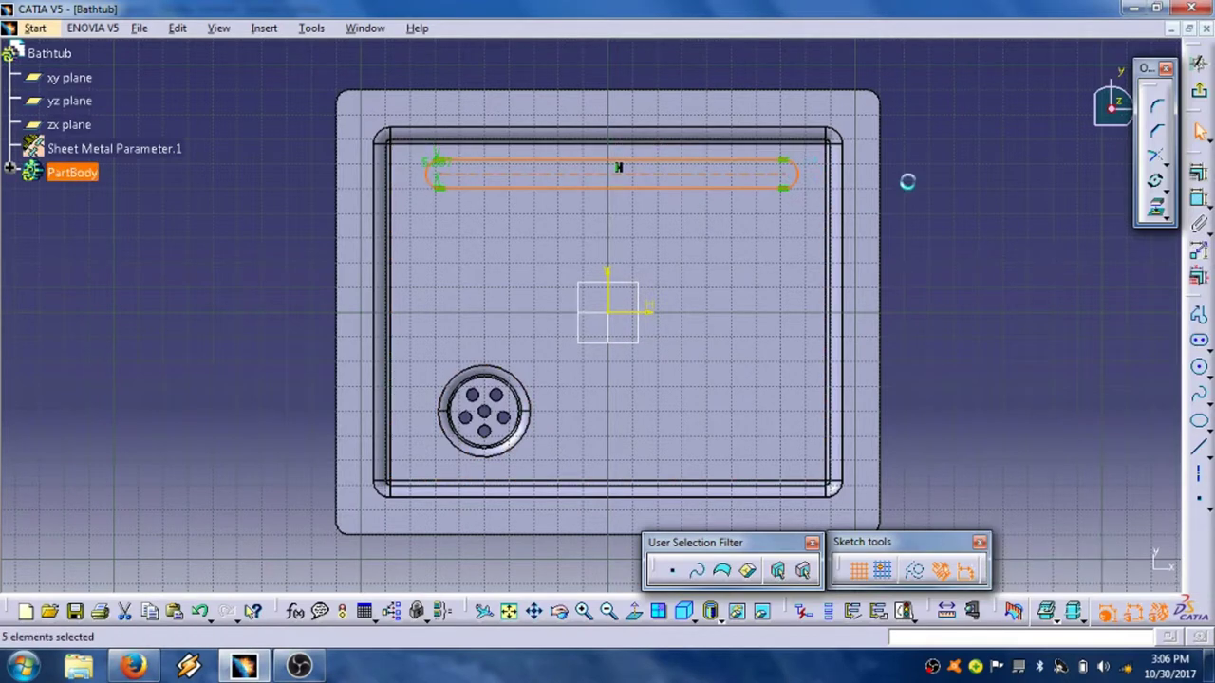
Set the elongated hole's end radius to 3 mm.
click(422, 157)
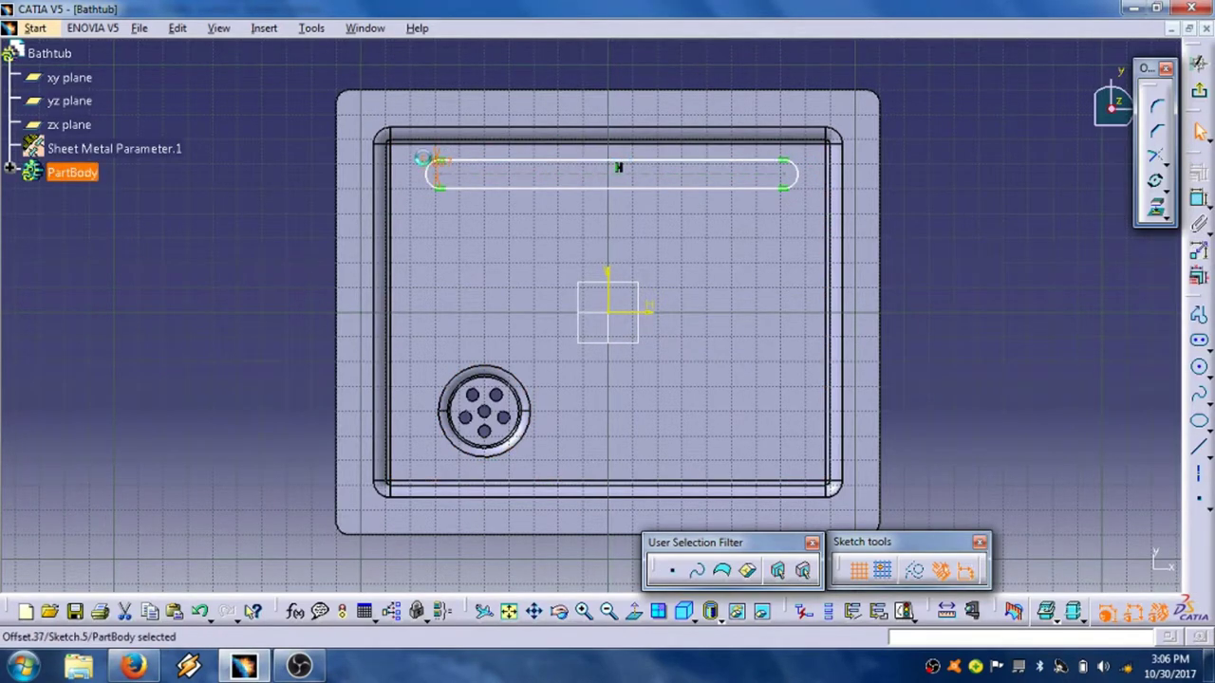
double_click(428, 64)
drag(508, 88, 860, 235)
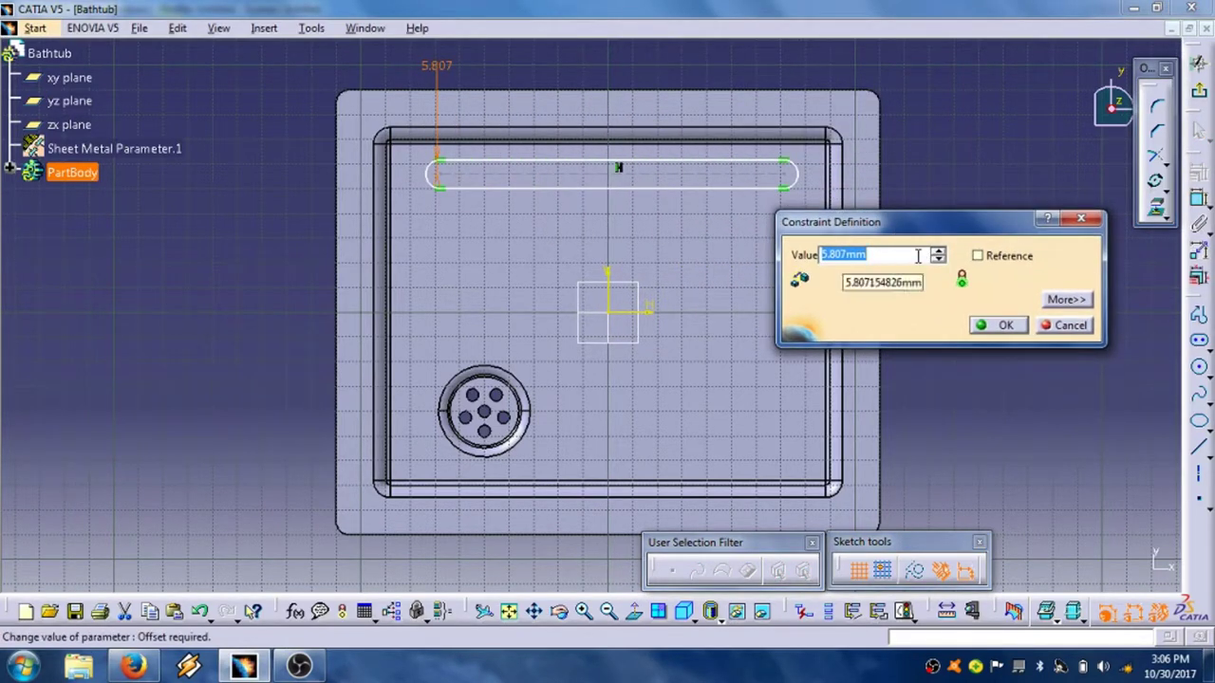
text(3)
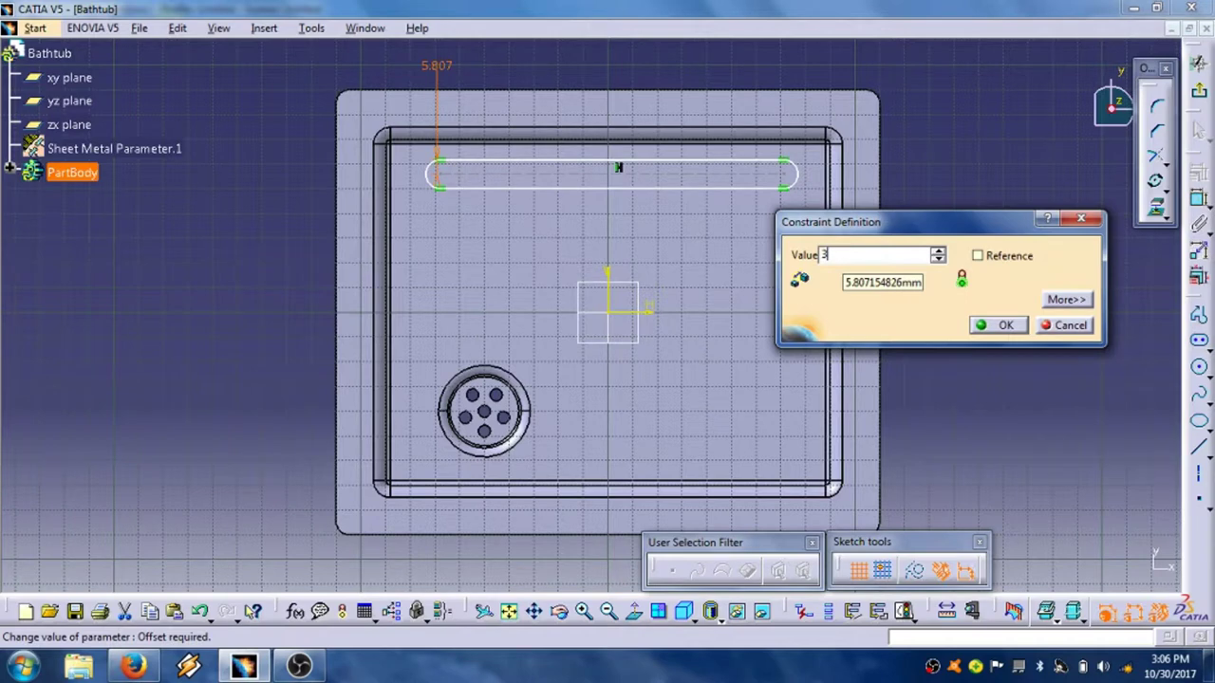
click(997, 327)
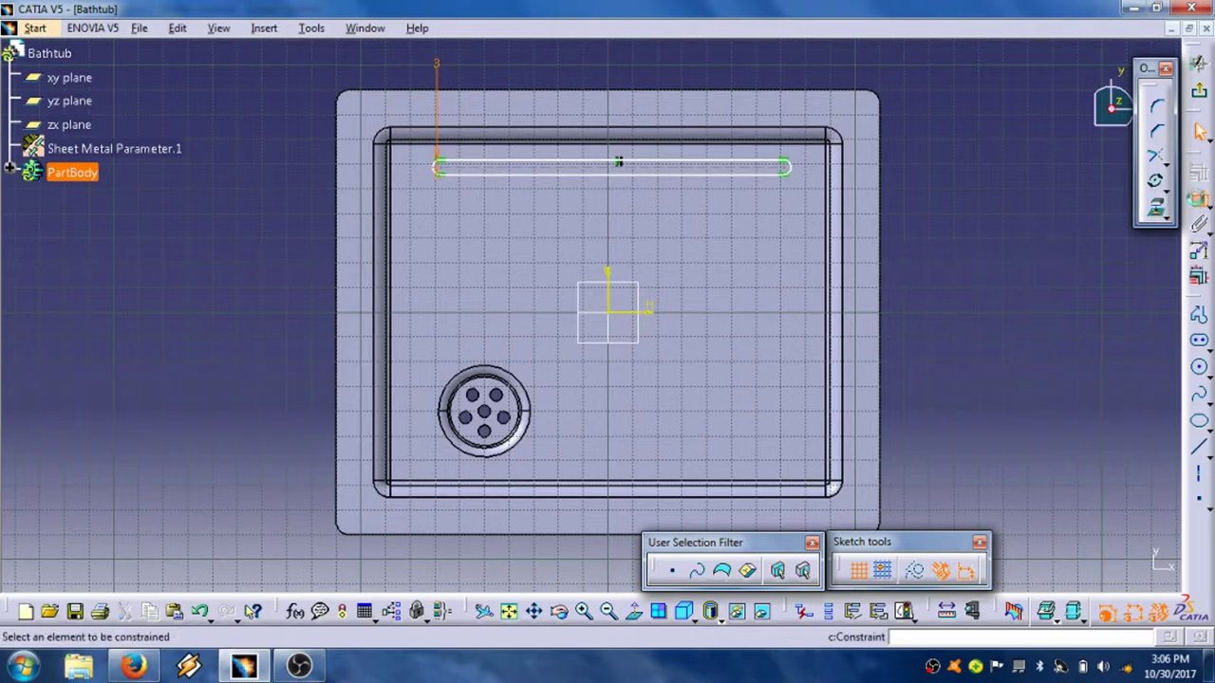
Dimension the elongated hole's centreline length and set it to 140 mm.
click(1198, 199)
click(754, 176)
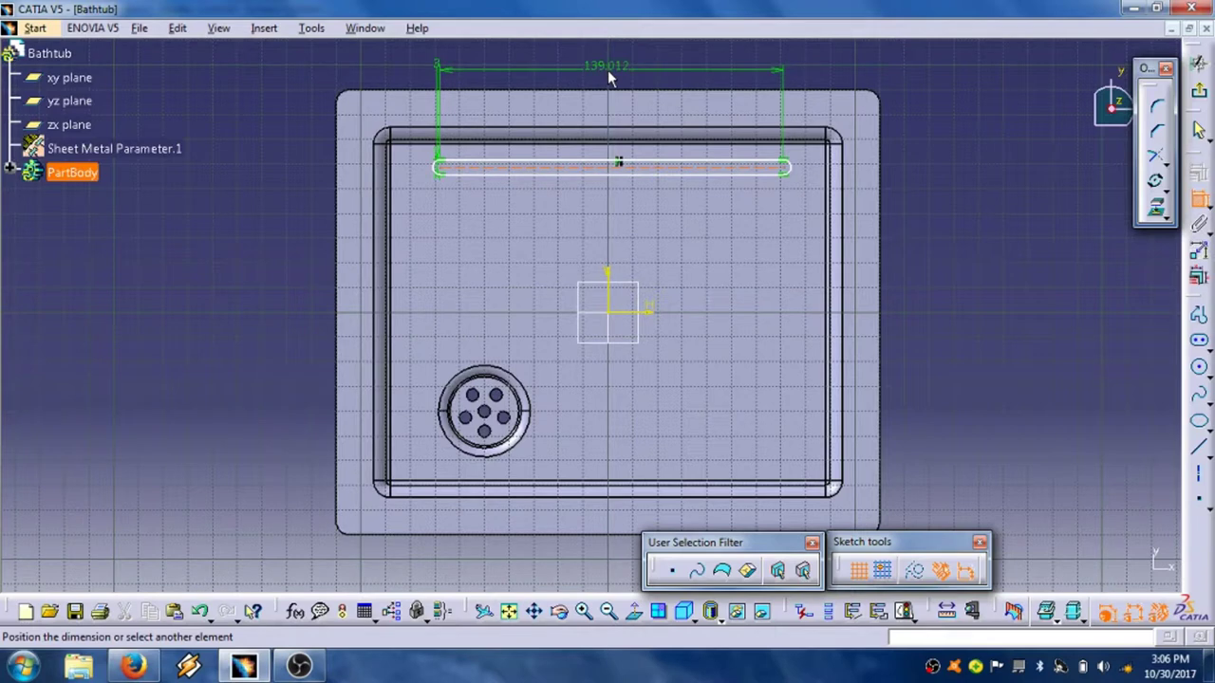
click(609, 78)
double_click(612, 65)
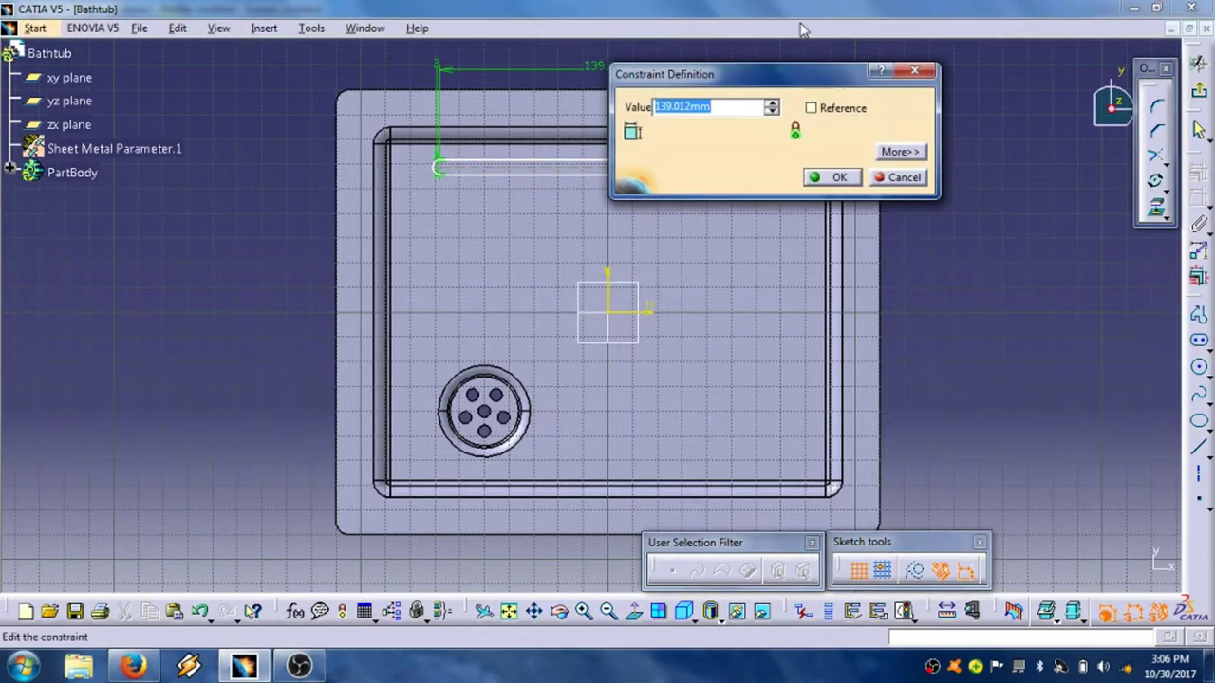
text(140)
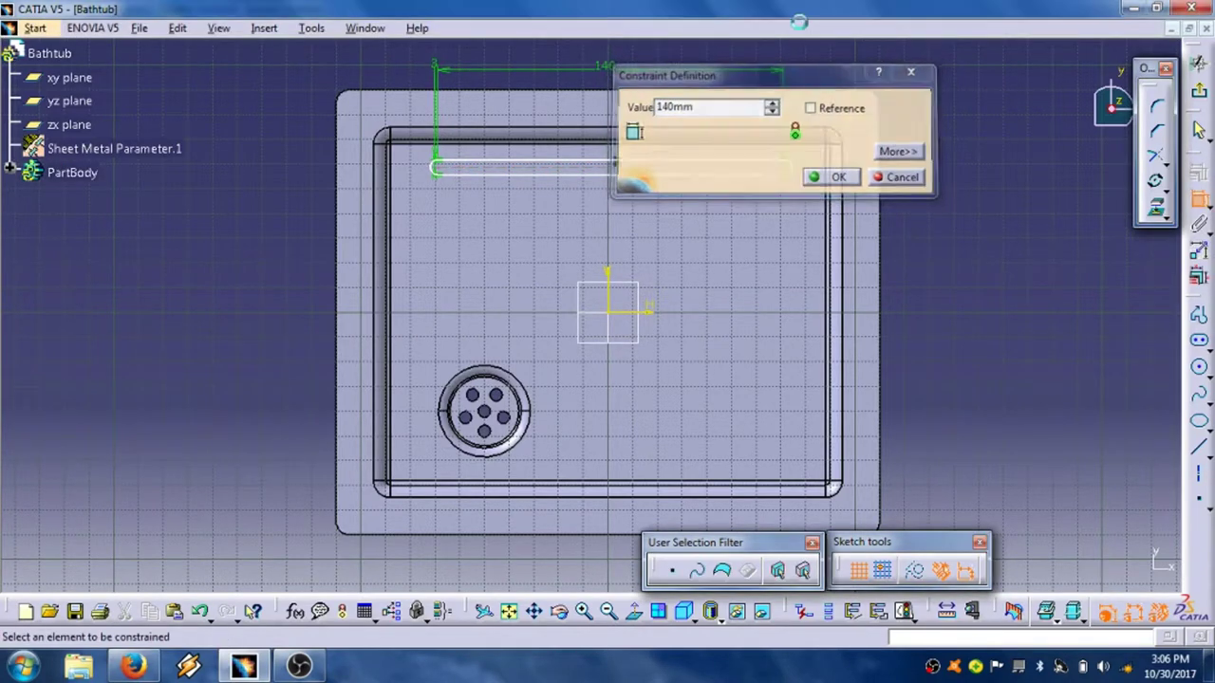
key(Return)
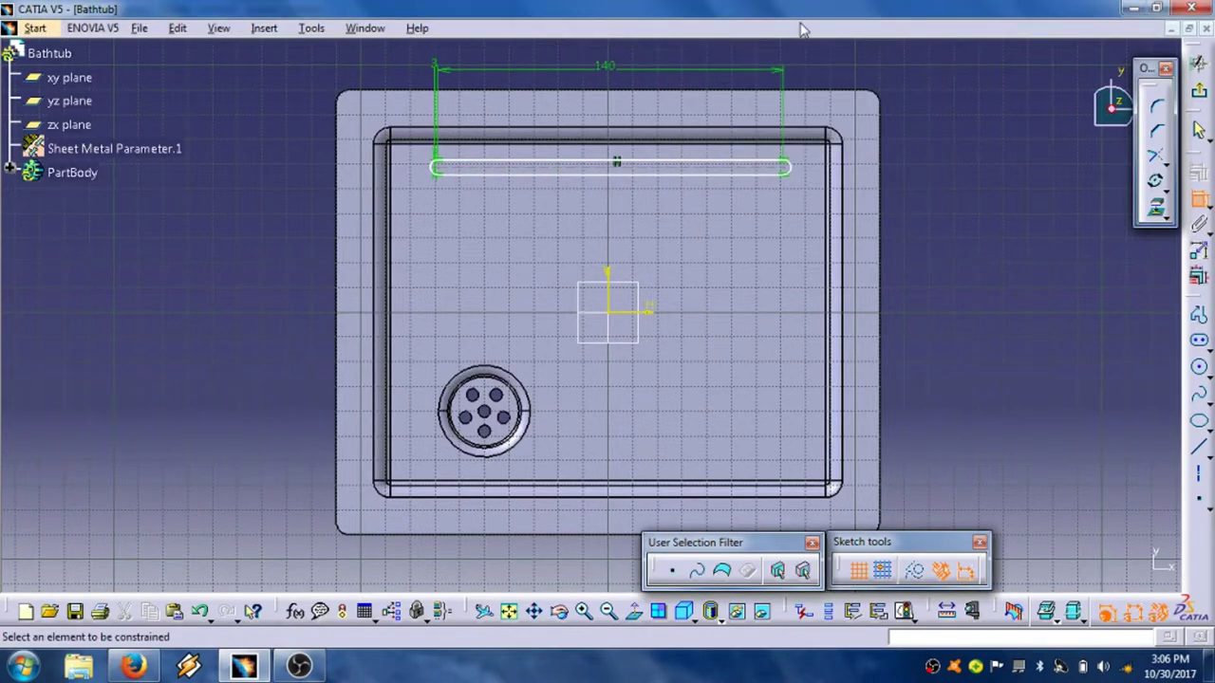
Set the elongated hole's centreline length to 150 mm.
double_click(612, 74)
text(150)
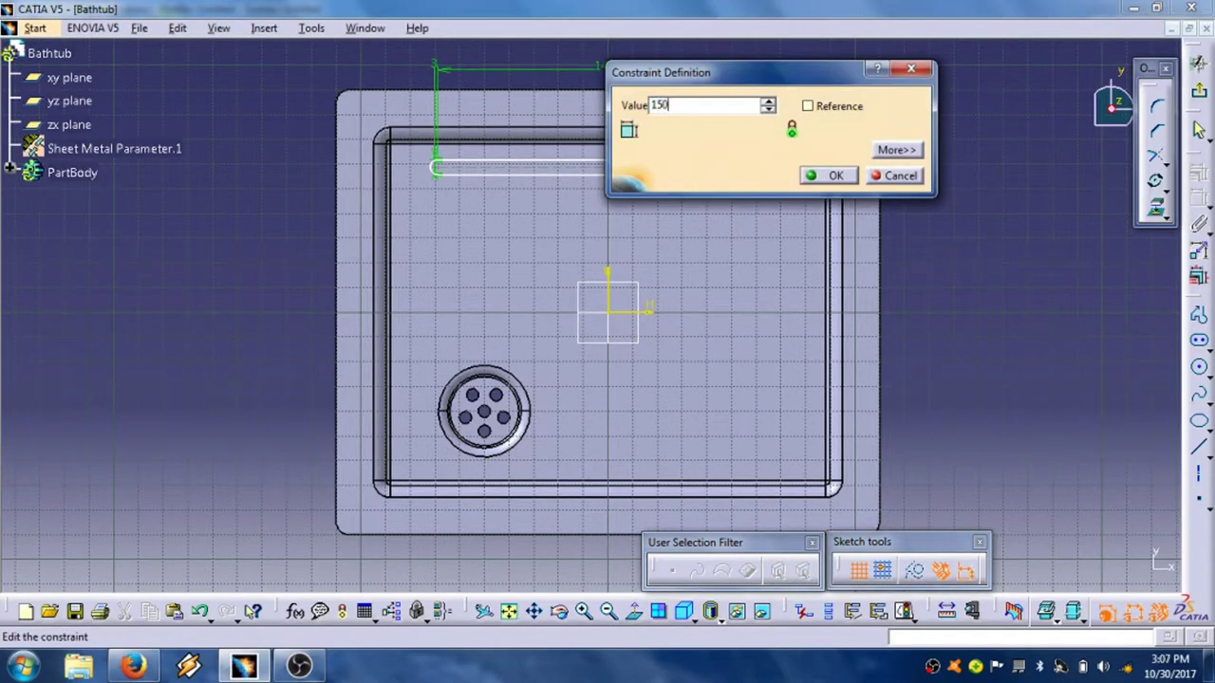
key(Return)
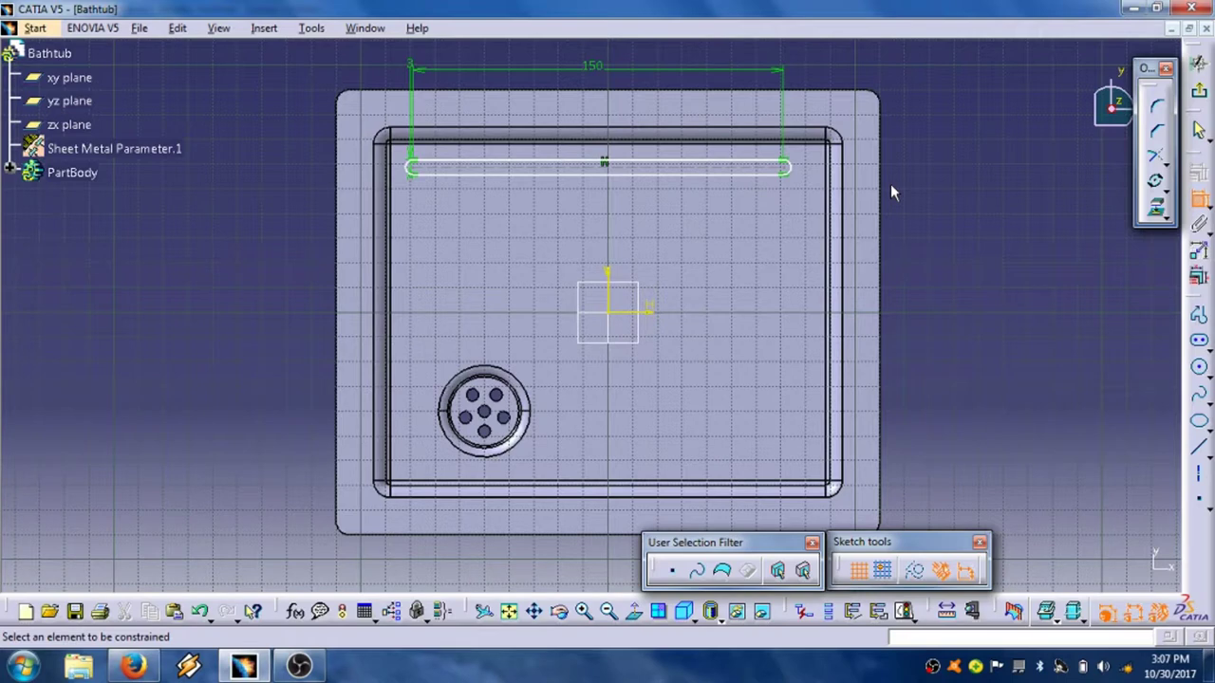
Measure the recess floor's width between its two side edges with a temporary dimension.
click(826, 196)
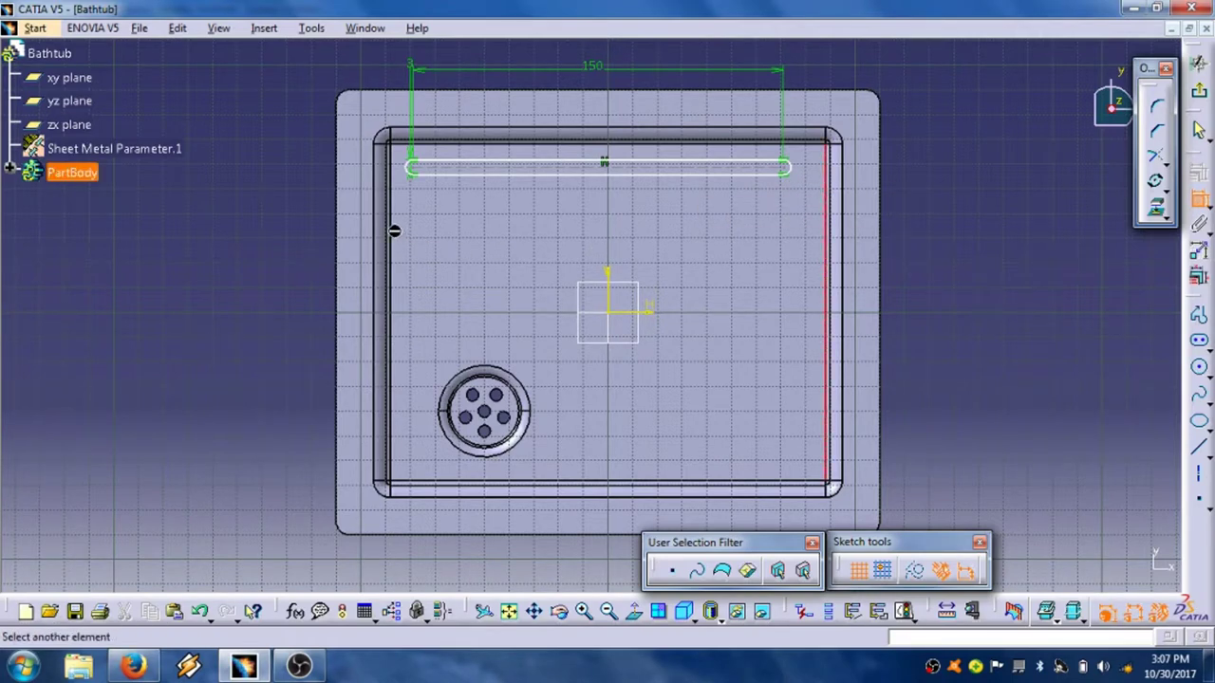
click(397, 237)
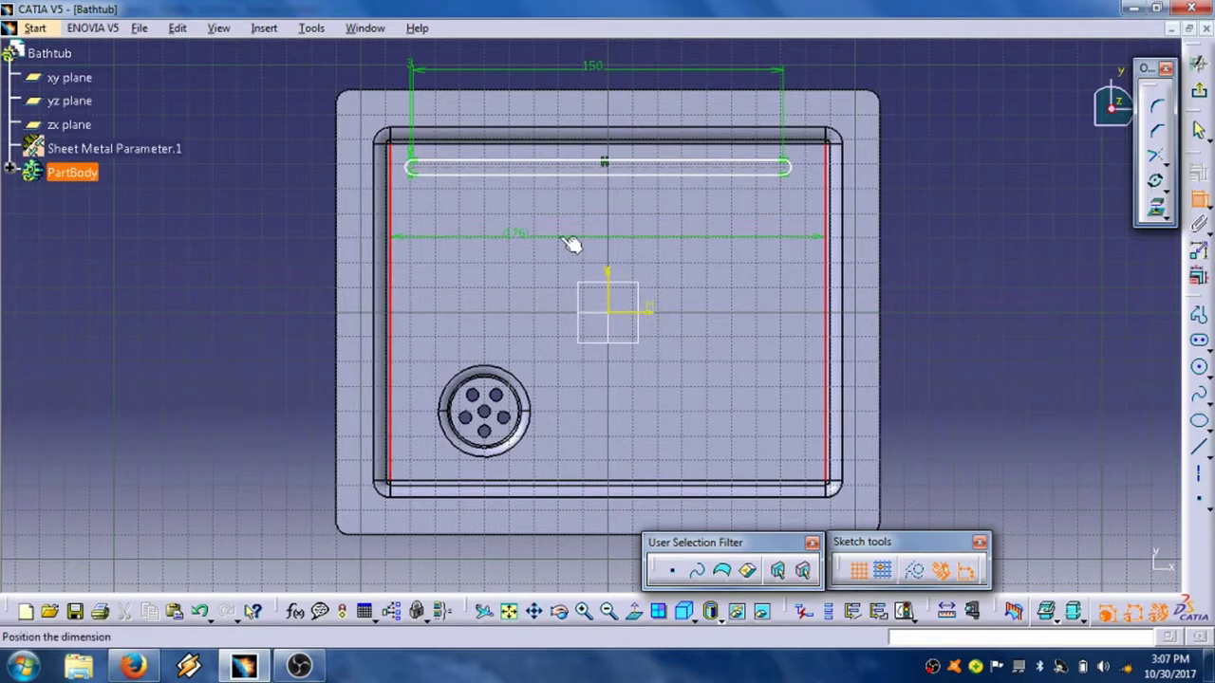
click(961, 227)
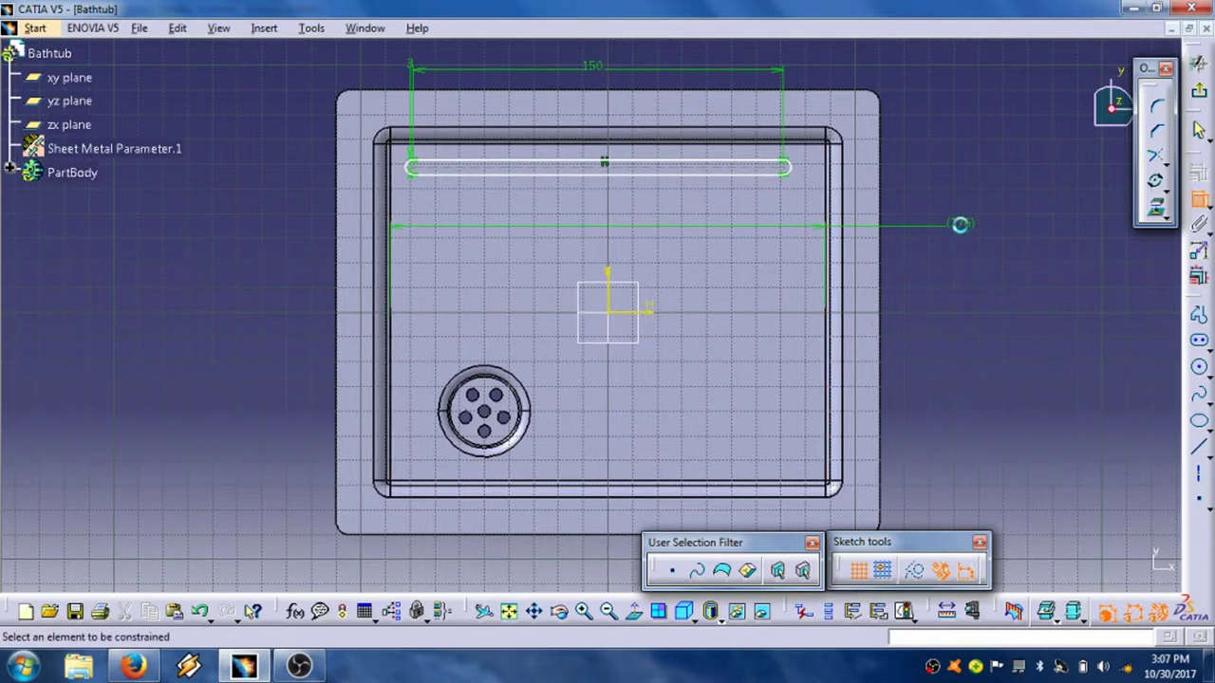
right_click(964, 223)
click(1001, 486)
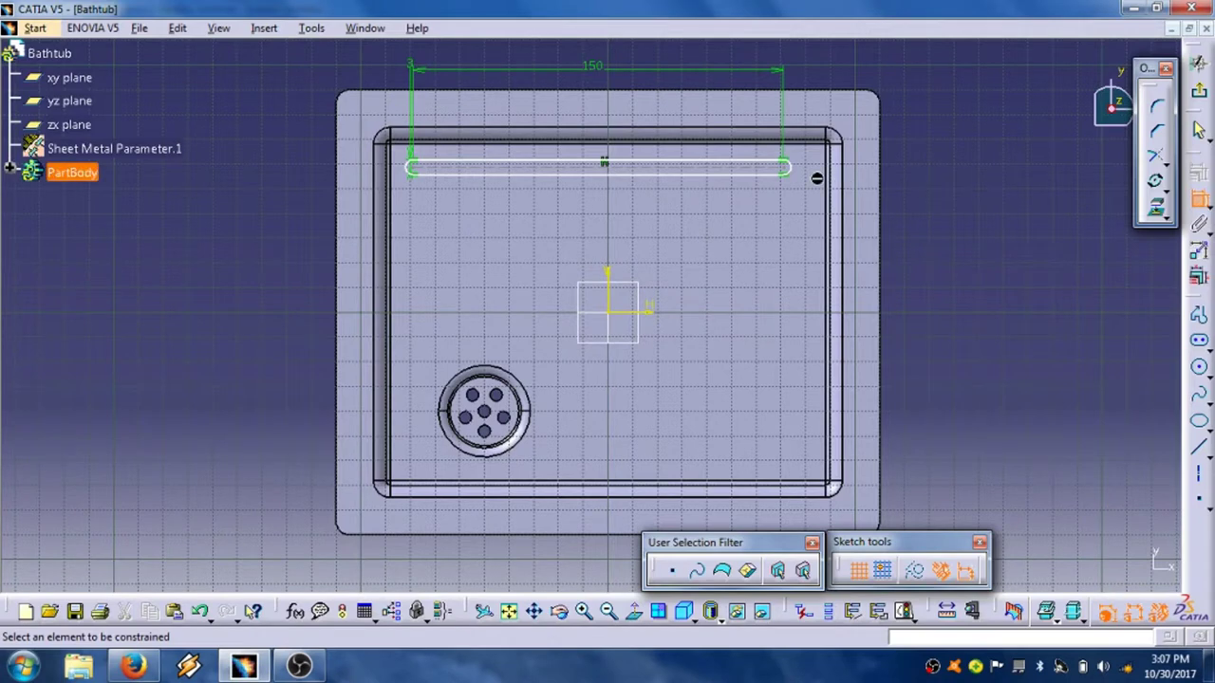
click(787, 169)
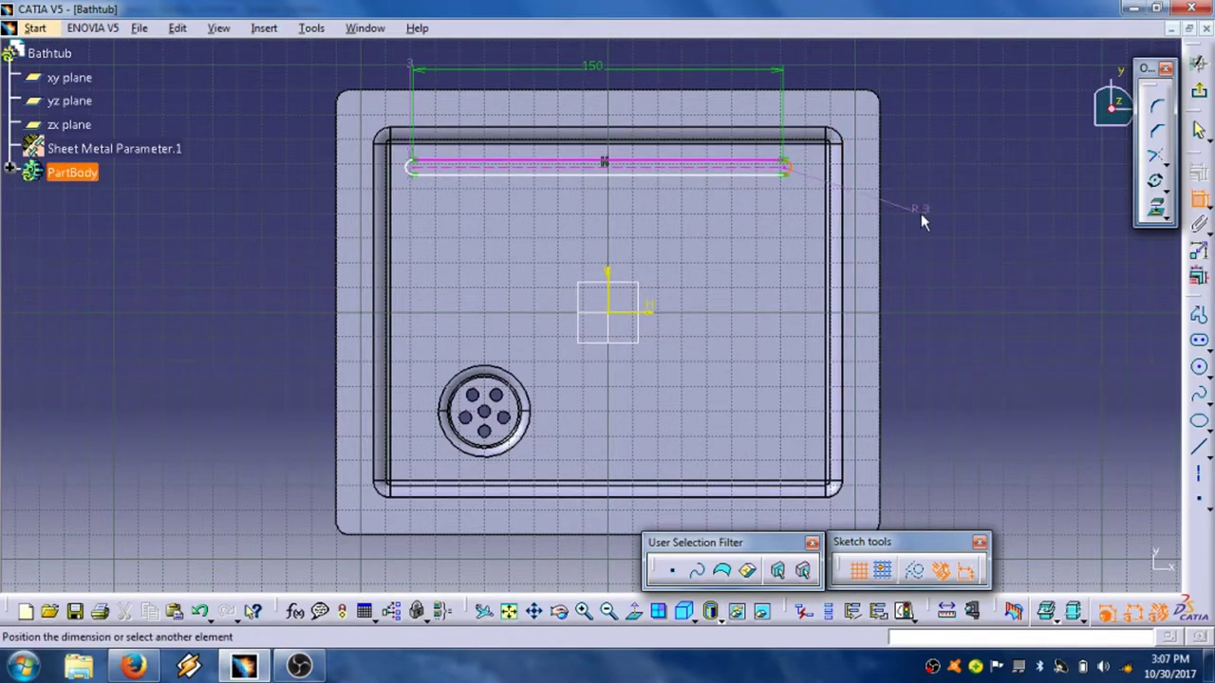
click(883, 173)
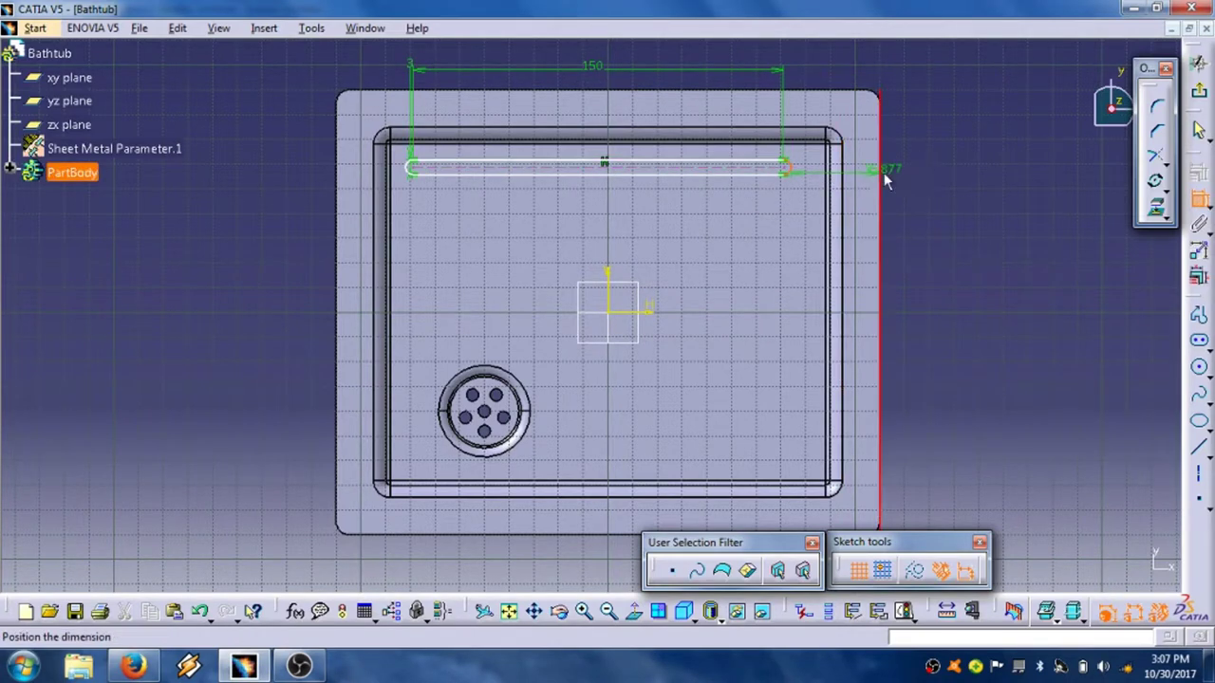
click(951, 215)
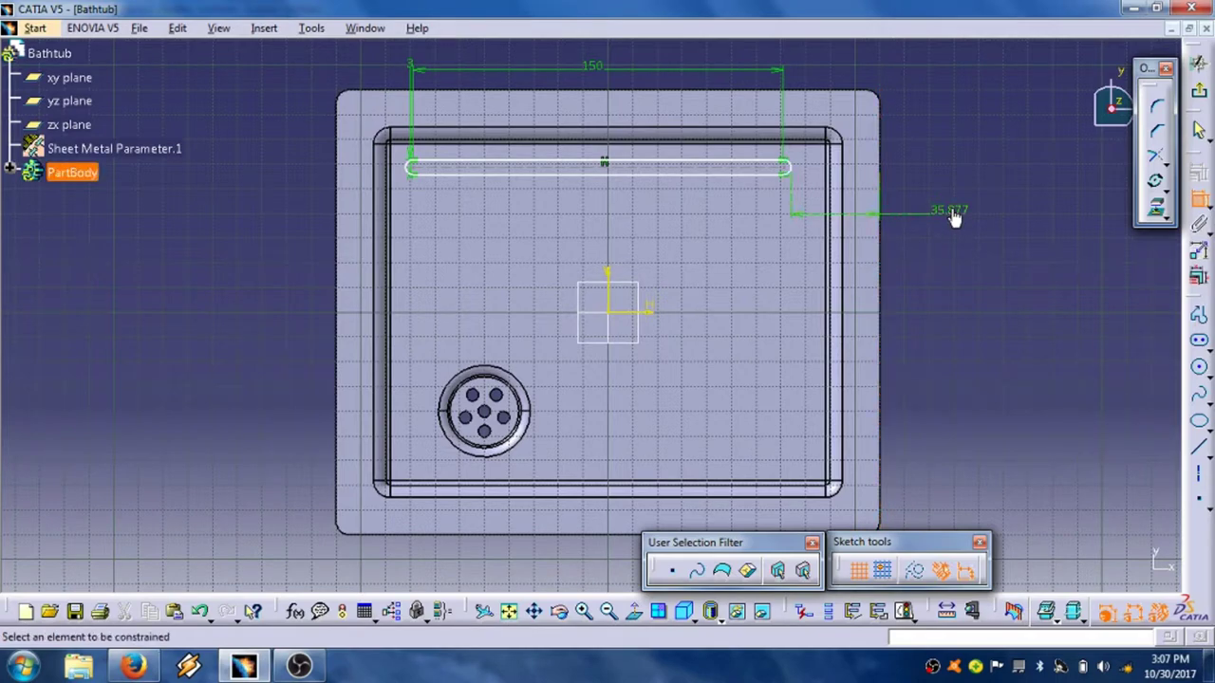
right_click(952, 210)
click(997, 475)
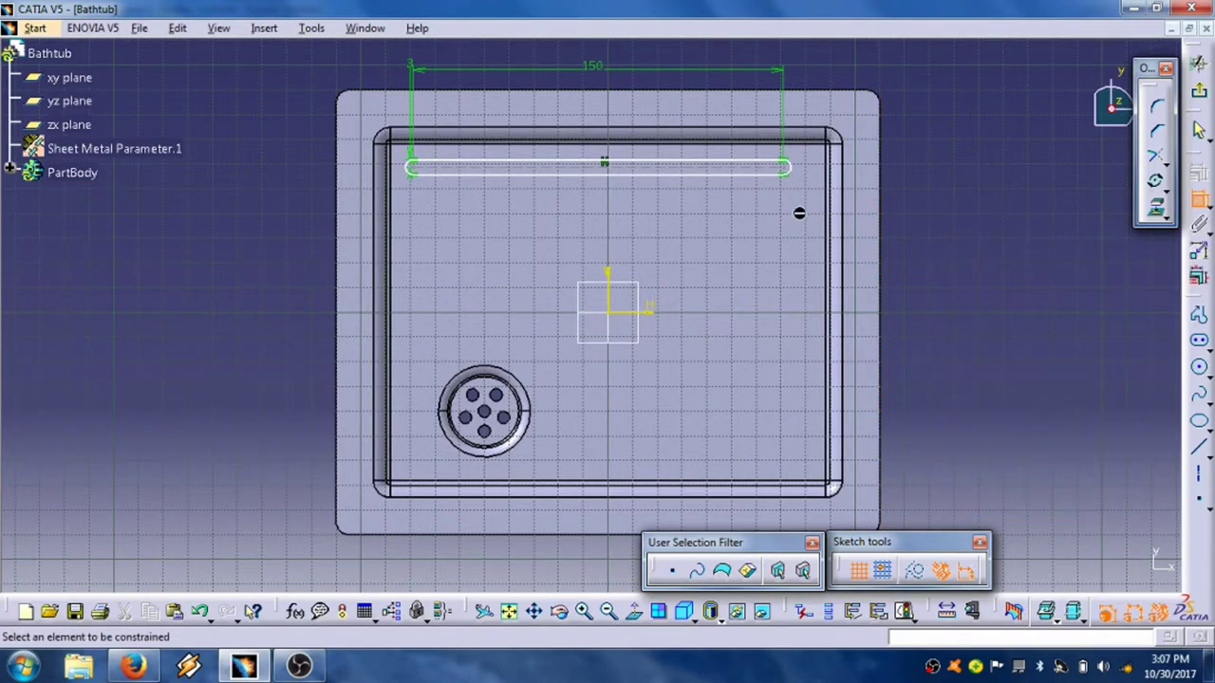
Dimension the elongated hole's right arc centre from the tray's right outer edge and set the distance to 26 mm.
mouse_move(830, 194)
middle_down()
mouse_move(826, 219)
mouse_move(722, 263)
mouse_move(816, 133)
mouse_move(679, 218)
mouse_move(450, 307)
middle_up()
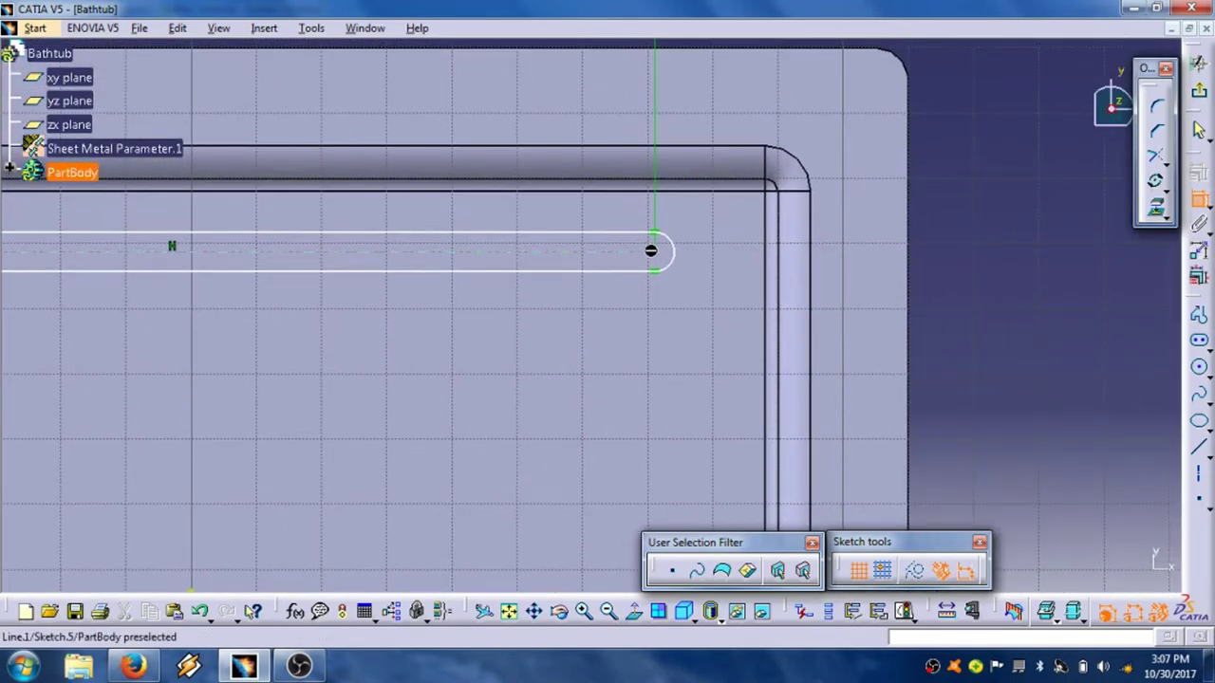
click(654, 253)
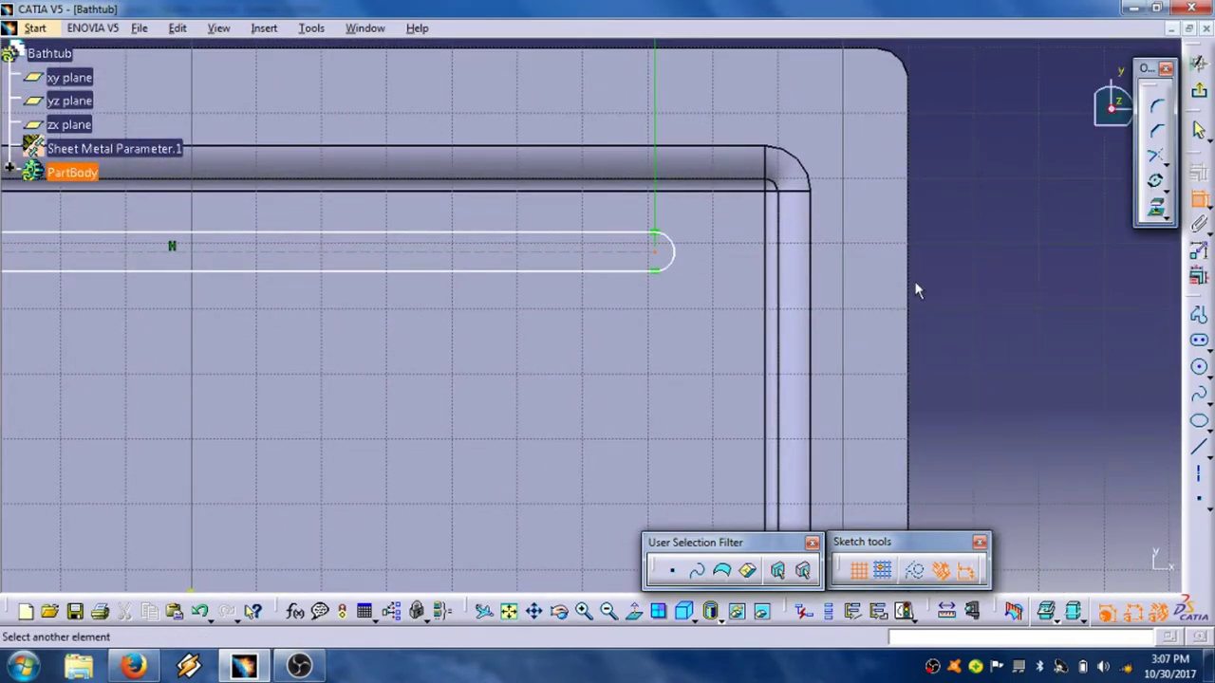
click(909, 283)
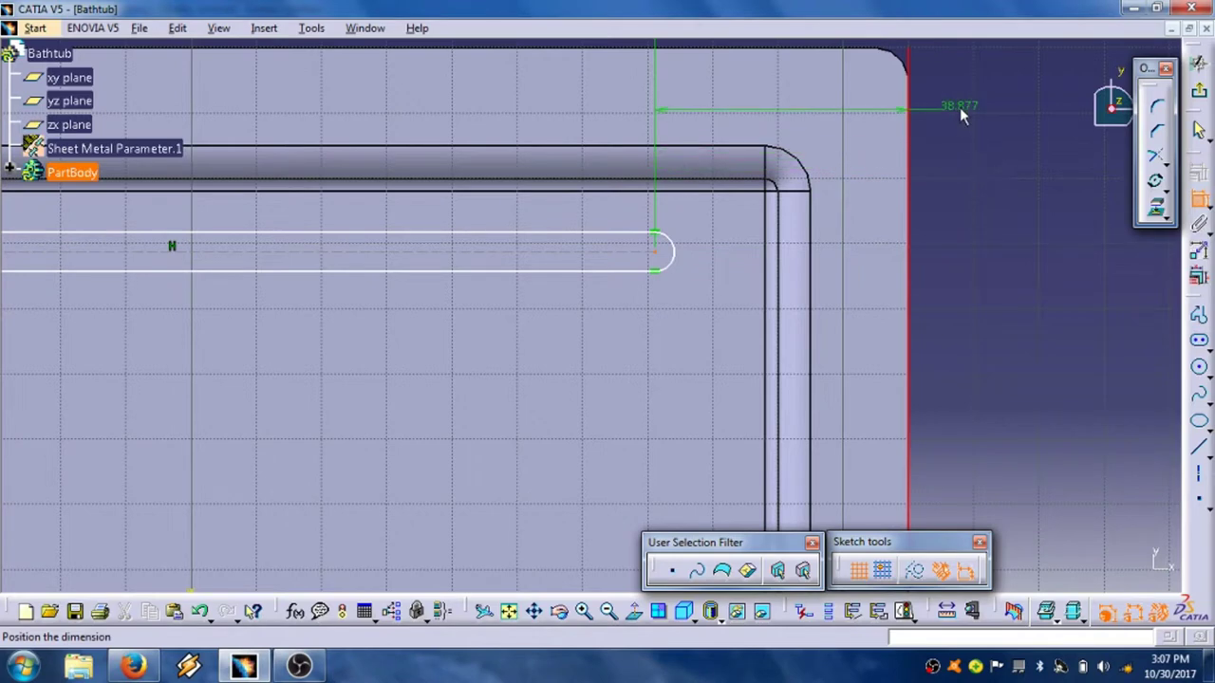
click(952, 96)
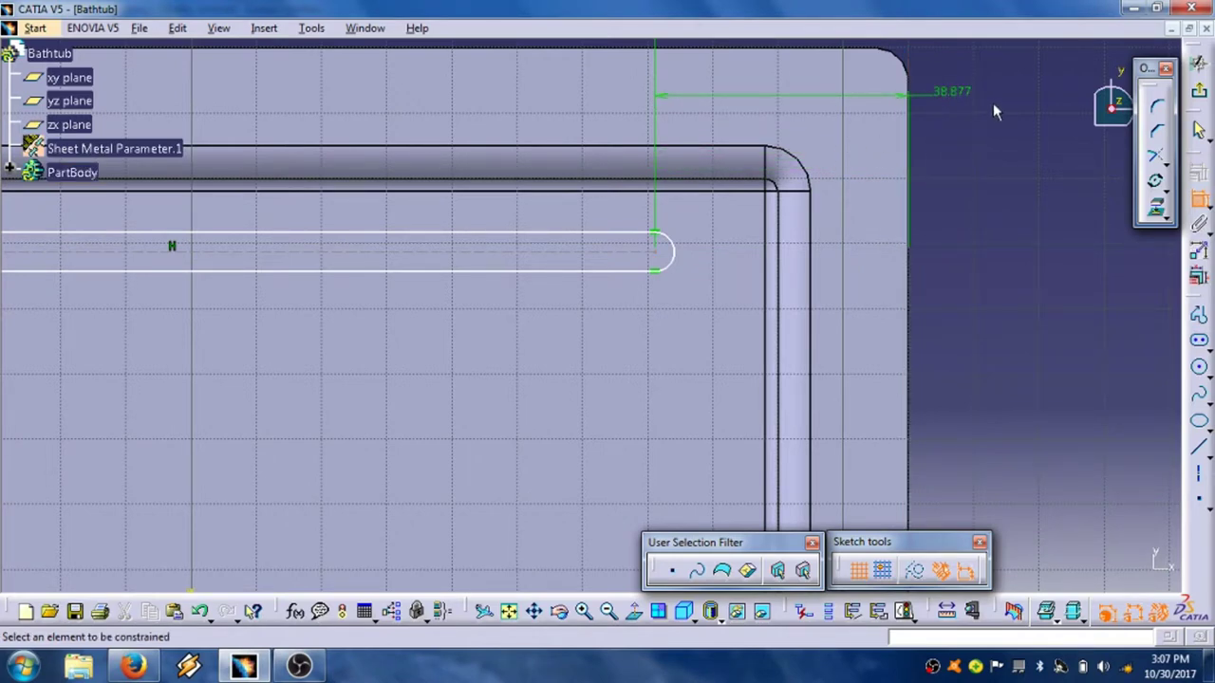
mouse_move(995, 112)
middle_down()
mouse_move(863, 257)
mouse_move(932, 253)
middle_up()
double_click(859, 209)
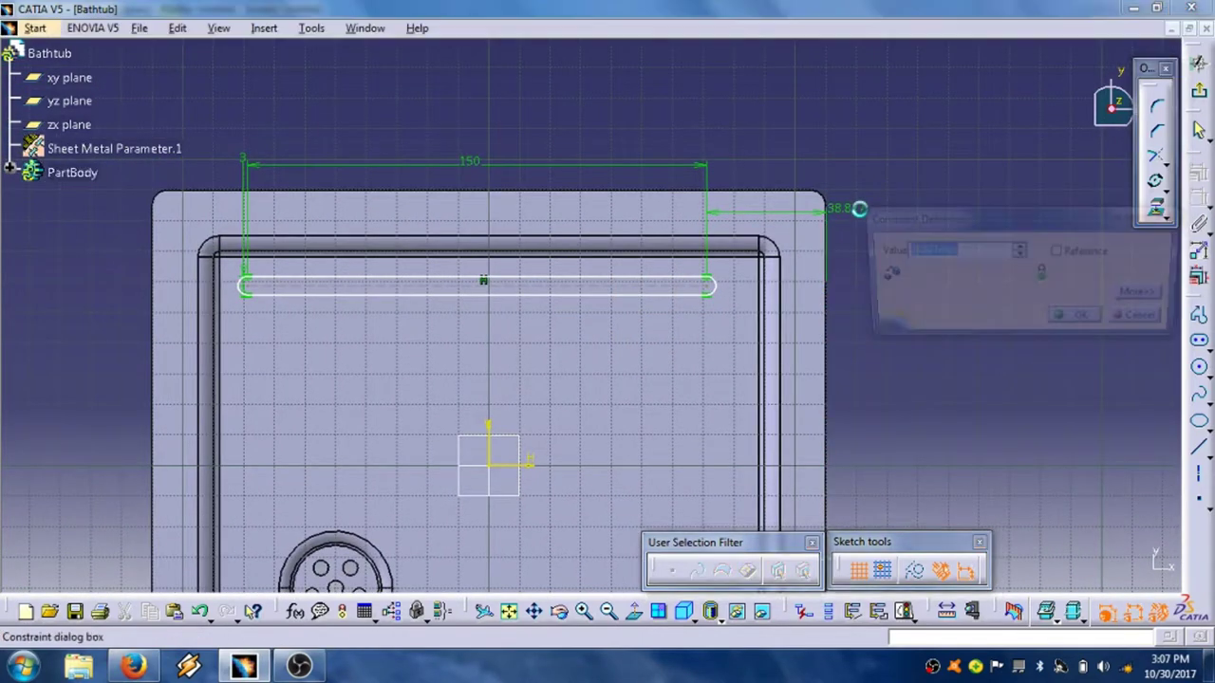
text(26)
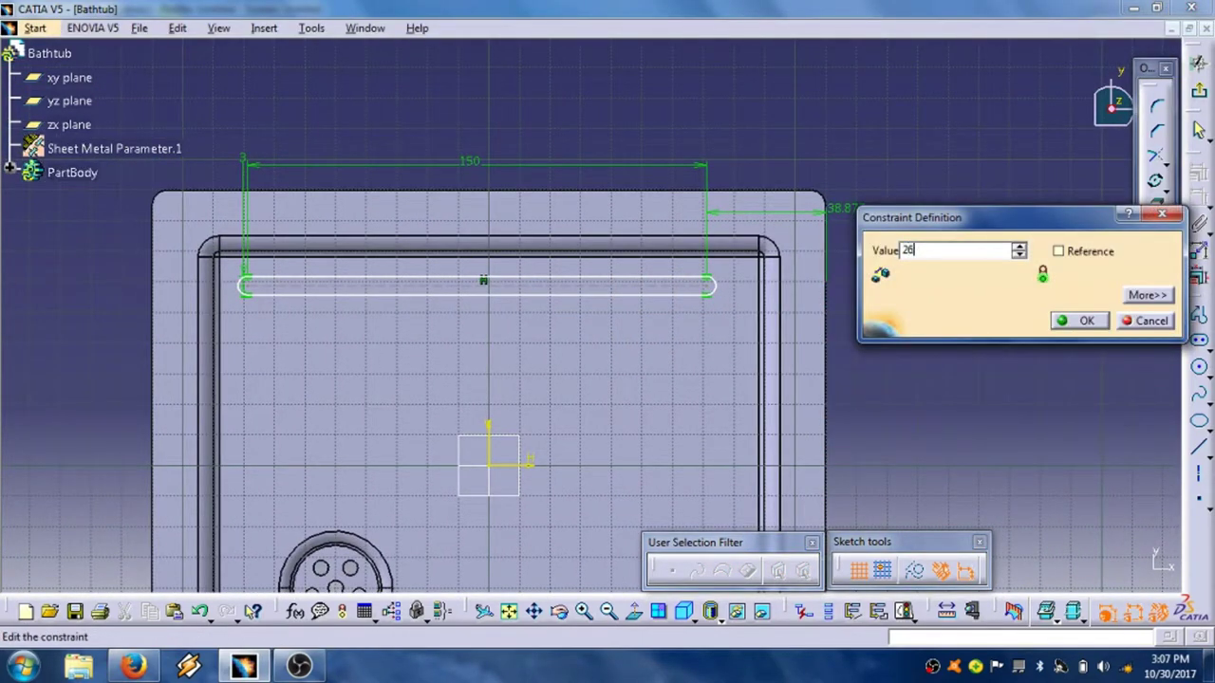
key(Return)
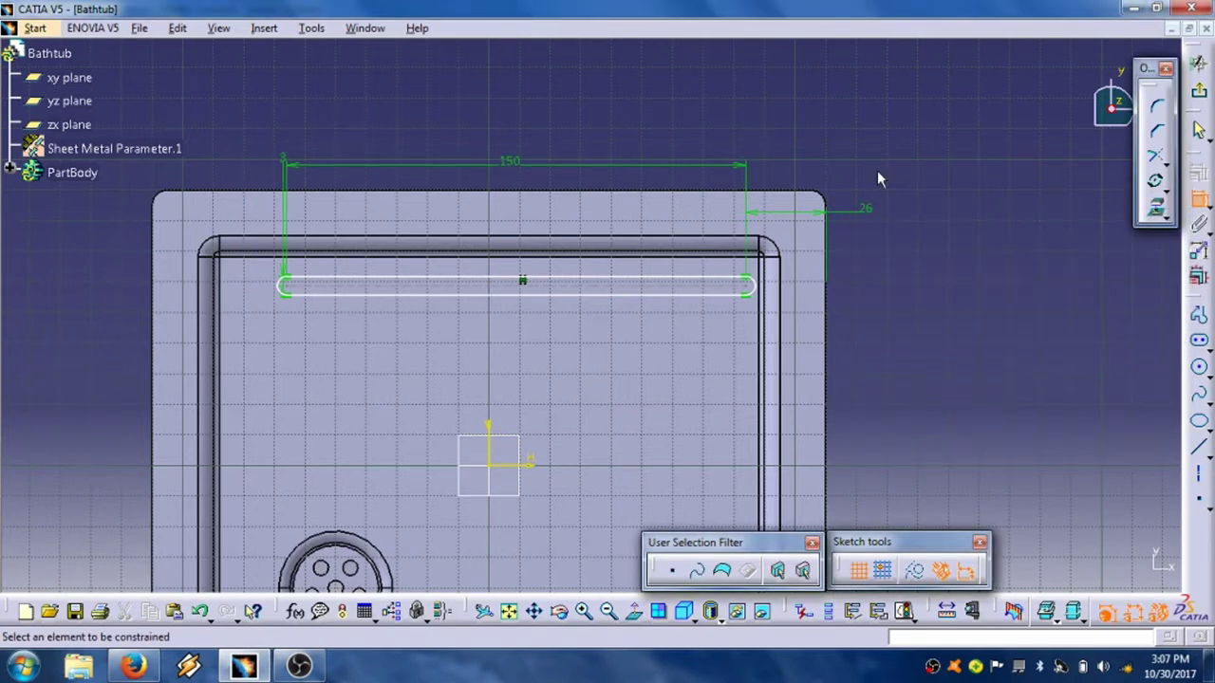
Change the distance between the elongated hole's right arc centre and the tray's outer edge to 35 mm.
double_click(865, 214)
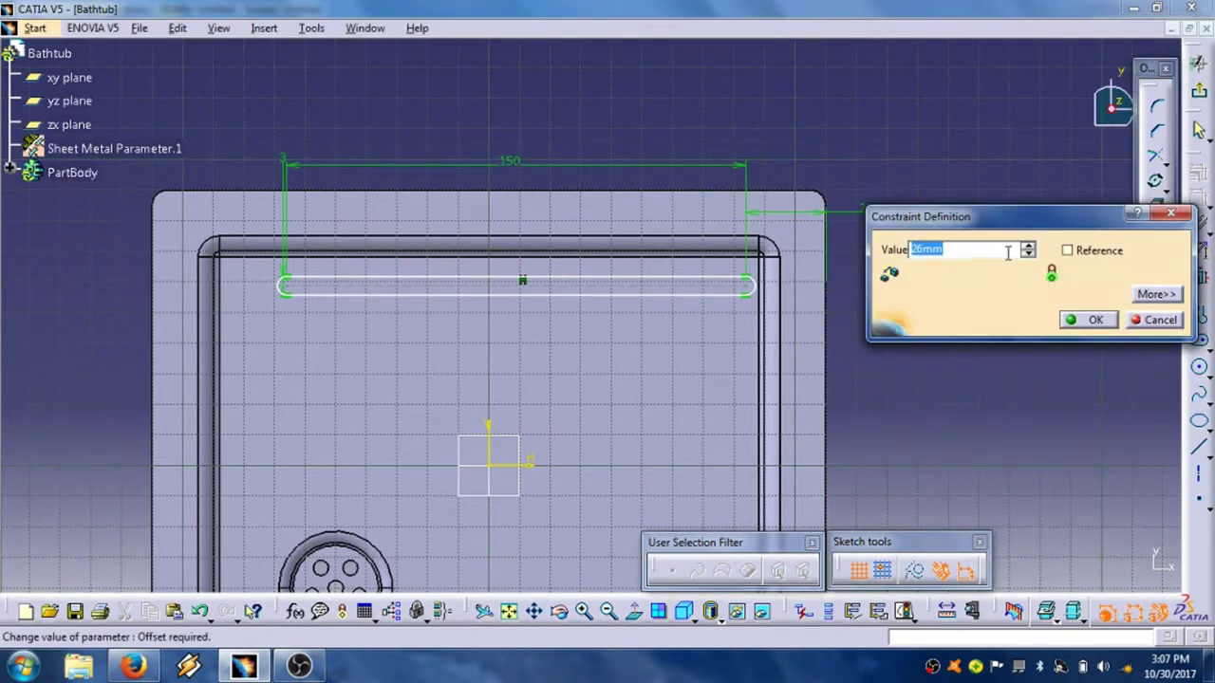
click(1028, 246)
click(1028, 246)
click(1028, 246)
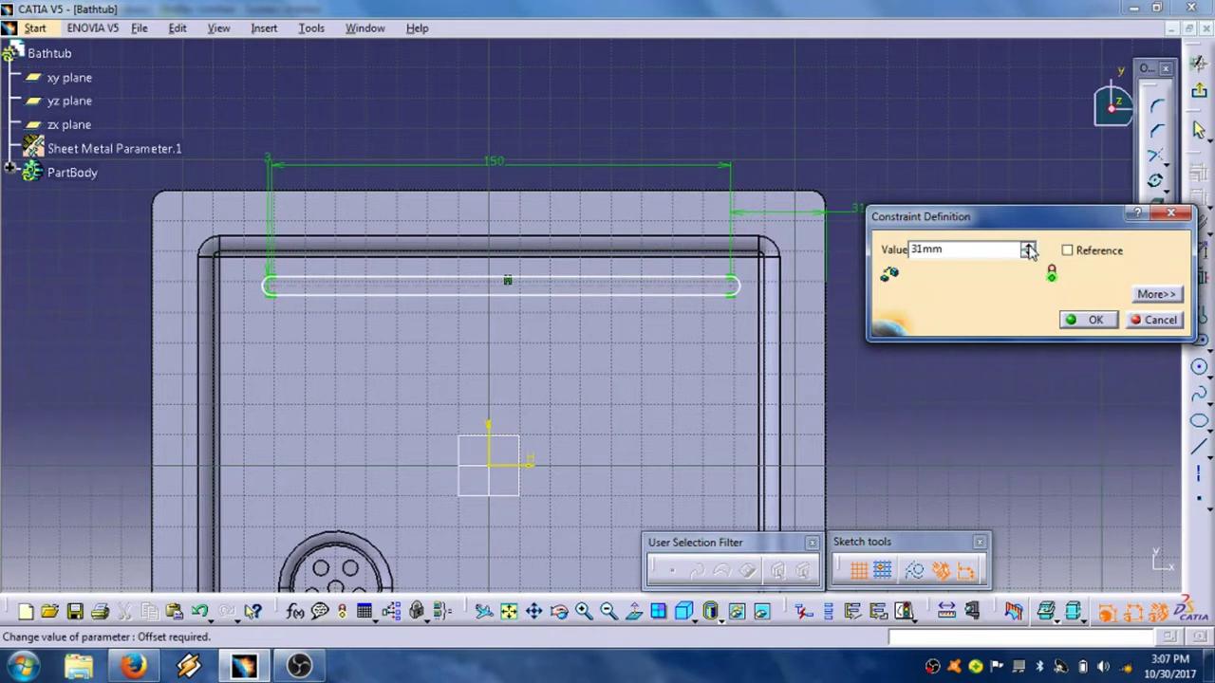
click(1028, 246)
click(1028, 246)
click(1028, 245)
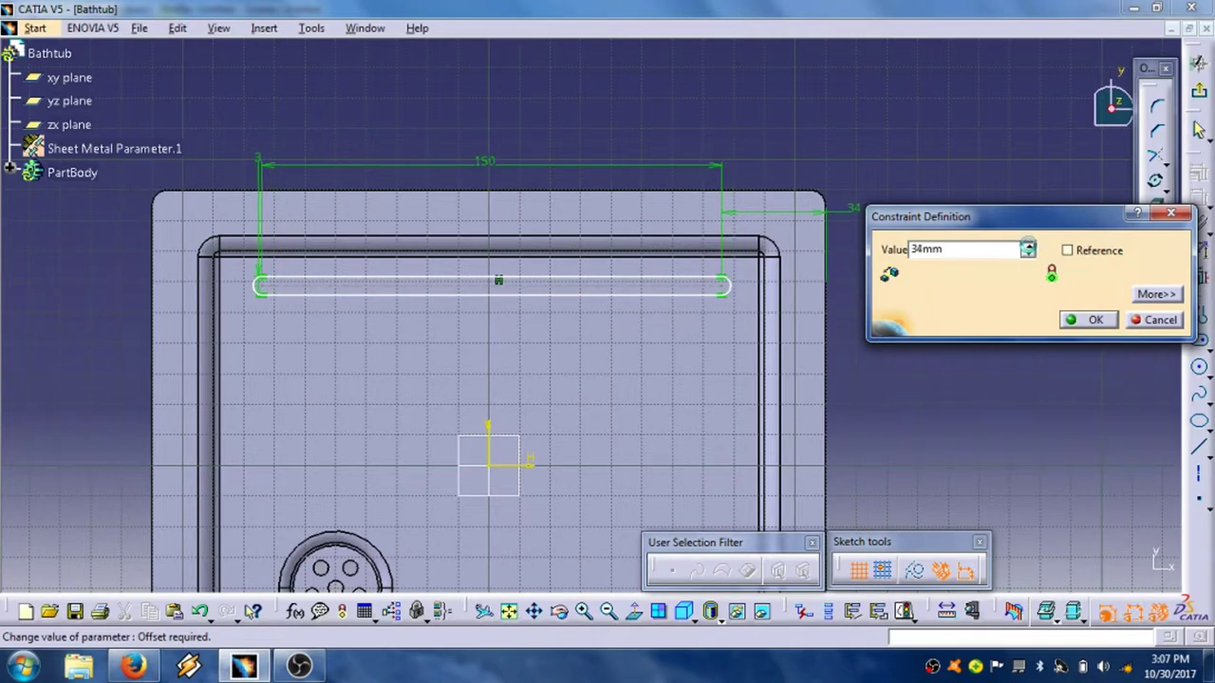
click(1028, 246)
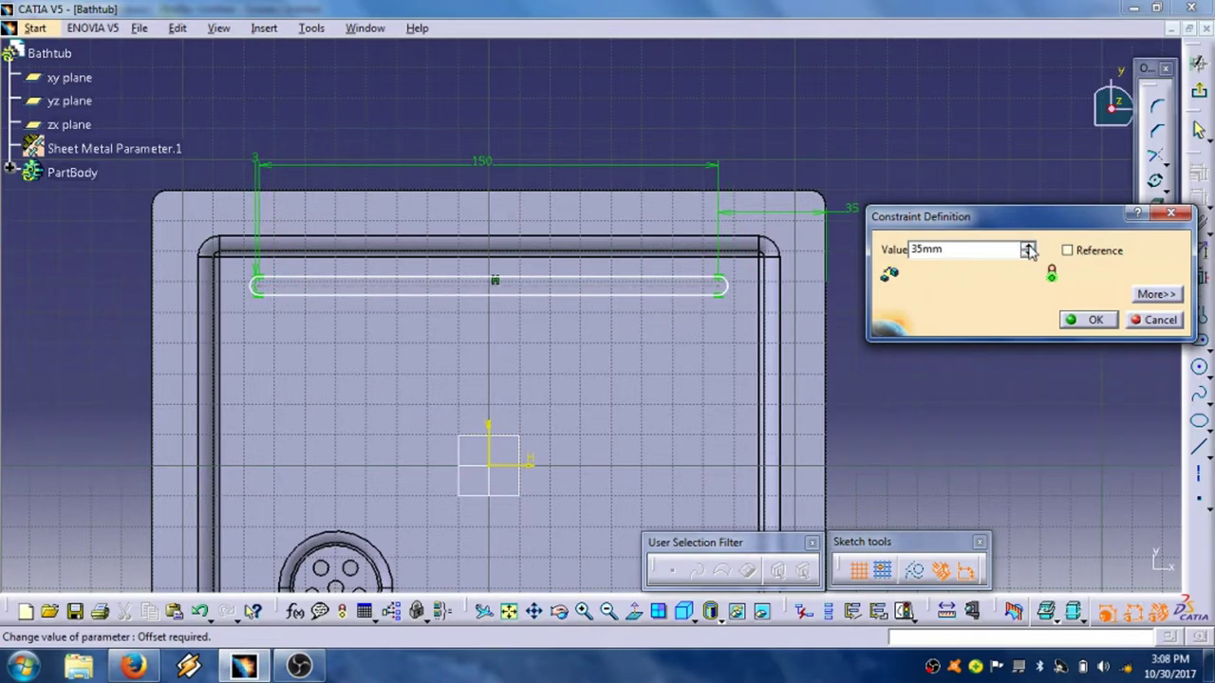
click(1094, 320)
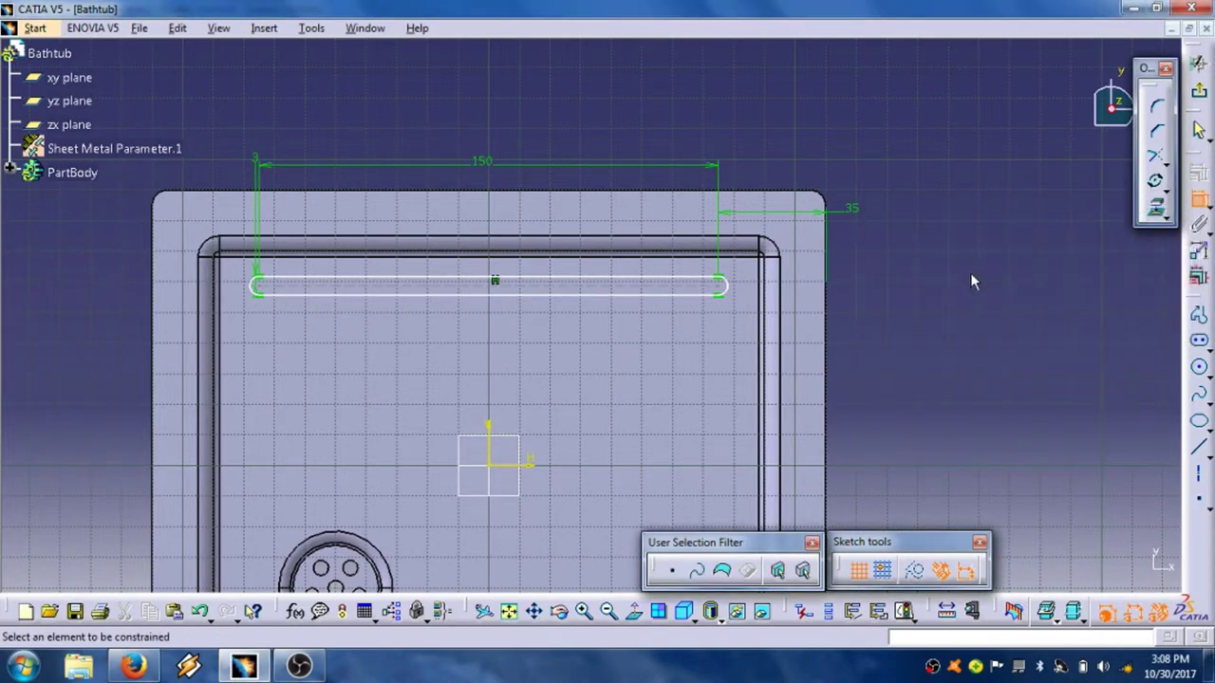
Dimension the elongated hole's centreline from the recess floor's upper edge and set the distance to 8 mm.
click(689, 288)
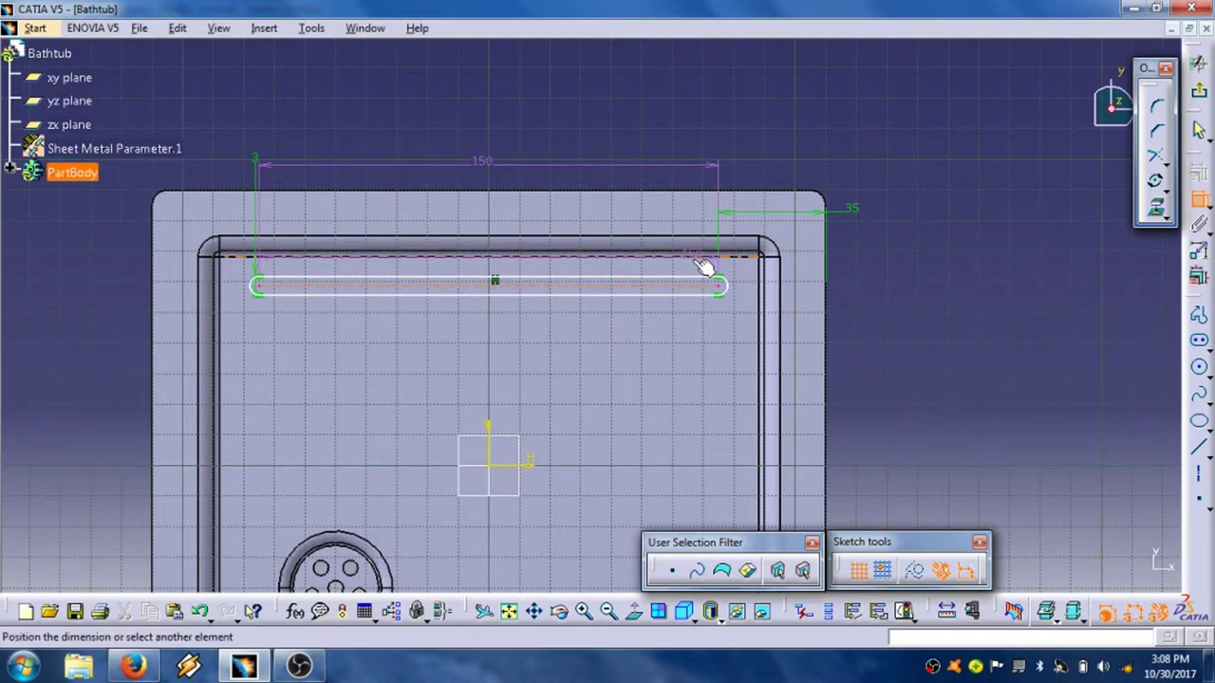
click(706, 264)
click(925, 201)
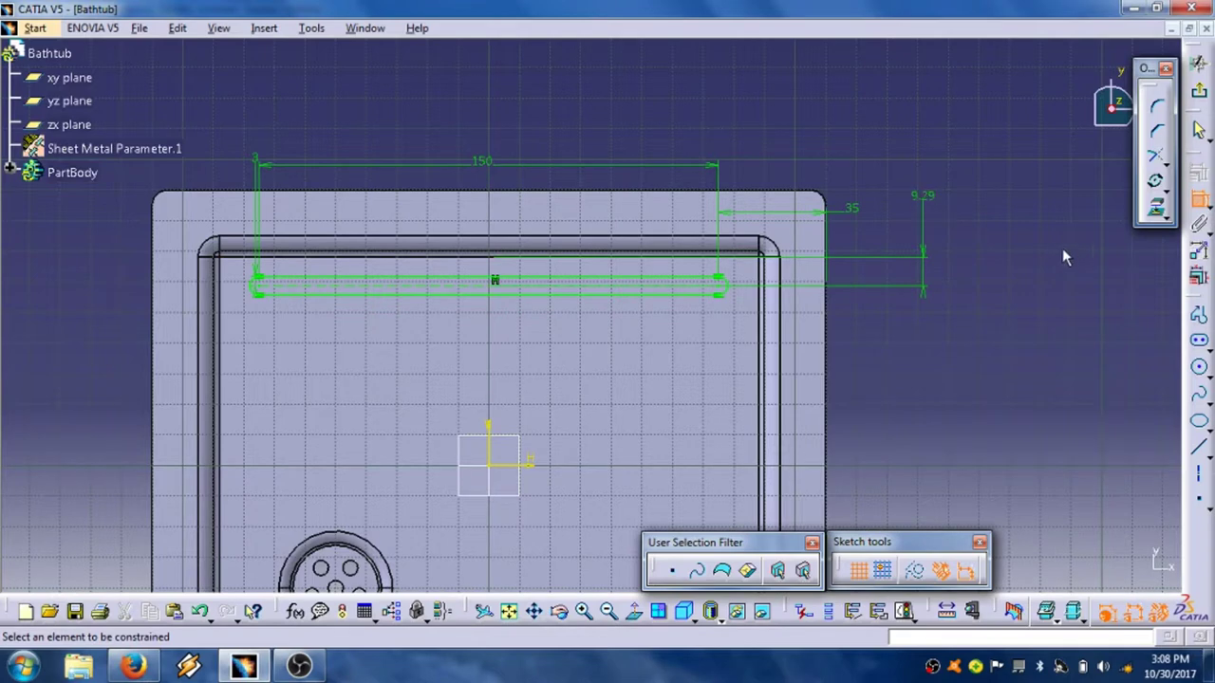
double_click(924, 196)
text(8)
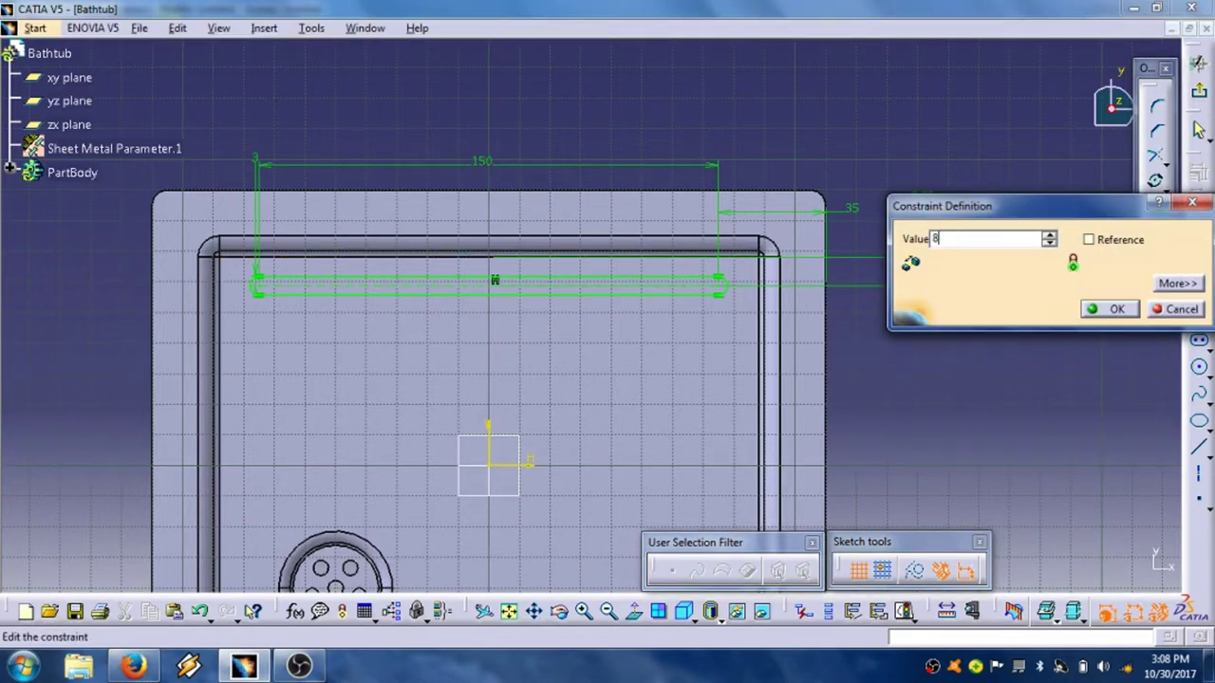
key(Return)
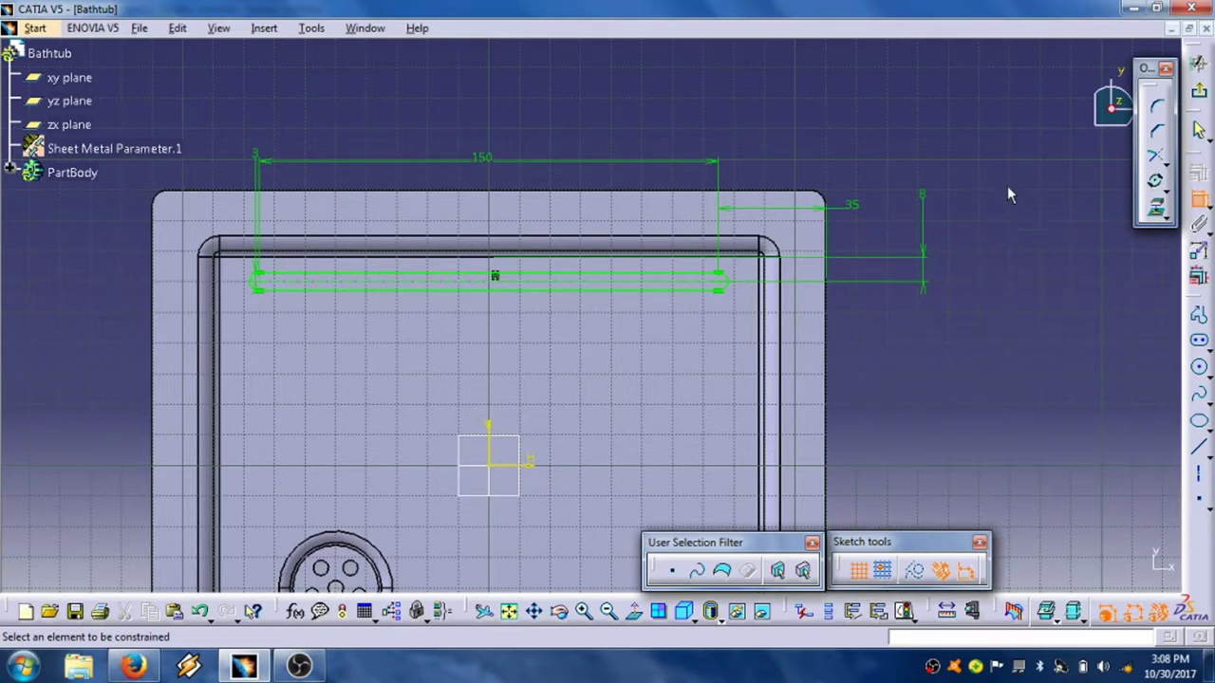
Exit the sketch and preview a surface stamp of the elongated profile with a height of 2 mm.
click(1199, 91)
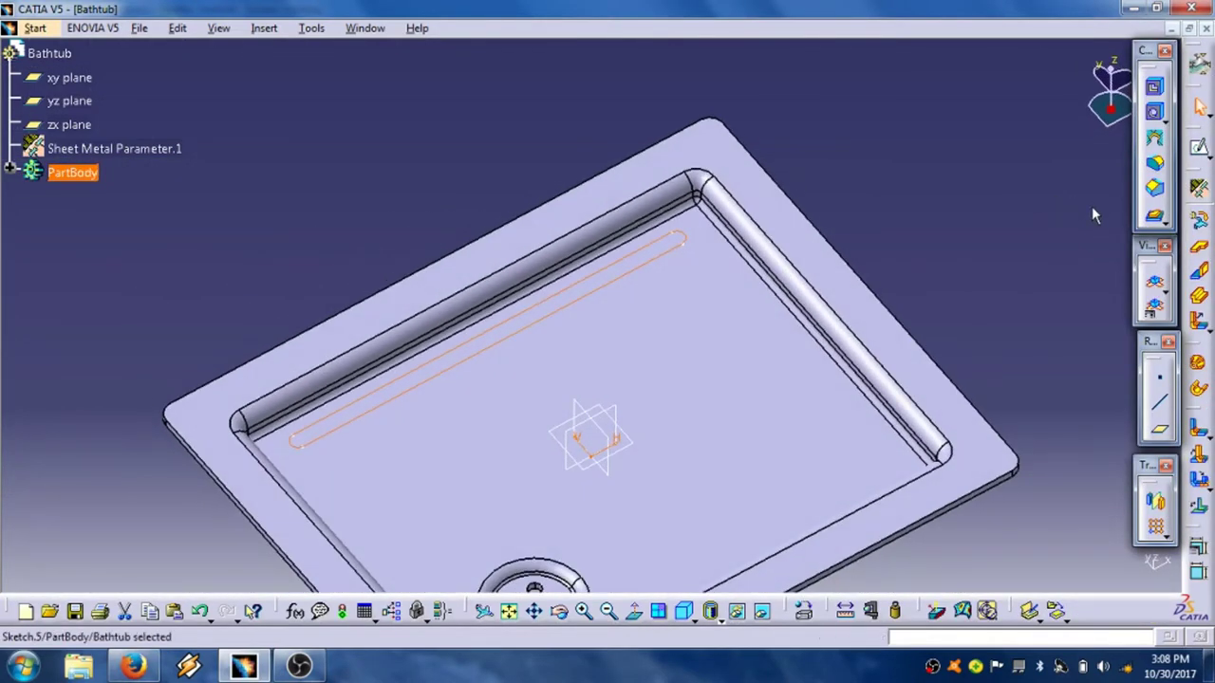
click(1158, 220)
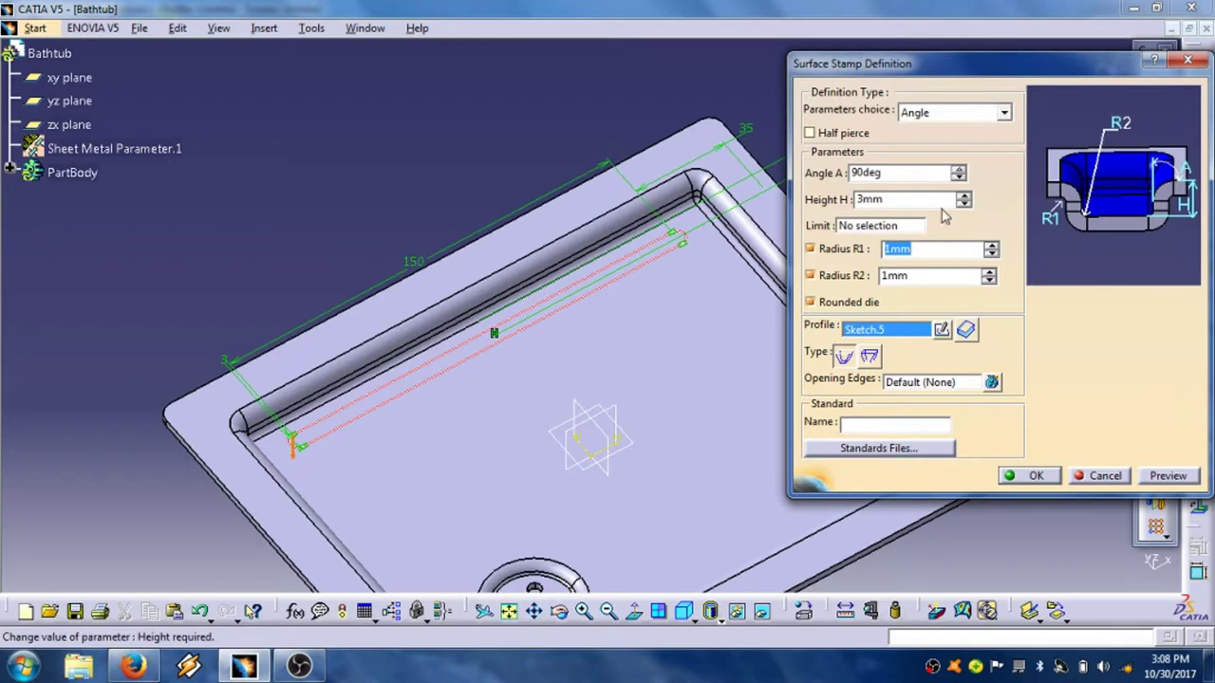
click(963, 205)
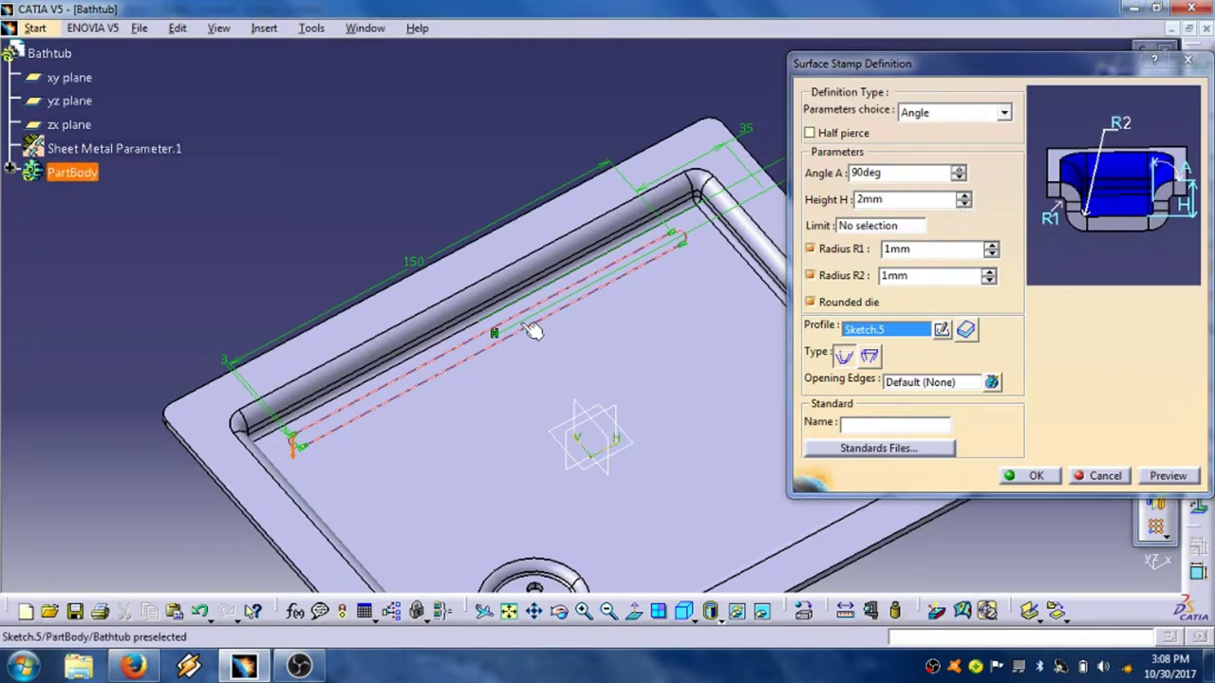
middle_drag(532, 331, 466, 447)
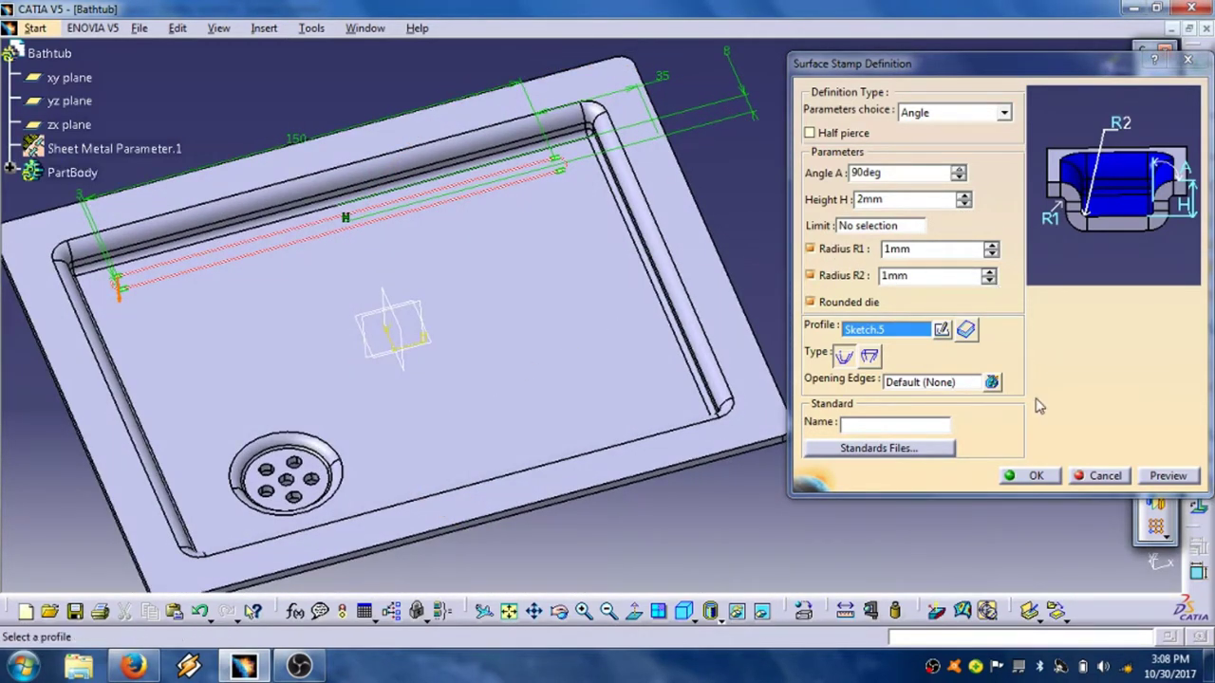
click(1168, 477)
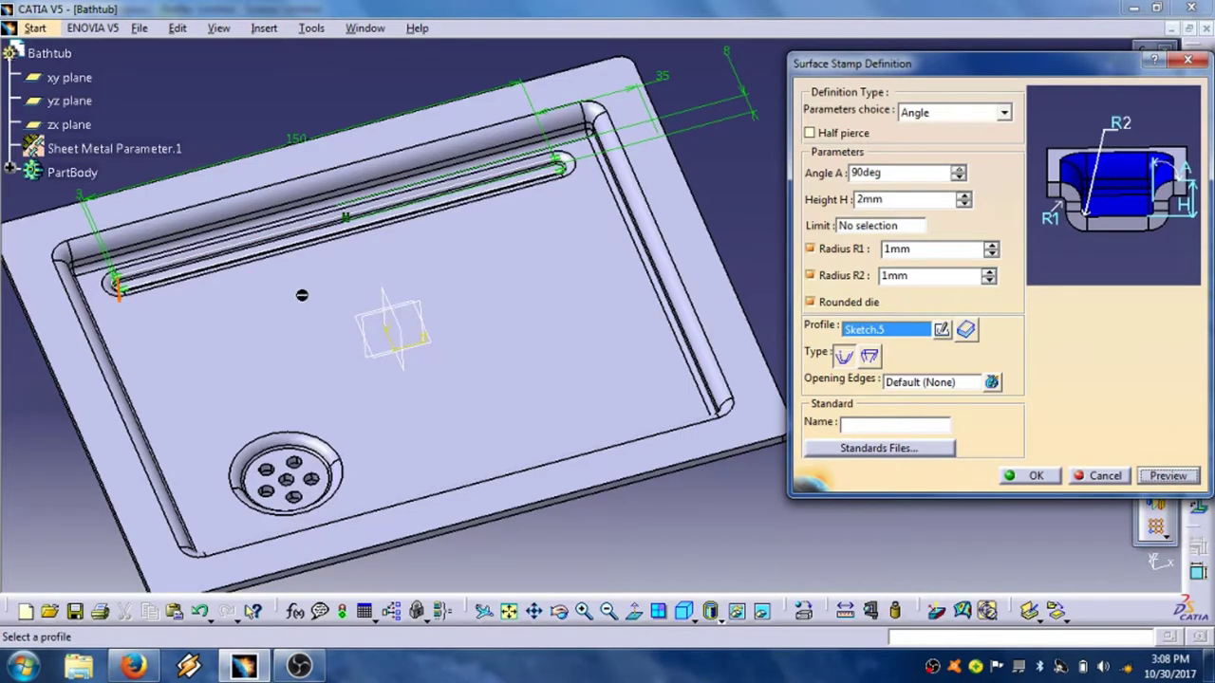
Reverse the stamp direction to point upward from the recess floor and create the elongated surface stamp.
click(119, 302)
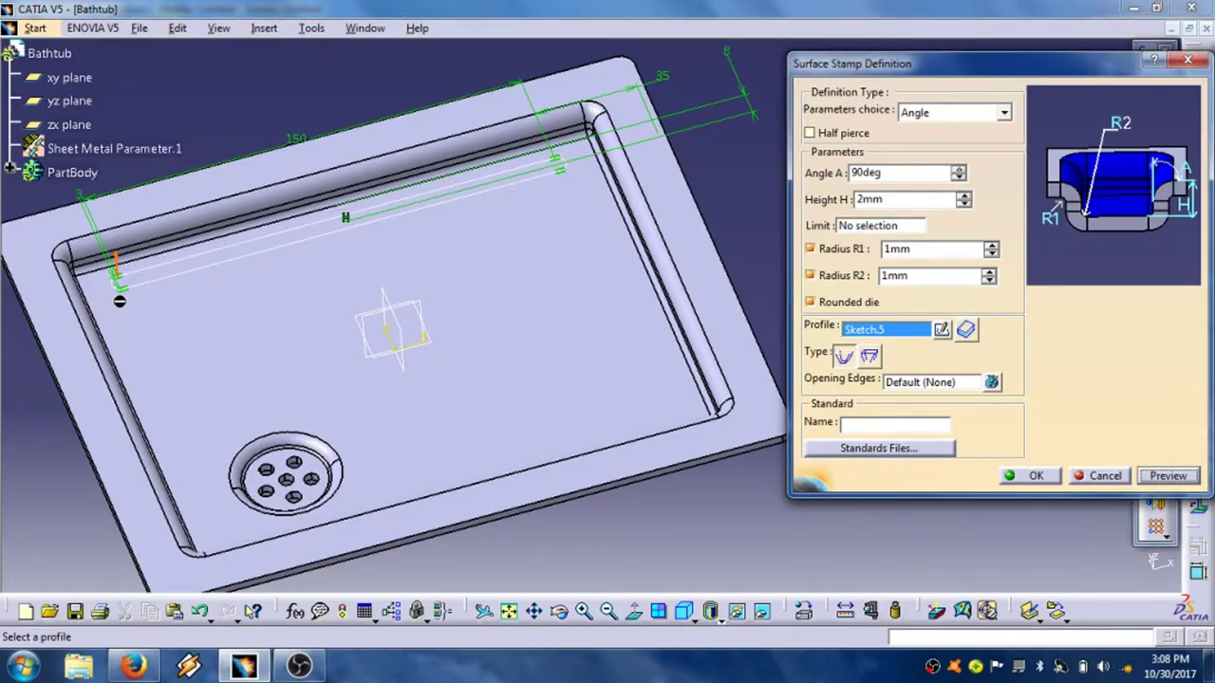
click(1168, 477)
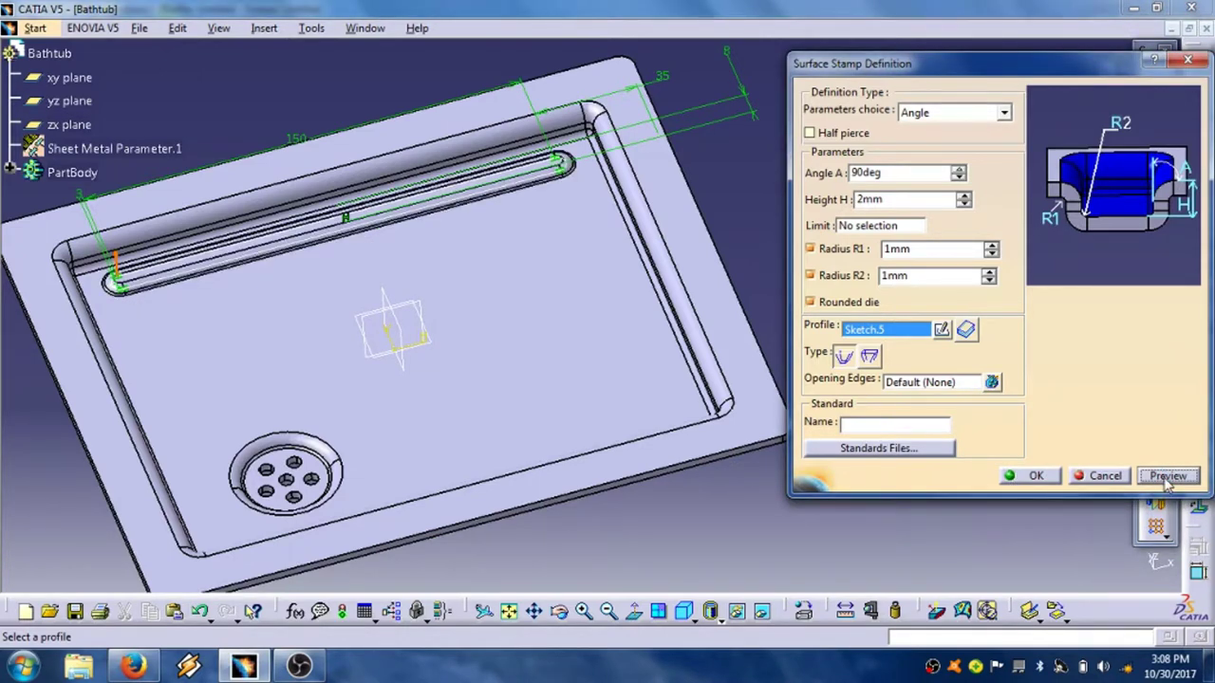
click(1035, 476)
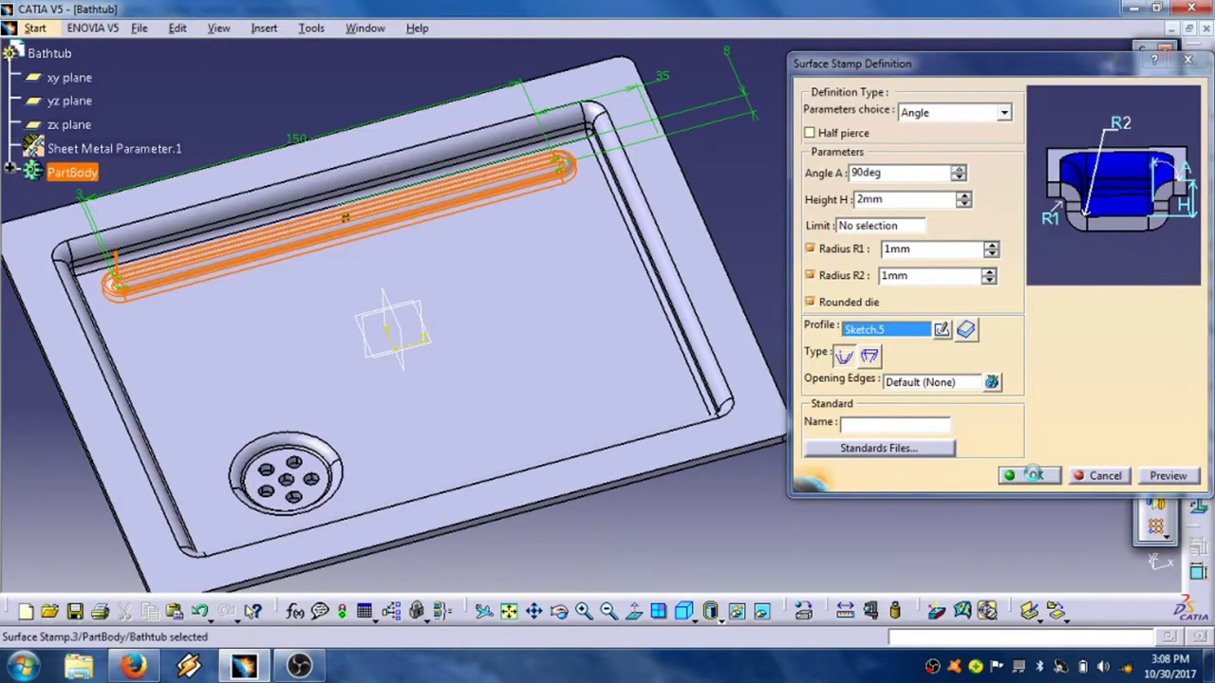
middle_drag(797, 170, 882, 276)
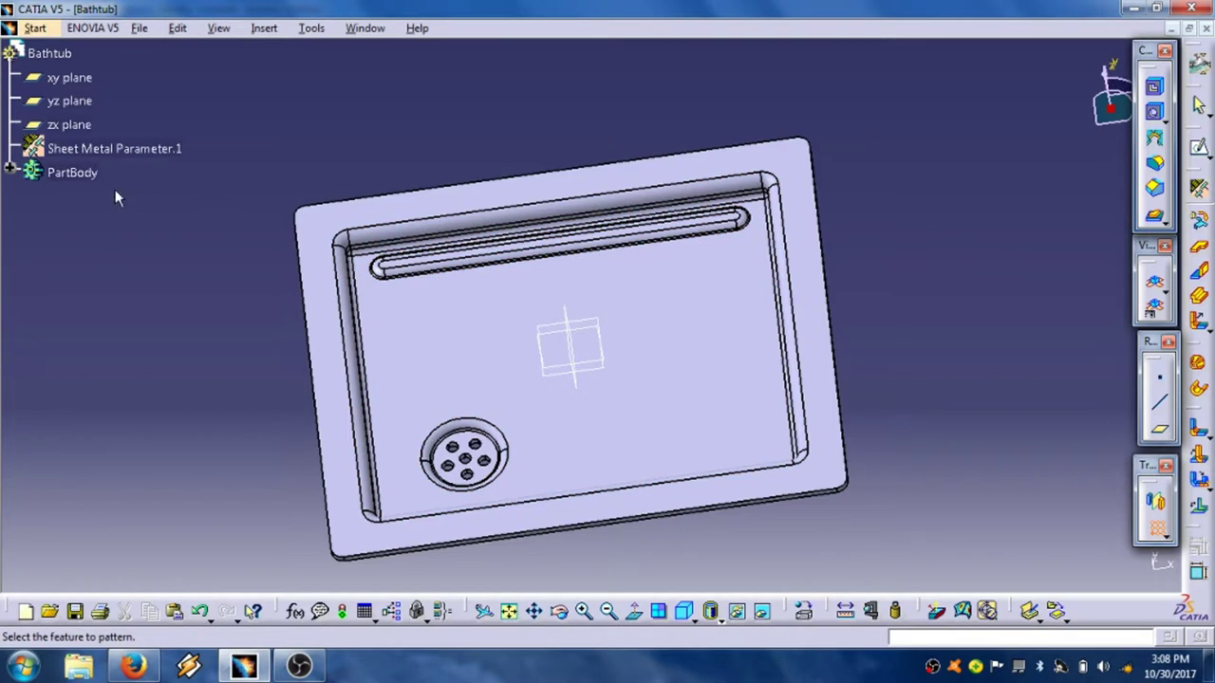
Set up a rectangular pattern of the elongated floor stamp with 7 instances at 20 mm spacing along the Y axis, reversed across the recess floor.
click(9, 172)
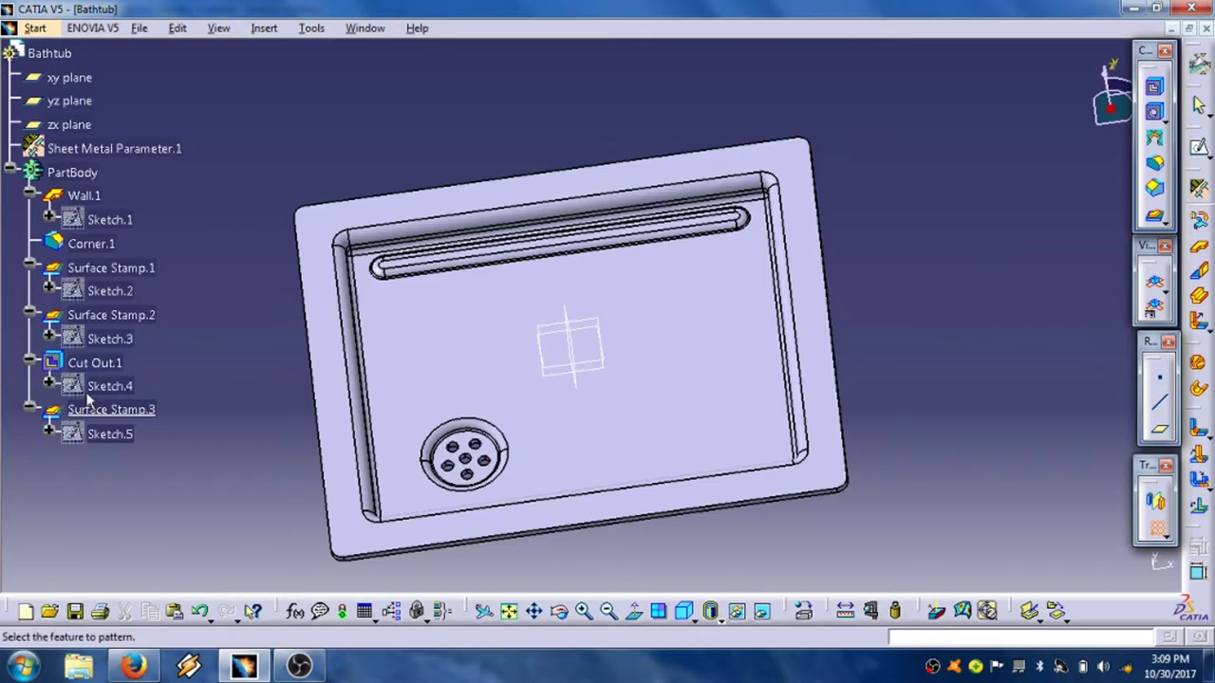
click(114, 410)
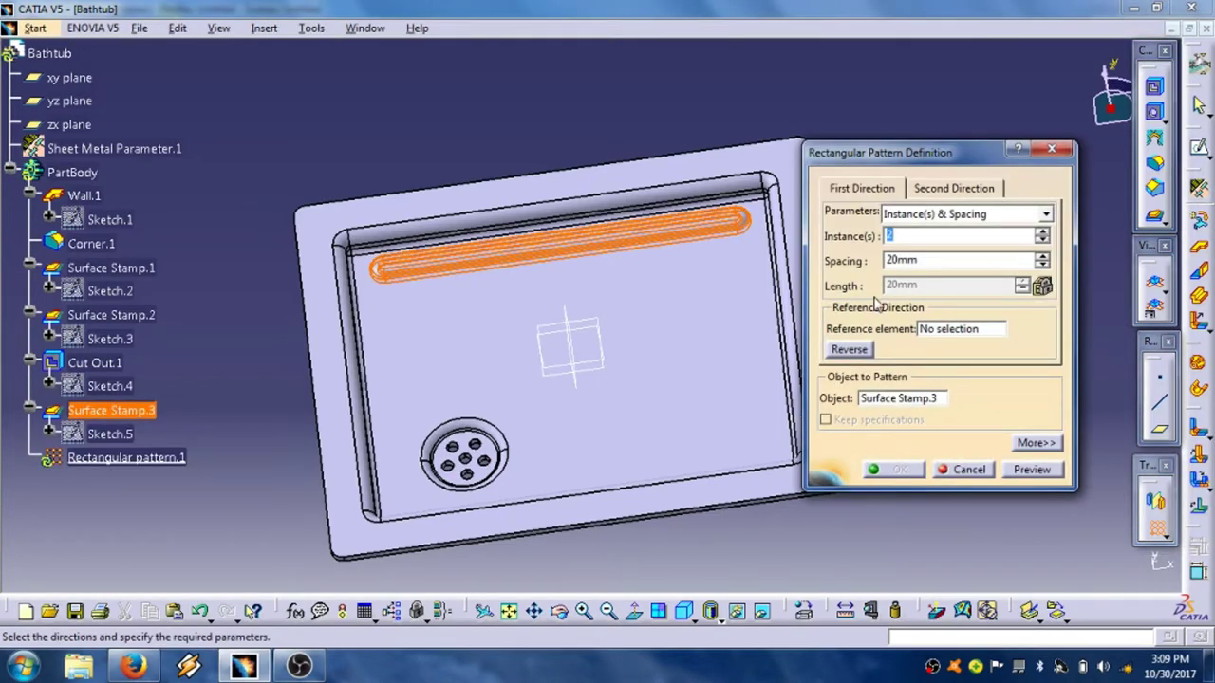
click(1044, 233)
click(1044, 233)
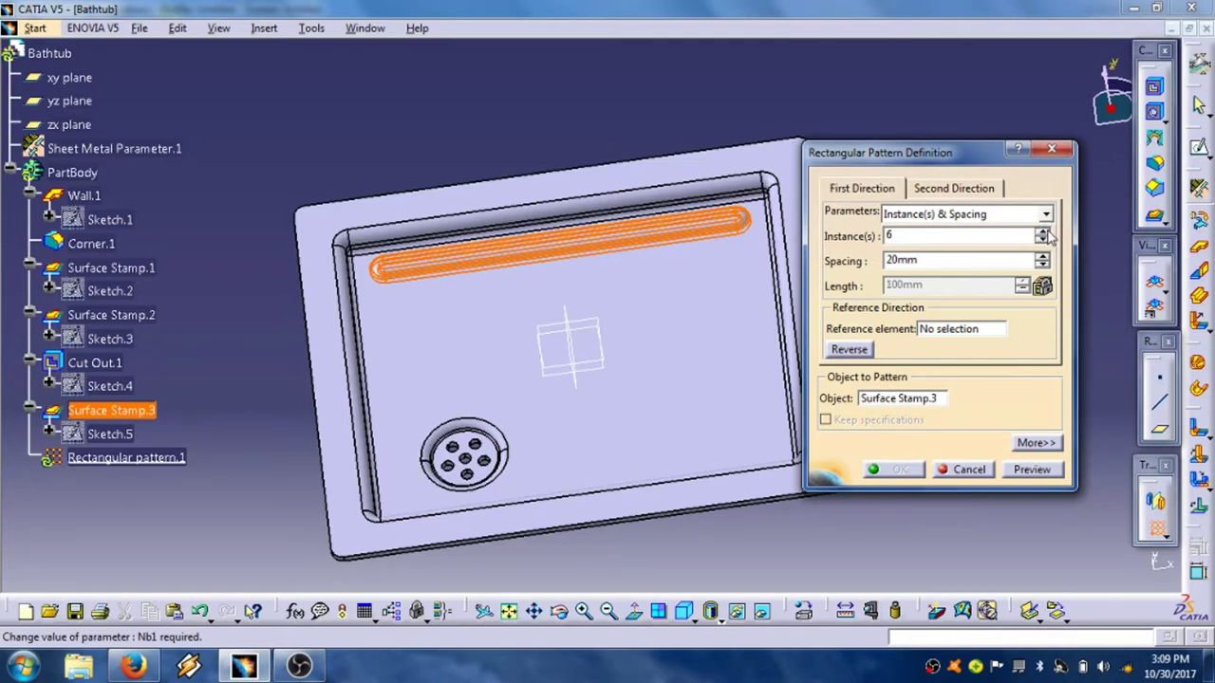
click(1043, 233)
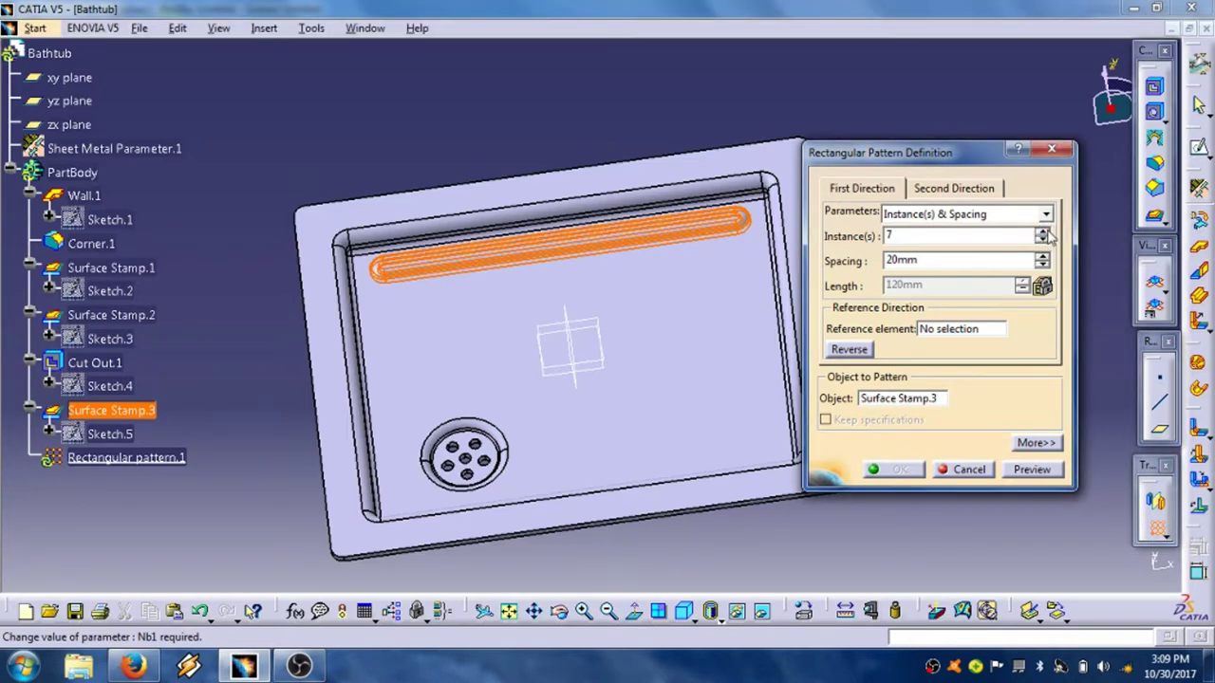
click(953, 331)
right_click(953, 332)
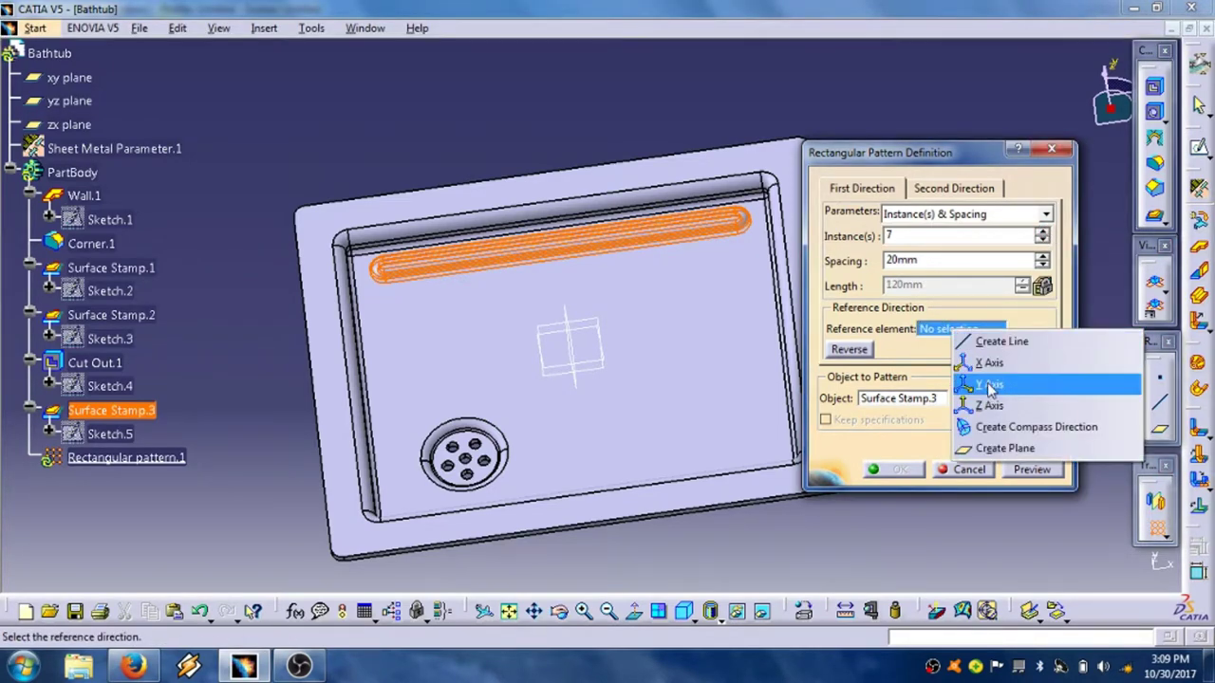
click(987, 383)
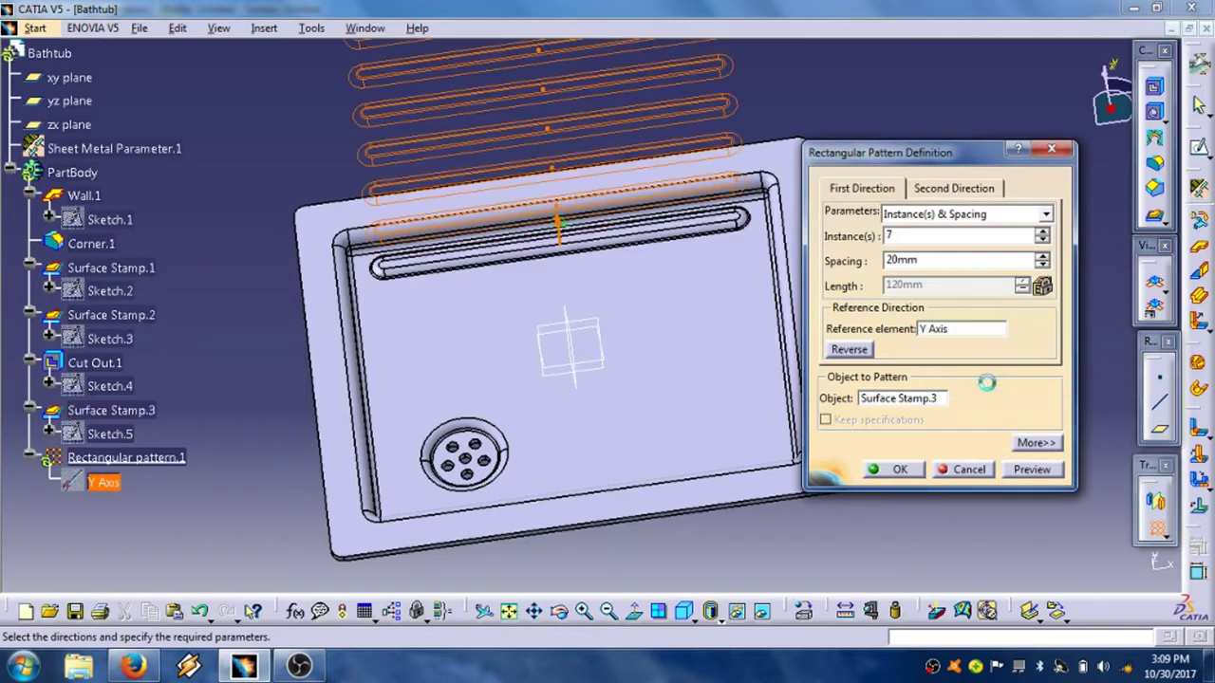
click(560, 227)
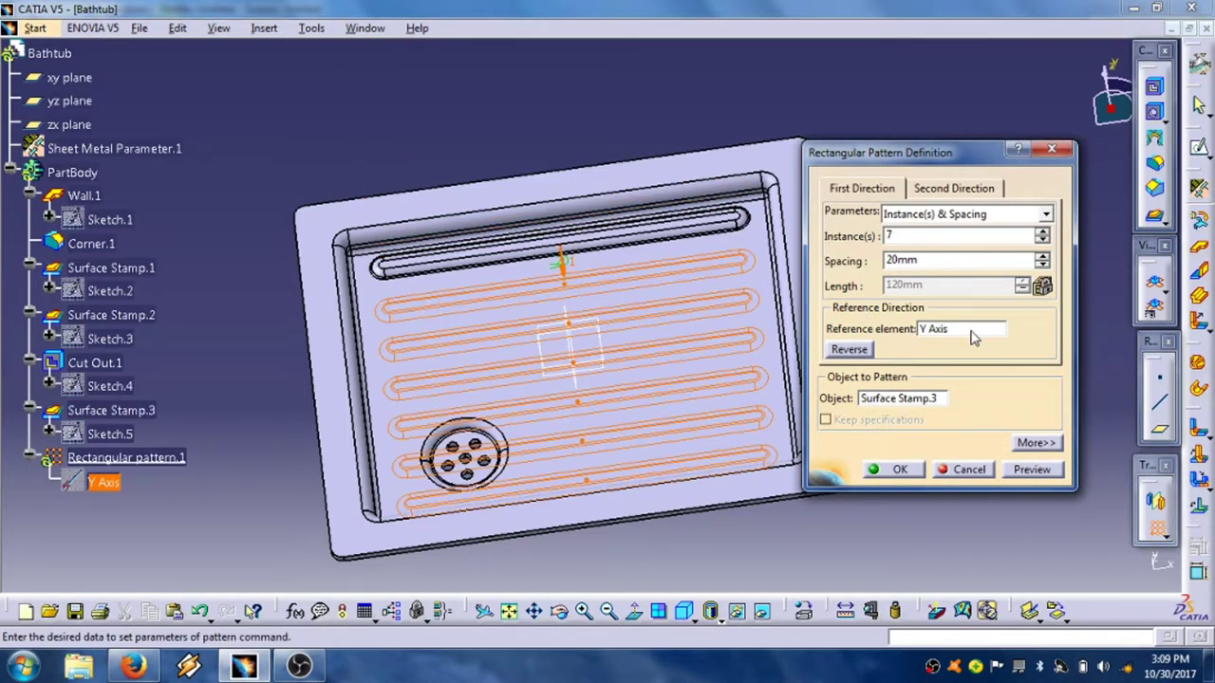
Change the rib pattern to 5 instances with 15 mm spacing.
click(1043, 240)
click(1043, 240)
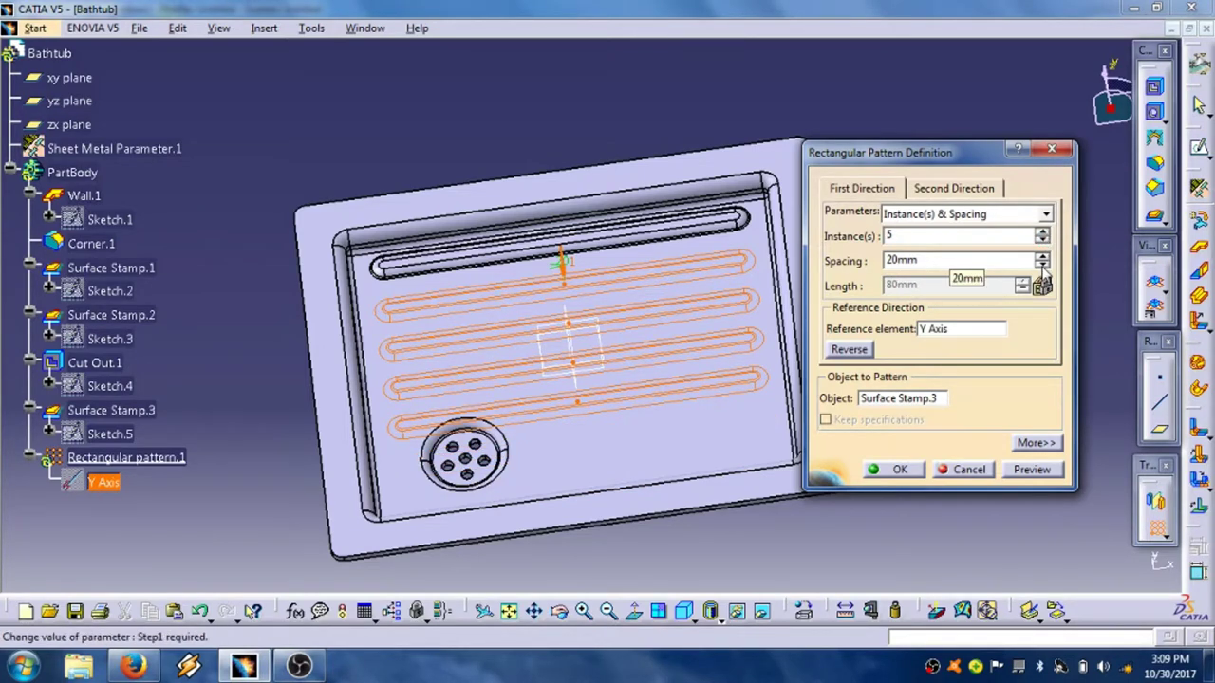
click(1043, 265)
click(1042, 265)
click(1042, 265)
click(1042, 265)
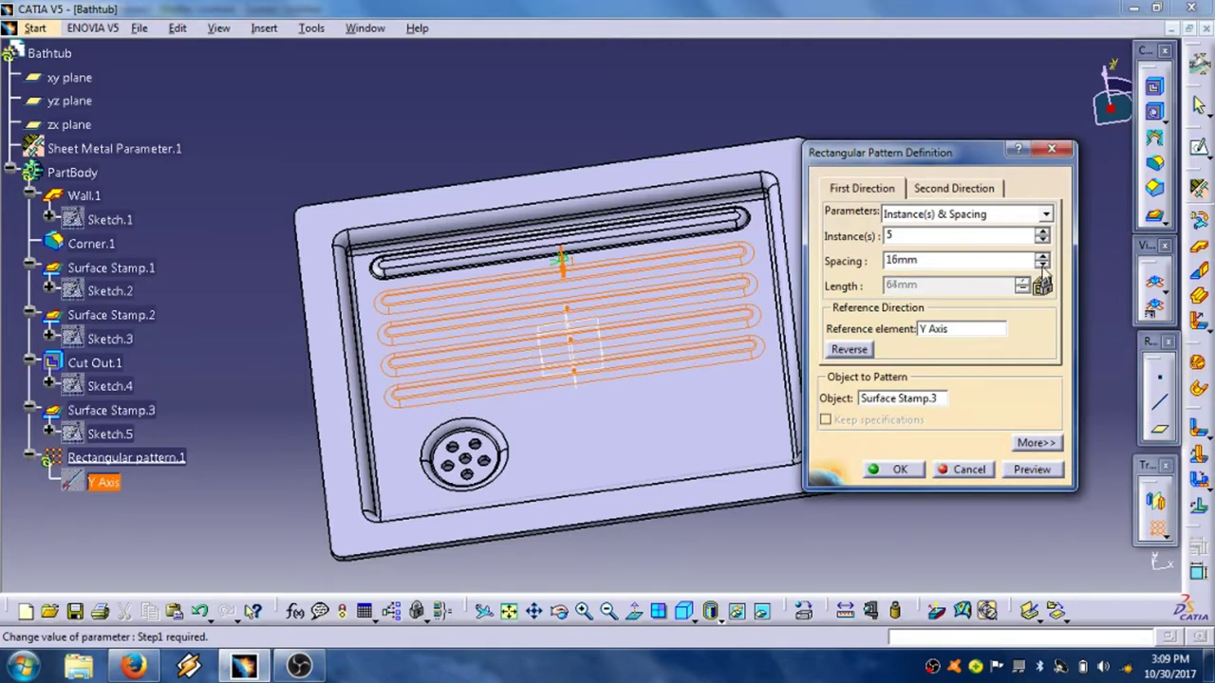
click(1042, 265)
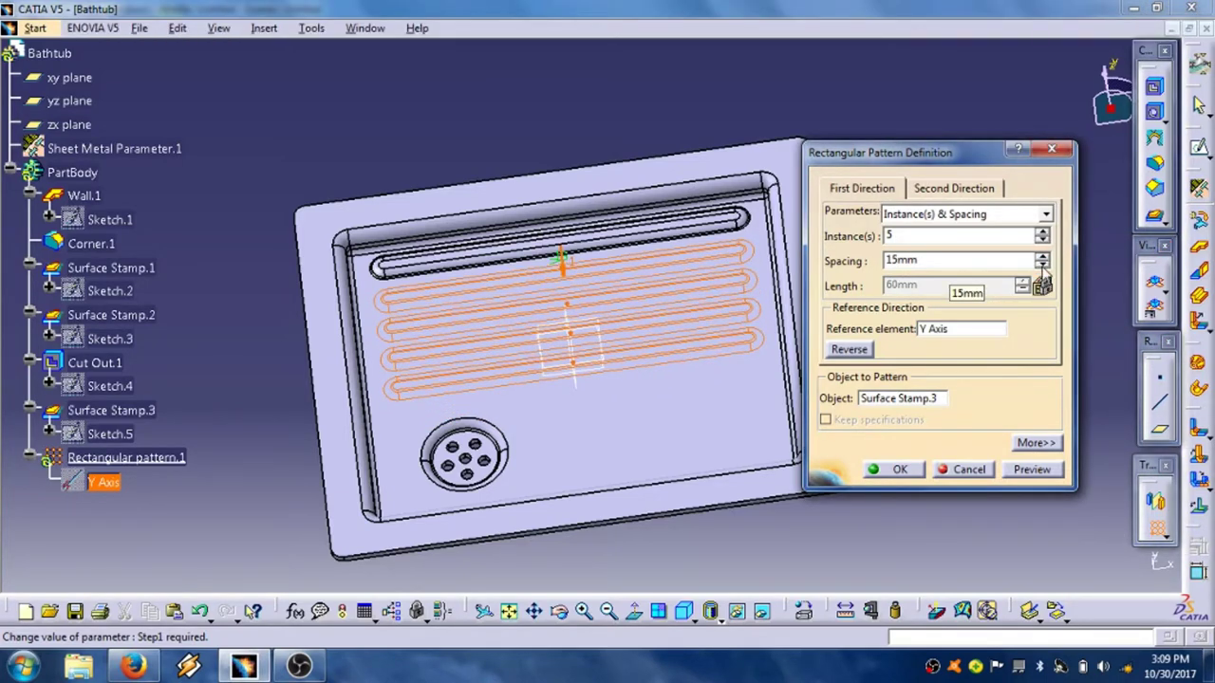
Set the rib pattern to 6 instances with 14 mm spacing and preview the patterned stamps.
click(1042, 231)
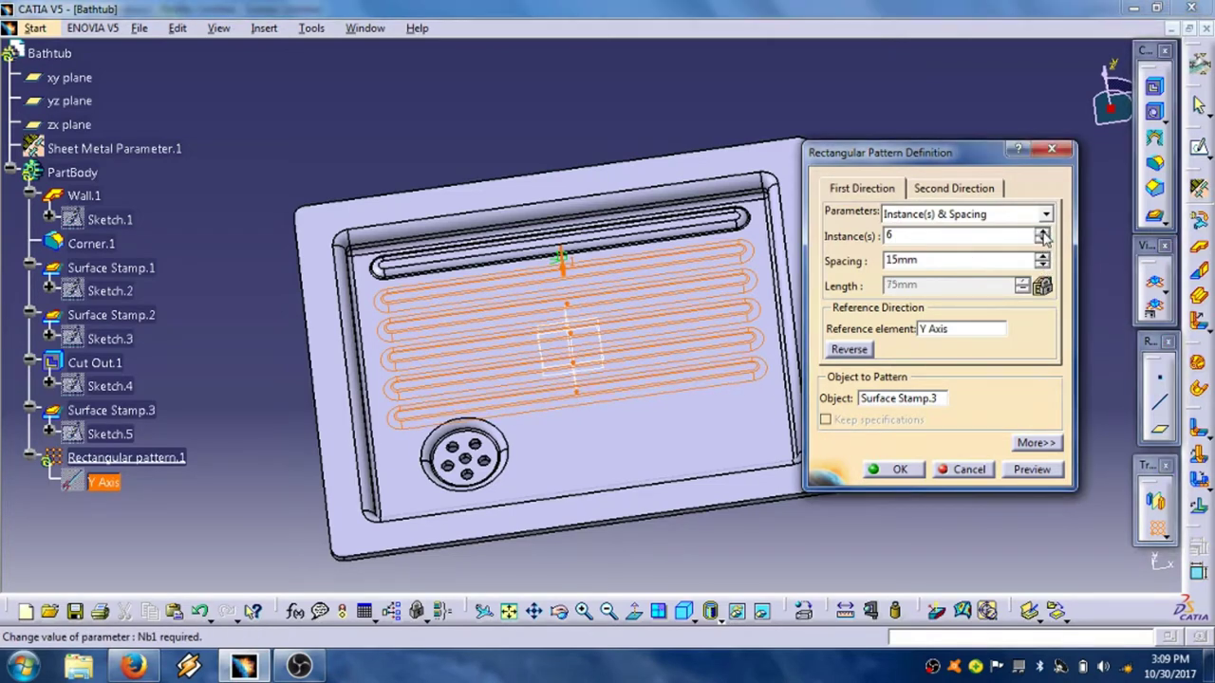
click(1042, 264)
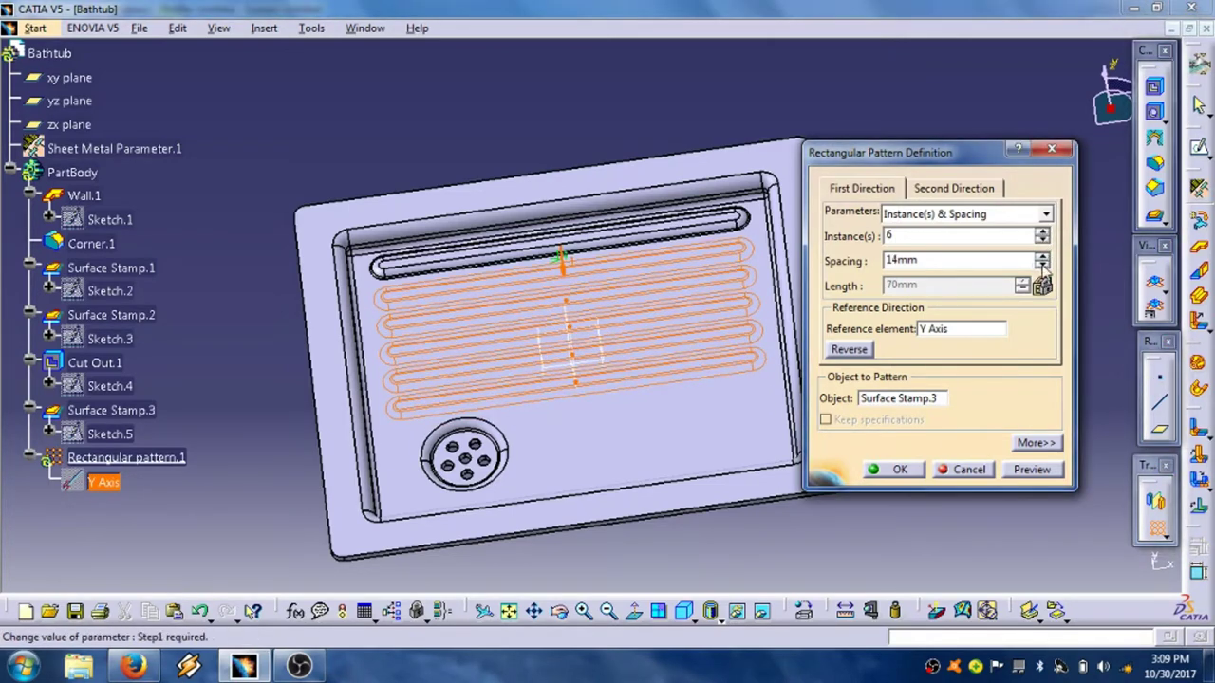
click(1035, 469)
middle_drag(612, 297, 579, 375)
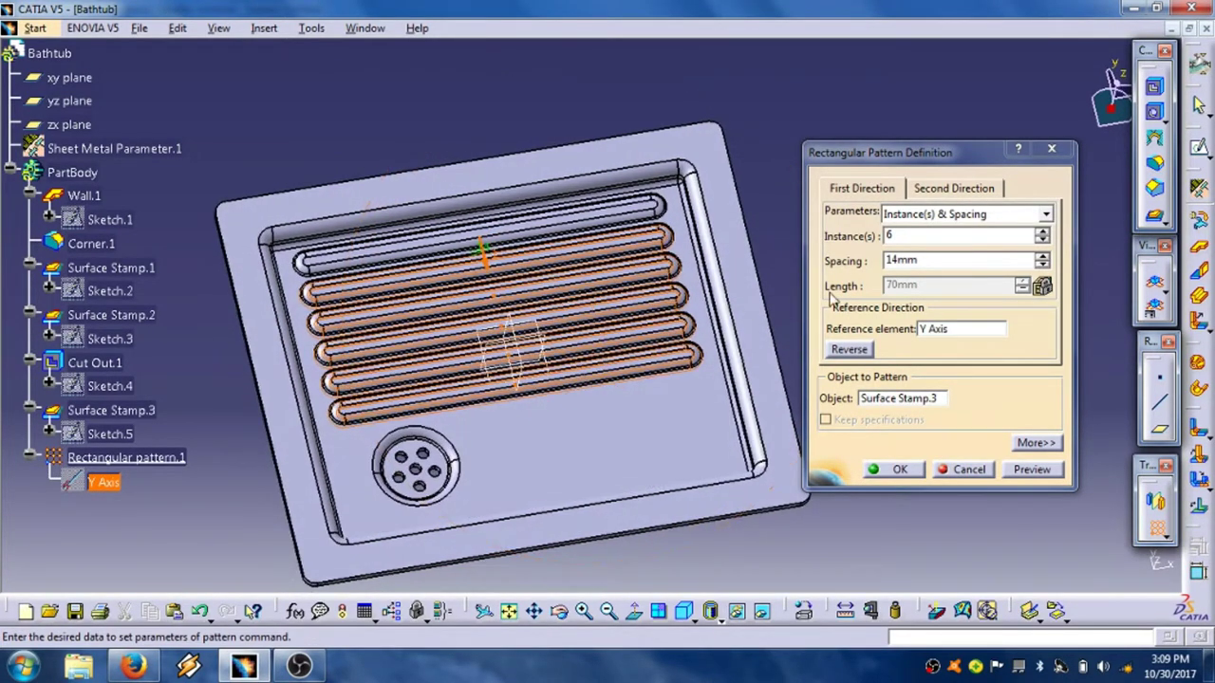
Set the rib pattern's spacing to 15 mm, preview it and create the rectangular pattern.
click(1042, 256)
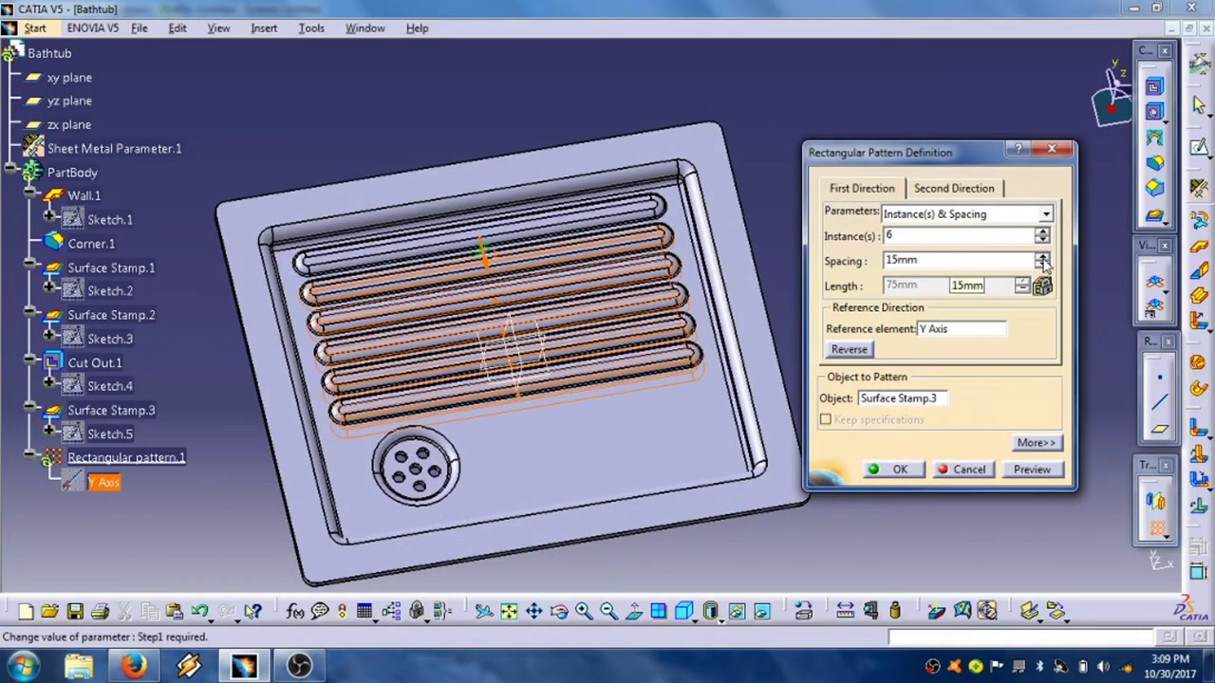
click(1035, 470)
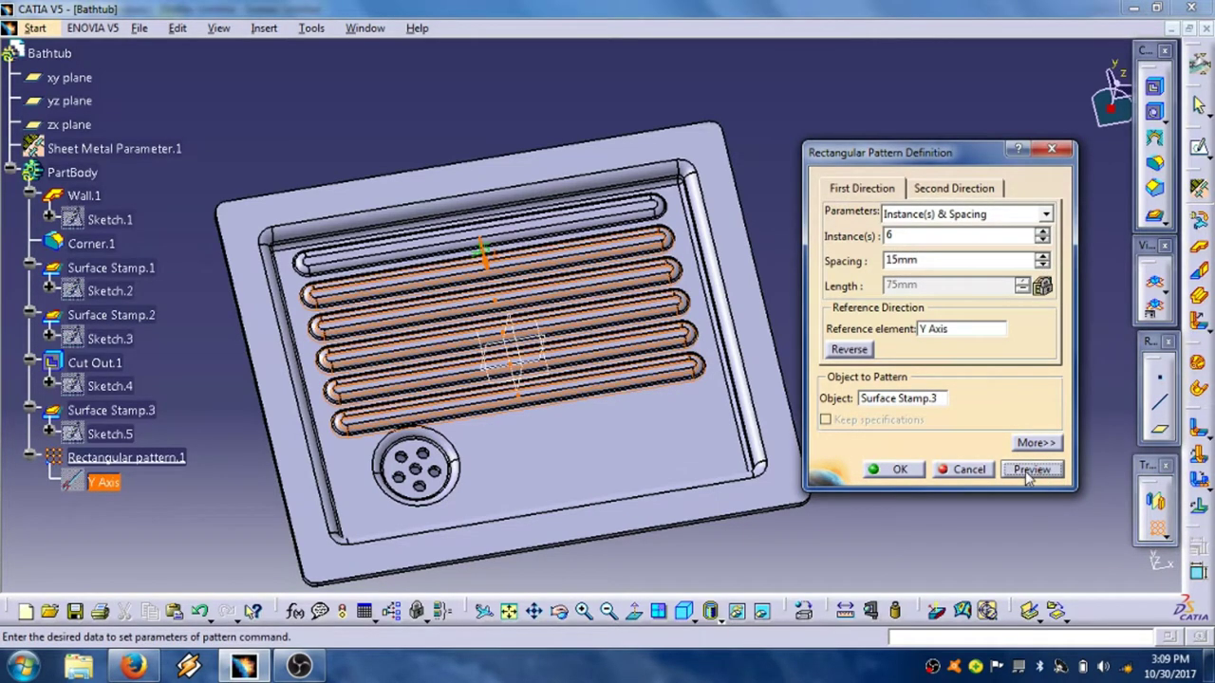
click(881, 471)
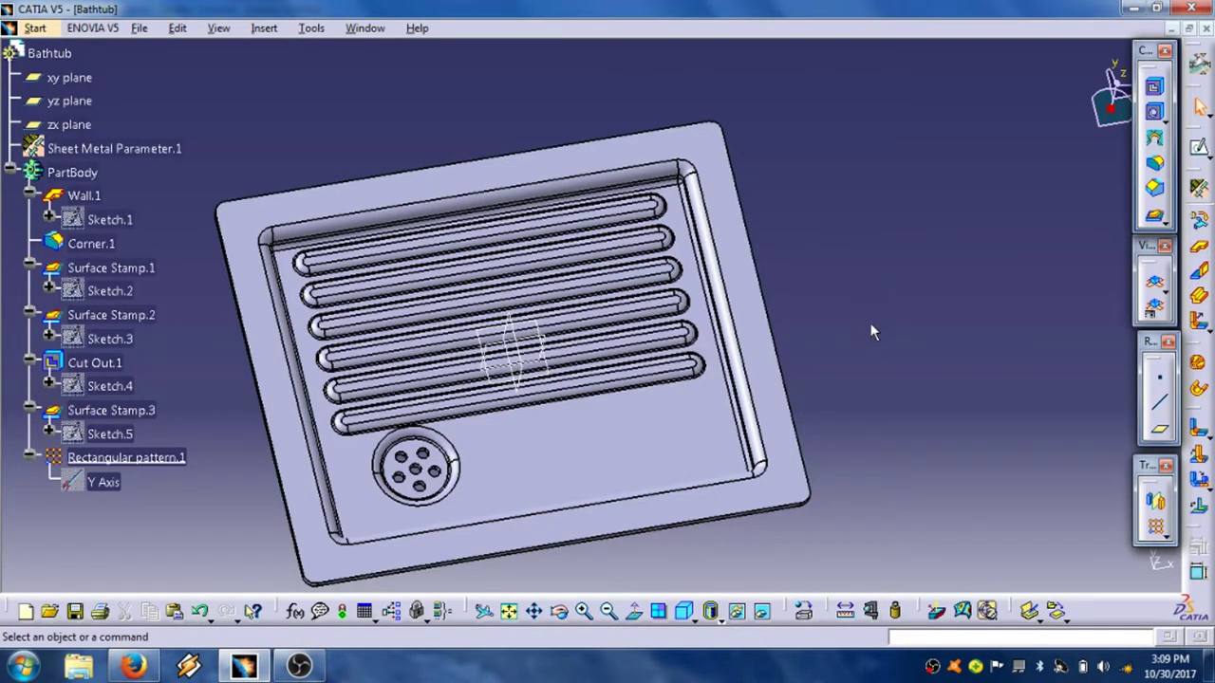
middle_drag(870, 328, 737, 412)
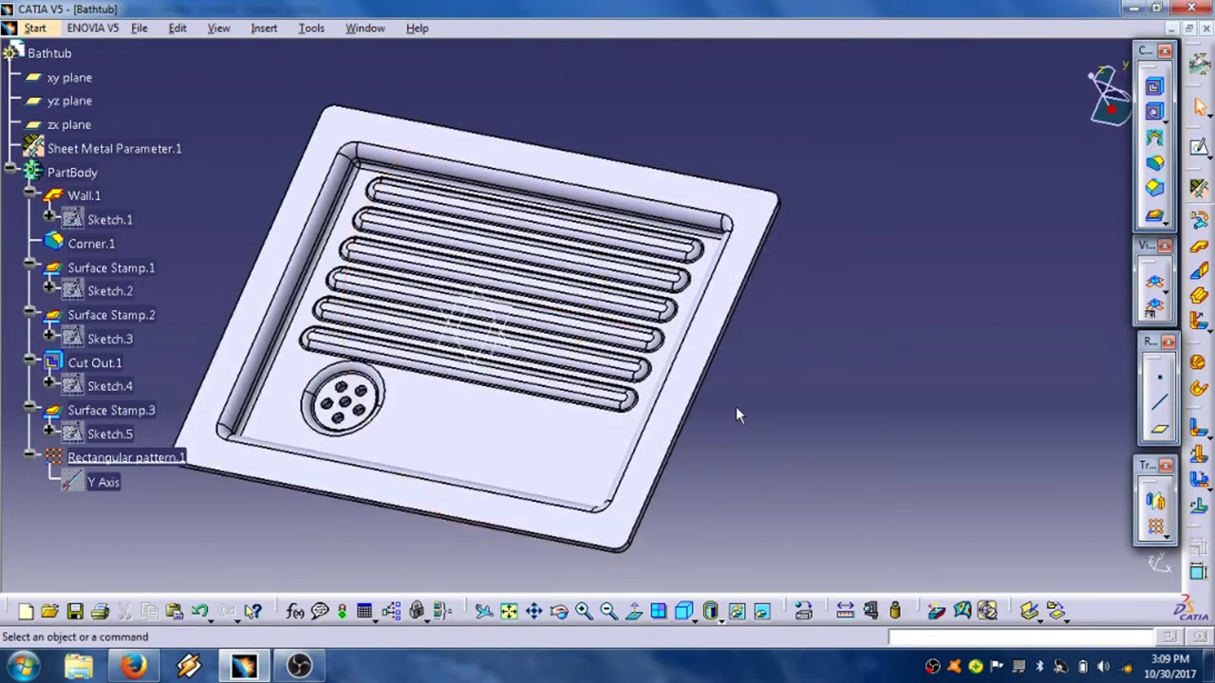
On the recess floor, sketch a horizontal elongated hole beside the drain, about 98 mm between centres with a radius of about 3 mm.
click(537, 442)
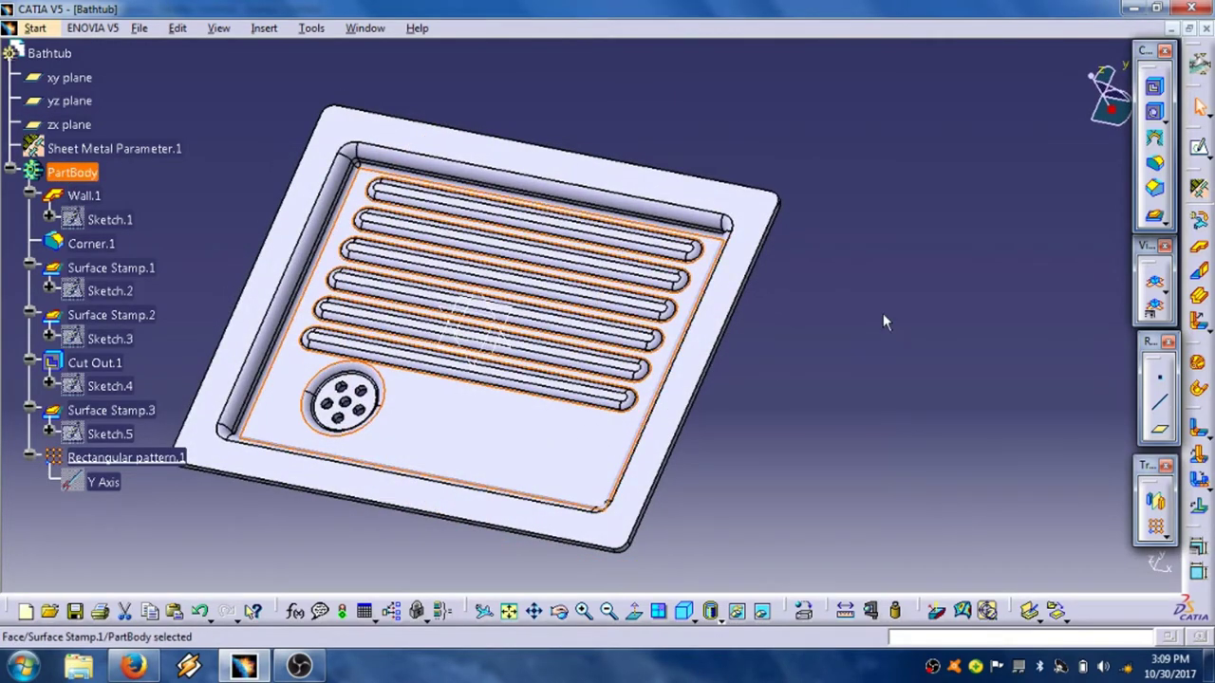
click(1199, 148)
mouse_move(843, 270)
middle_down()
mouse_move(859, 254)
mouse_move(873, 130)
mouse_move(930, 164)
middle_up()
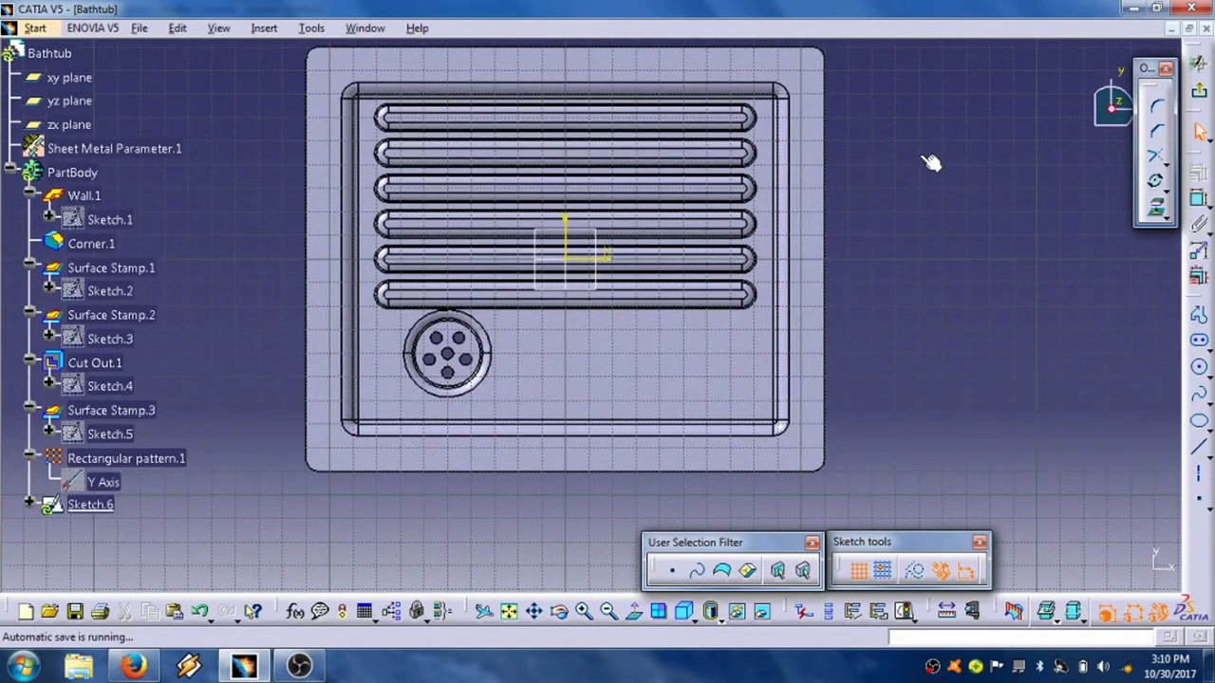
click(1198, 341)
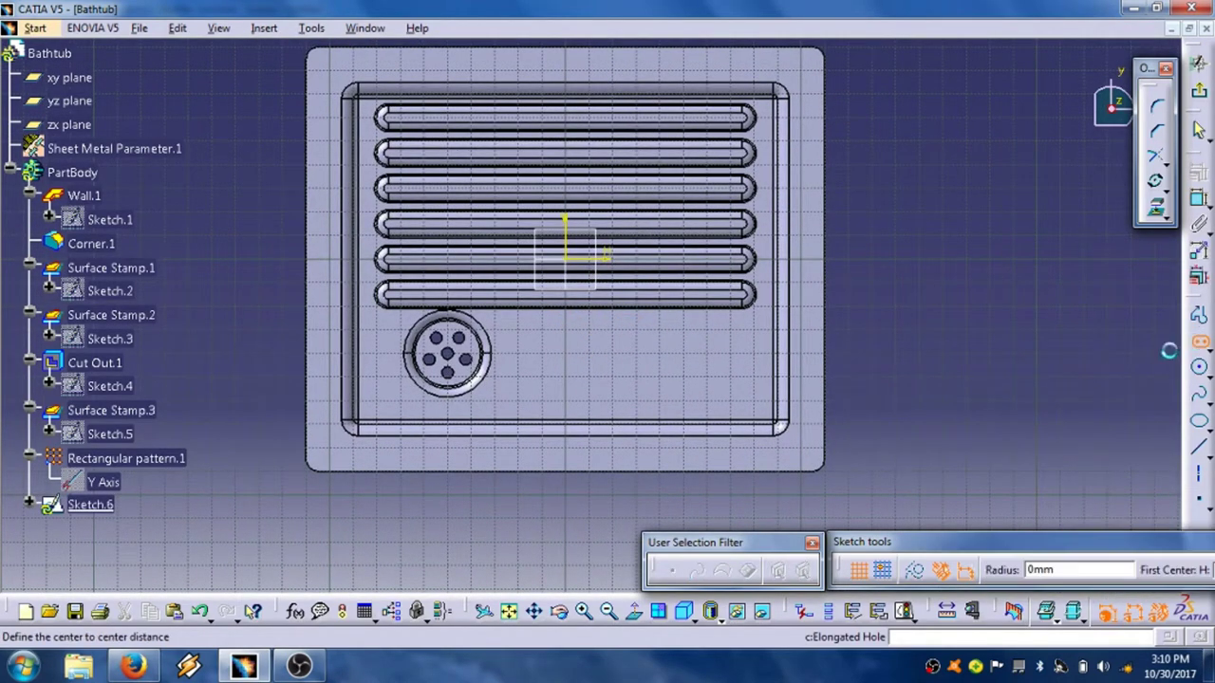
mouse_move(683, 328)
middle_down()
mouse_move(696, 320)
mouse_move(659, 218)
mouse_move(670, 162)
middle_up()
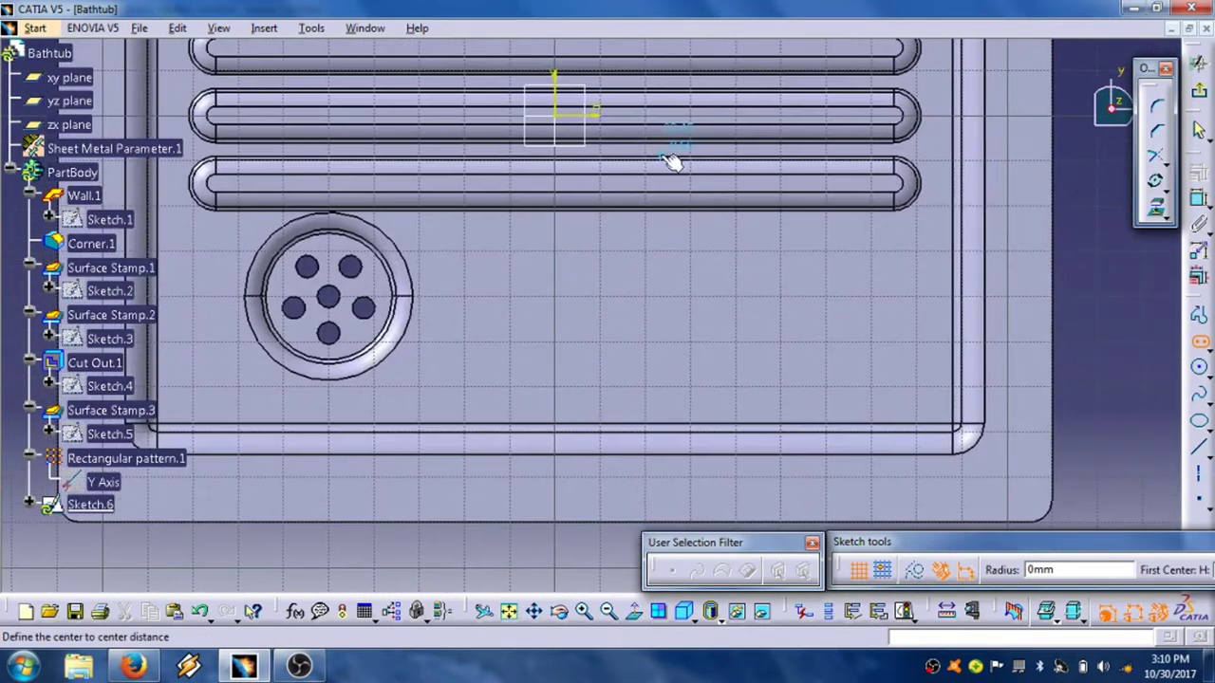
click(444, 262)
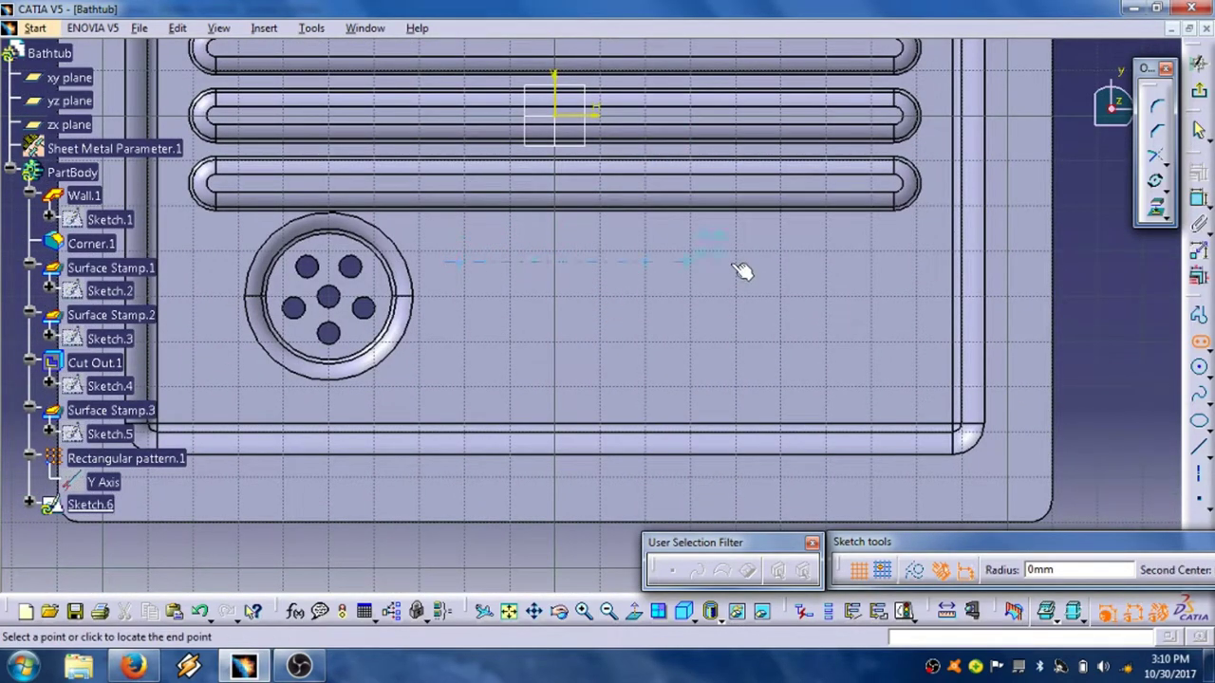
click(891, 263)
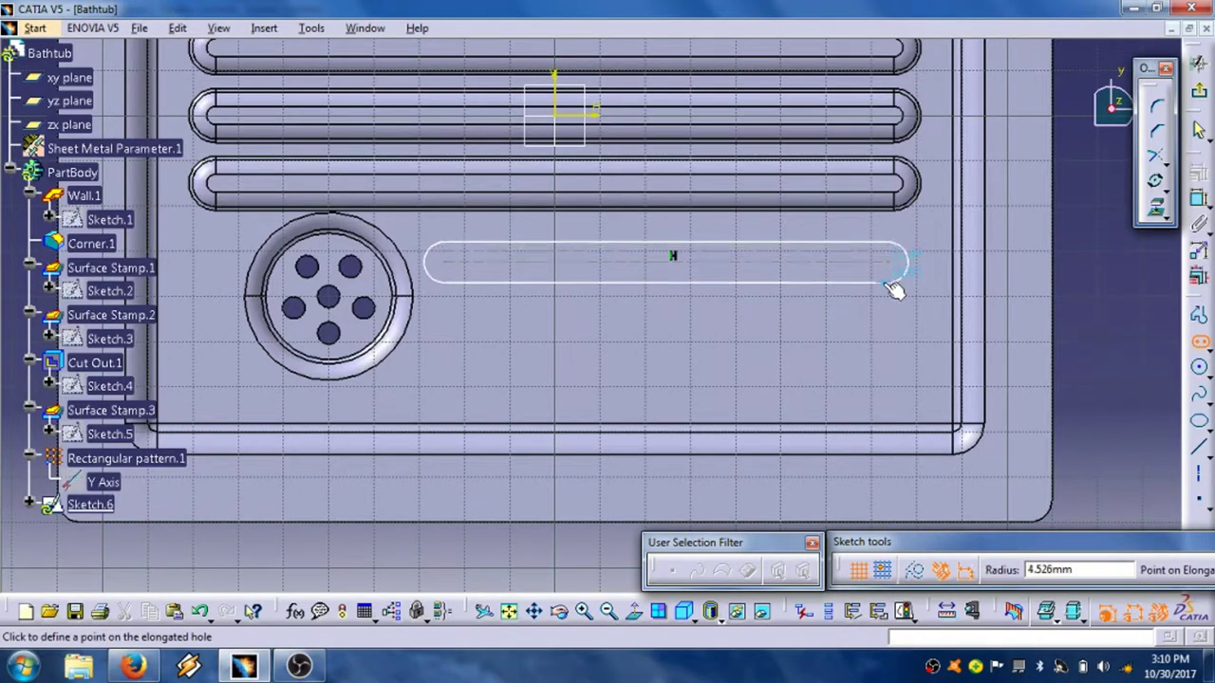
click(895, 277)
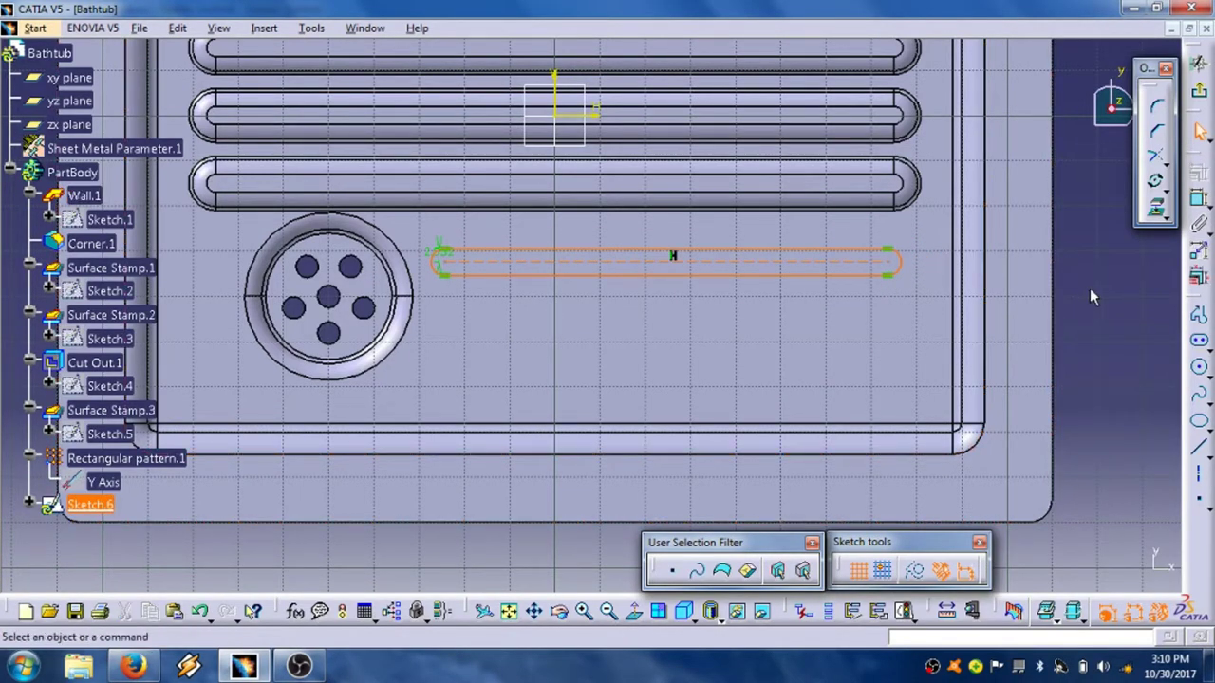
Set the distance between the new elongated hole's upper edge and its centreline to 3 mm.
click(440, 249)
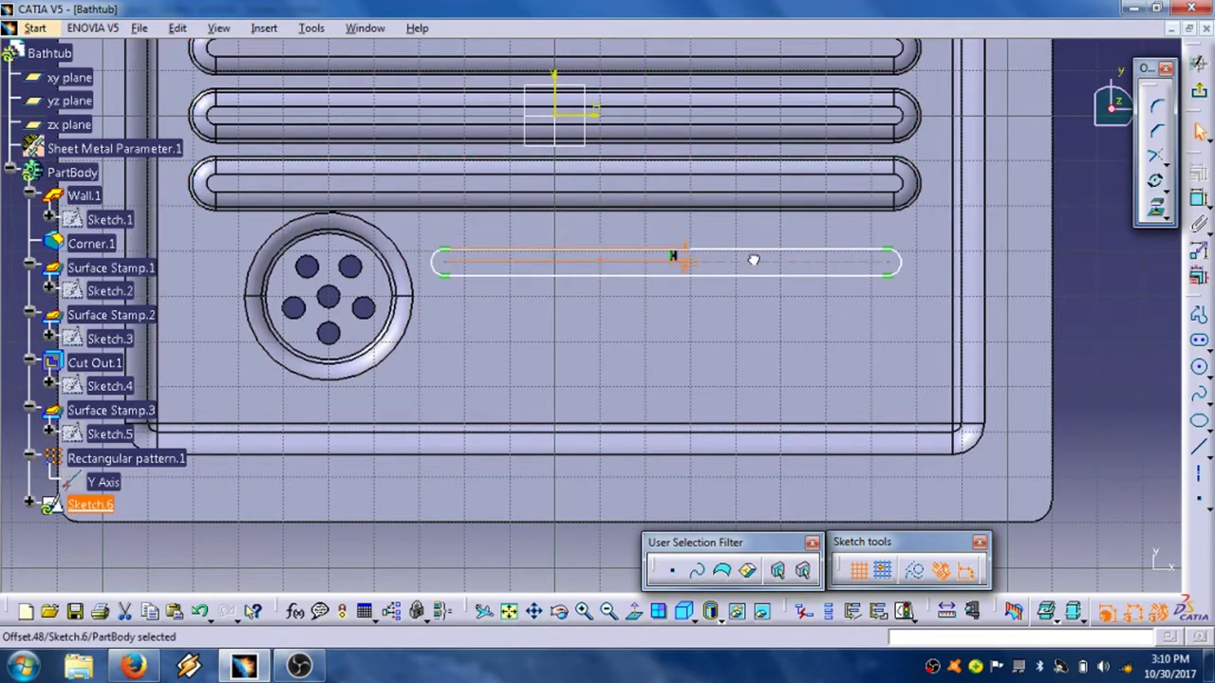
double_click(1092, 200)
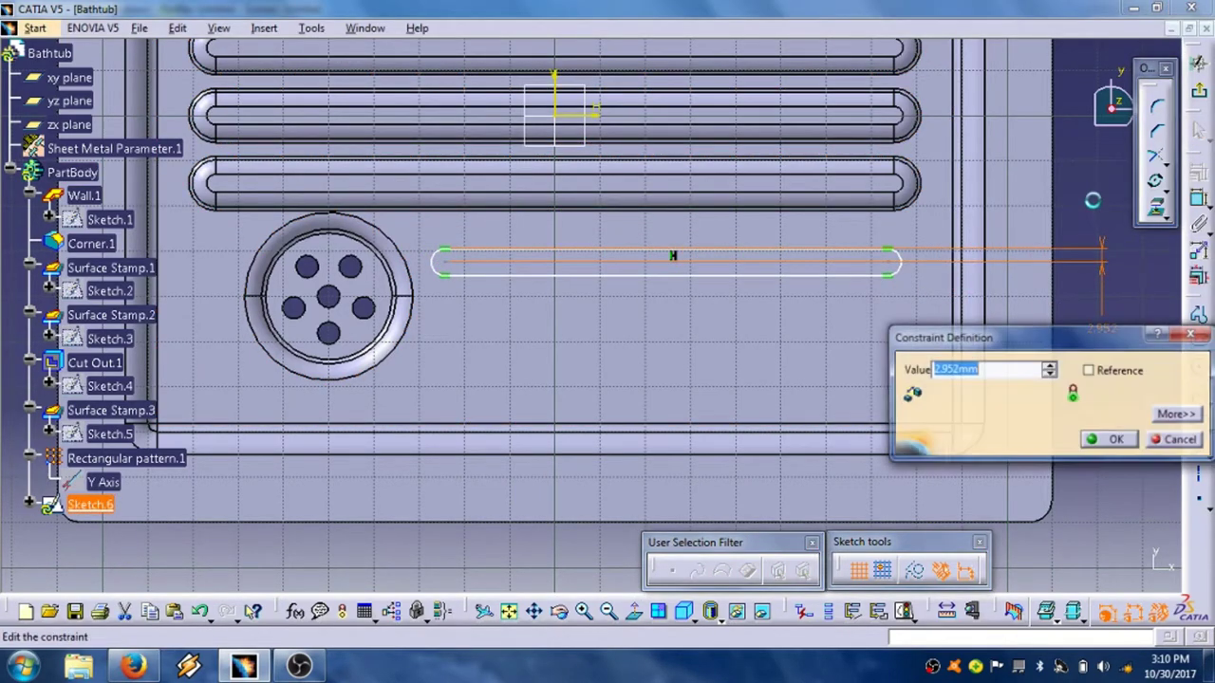
text(3)
key(Return)
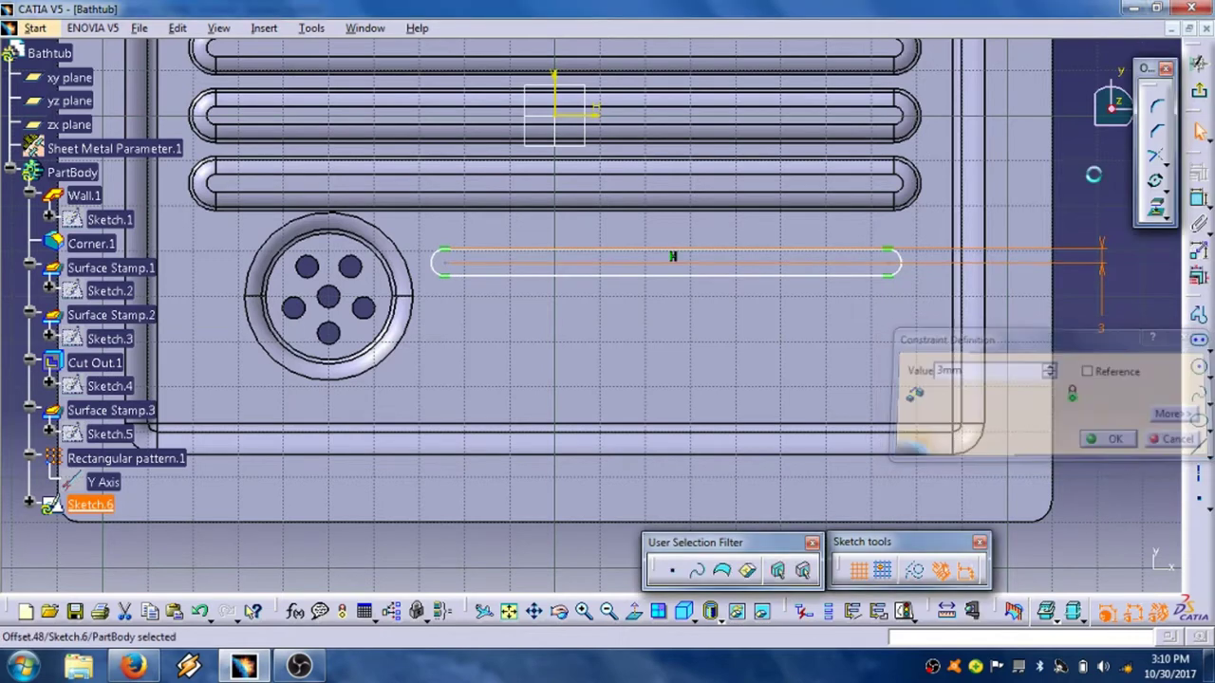
click(1068, 168)
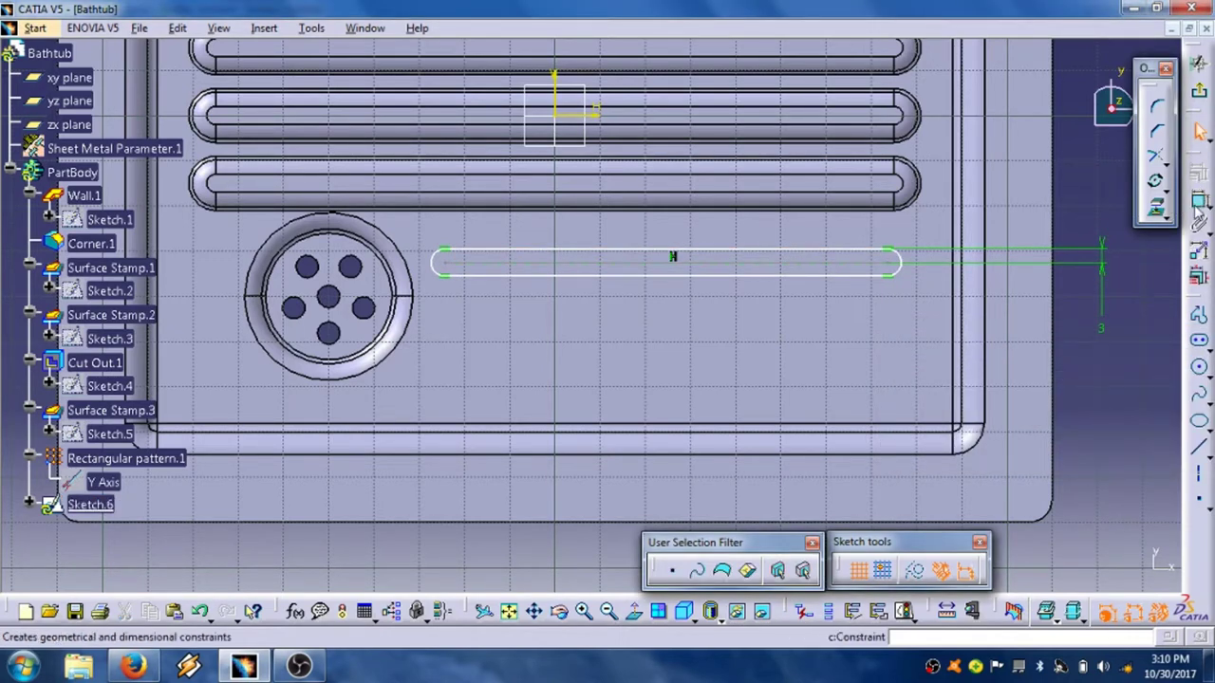
Dimension the length of the elongated hole's centreline and set it to 95 mm.
click(1198, 200)
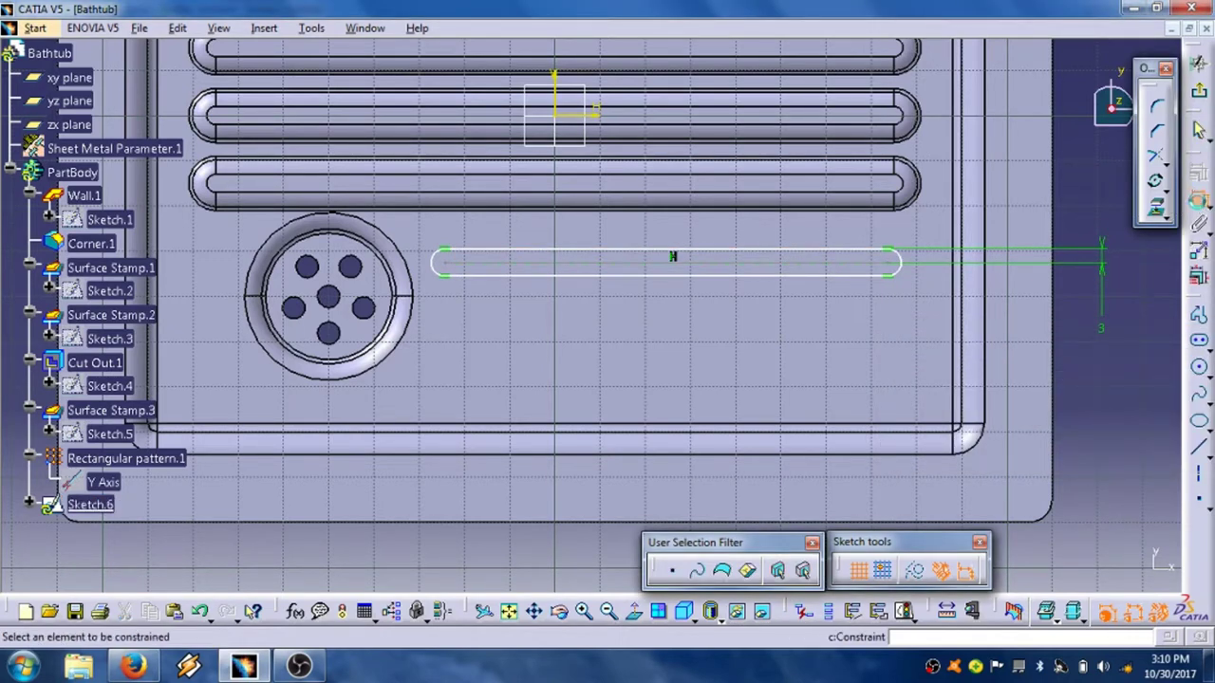
click(770, 272)
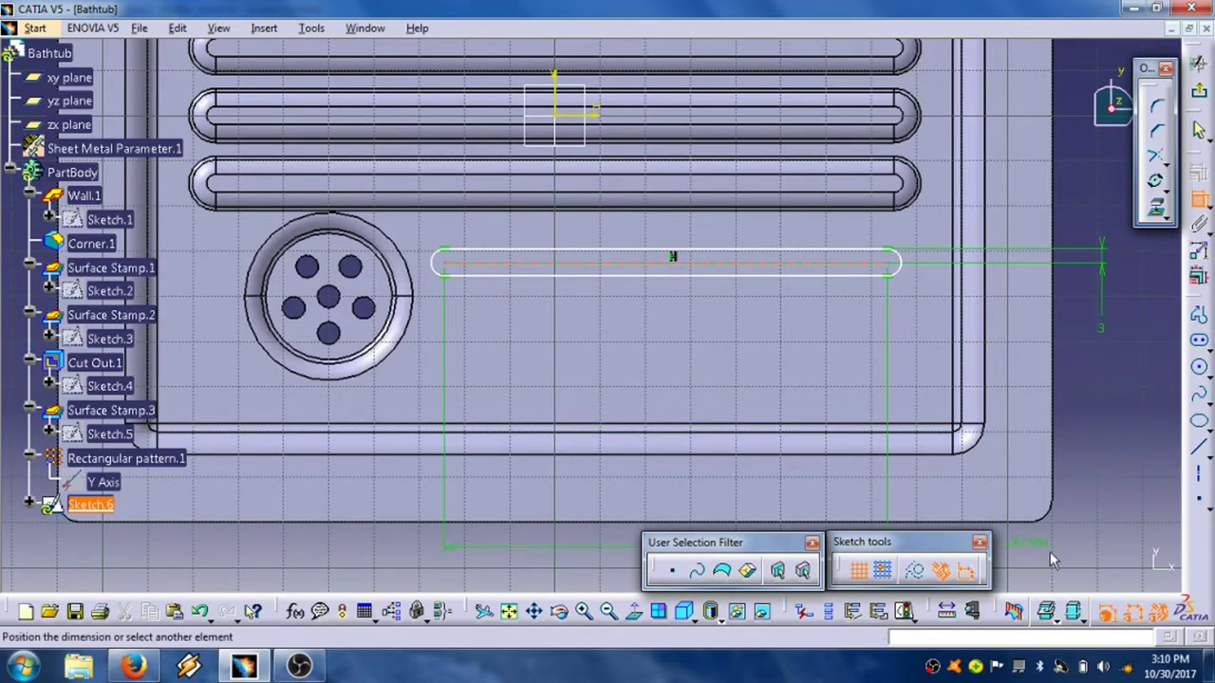
click(1101, 377)
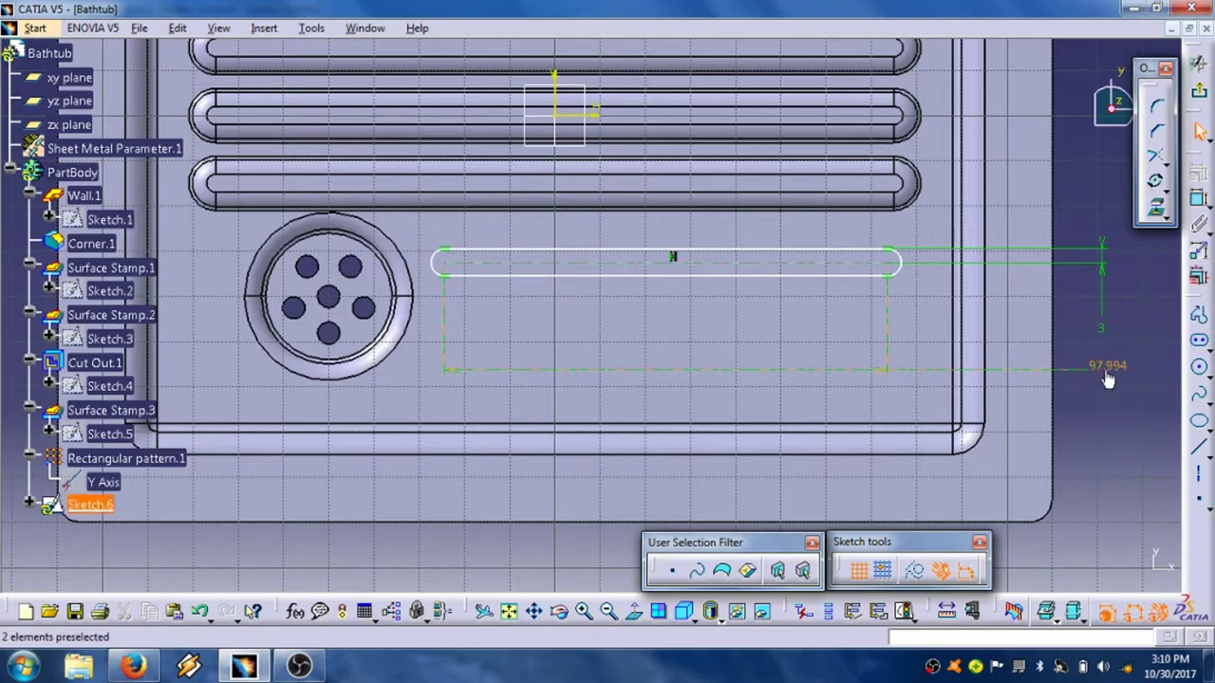
double_click(1107, 367)
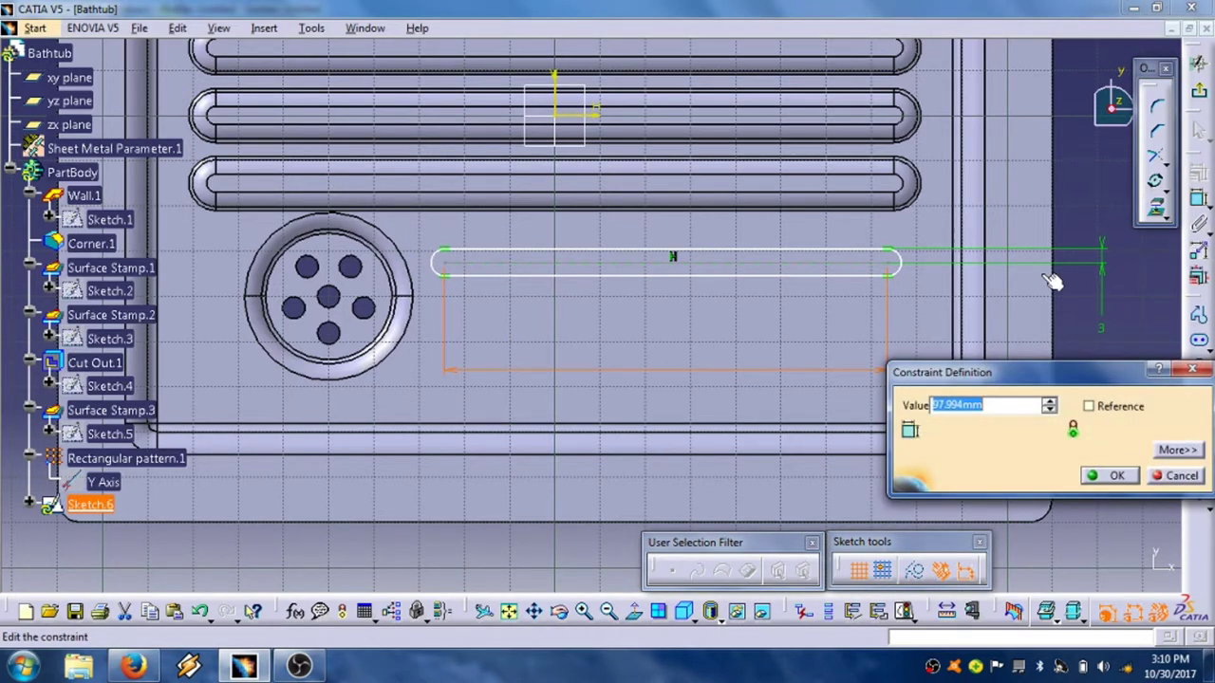
text(95)
key(Return)
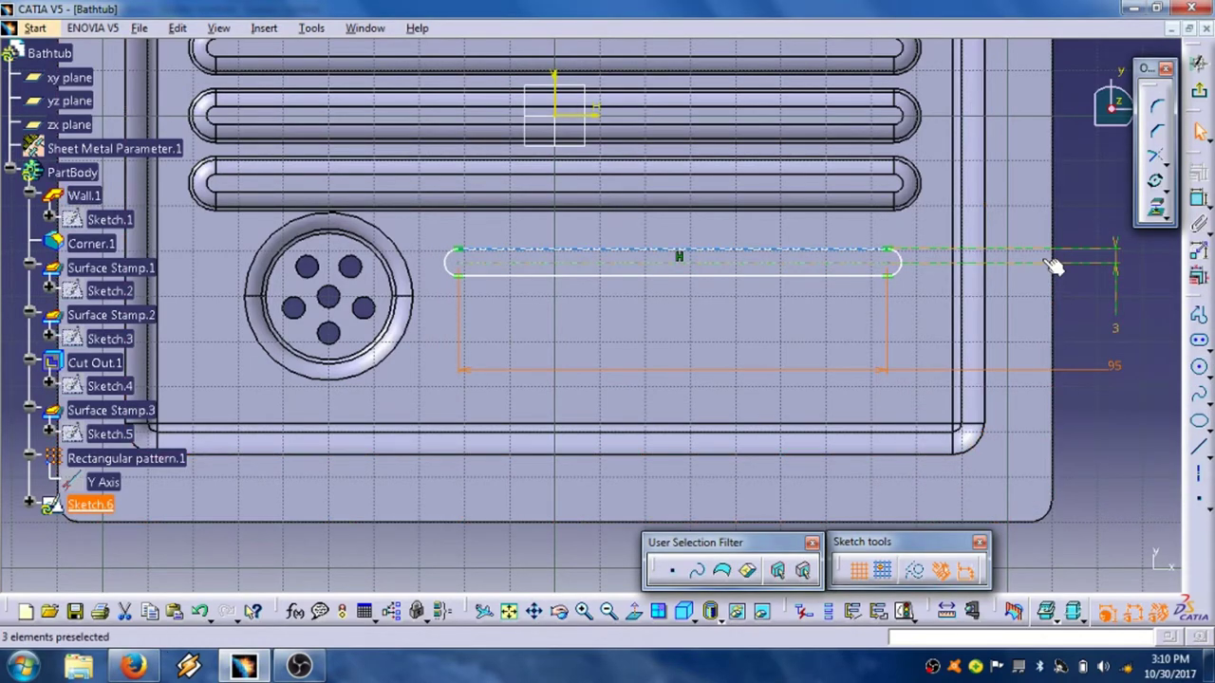
click(1071, 194)
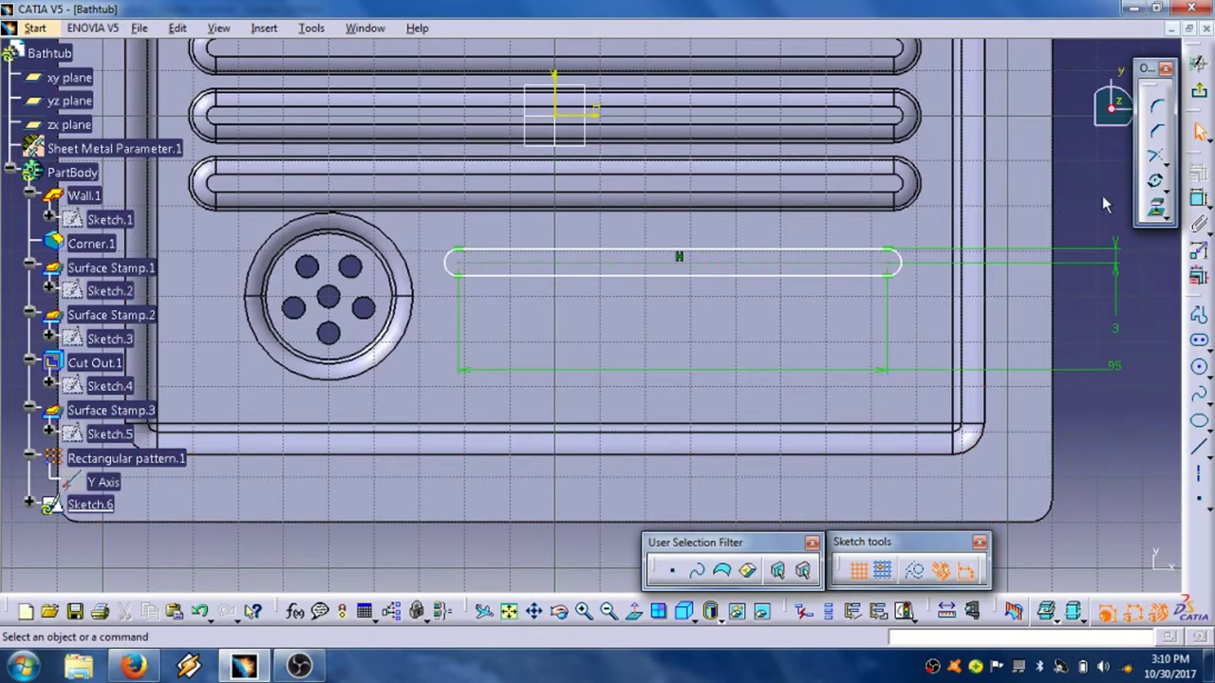
Dimension the horizontal distance from the elongated hole's end centre, farthest from the drain, to the tray's outer edge and set it to 35 mm.
click(890, 269)
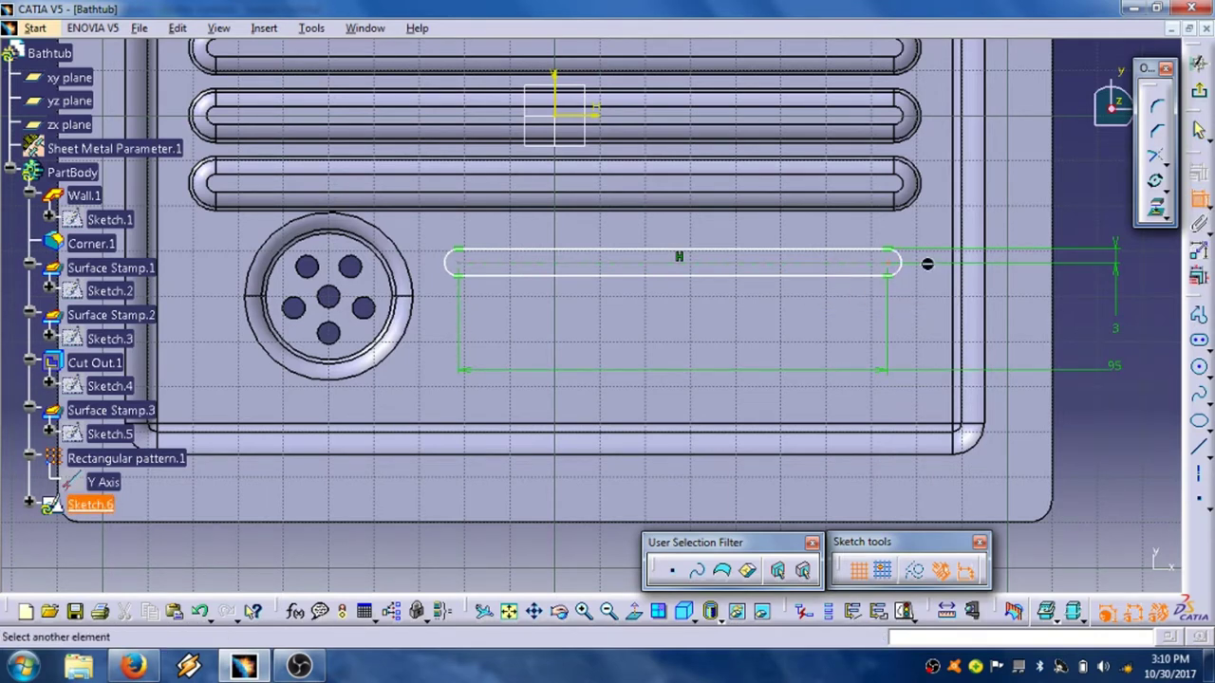
click(1050, 217)
click(1091, 221)
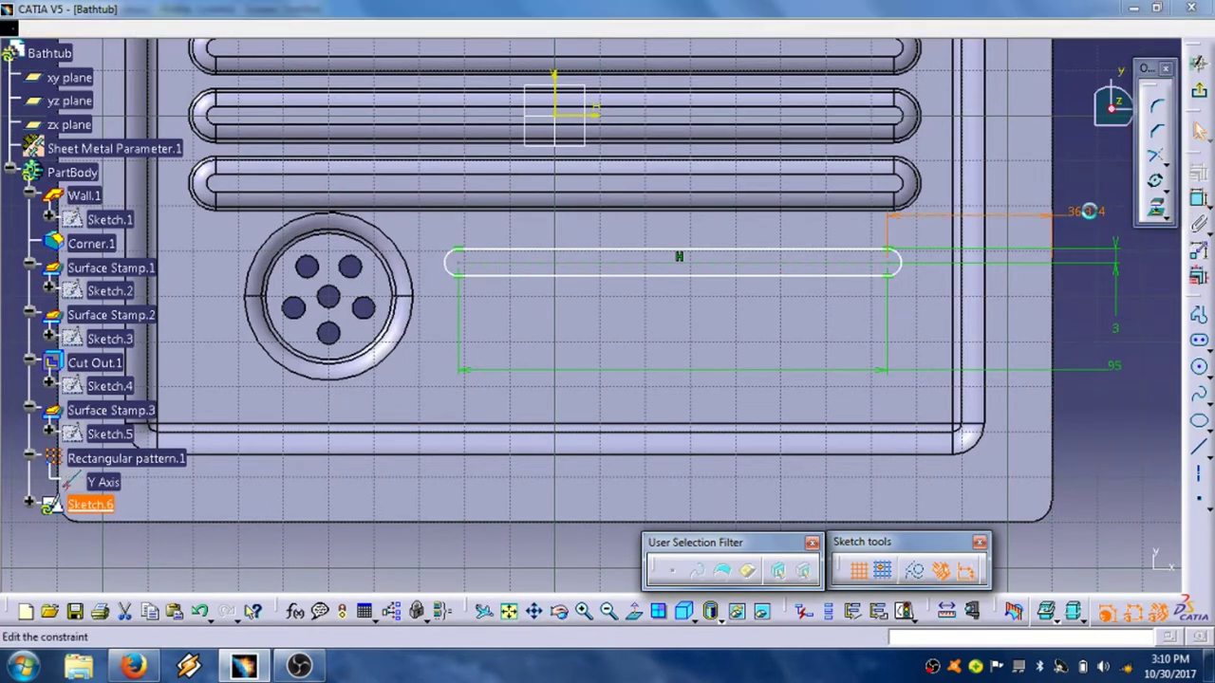
double_click(1085, 208)
text(35)
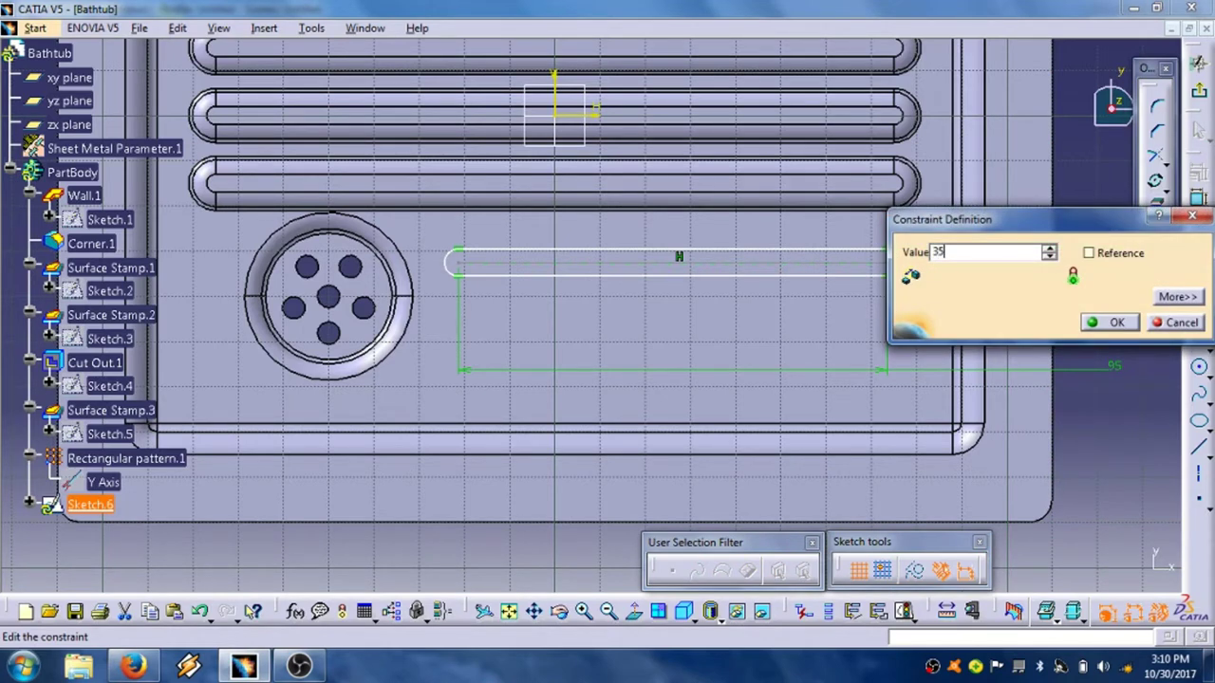
key(Return)
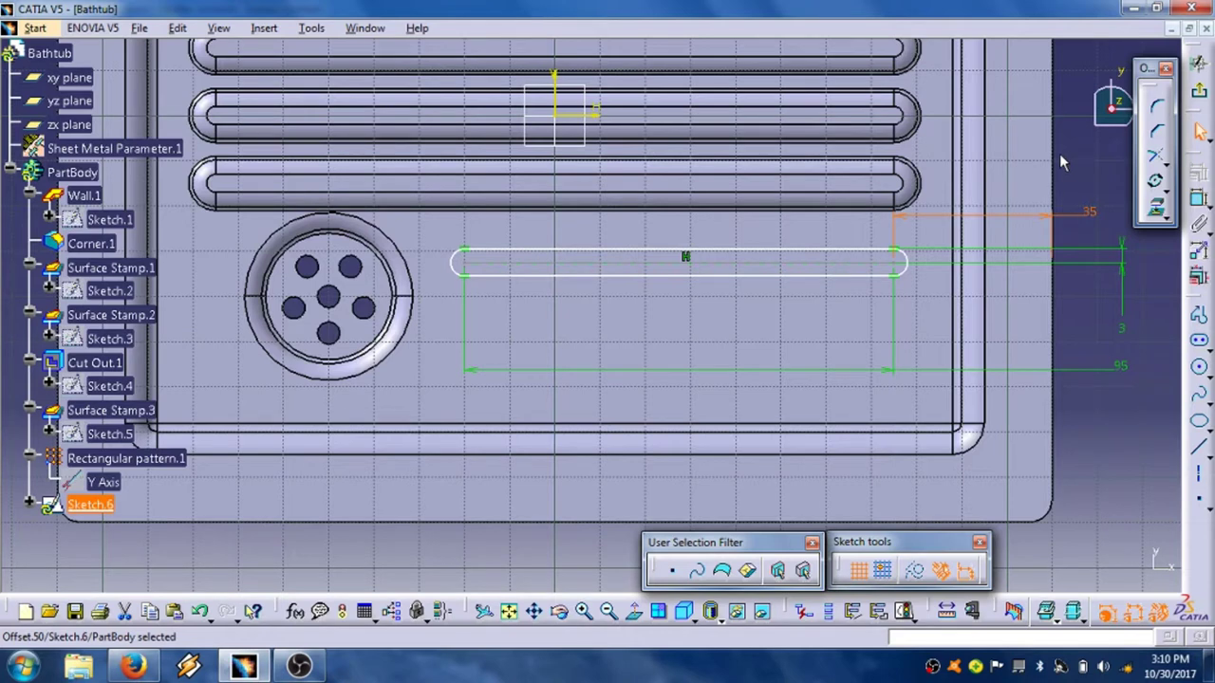
click(1083, 172)
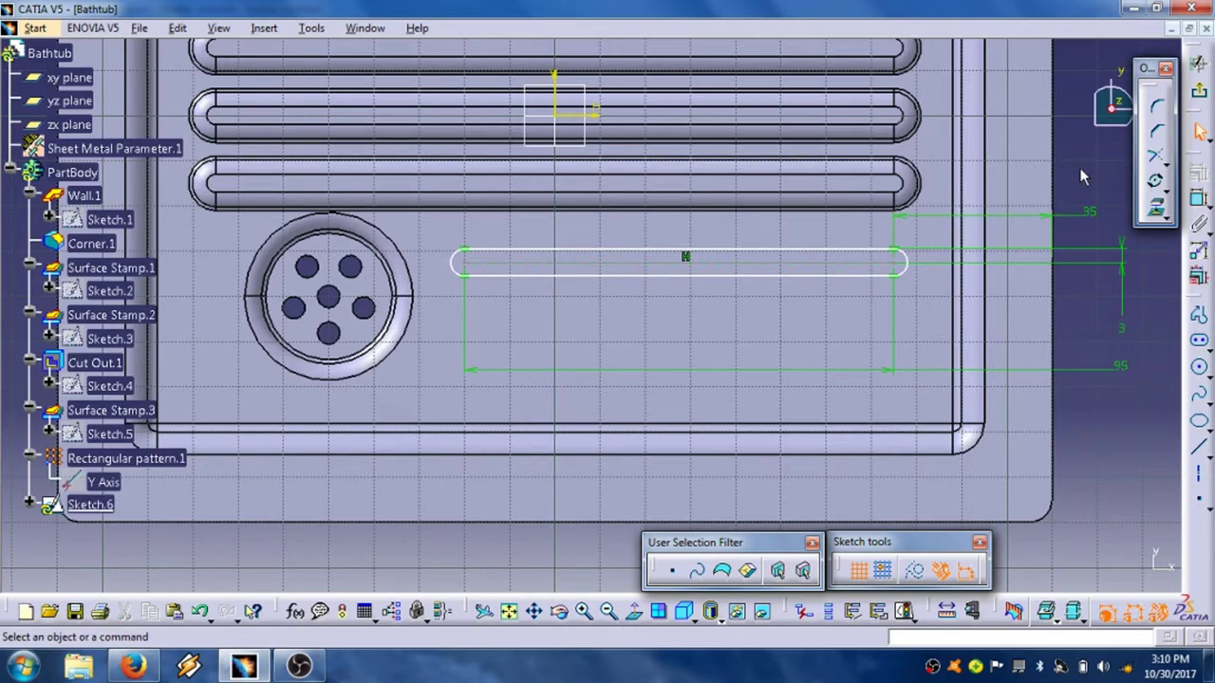
Dimension the vertical distance between the elongated hole's centreline and the sketch's horizontal axis and set it to 28 mm.
click(1198, 203)
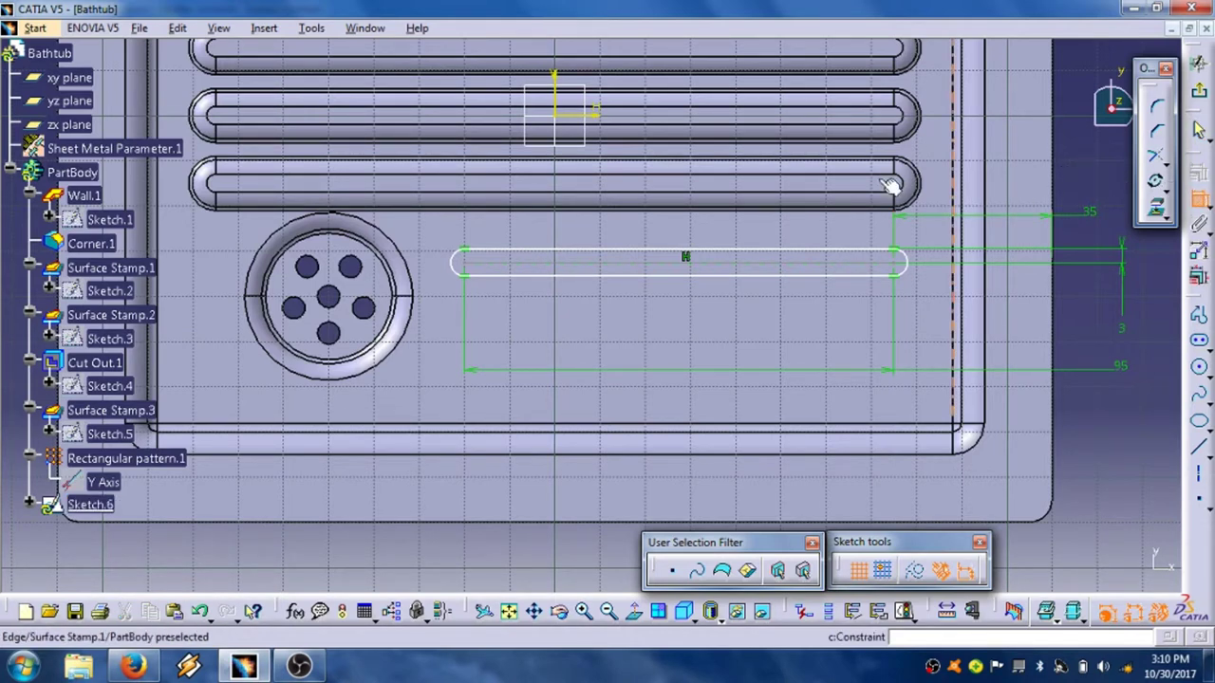
click(640, 266)
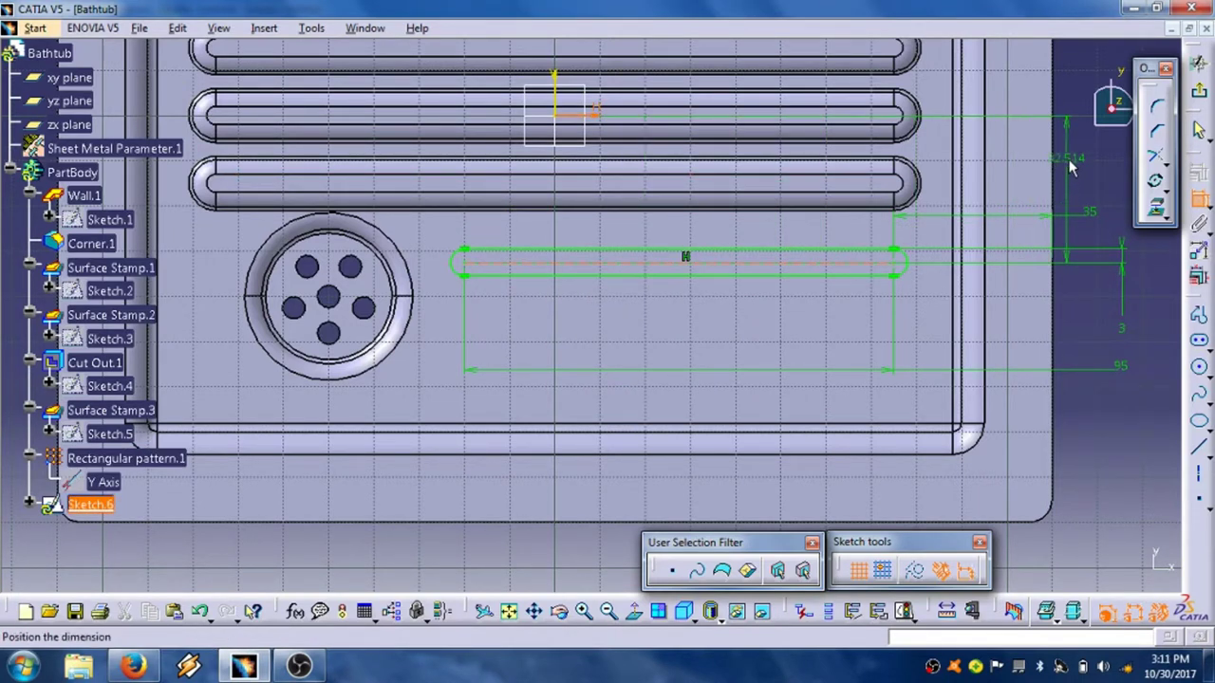
click(1082, 168)
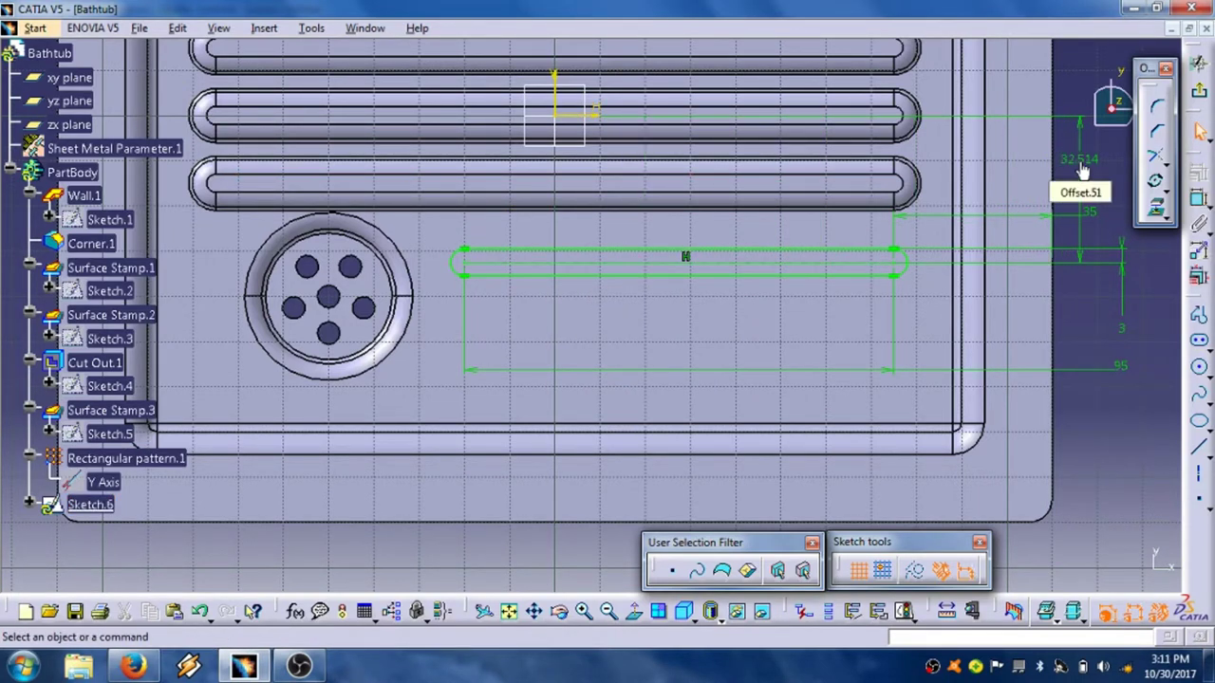
double_click(1079, 159)
text(28)
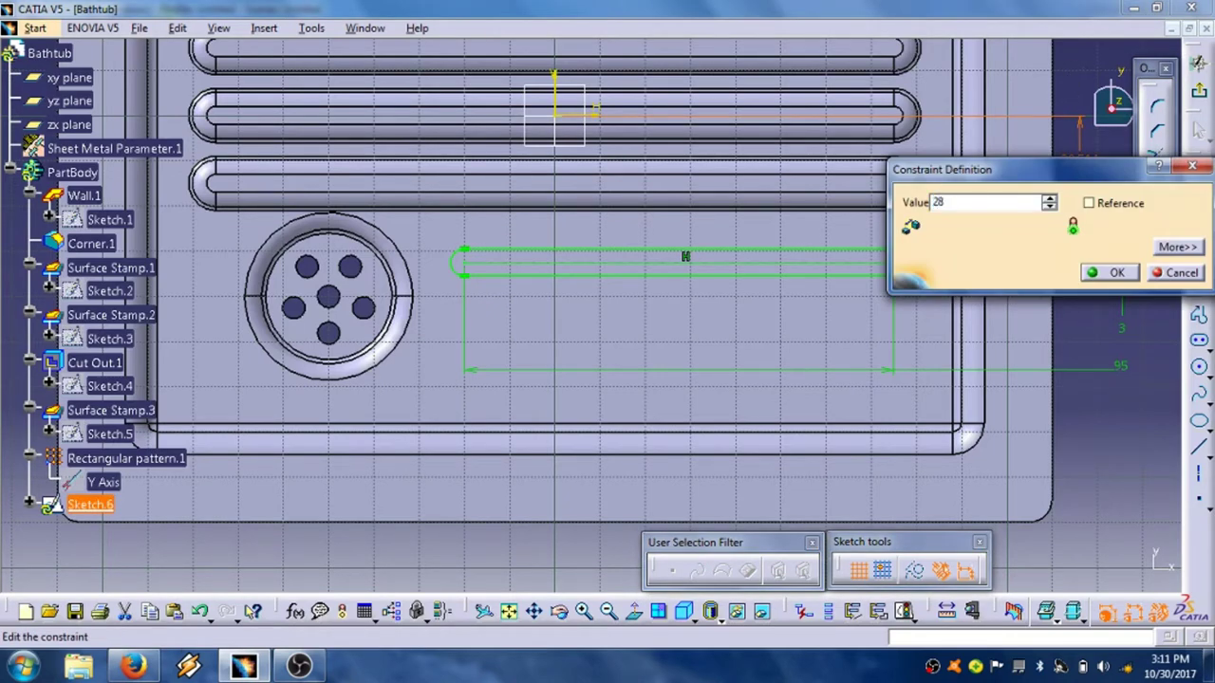
key(Return)
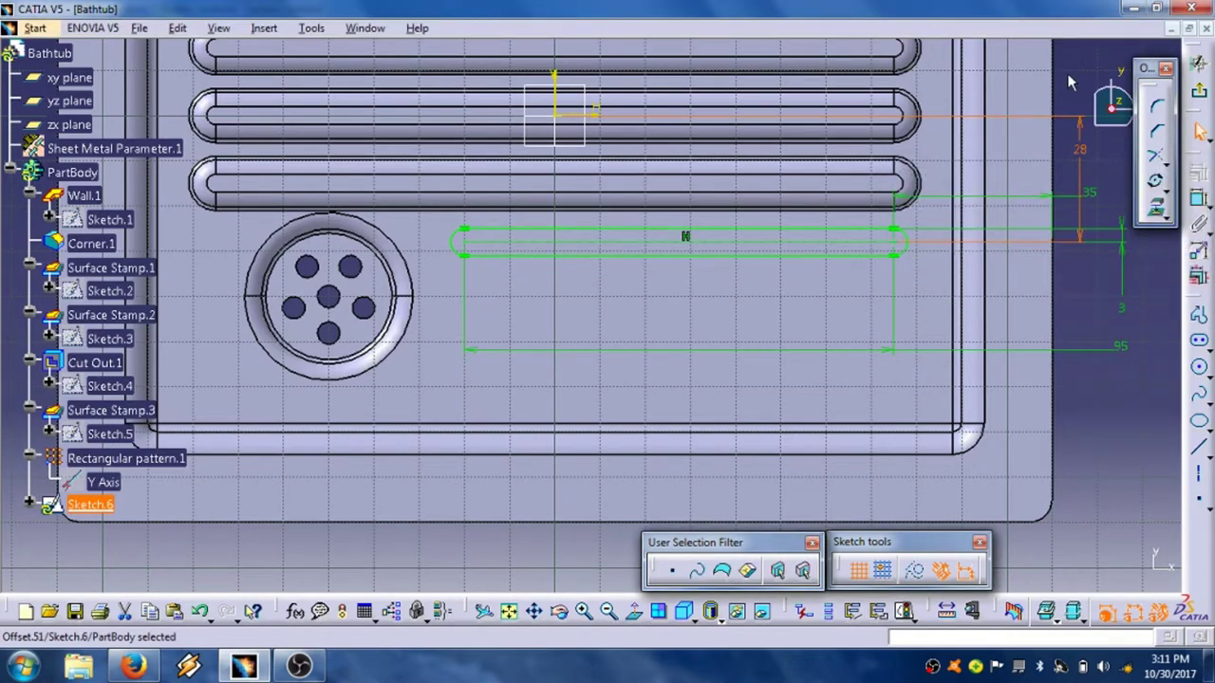
Set the distance between the elongated hole's centreline and the horizontal axis to 29 mm.
double_click(1082, 154)
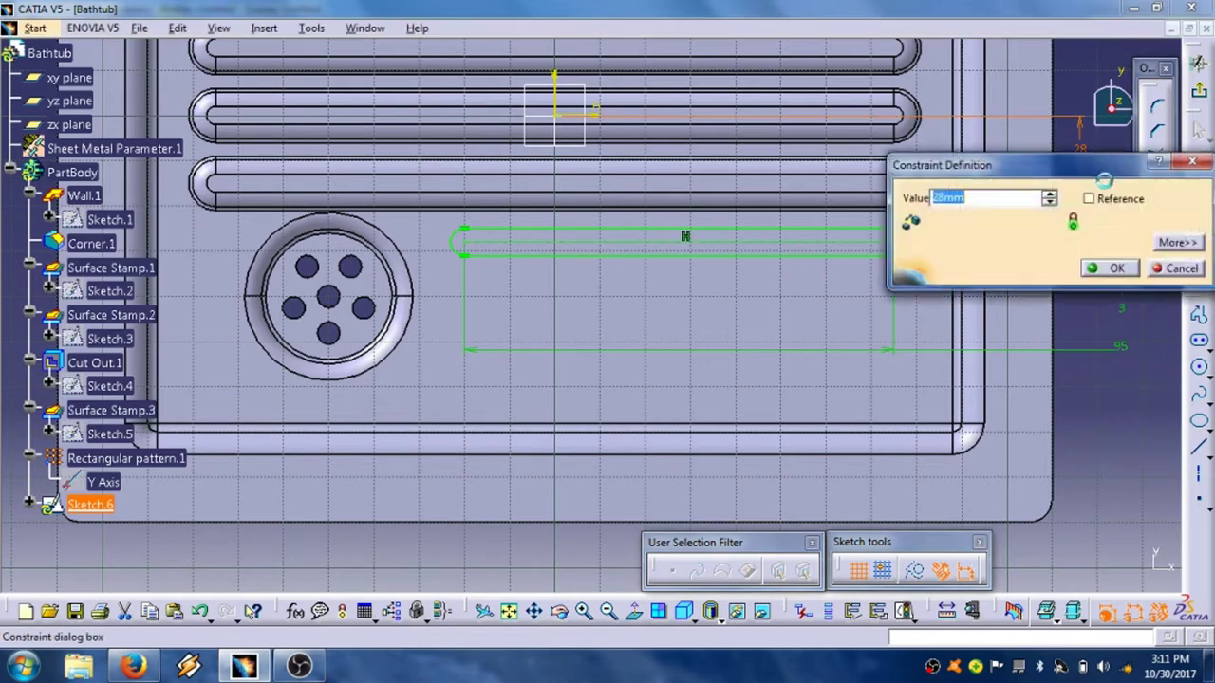
click(1049, 195)
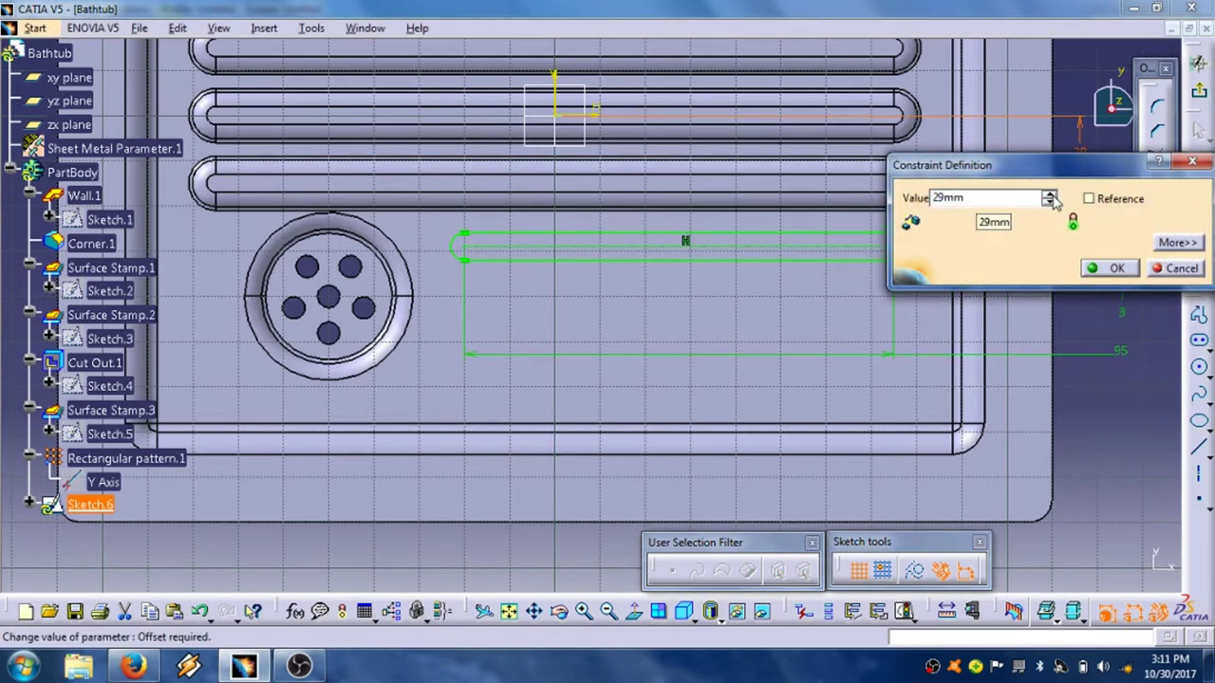
click(1108, 268)
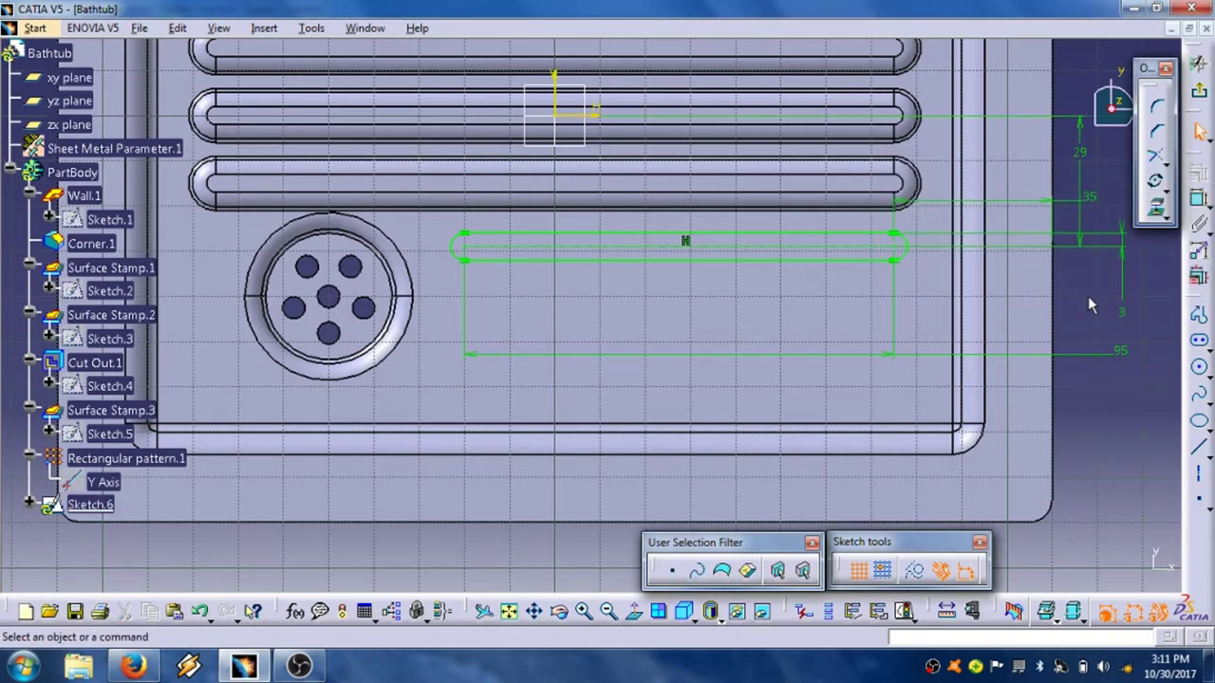
Exit the sketch and create a surface stamp from the elongated hole with a 90° angle, 2 mm height and 1 mm radii R1 and R2.
click(1199, 92)
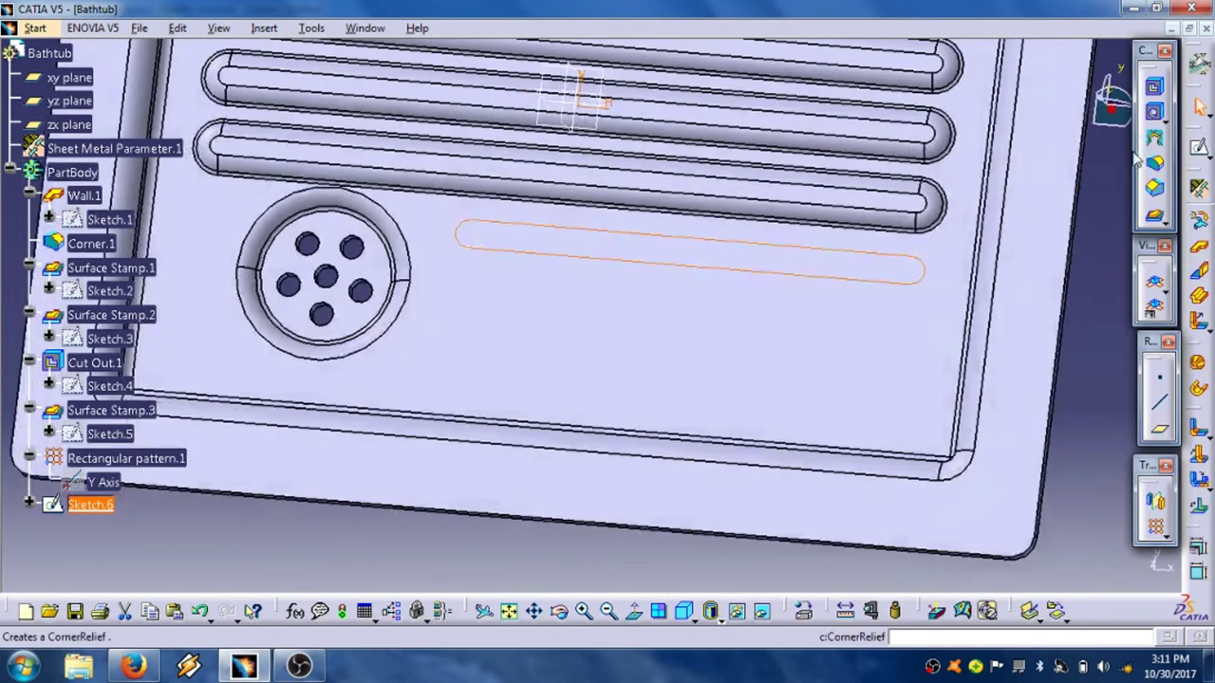
click(1157, 218)
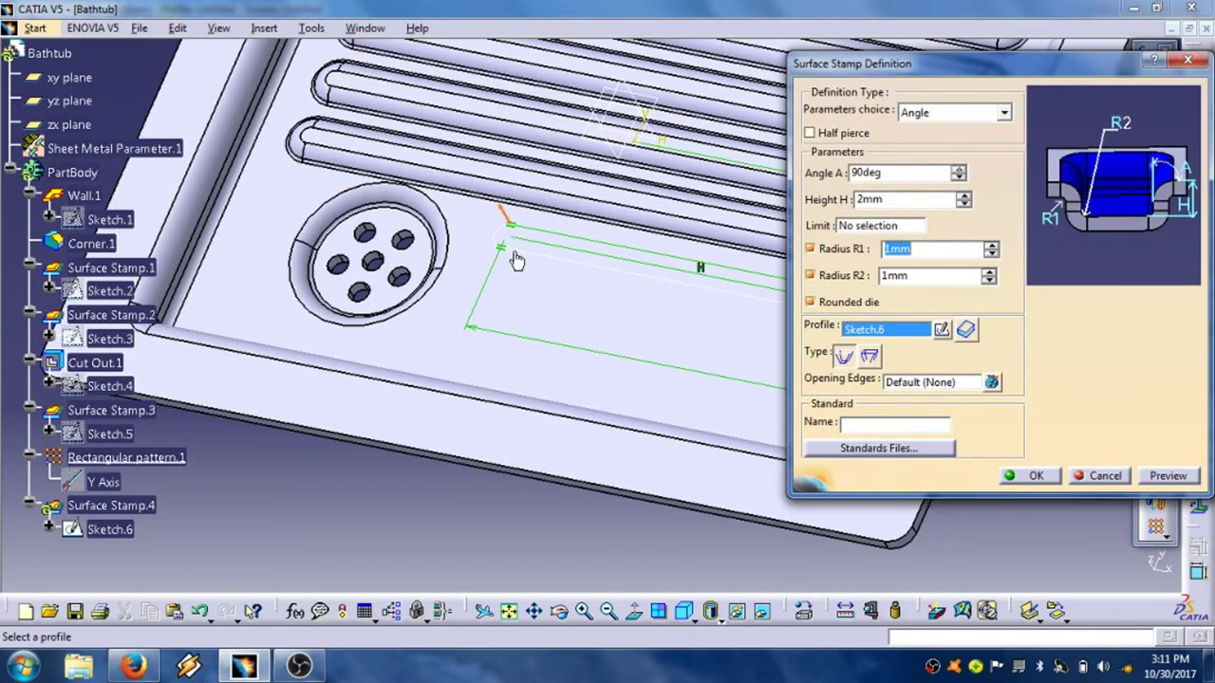
click(1168, 476)
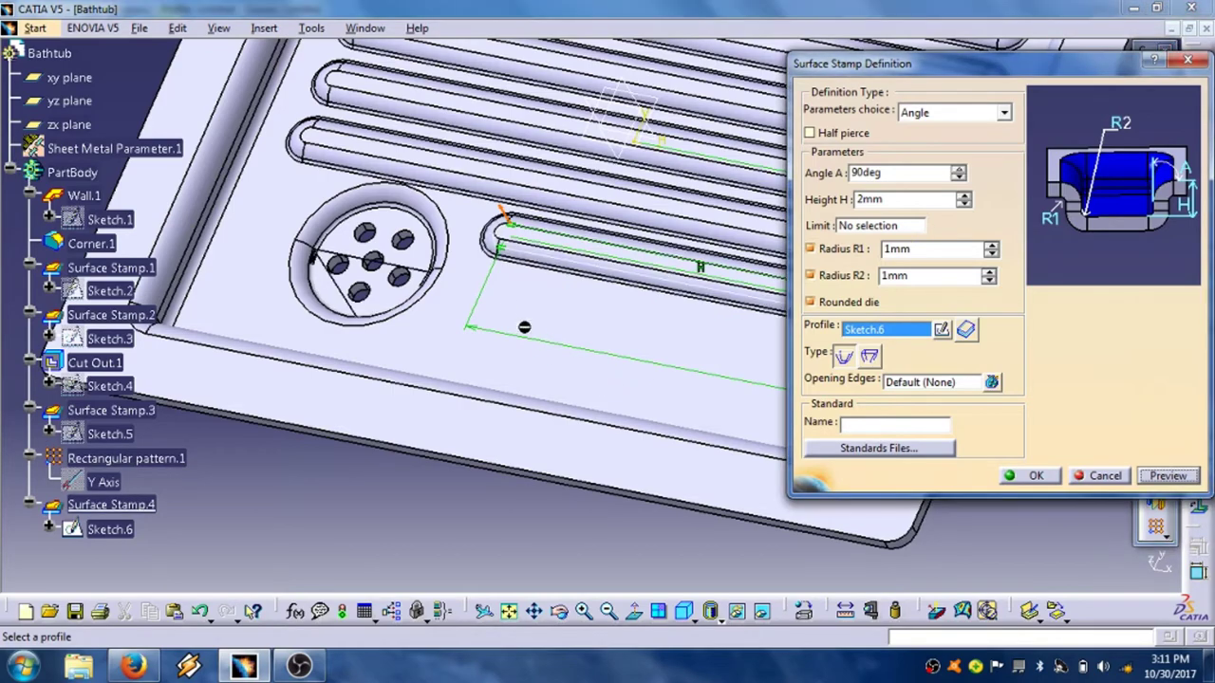
middle_drag(522, 328, 608, 347)
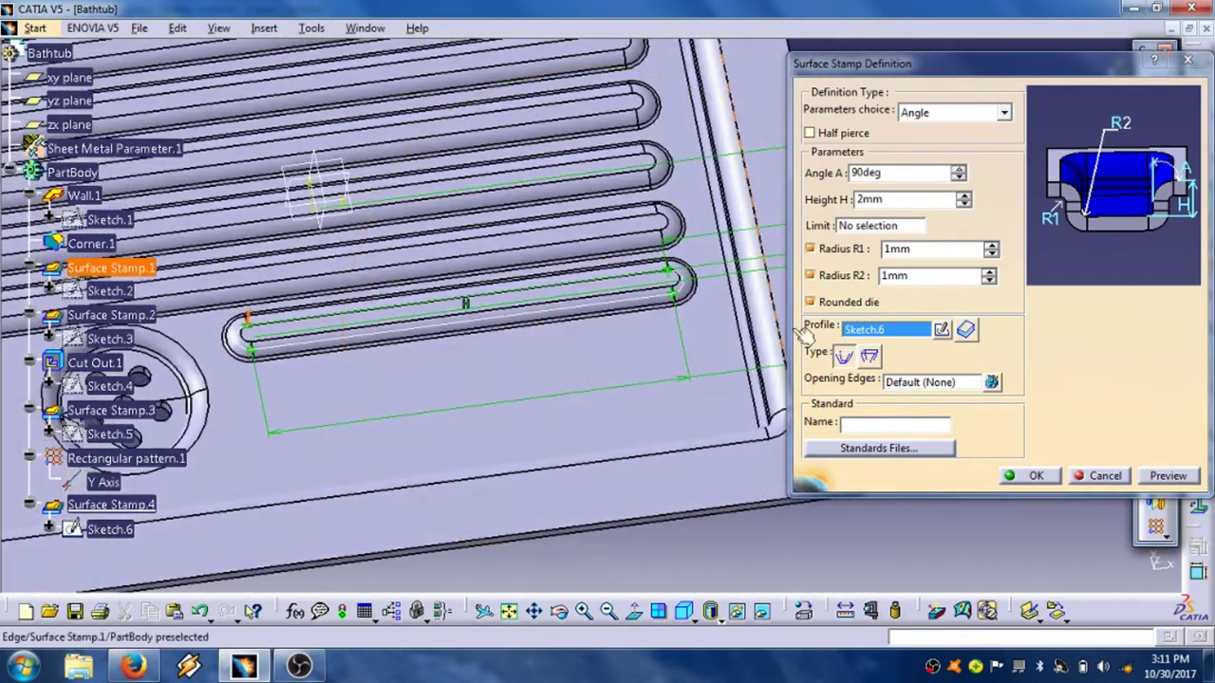
click(1044, 477)
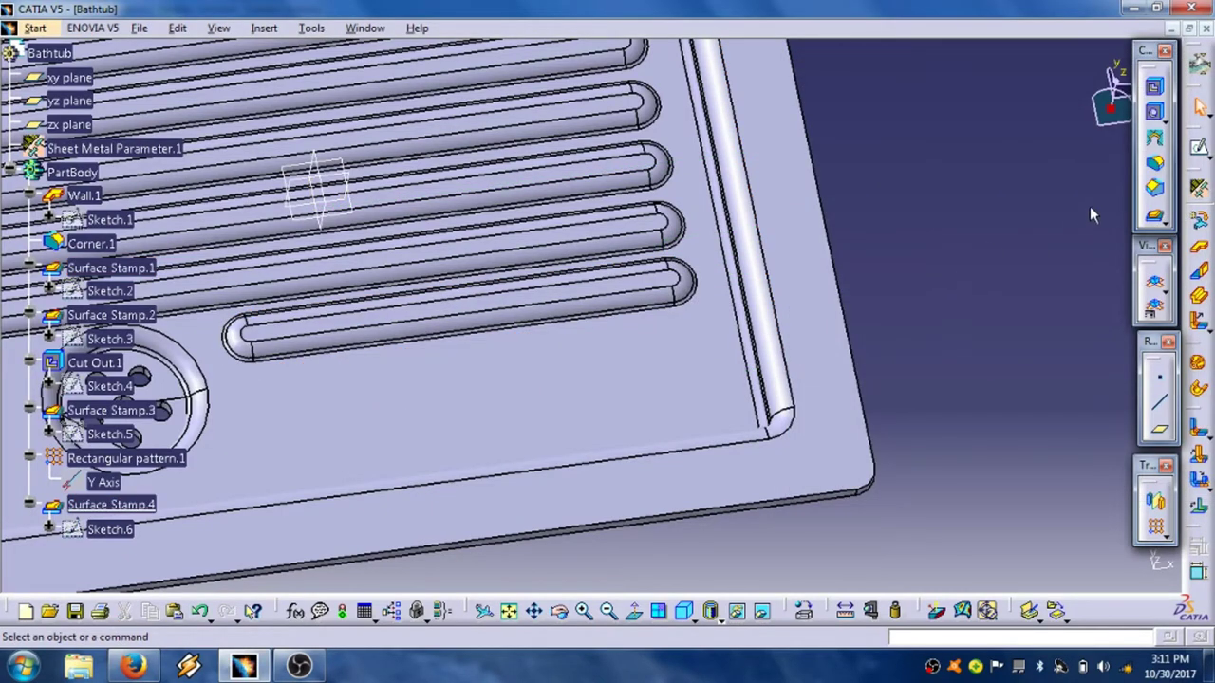
Pattern the short rib stamp rectangularly along the Y axis, away from the long ribs, with 3 instances at 15 mm spacing.
click(1161, 534)
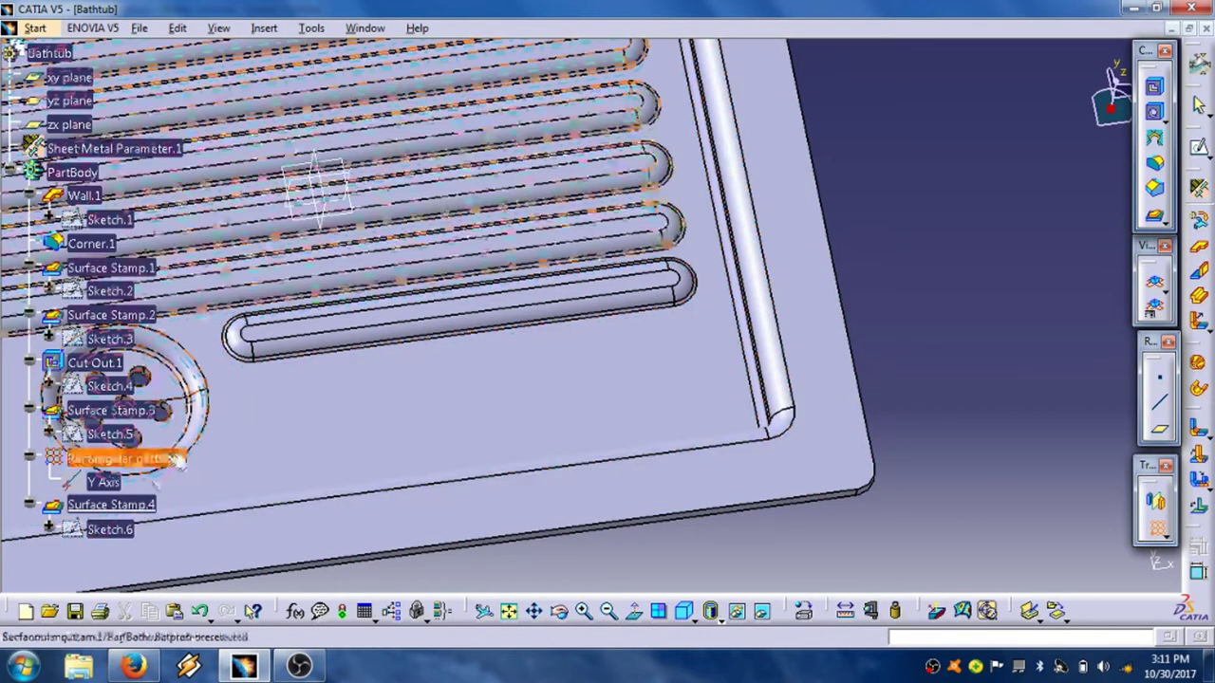
click(112, 505)
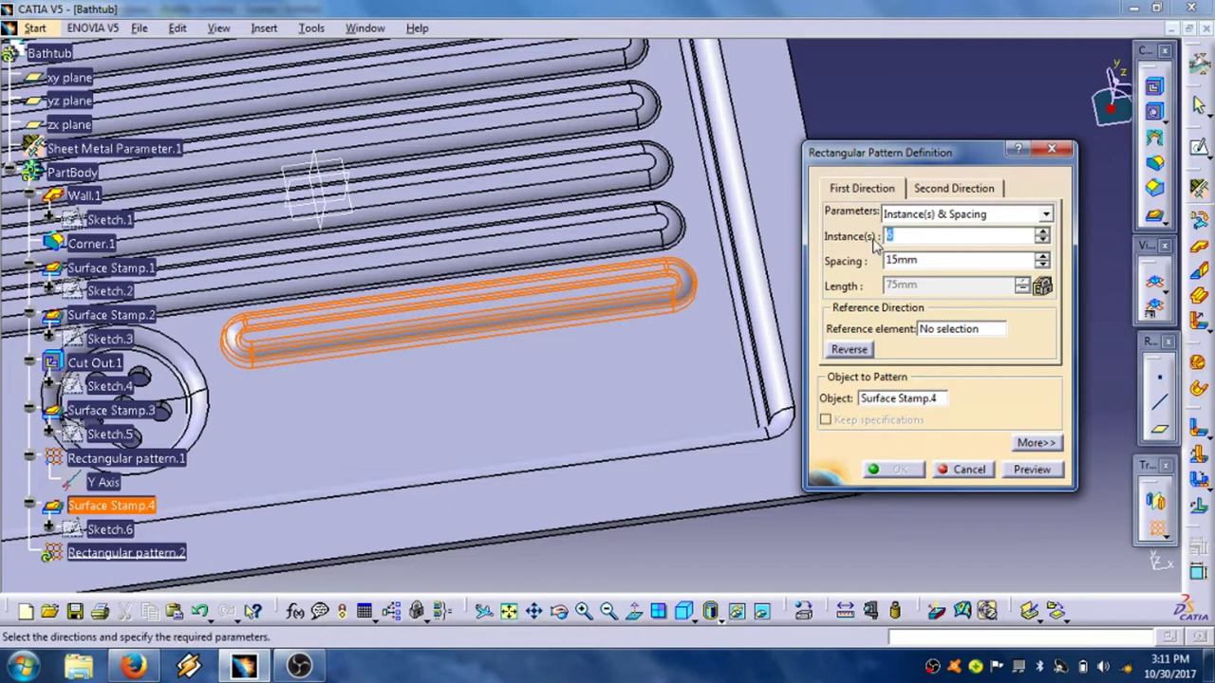
text(2)
right_click(976, 333)
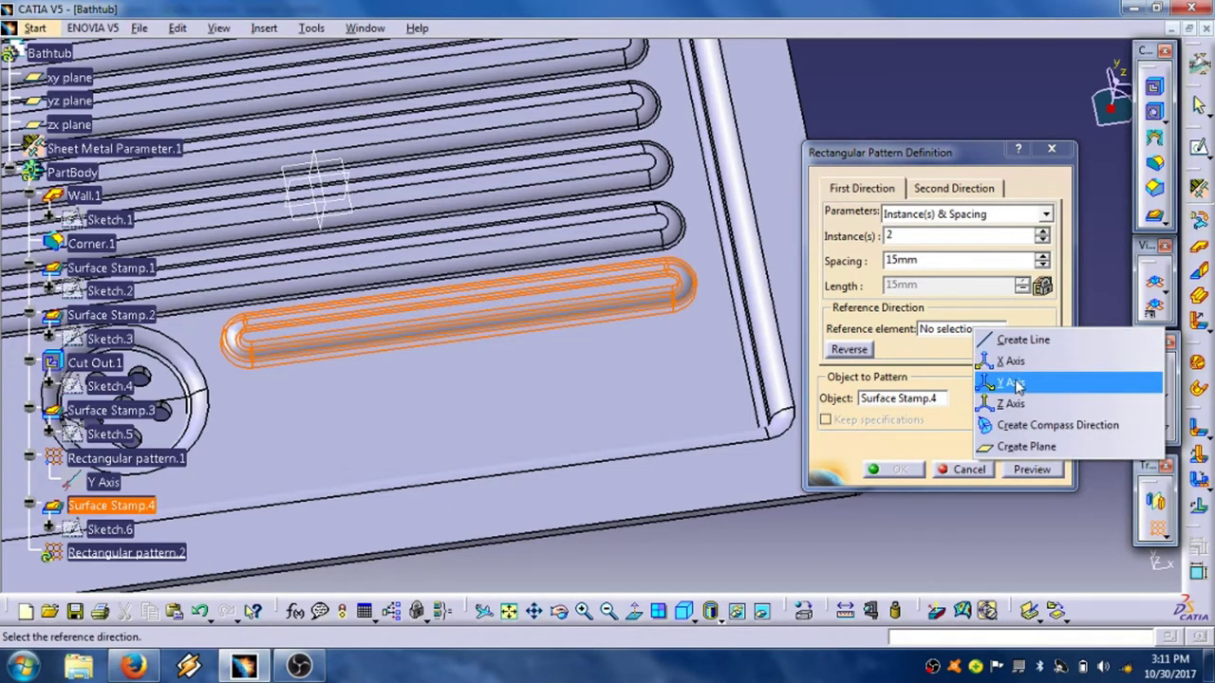
click(1011, 382)
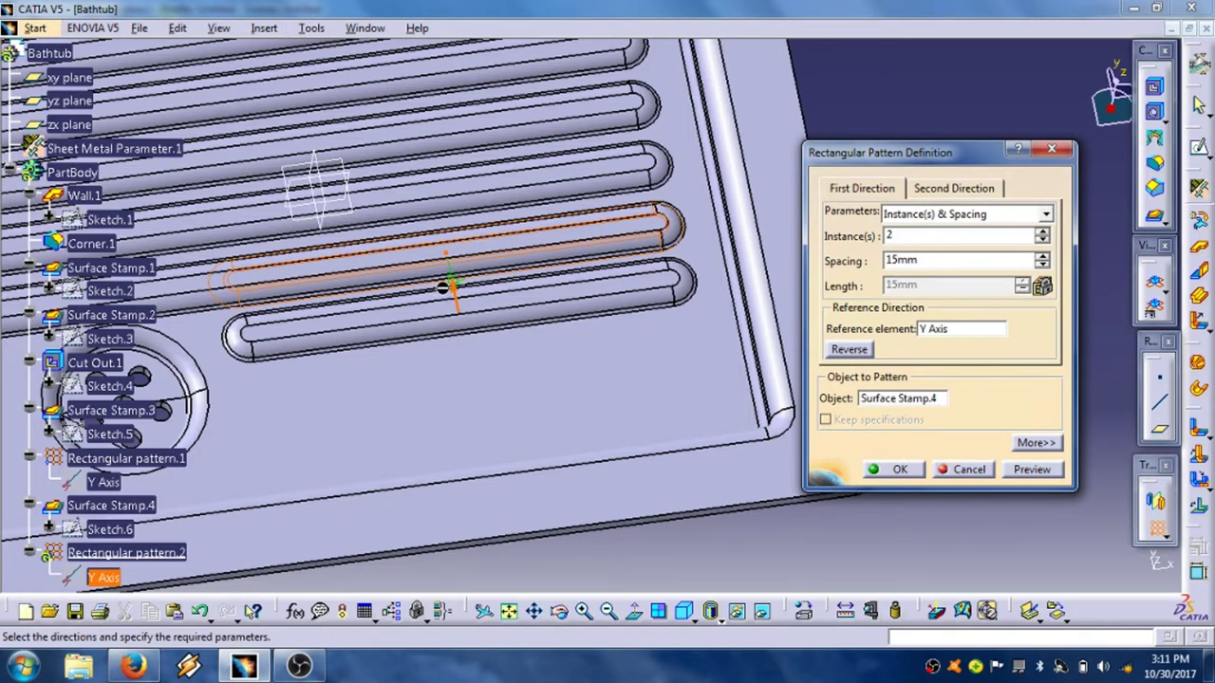
click(452, 283)
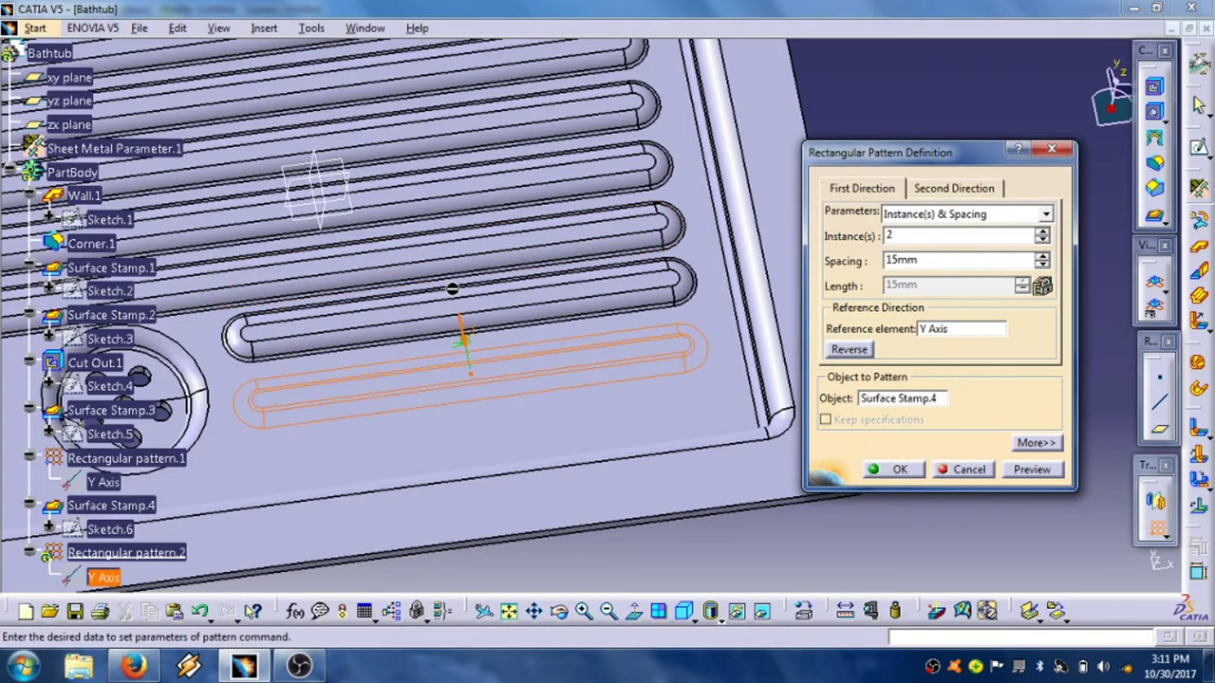
click(1042, 232)
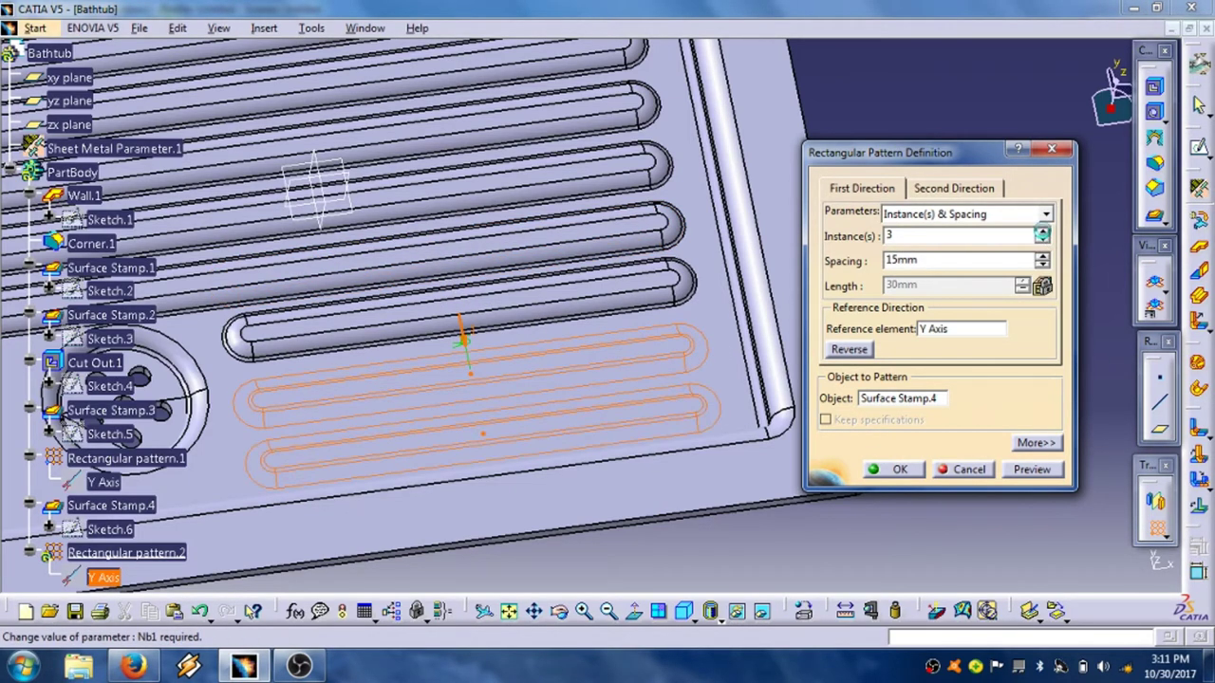
click(1014, 471)
click(900, 470)
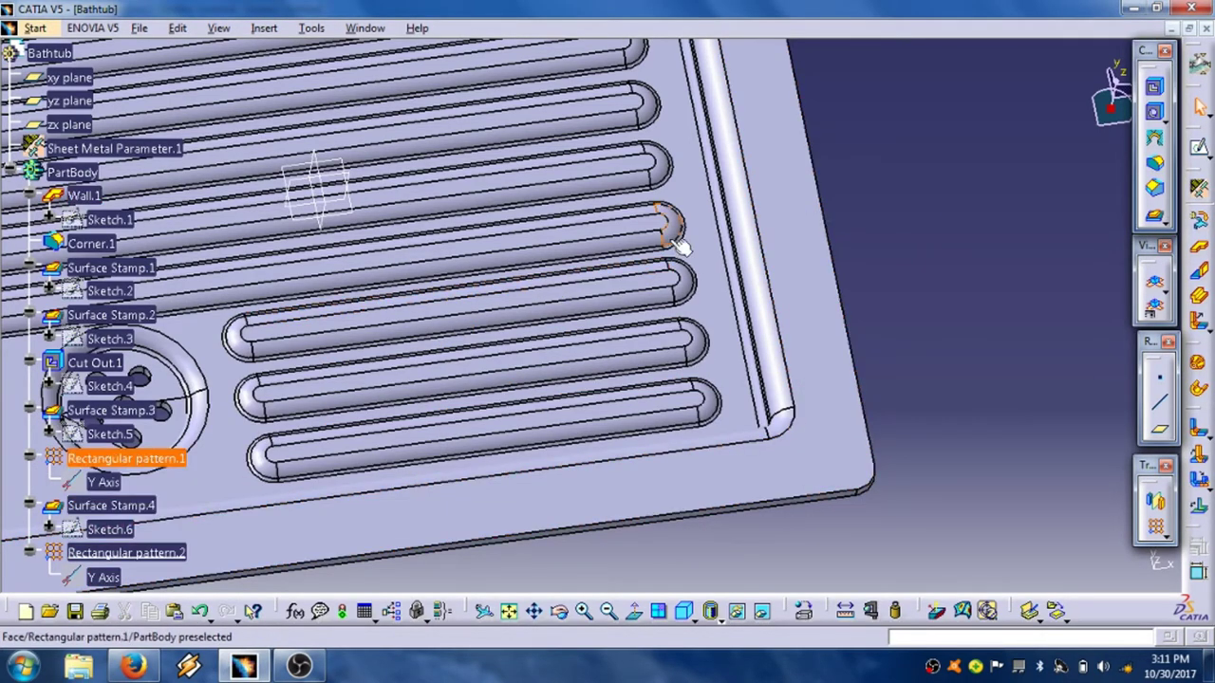
Hide the xy, yz and zx reference planes.
middle_drag(673, 244, 745, 380)
click(95, 77)
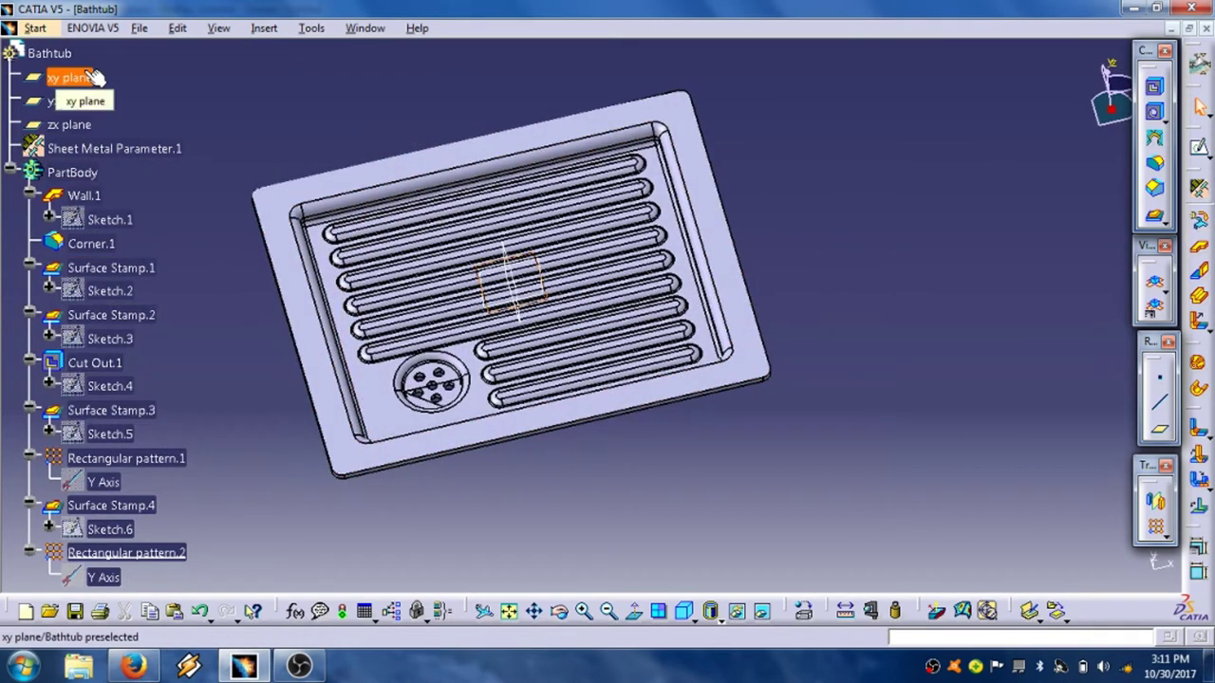
shift+click(74, 125)
right_click(74, 124)
click(123, 177)
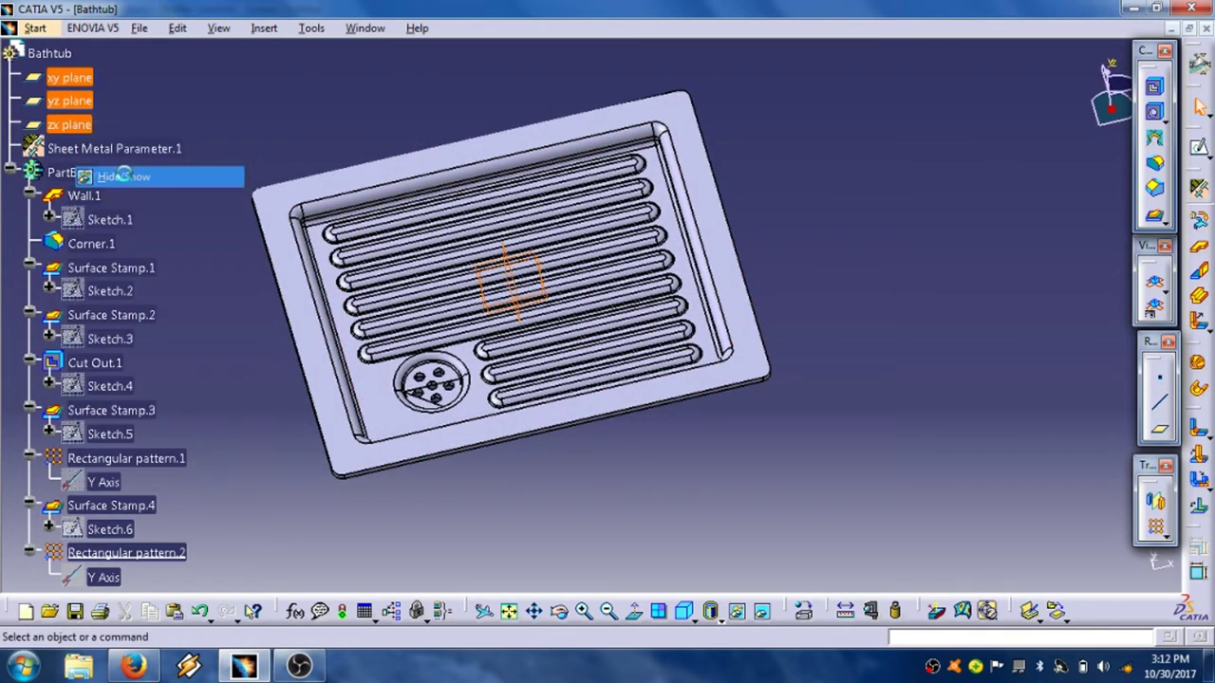
Create a basic flange with 10 mm length, 90° angle and 5 mm radius, propagated around the tray's whole outer edge.
mouse_move(434, 263)
middle_down()
mouse_move(424, 272)
mouse_move(442, 260)
middle_up()
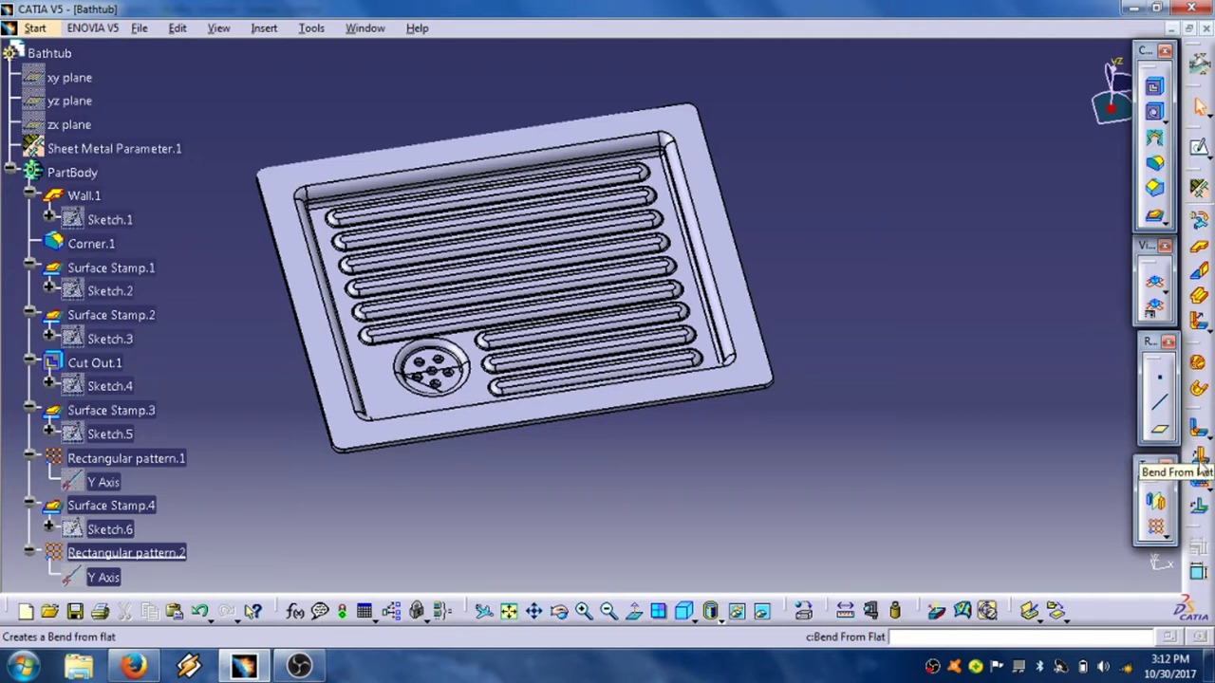
click(1200, 325)
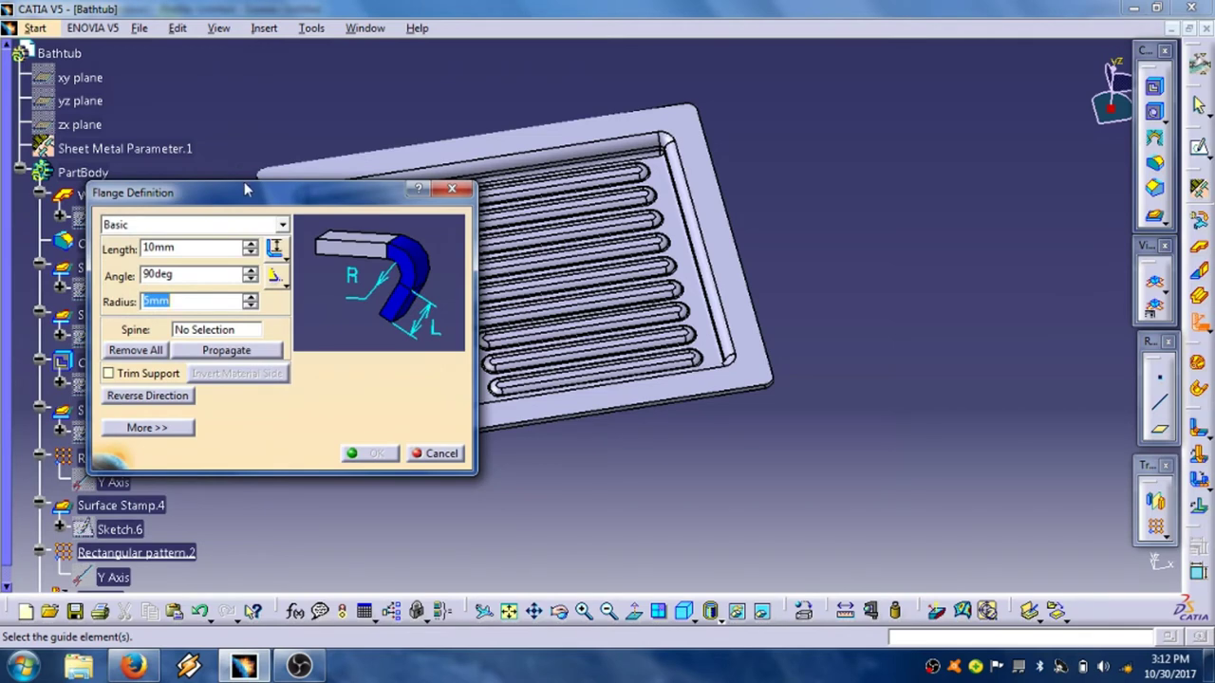
drag(244, 190, 853, 92)
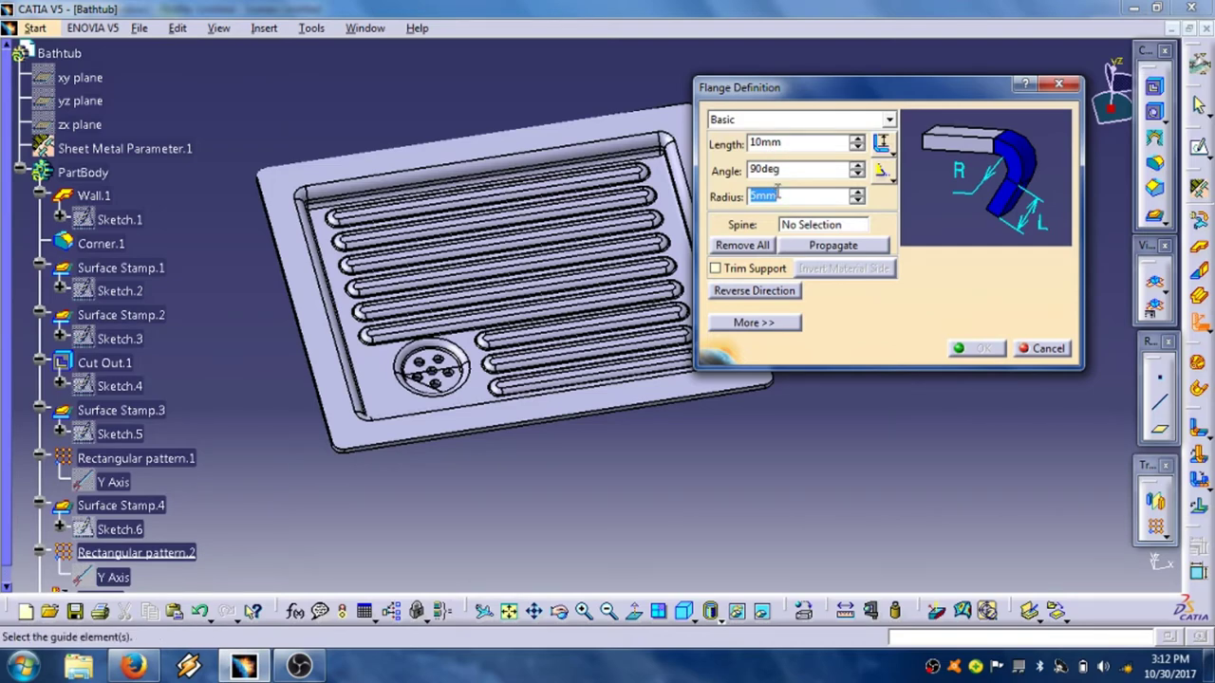
middle_drag(510, 450, 534, 253)
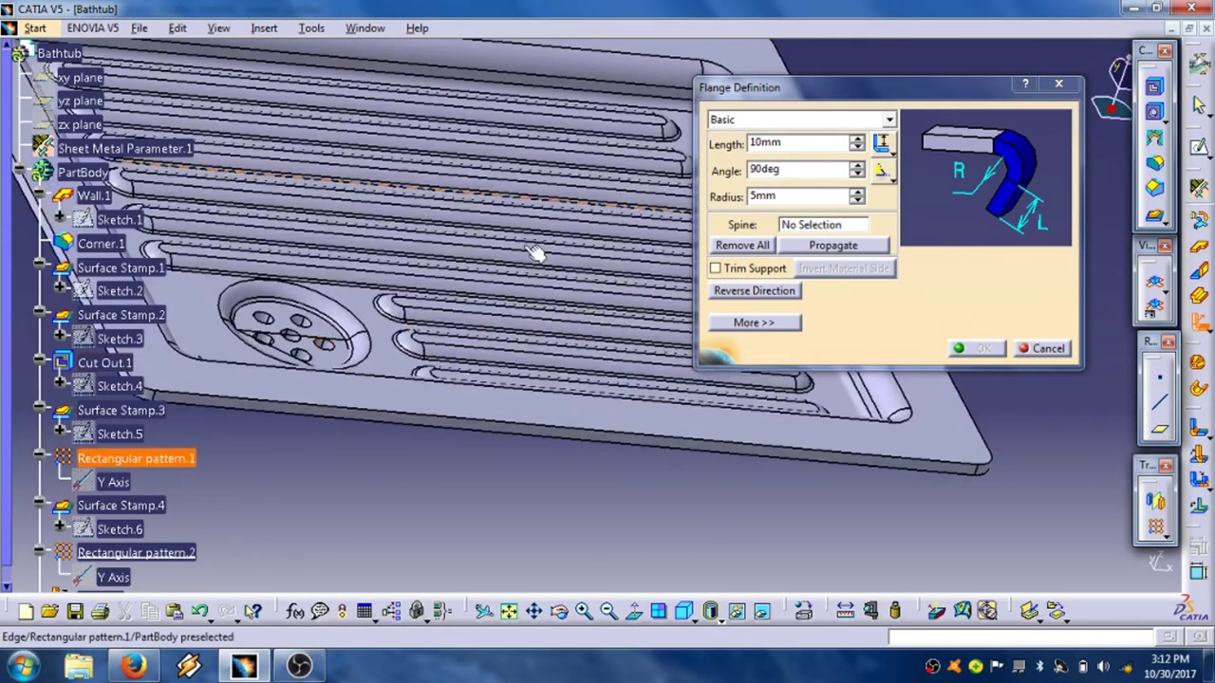
click(523, 429)
middle_drag(740, 421, 479, 218)
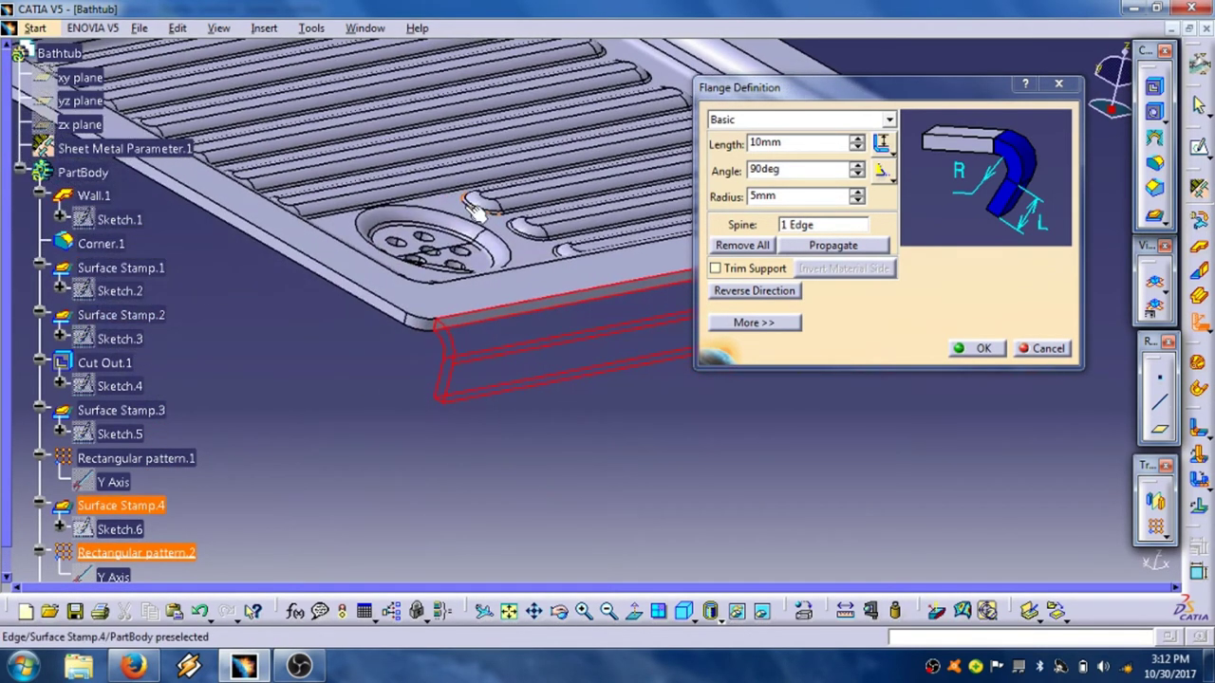
click(832, 246)
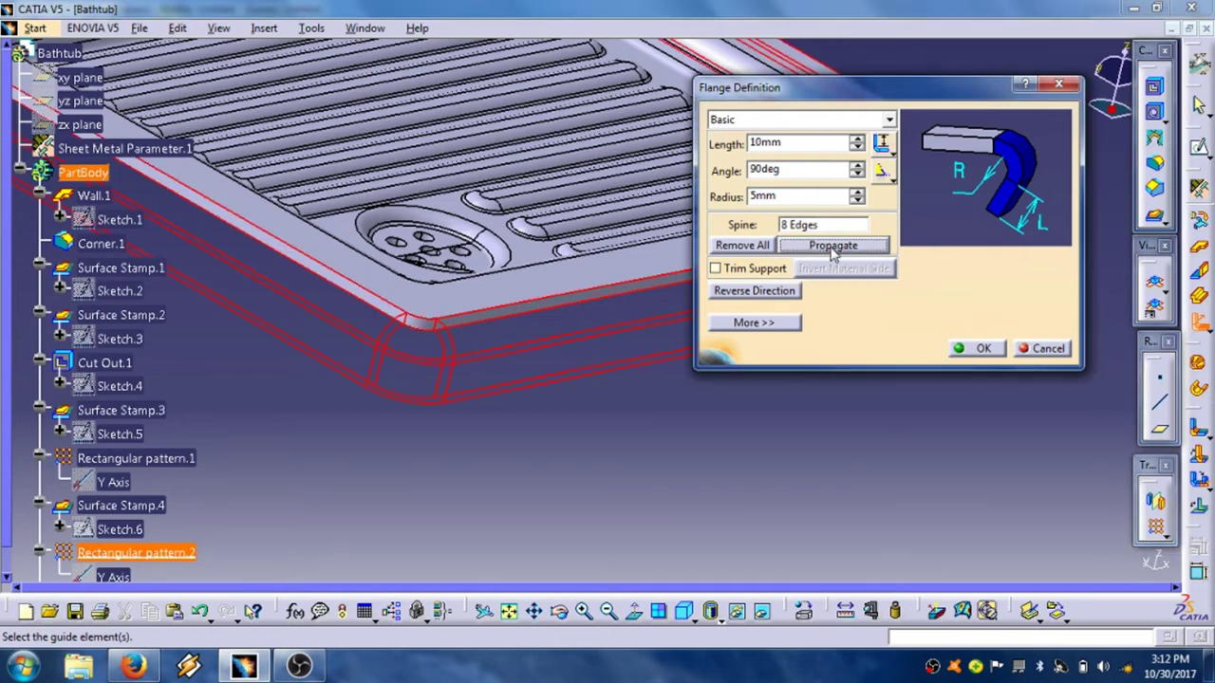
middle_drag(455, 285, 939, 380)
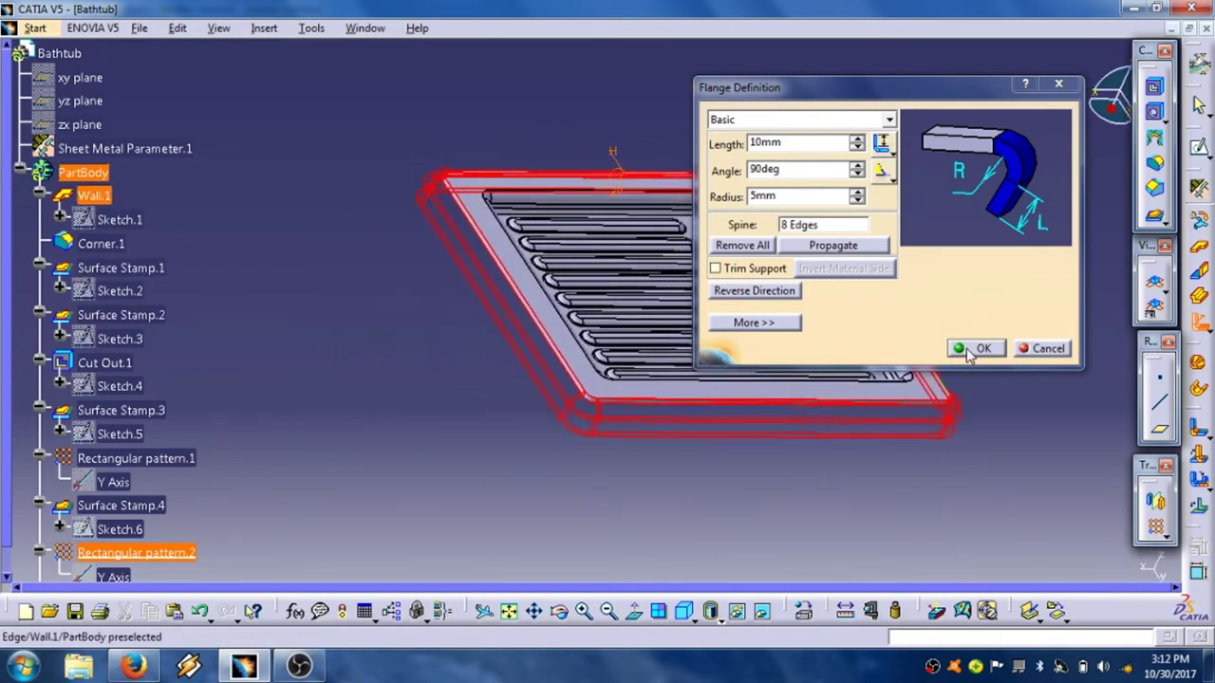
click(977, 349)
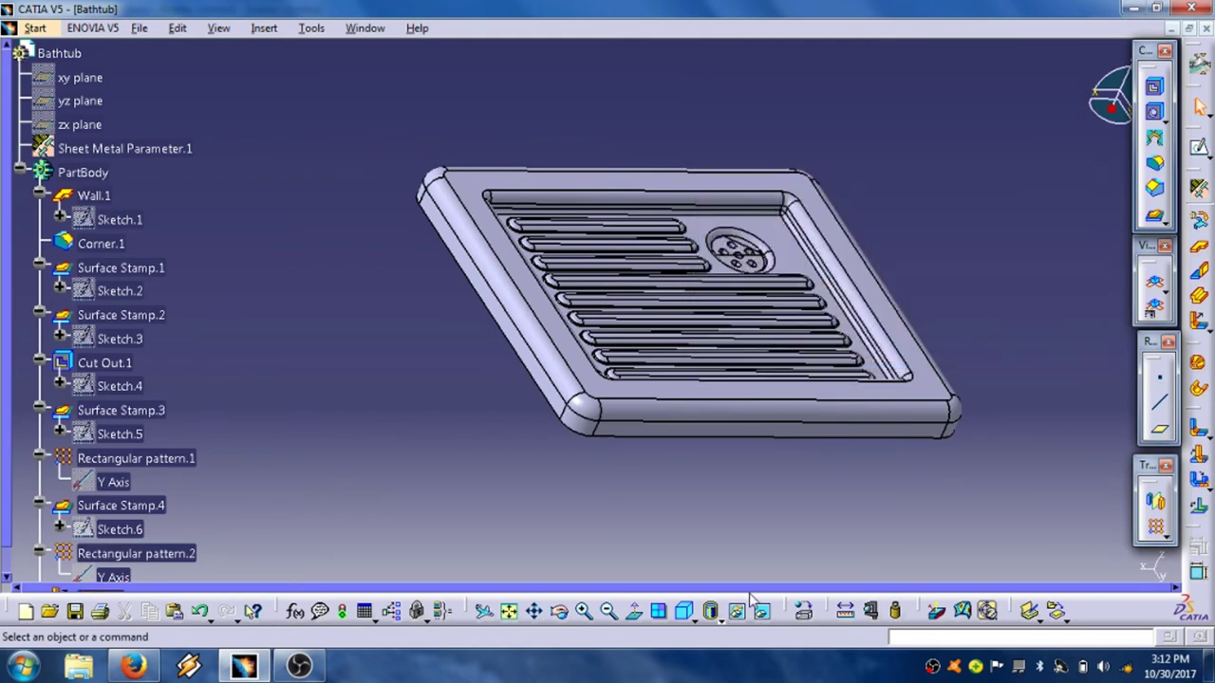
Switch the display to plain shading without edges and inspect the finished tray from another angle.
click(718, 618)
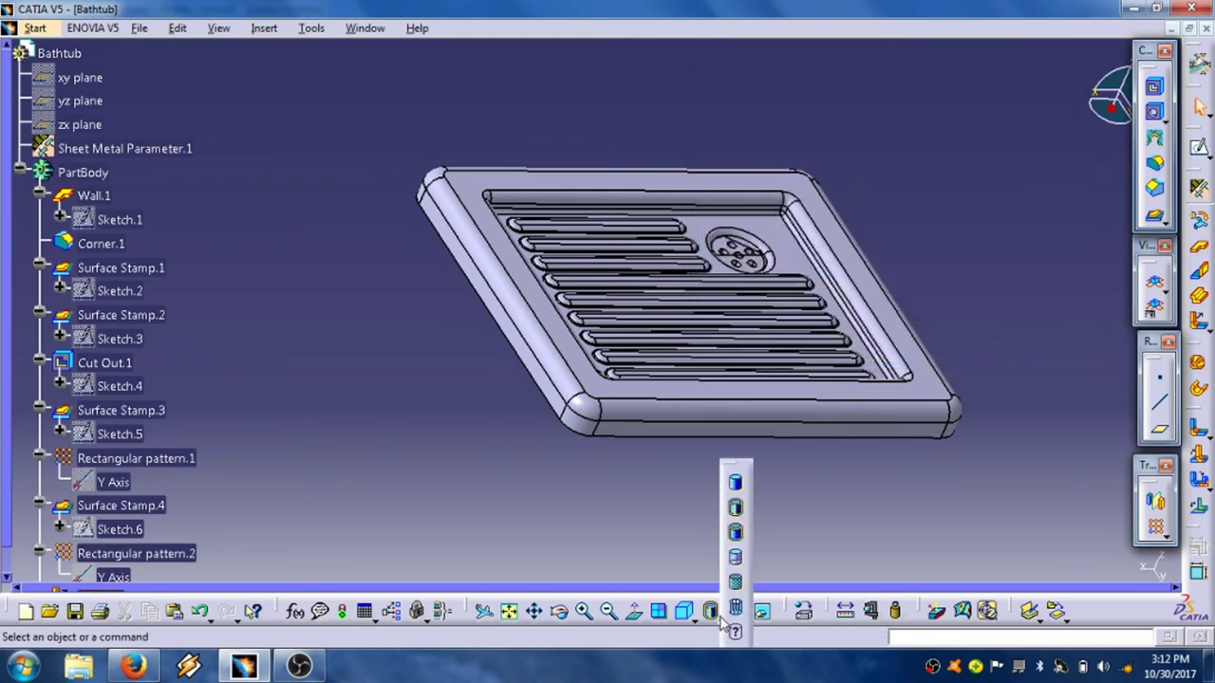
click(736, 485)
middle_drag(972, 263, 500, 386)
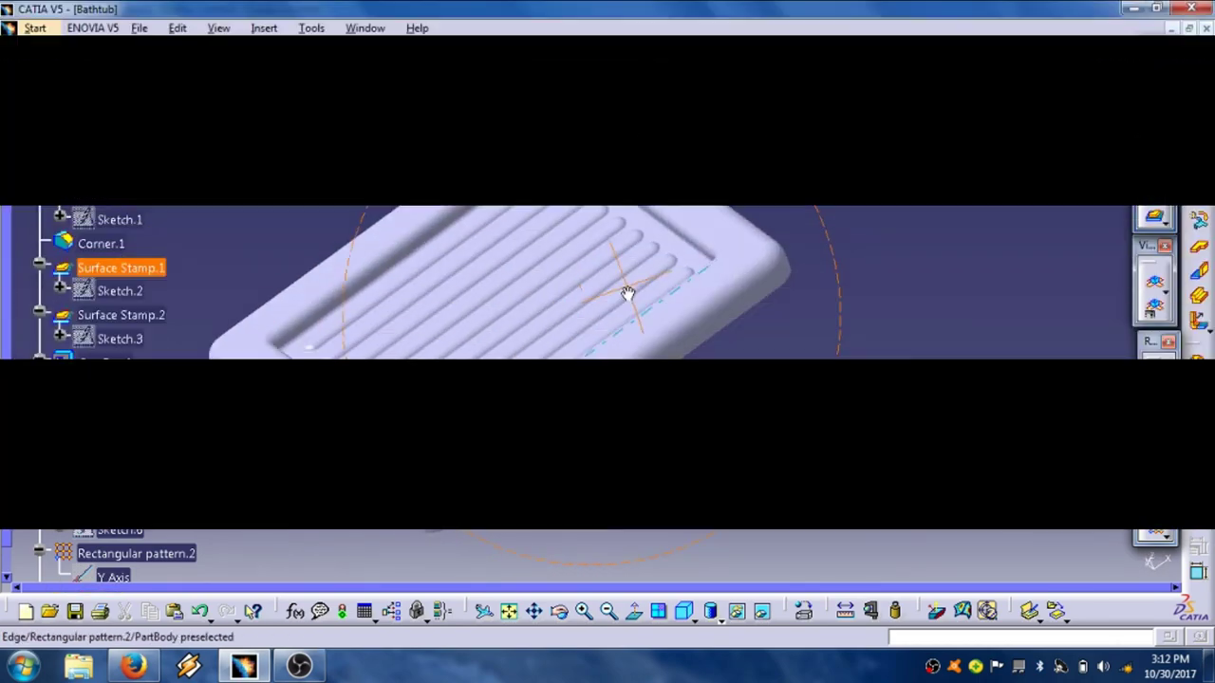